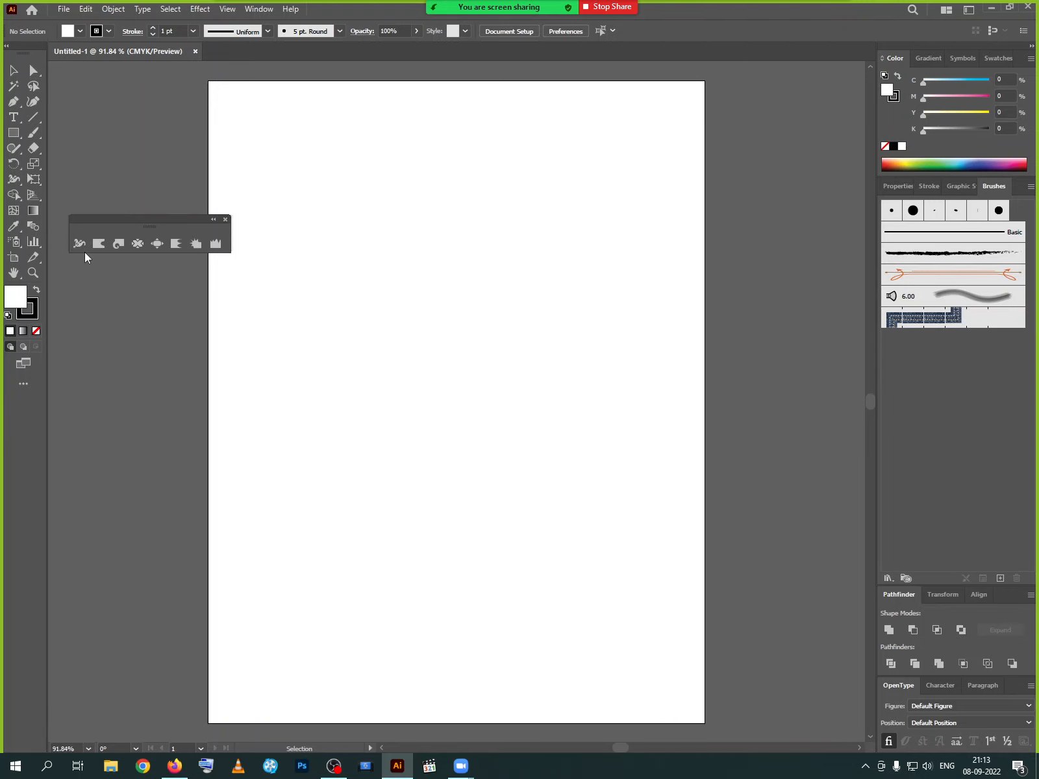
left_click(137, 244)
left_click(225, 220)
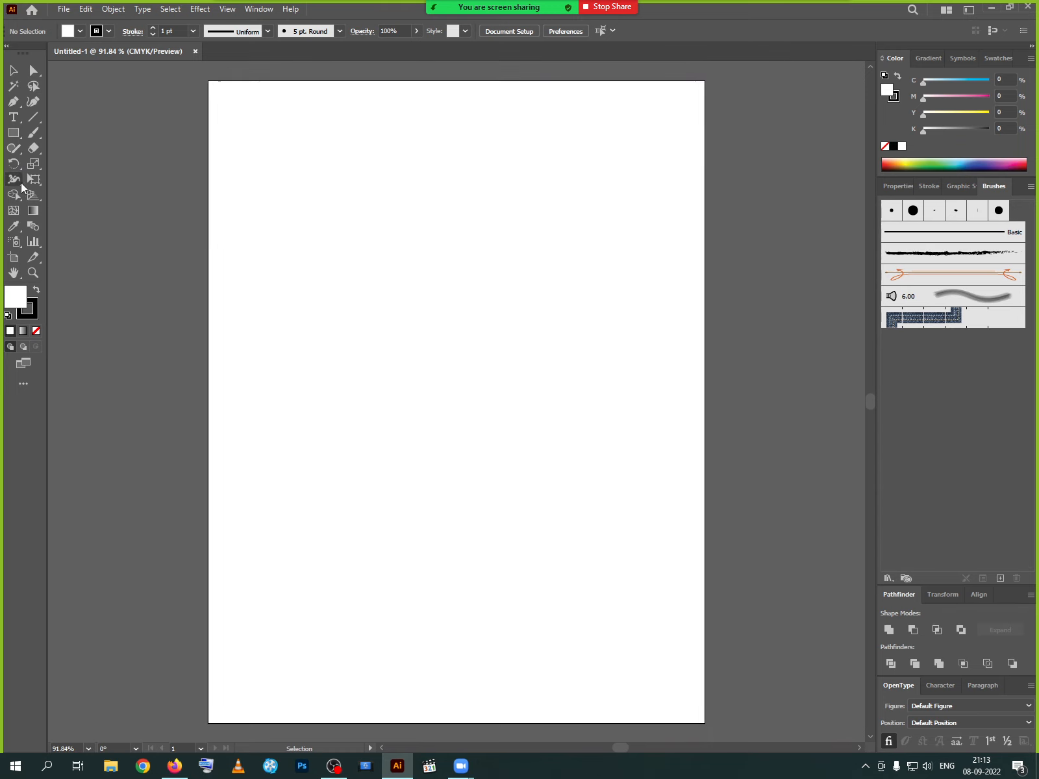
left_click(21, 183)
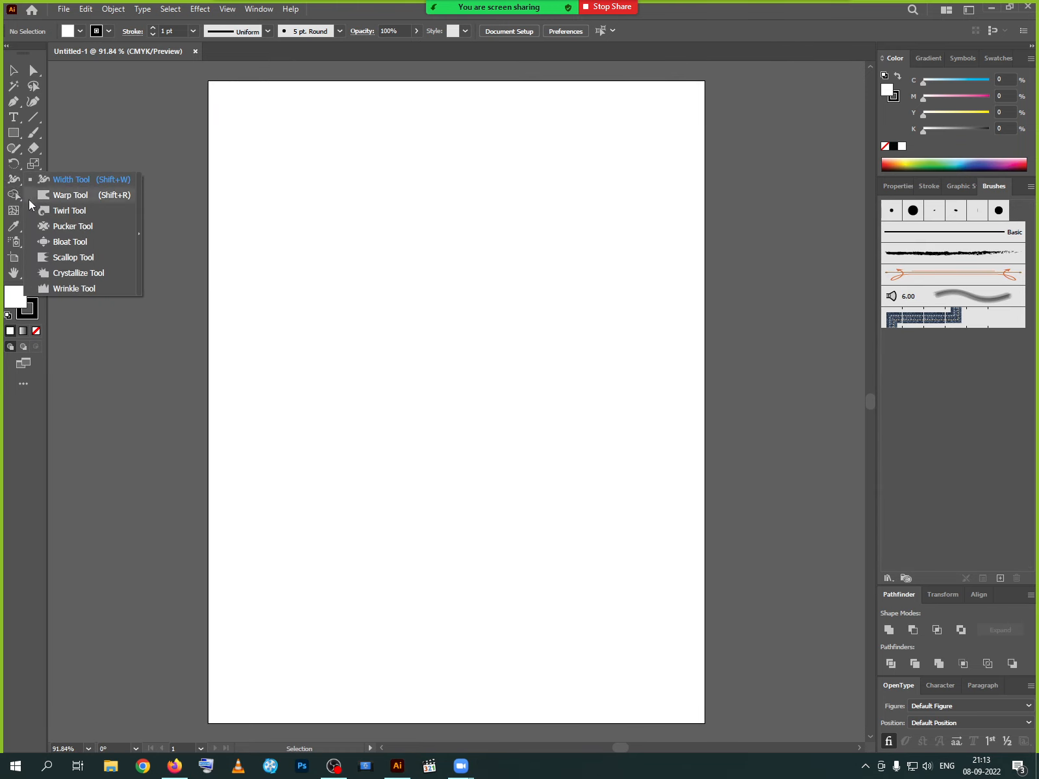
left_click(14, 185)
left_click(14, 198)
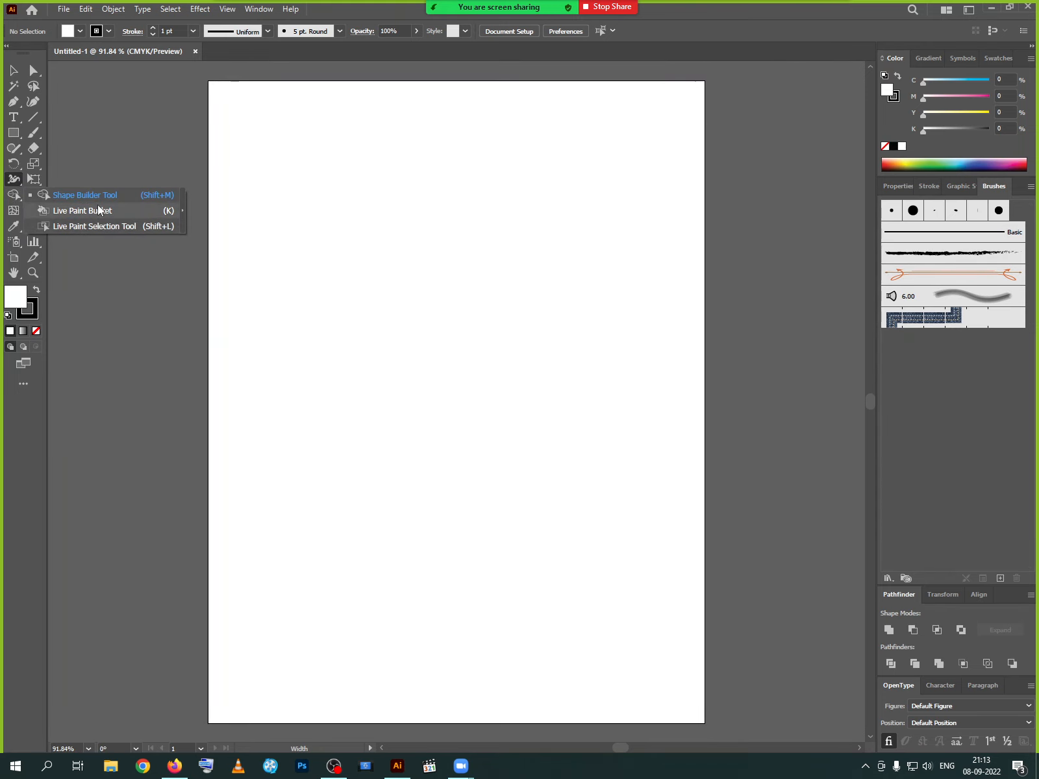
left_click(20, 201)
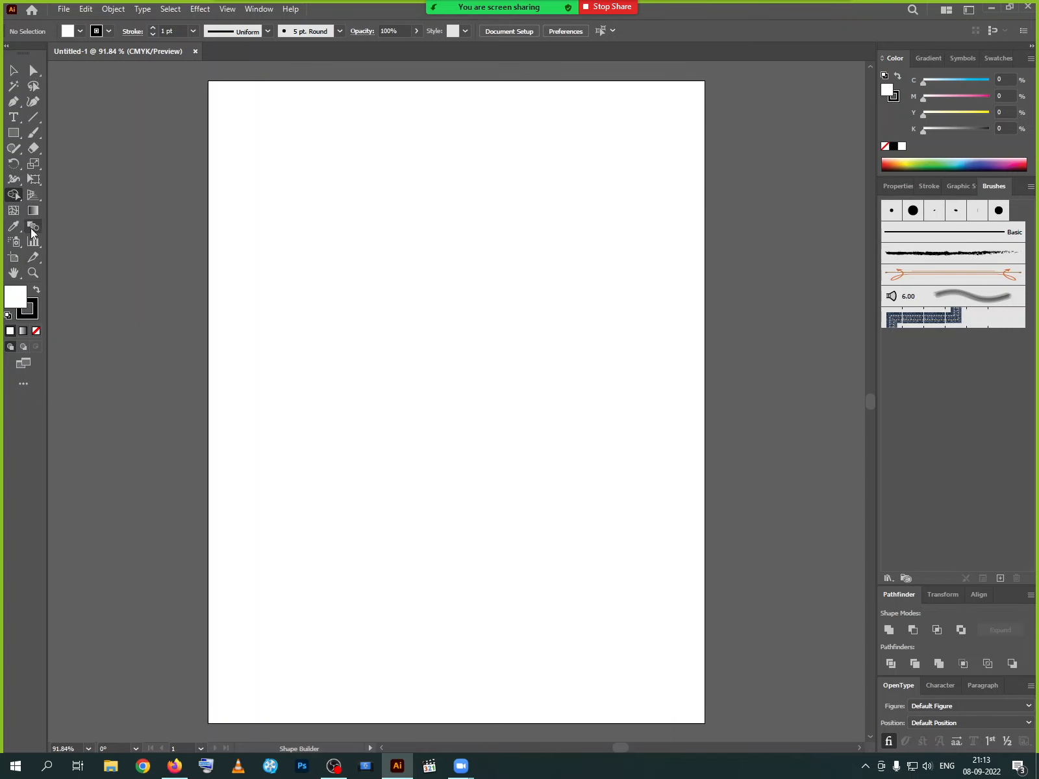
Draw a circle about 268 pt in diameter in the upper middle of the artboard, fill it with red and deselect it.
left_click(13, 132)
left_click(47, 164)
left_click_drag(367, 203, 583, 417)
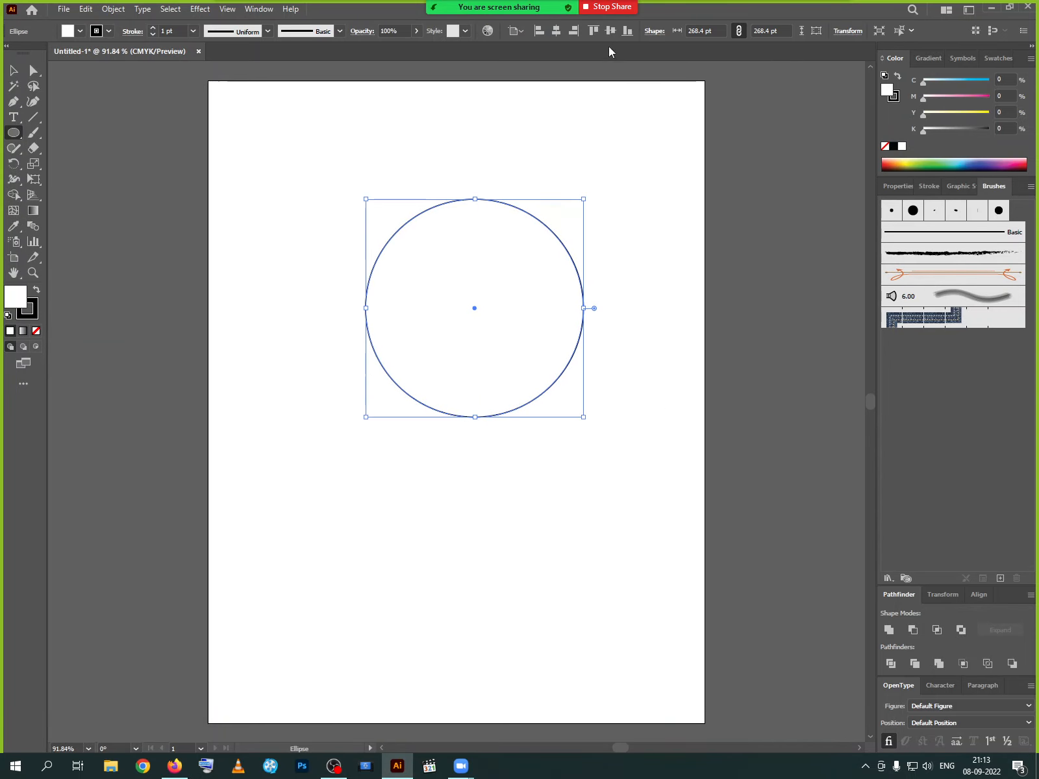
left_click(958, 59)
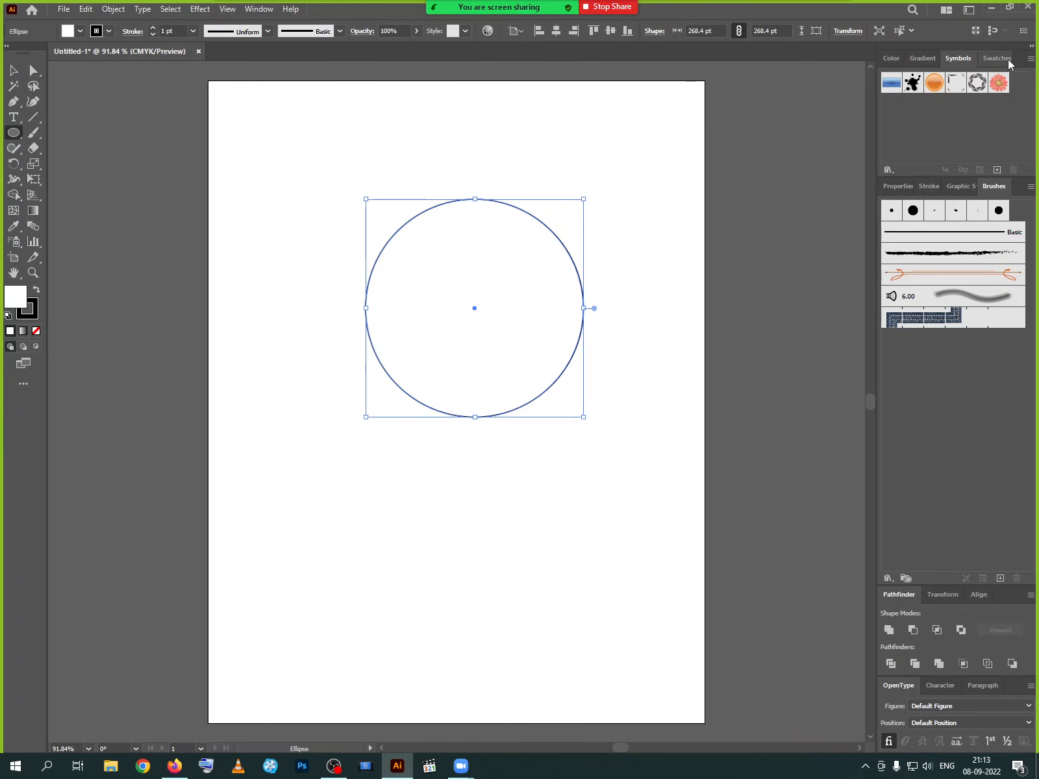
left_click(998, 58)
left_click(922, 100)
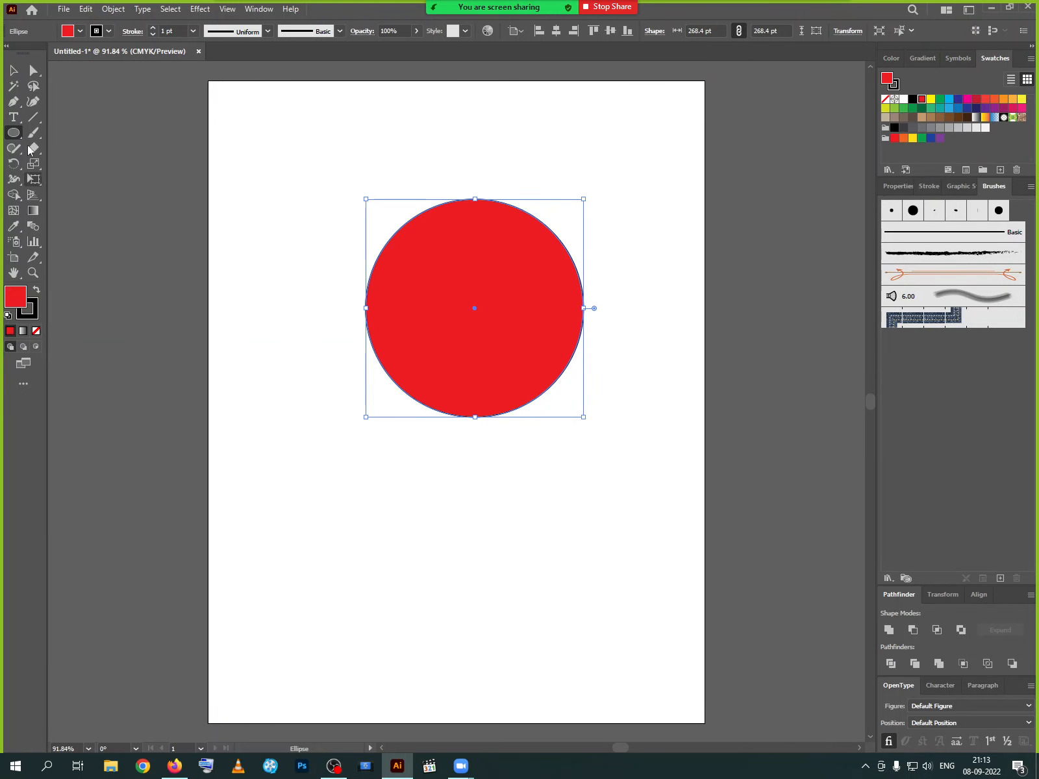
left_click(15, 72)
left_click(86, 221)
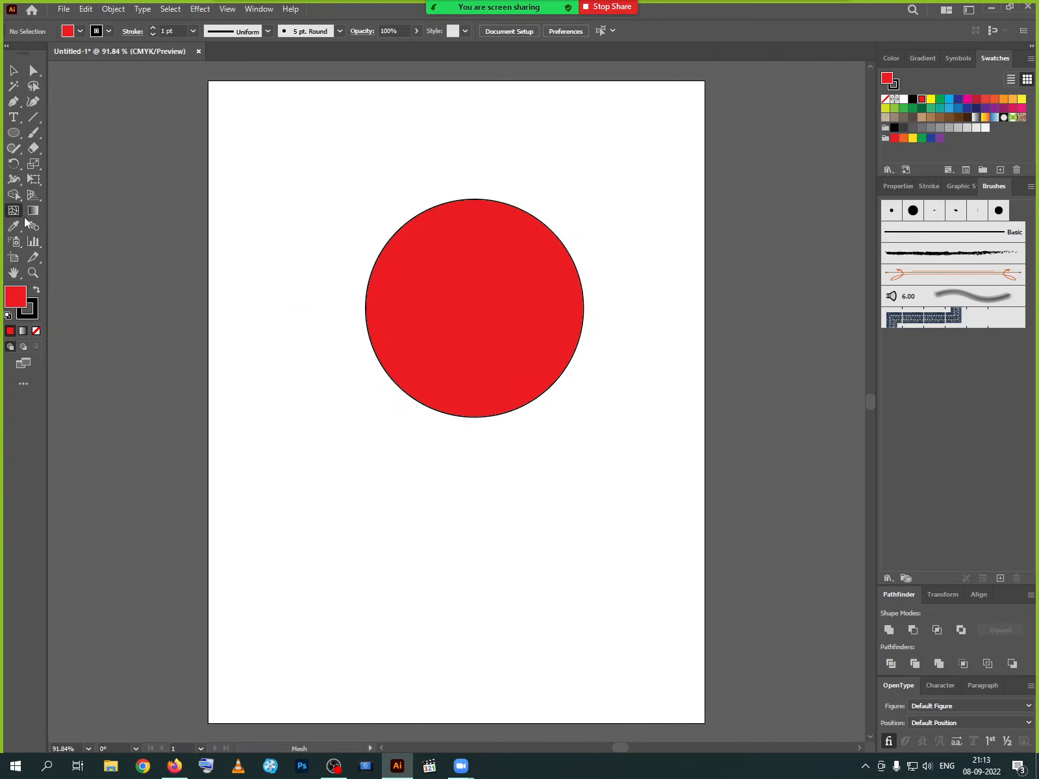
Add mesh points with the Mesh tool at the red circle's centre and slightly right of it on the horizontal centre line.
left_click(20, 212)
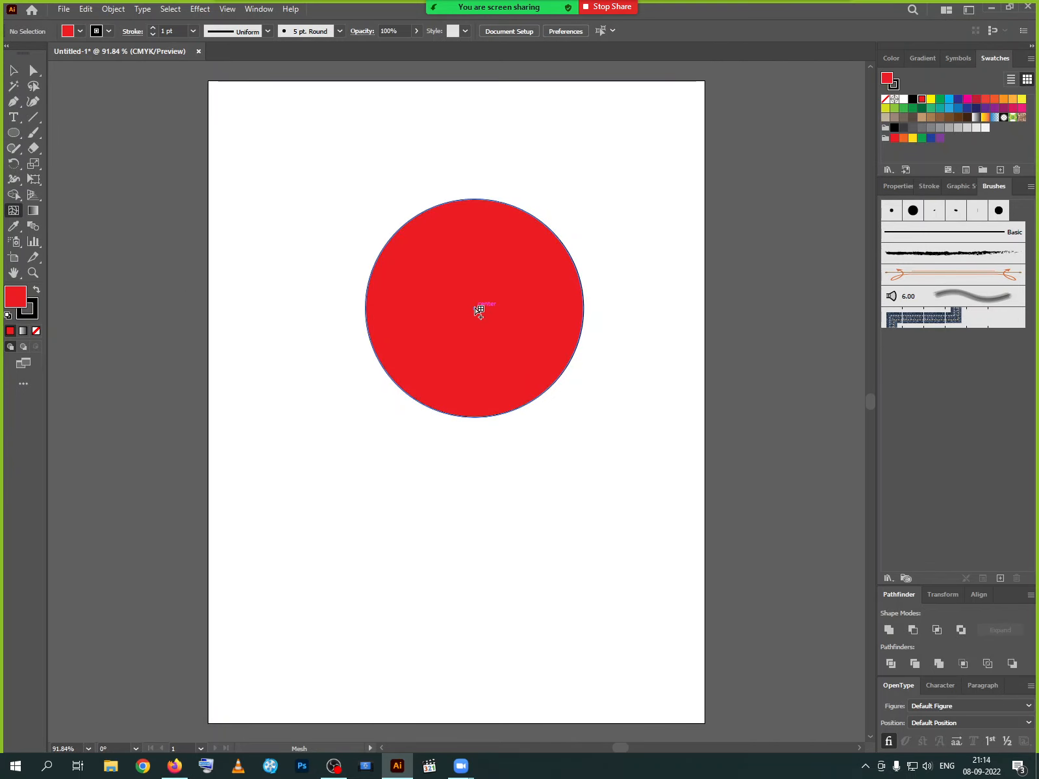
left_click(476, 309)
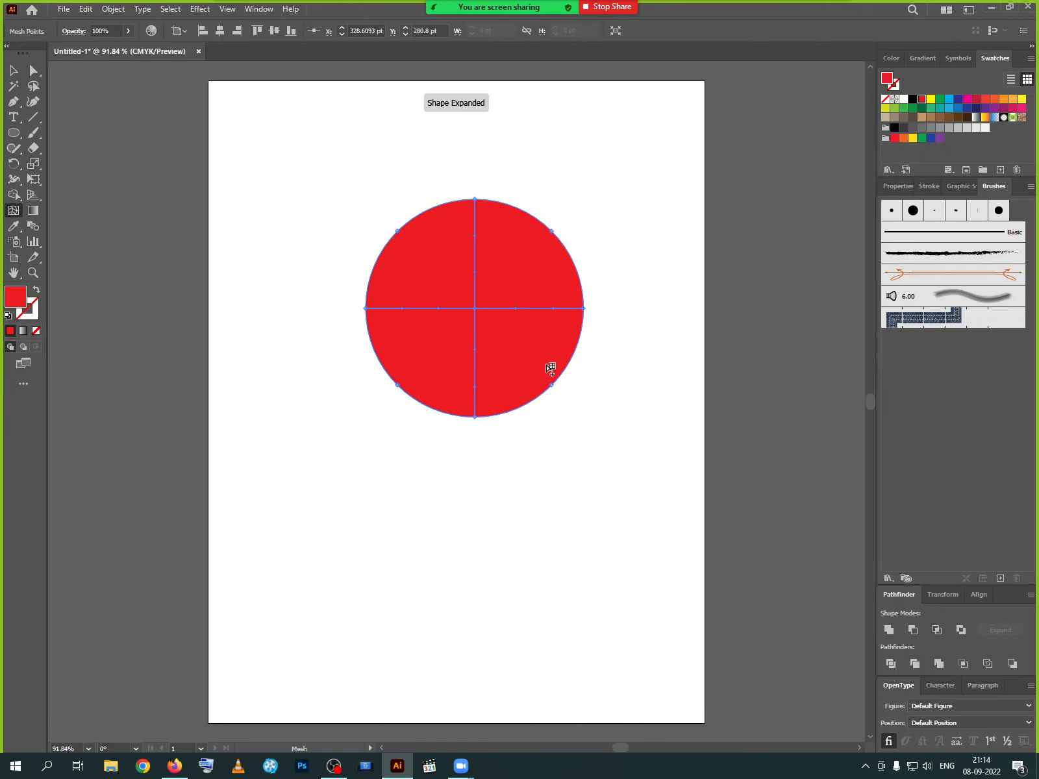
key("ctrl+plus")
key("ctrl+plus")
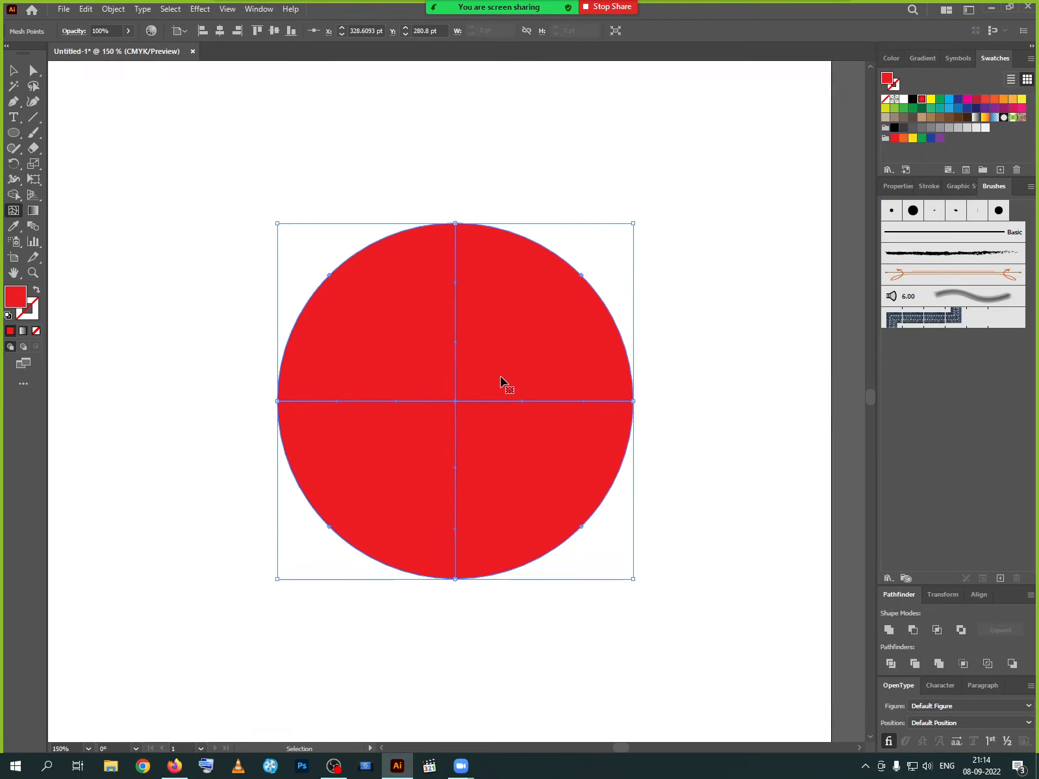
key("ctrl+plus")
key("ctrl+plus")
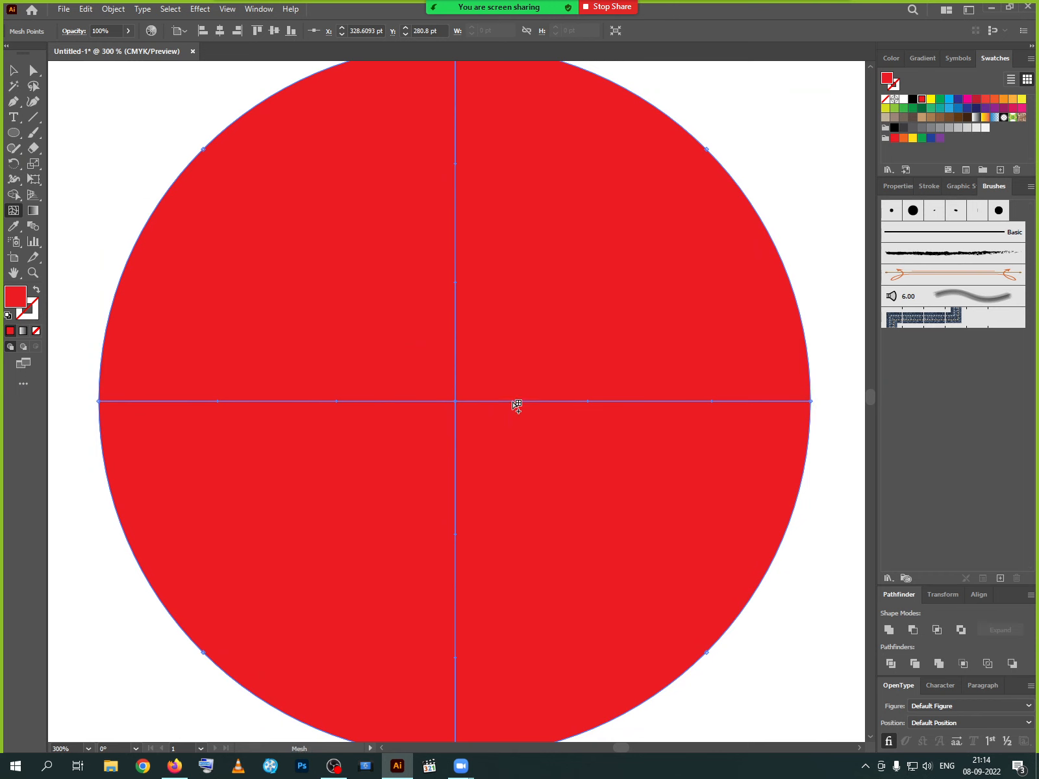
left_click(513, 402)
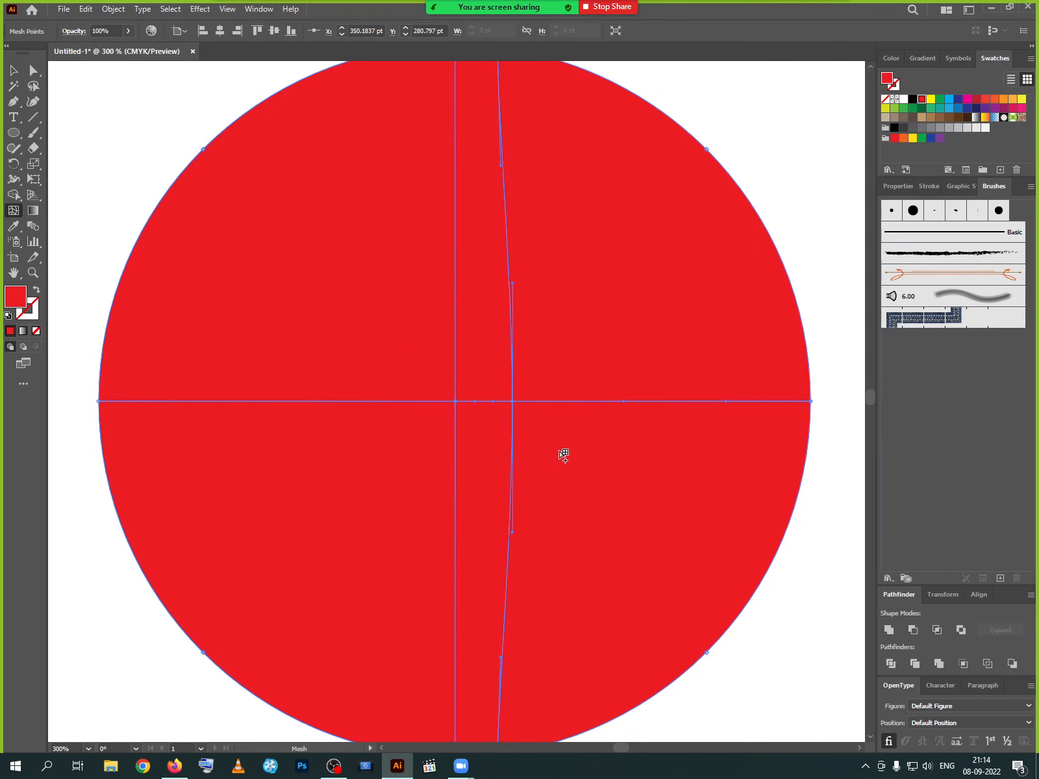
left_click(546, 382)
left_click(574, 343)
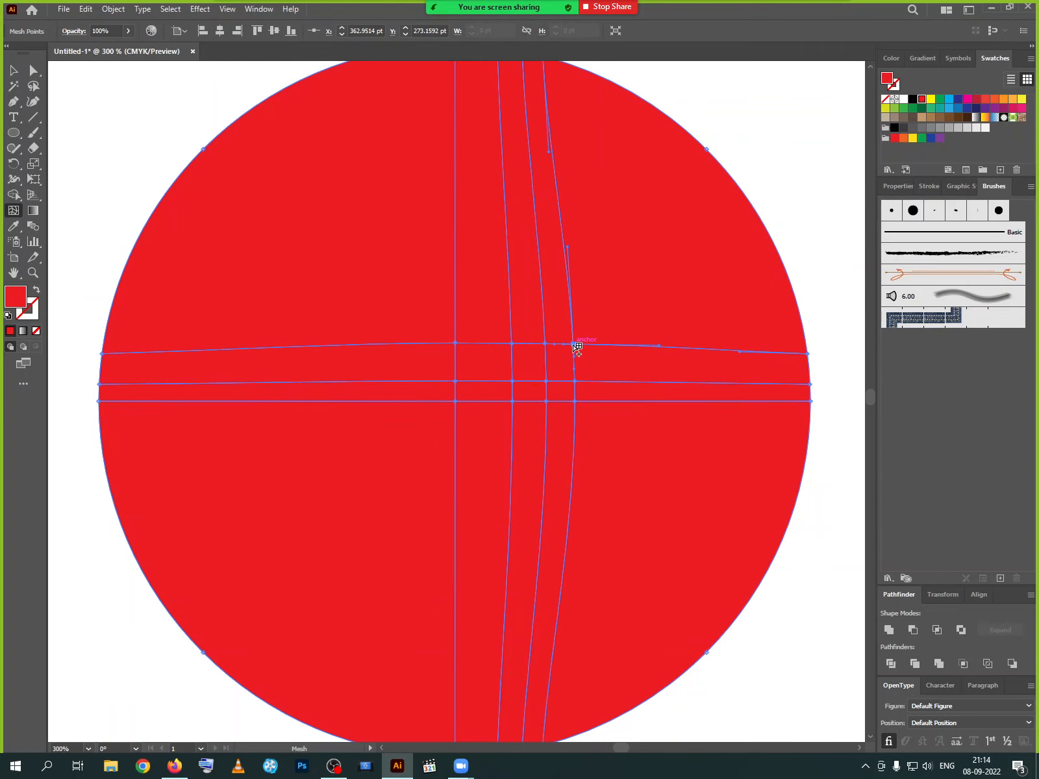
left_click(584, 303)
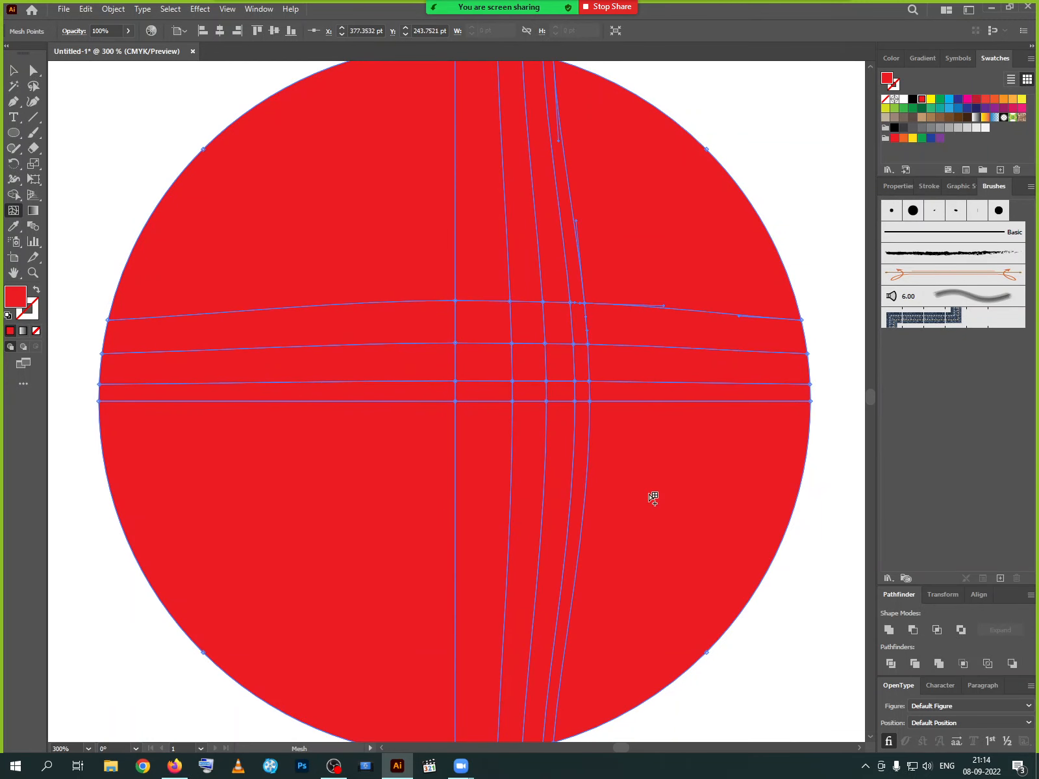
key("ctrl+z")
key("ctrl+z")
key("ctrl+z")
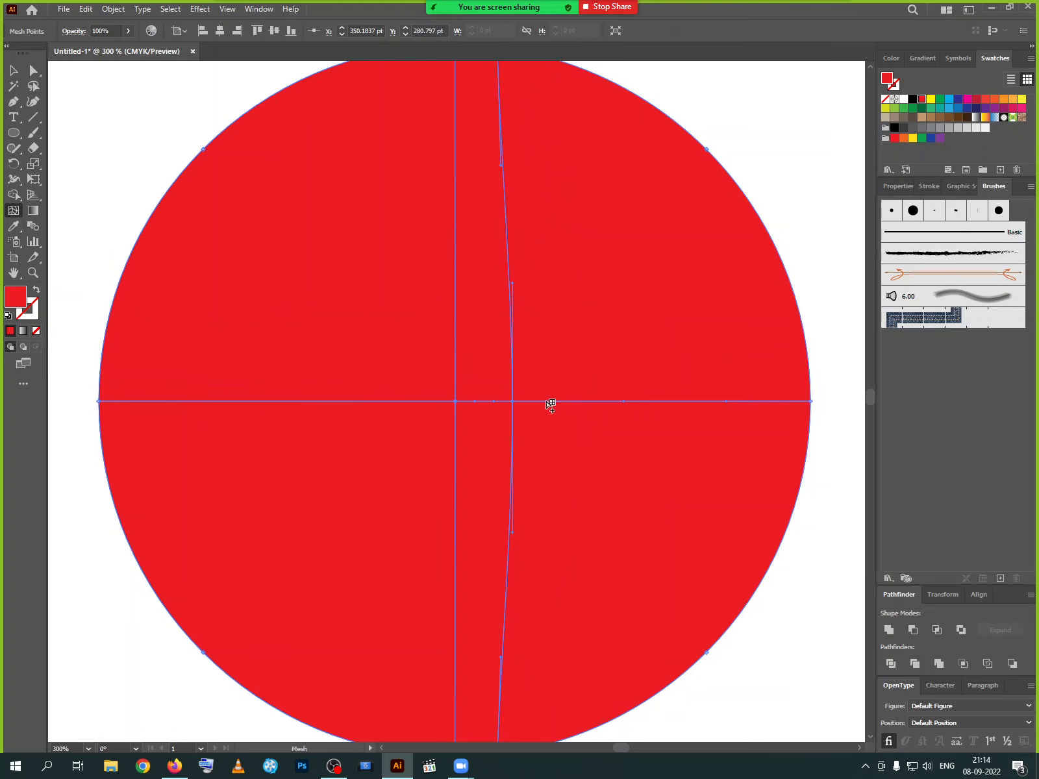
Add five more mesh columns across the circle's right half by placing mesh points along the horizontal centre line.
left_click(547, 402)
left_click(586, 402)
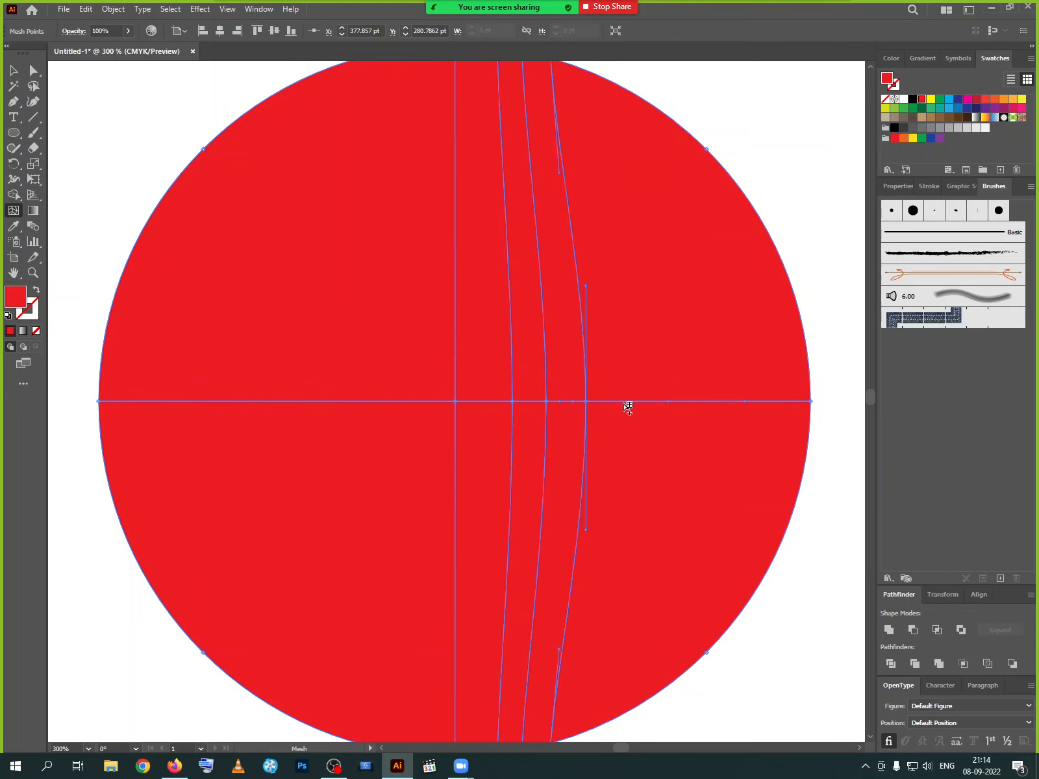
left_click(626, 402)
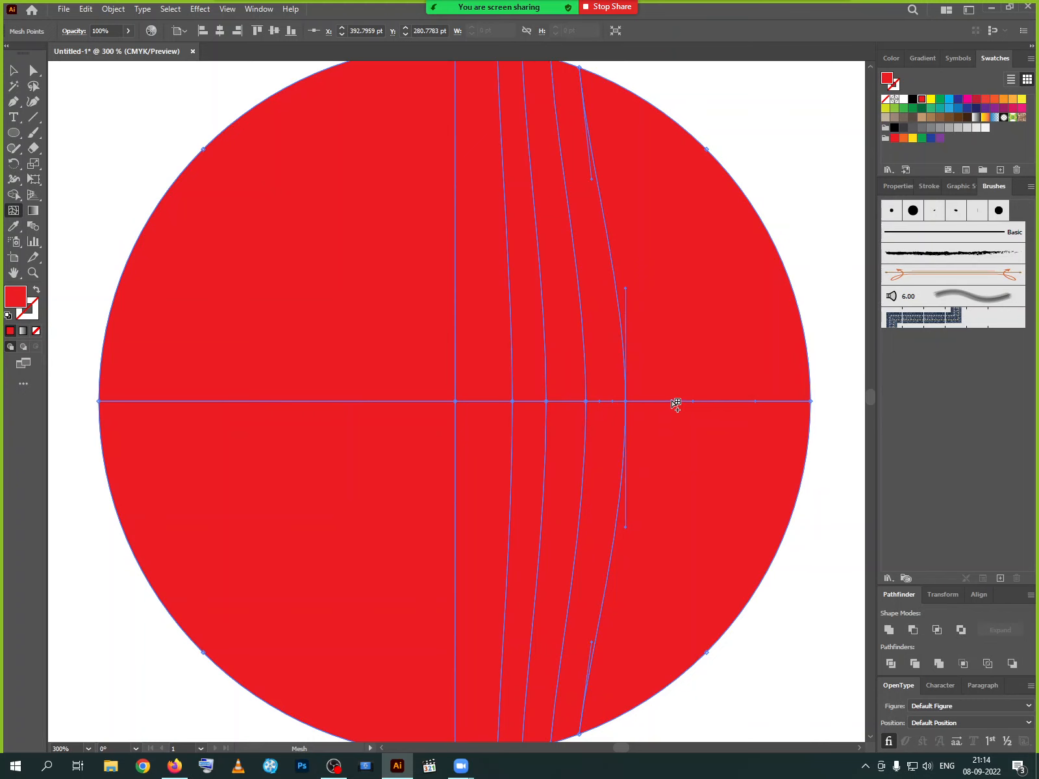
left_click(664, 402)
left_click(700, 402)
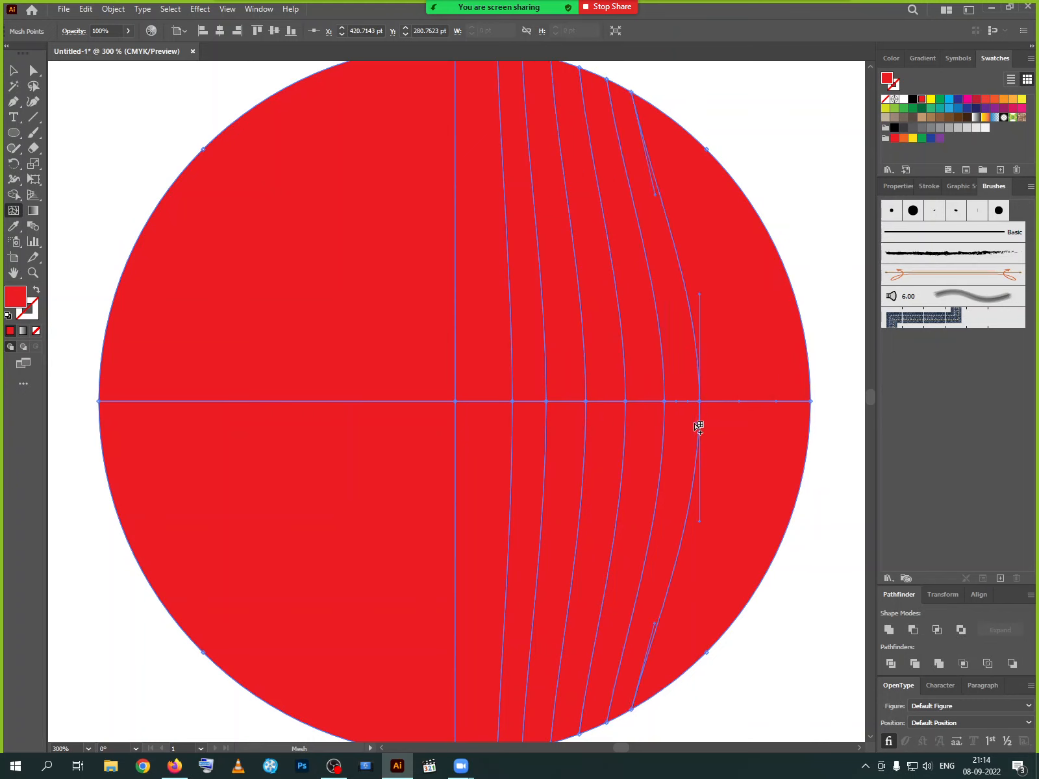
Add seven mesh columns across the circle's left half by placing mesh points along the horizontal centre line.
left_click(404, 401)
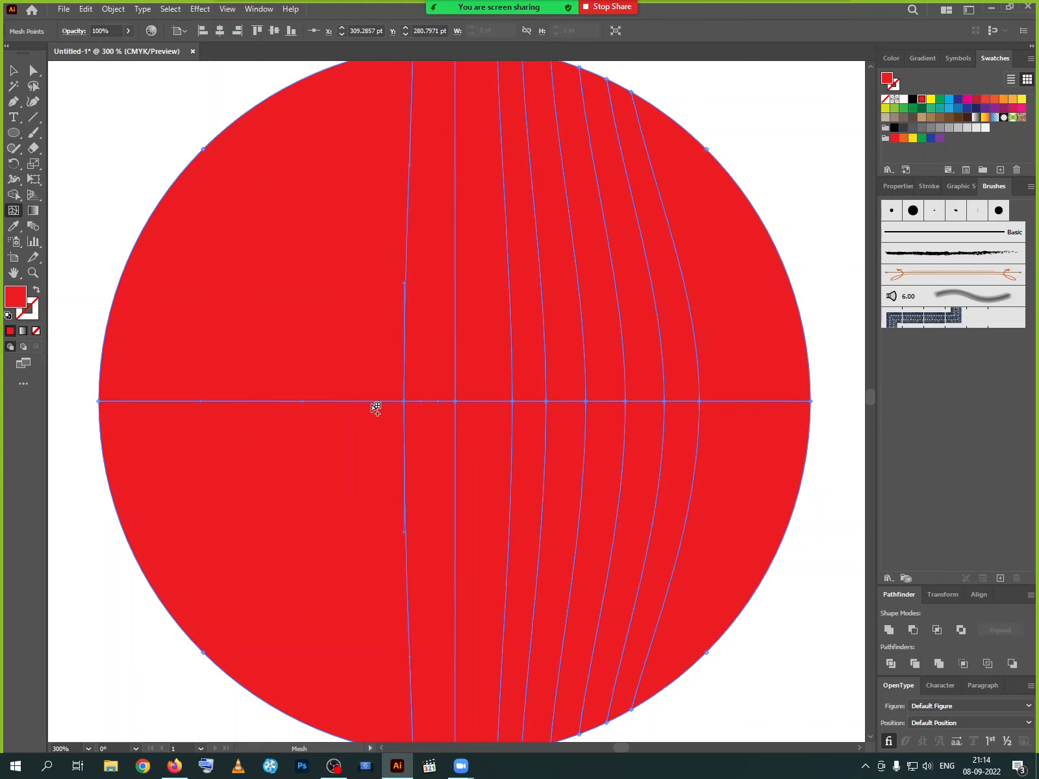
left_click(365, 401)
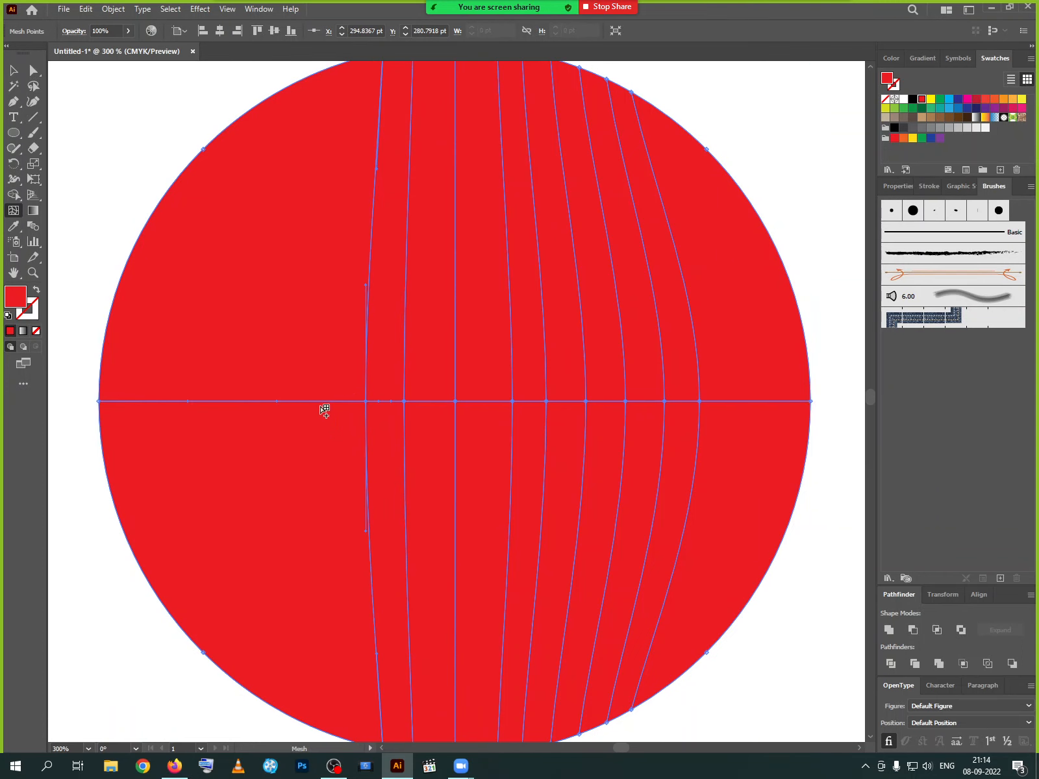
left_click(319, 401)
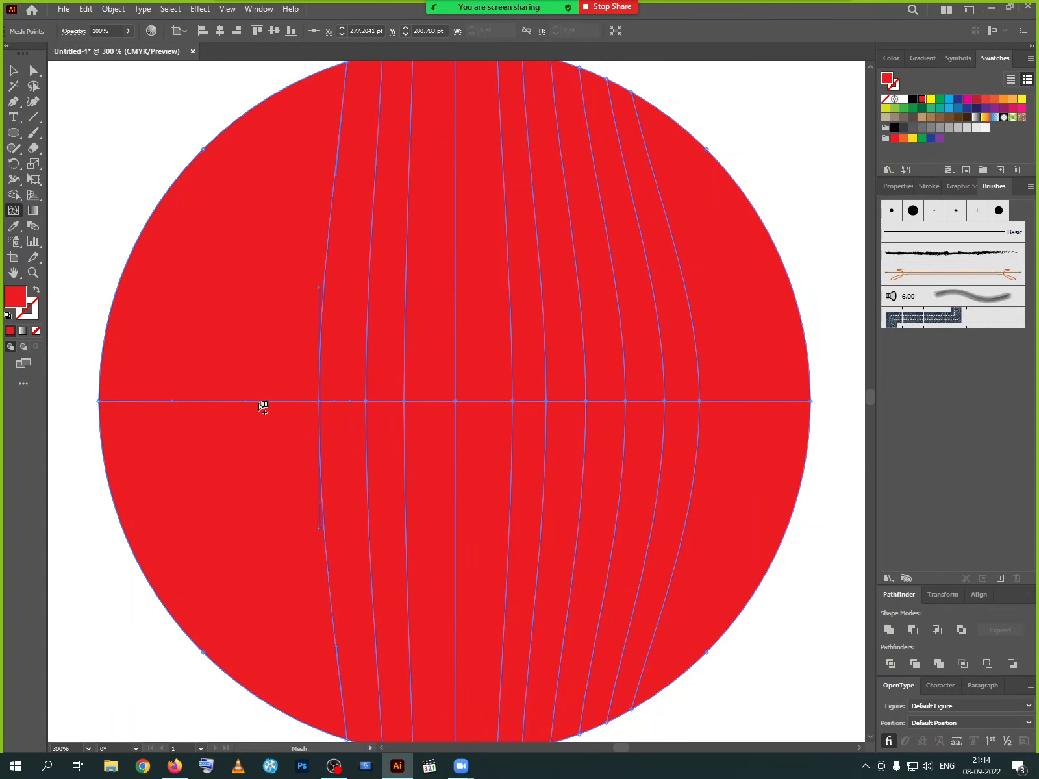
left_click(260, 401)
left_click(228, 401)
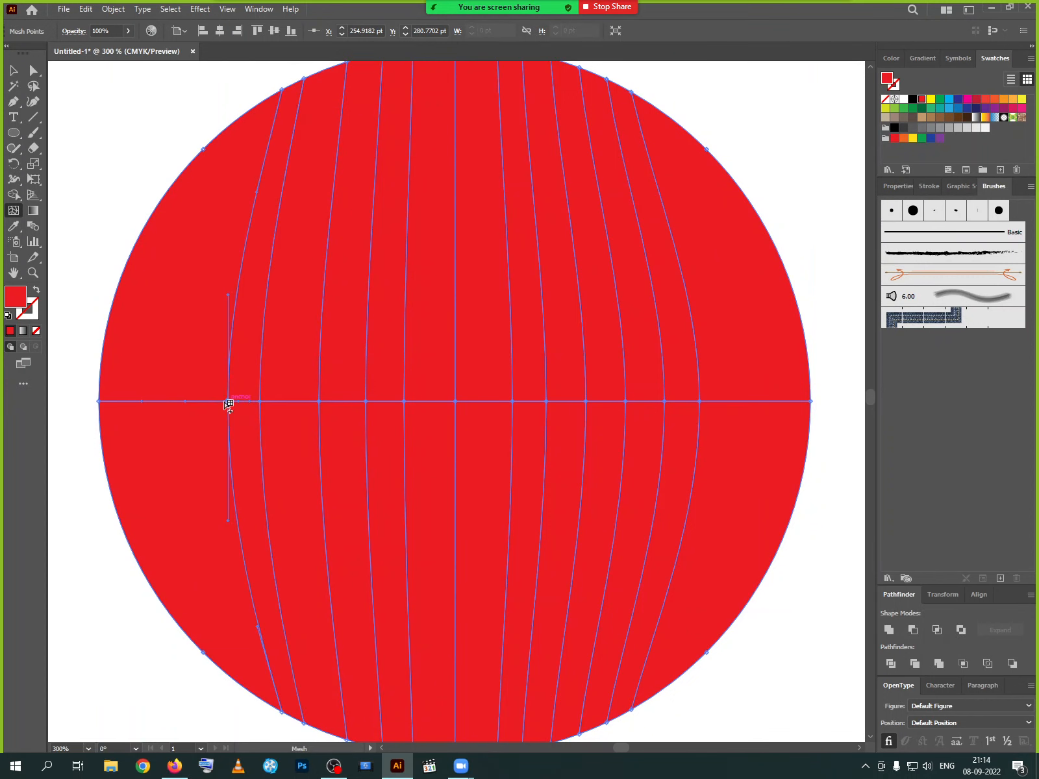
left_click(189, 402)
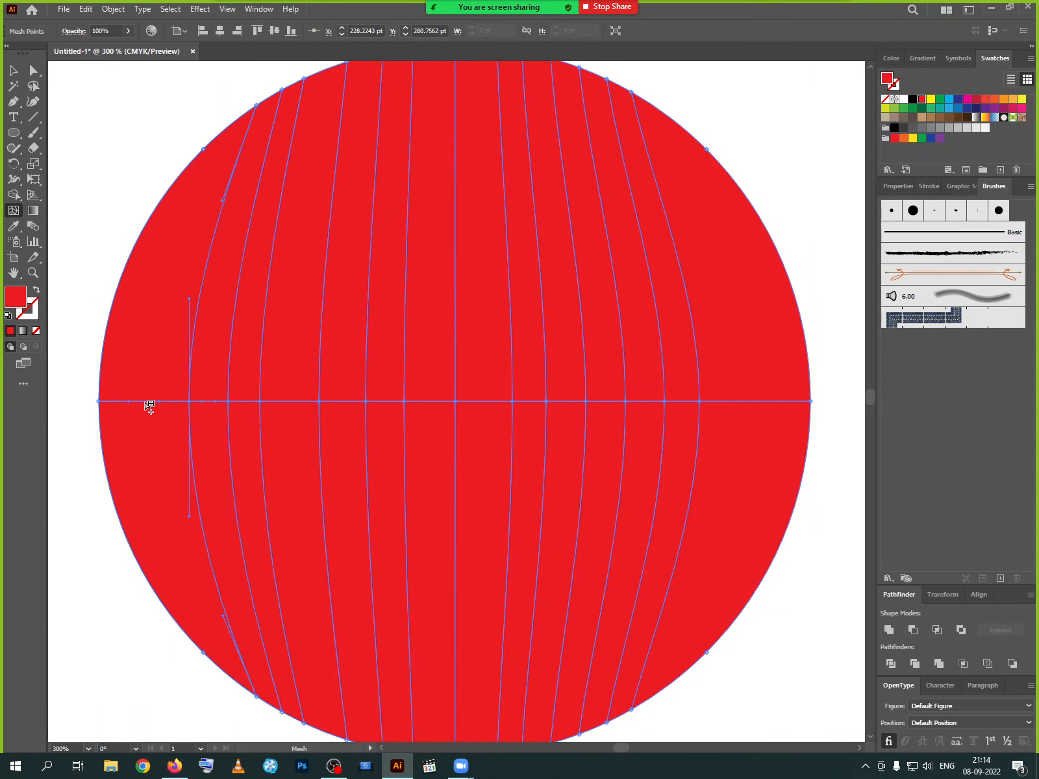
left_click(144, 401)
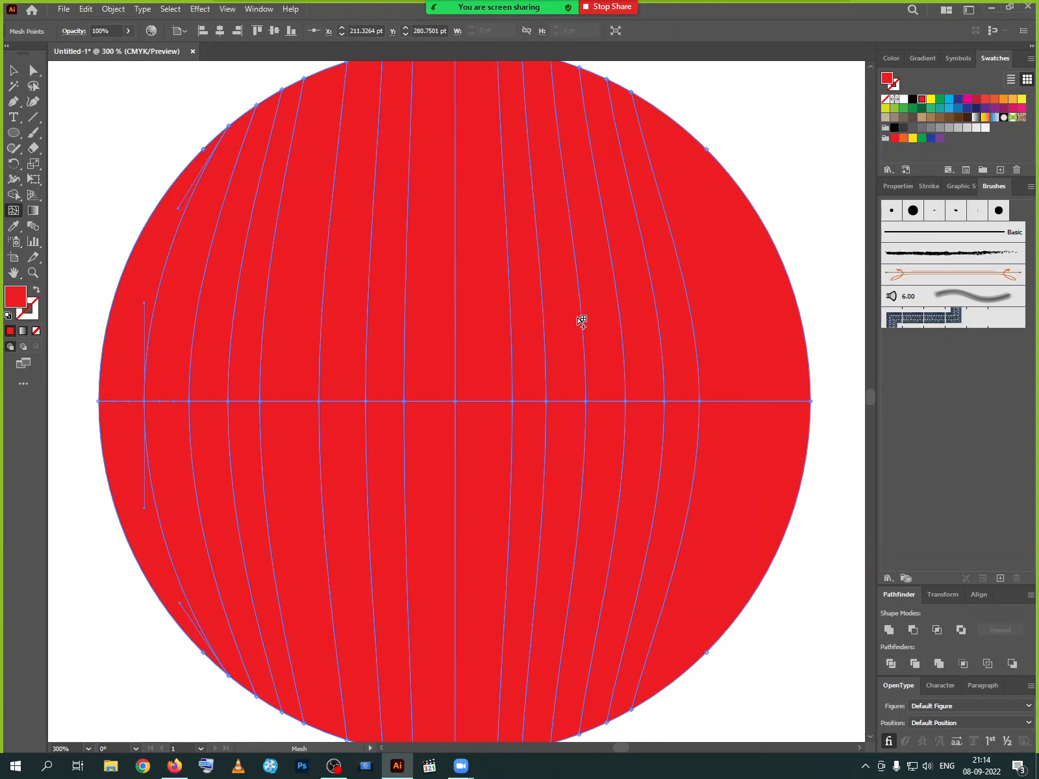
Add four mesh rows in the circle's upper half by placing mesh points along the vertical centre line.
left_click(456, 351)
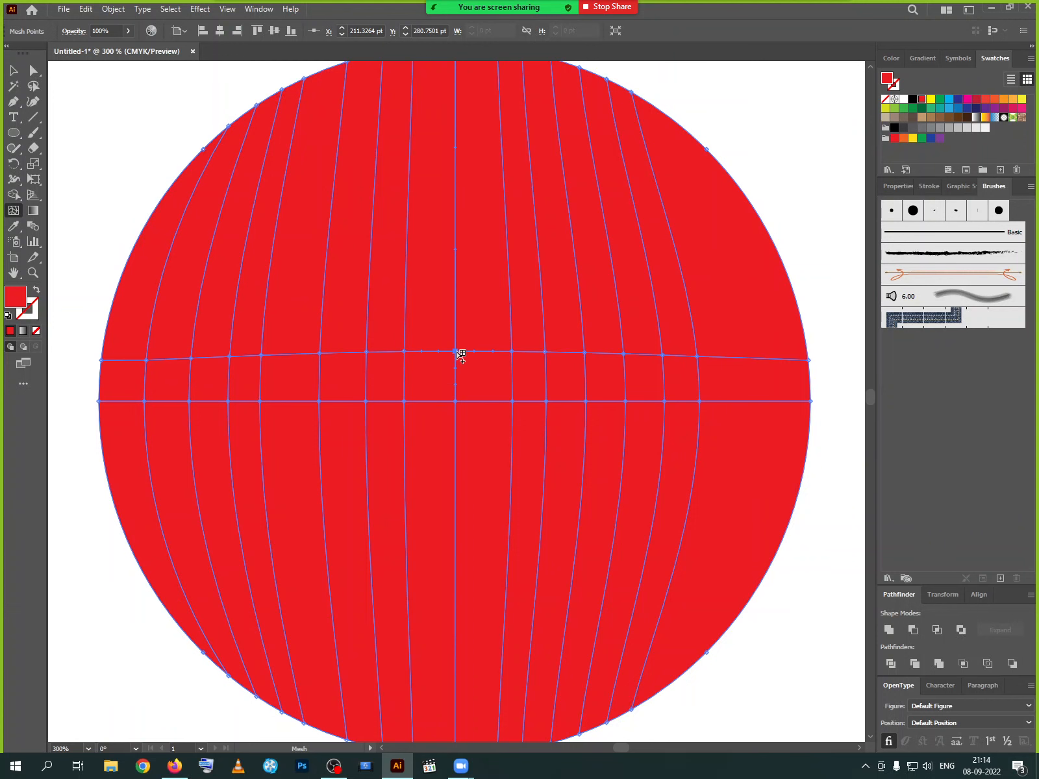
left_click(456, 304)
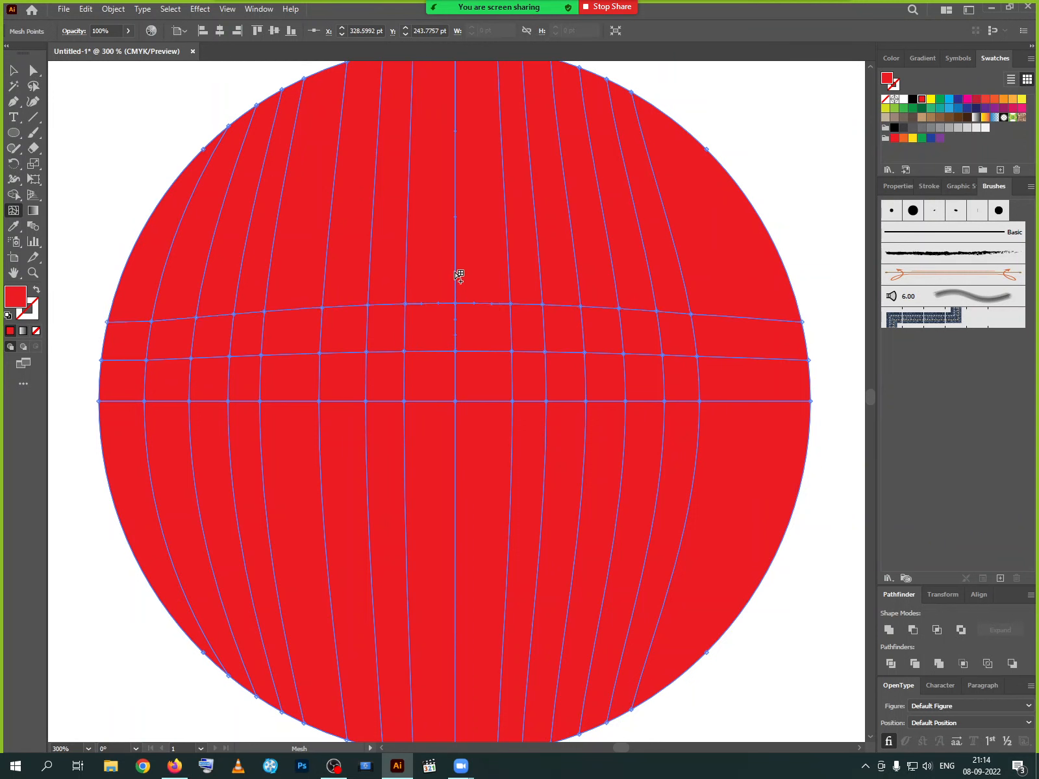
left_click(456, 272)
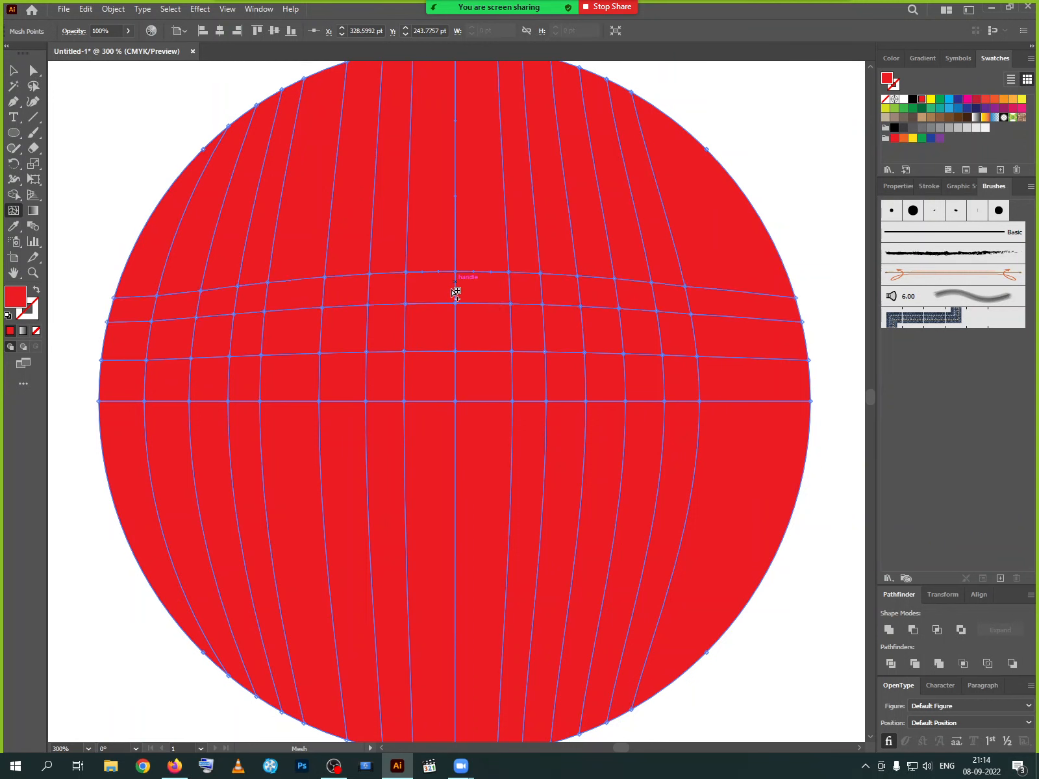
left_click(454, 223)
Undo all the manually added mesh lines back to the plain red circle with its outline.
key("ctrl+z")
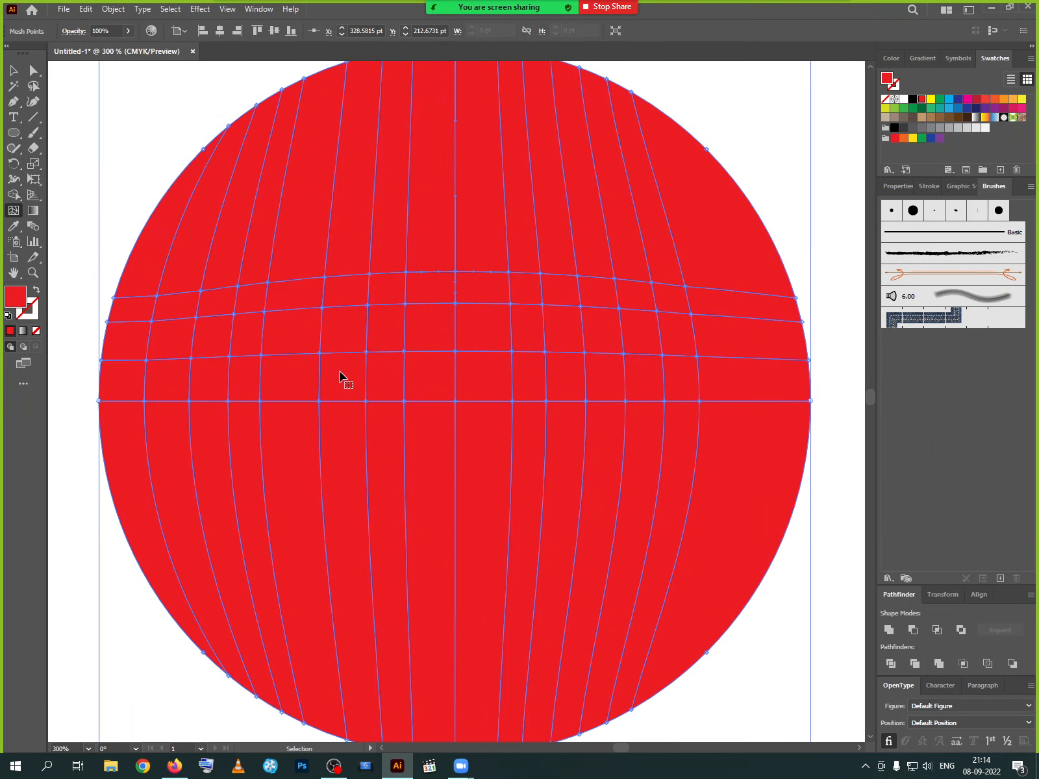
key("ctrl+z")
key("ctrl+z")
key("ctrl+z")
key("ctrl+z")
key("ctrl+z")
key("ctrl+z")
key("ctrl+z")
key("ctrl+z")
key("ctrl+z")
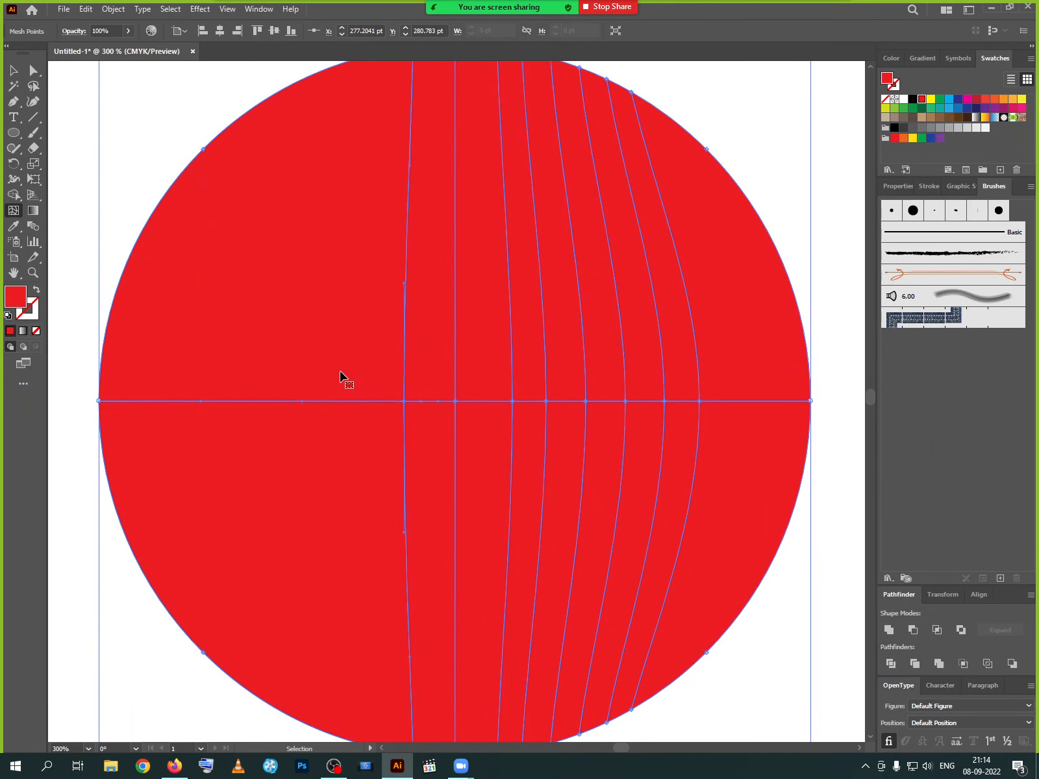
key("ctrl+z")
key("ctrl+z")
key("ctrl+z")
key("ctrl+z")
key("ctrl+z")
key("ctrl+z")
key("ctrl+z")
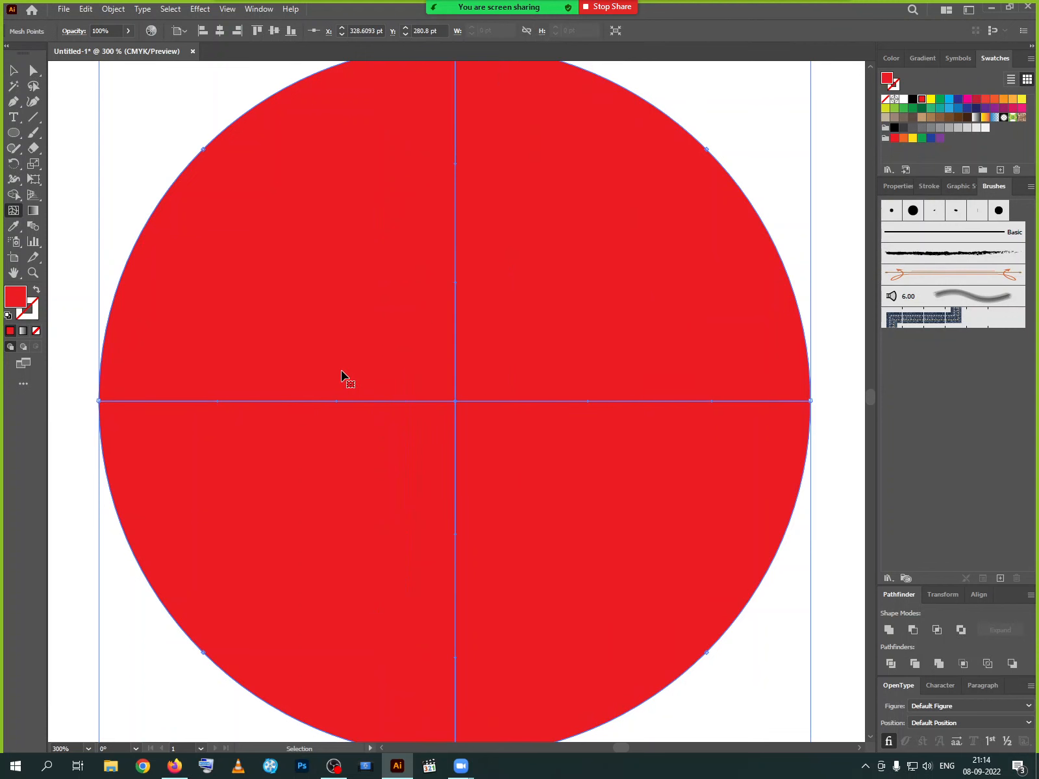
key("ctrl+z")
Start the Create Gradient Mesh command on the red circle with 10 rows and 10 columns.
key("v")
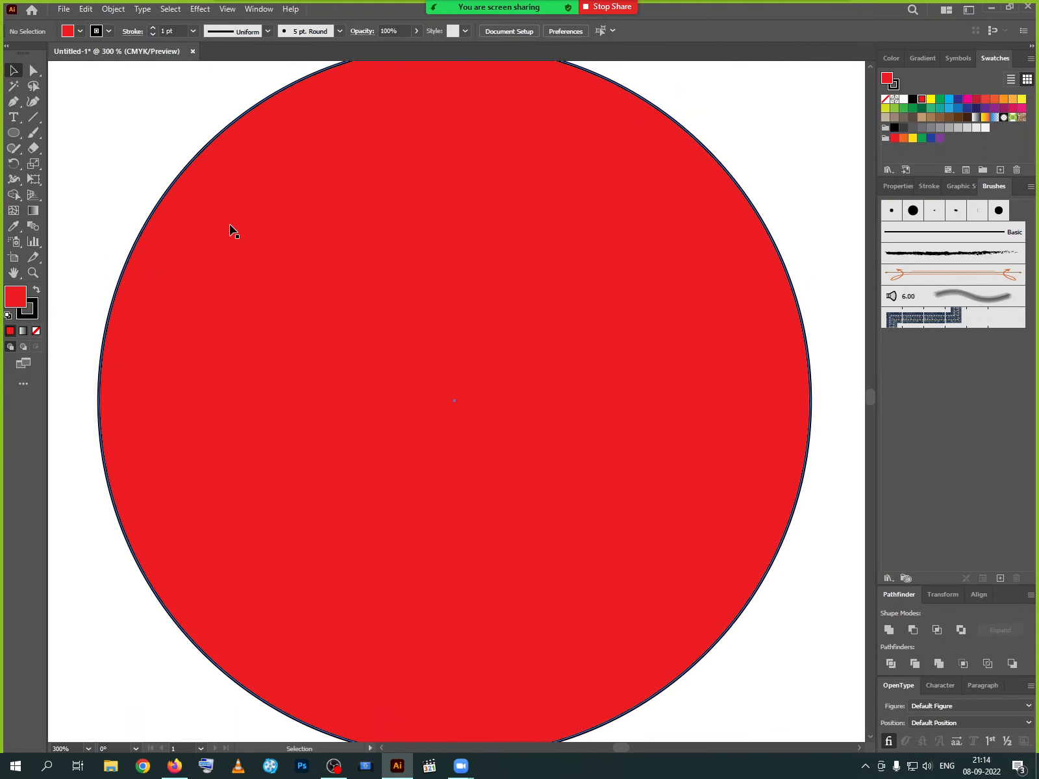
left_click(244, 202)
left_click(113, 9)
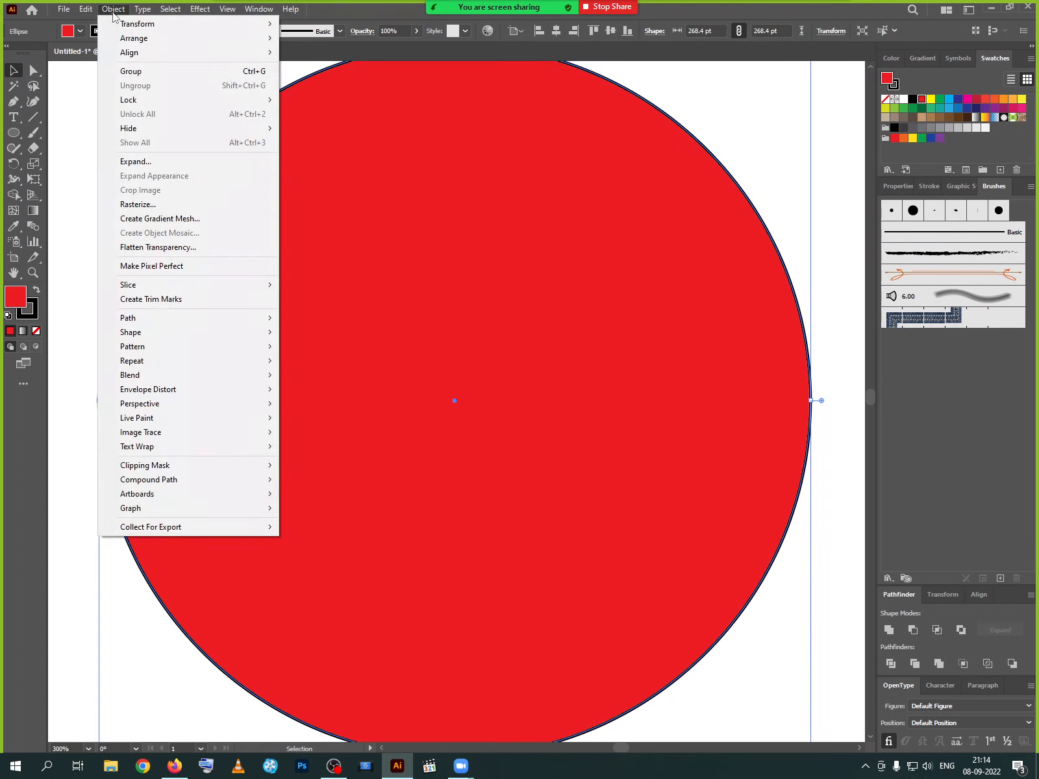
left_click(180, 223)
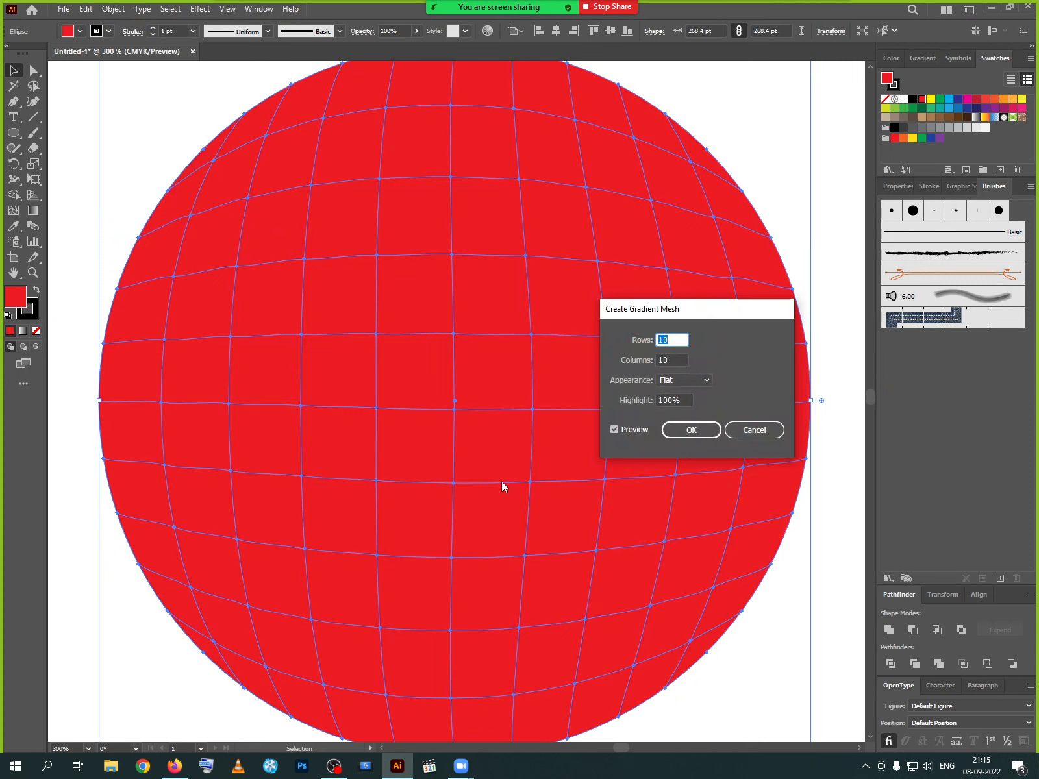
left_click(671, 359)
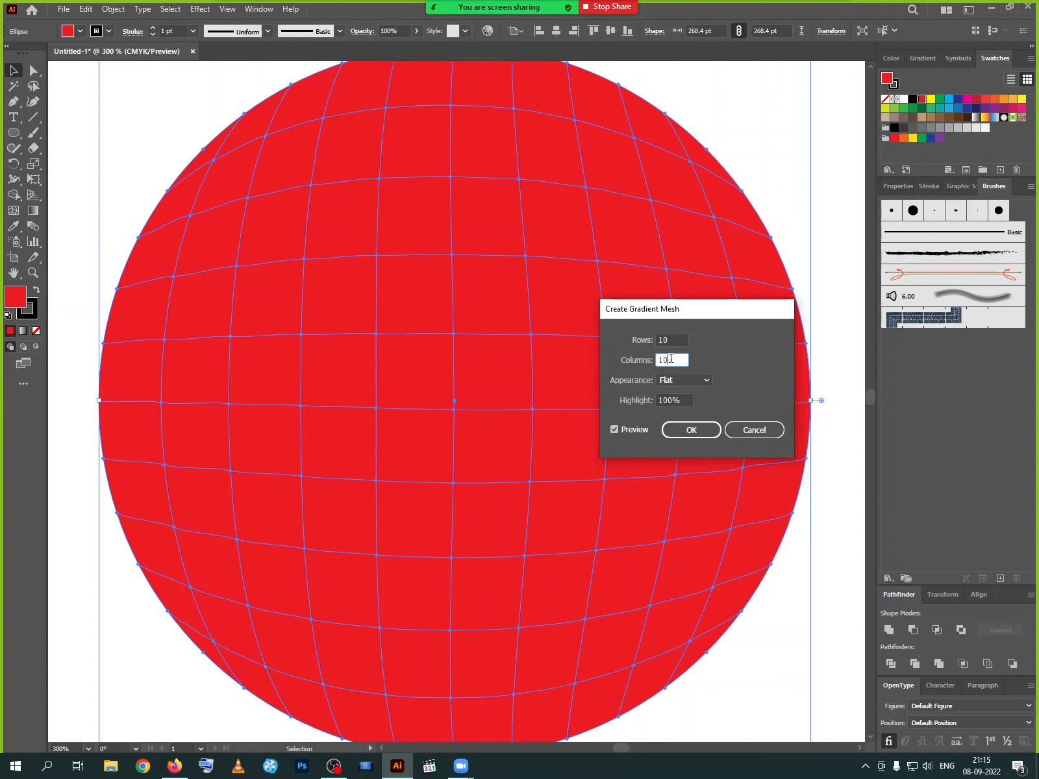
left_click(683, 400)
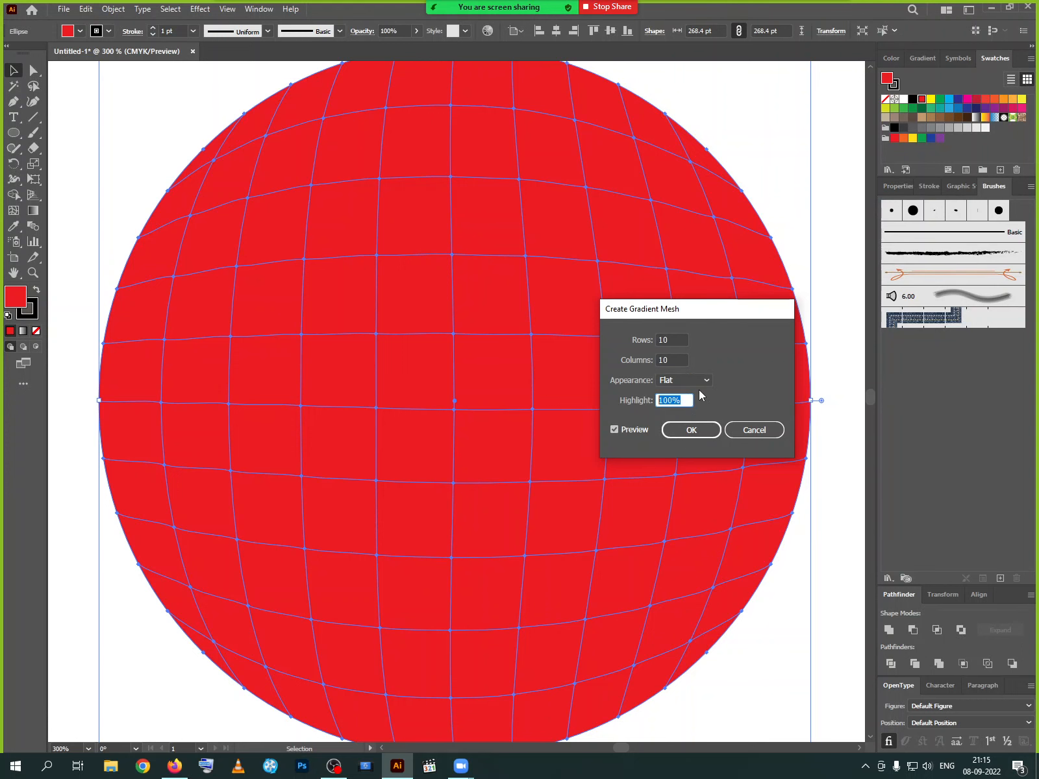
Preview the gradient mesh with the To Center appearance and with the To Edge appearance.
left_click(702, 382)
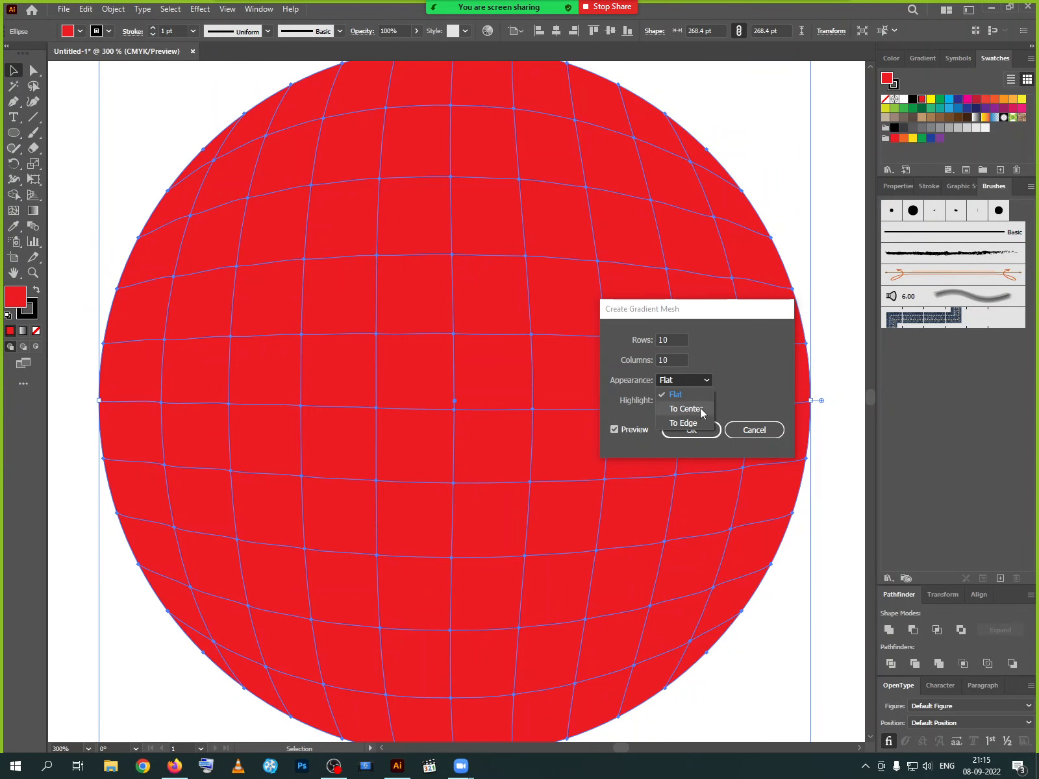
left_click(702, 413)
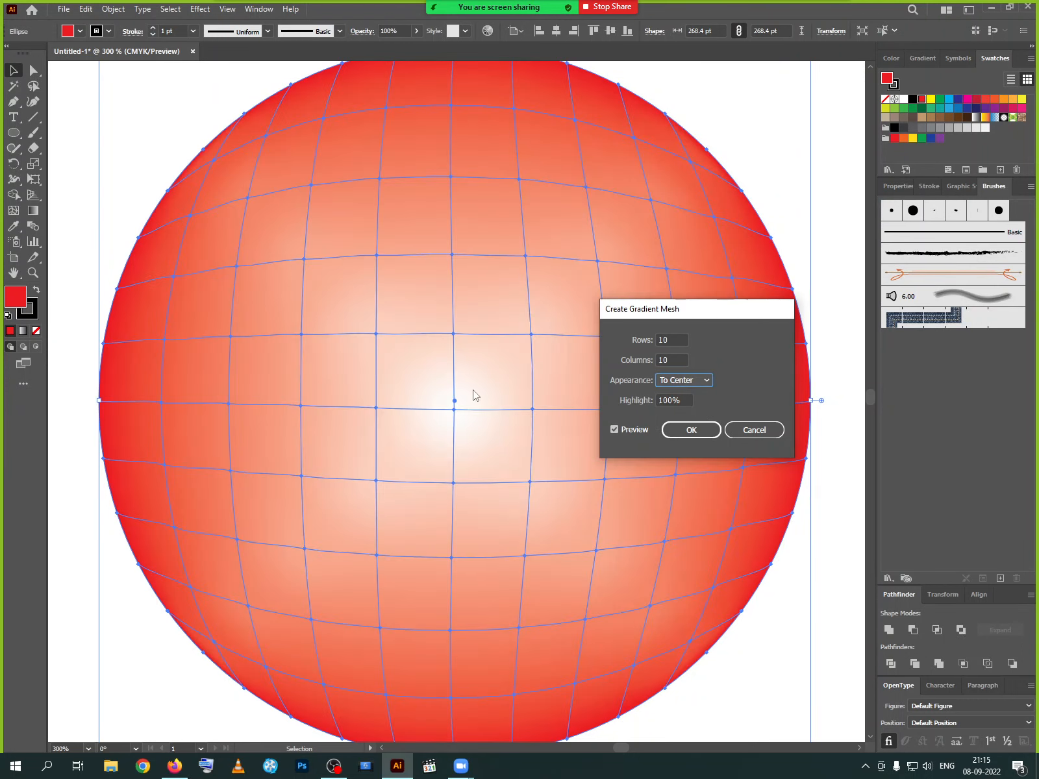
left_click(692, 382)
left_click(688, 426)
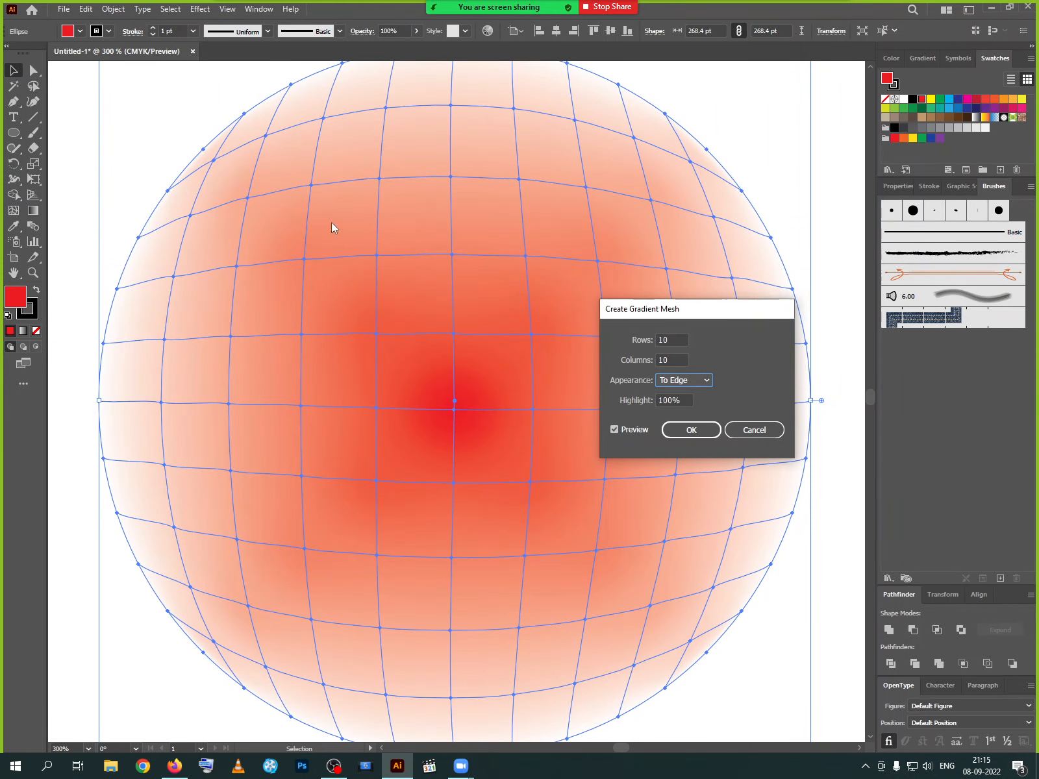
Set the mesh appearance to Flat with a 100% highlight and create the gradient mesh.
left_click(680, 383)
left_click(682, 397)
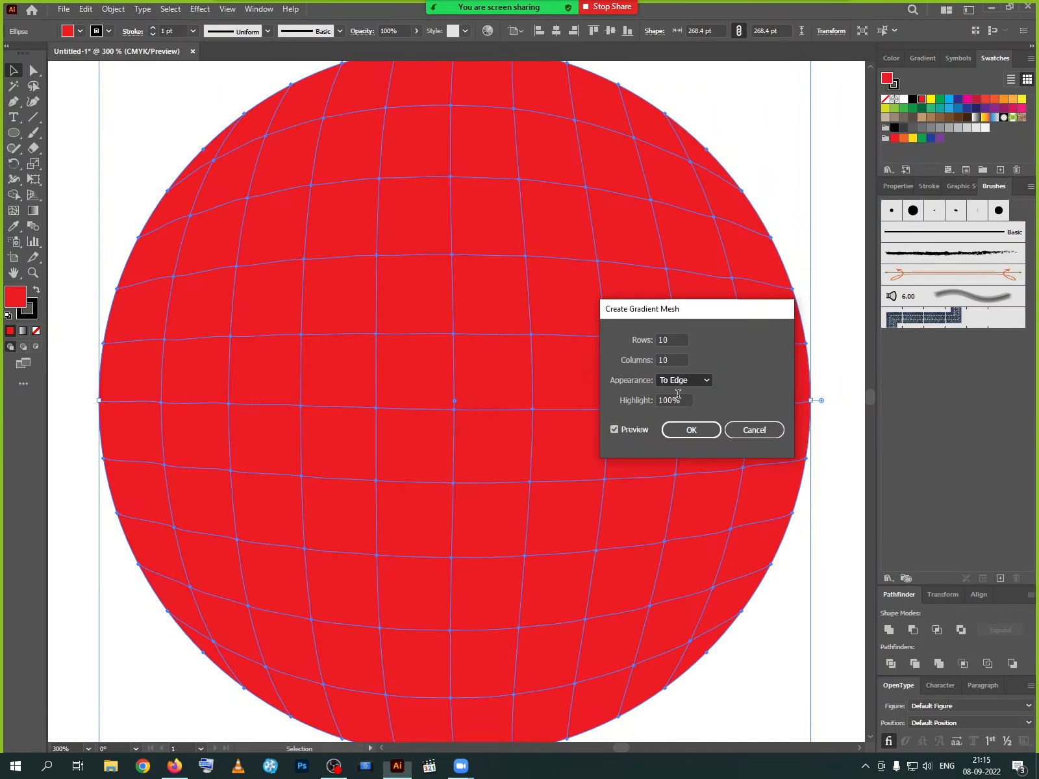
left_click(691, 430)
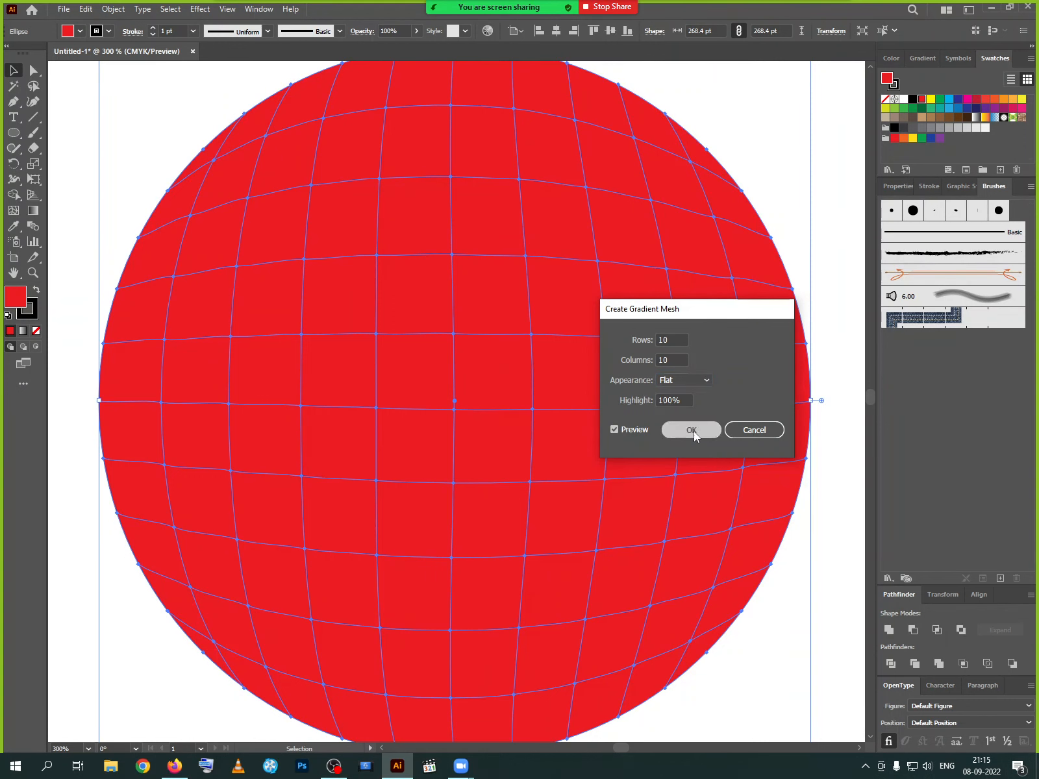
Isolate the mesh, activate the Direct Selection tool and go up one isolation level to Layer 1.
scroll(647, 463, "up", 3)
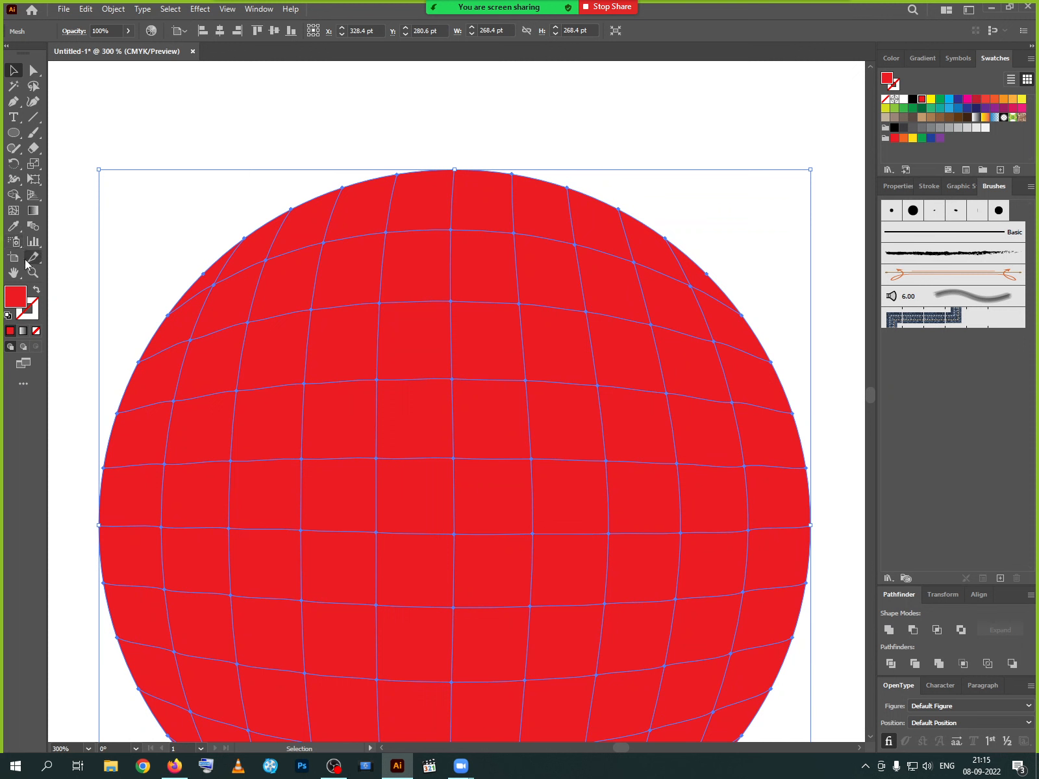
left_click(13, 211)
double_click(453, 382)
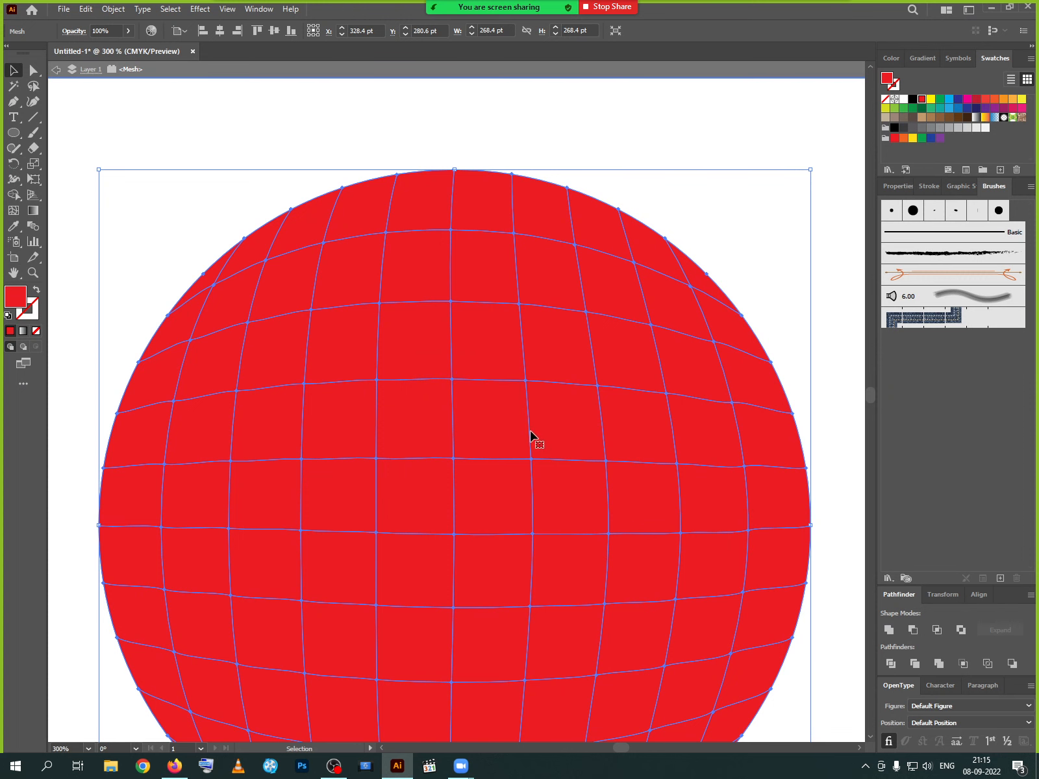
left_click(33, 69)
left_click(56, 70)
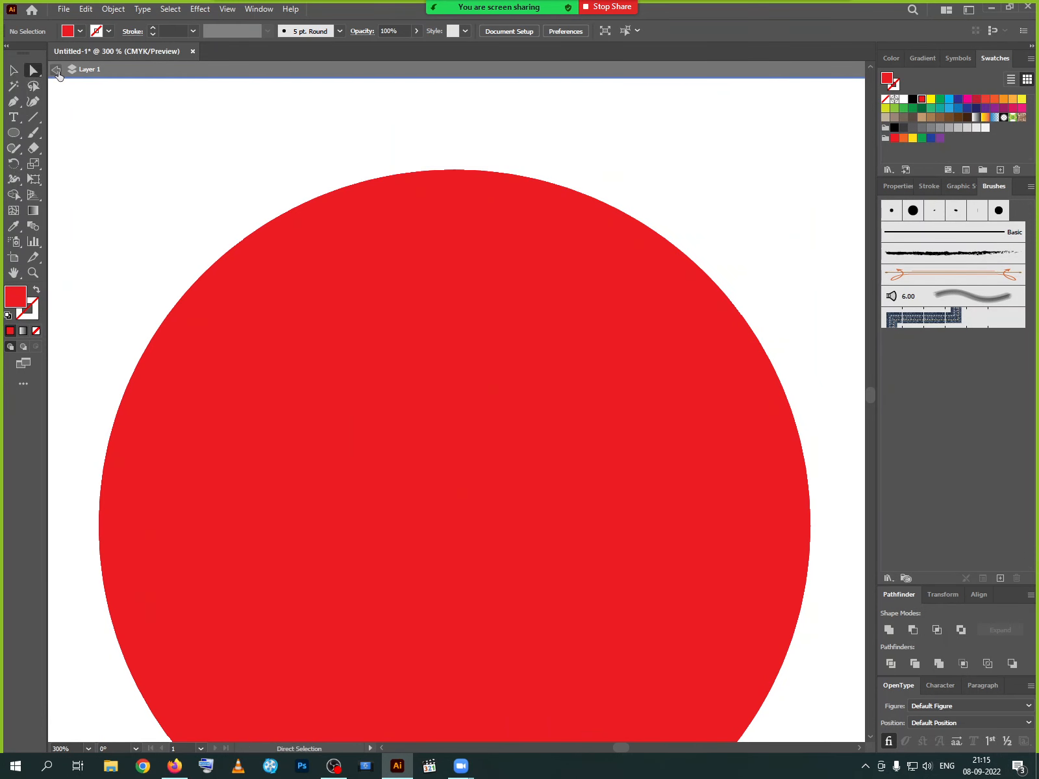
Paint two eyes by colouring a pair of mesh points on each side of the upper half with the C=0 M=0 Y=0 K=5 swatch.
left_click(485, 412)
left_click(453, 380)
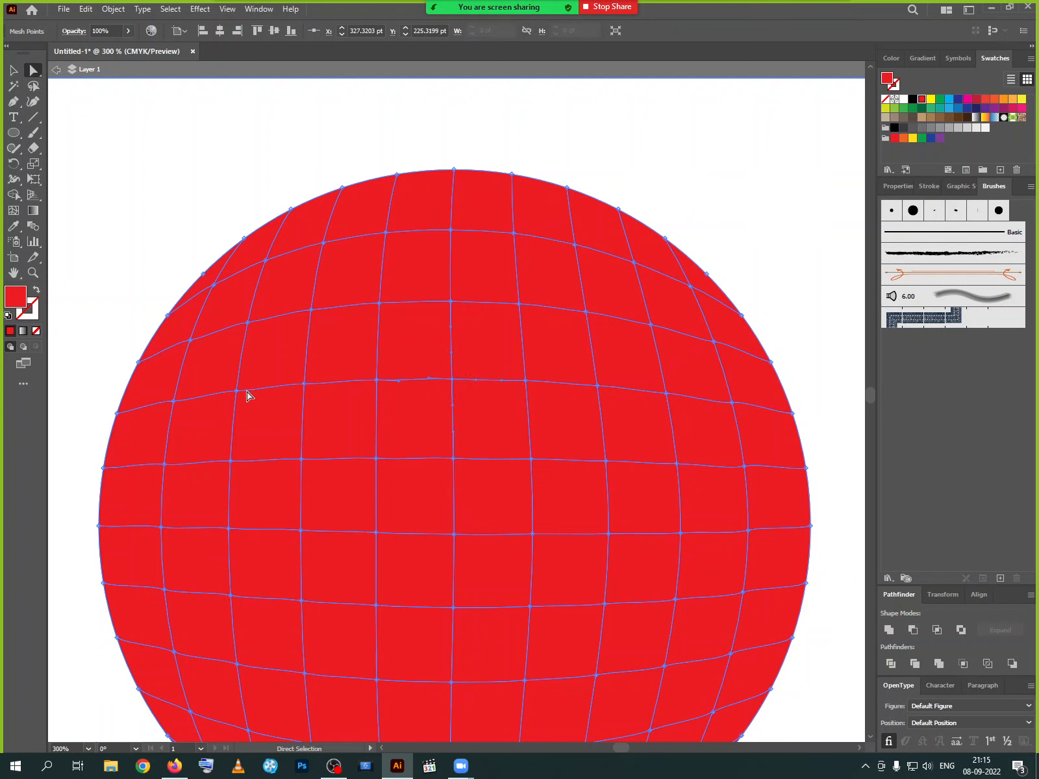
left_click(304, 384)
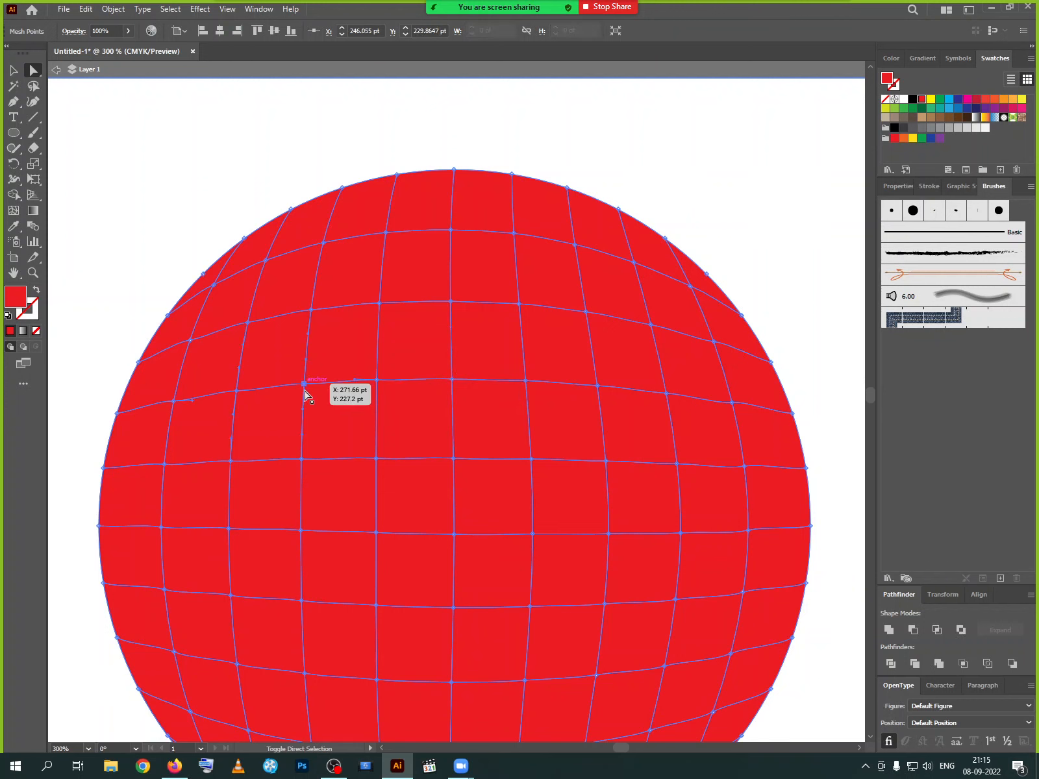
left_click(305, 392)
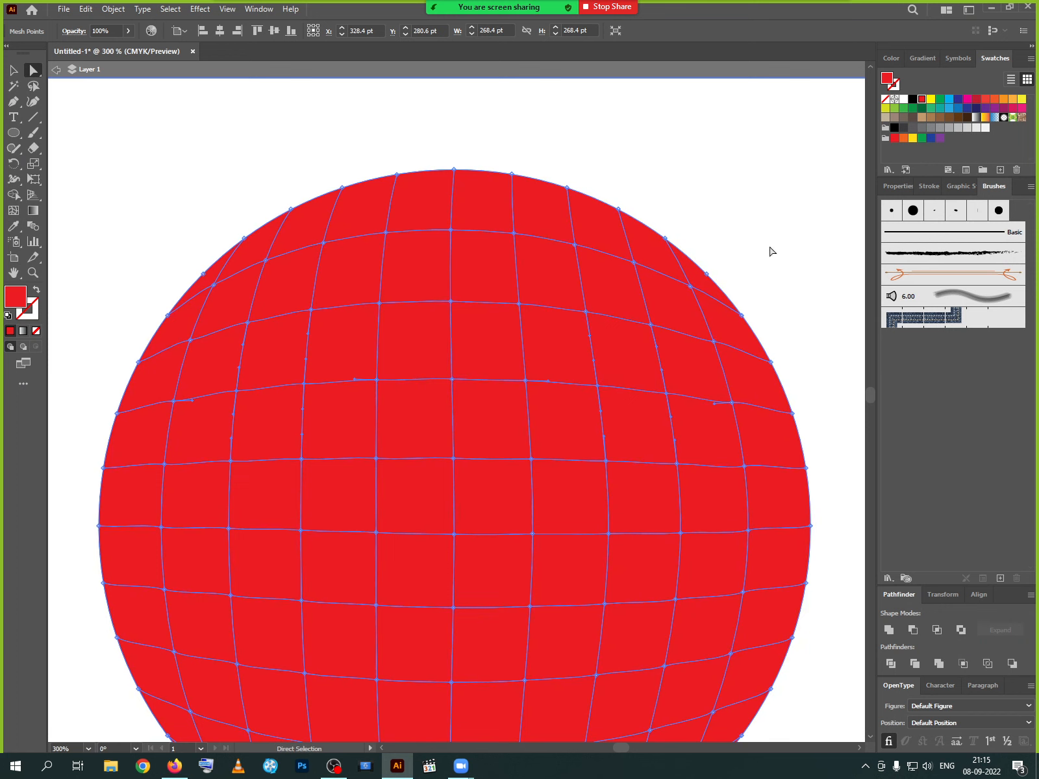
left_click(985, 129)
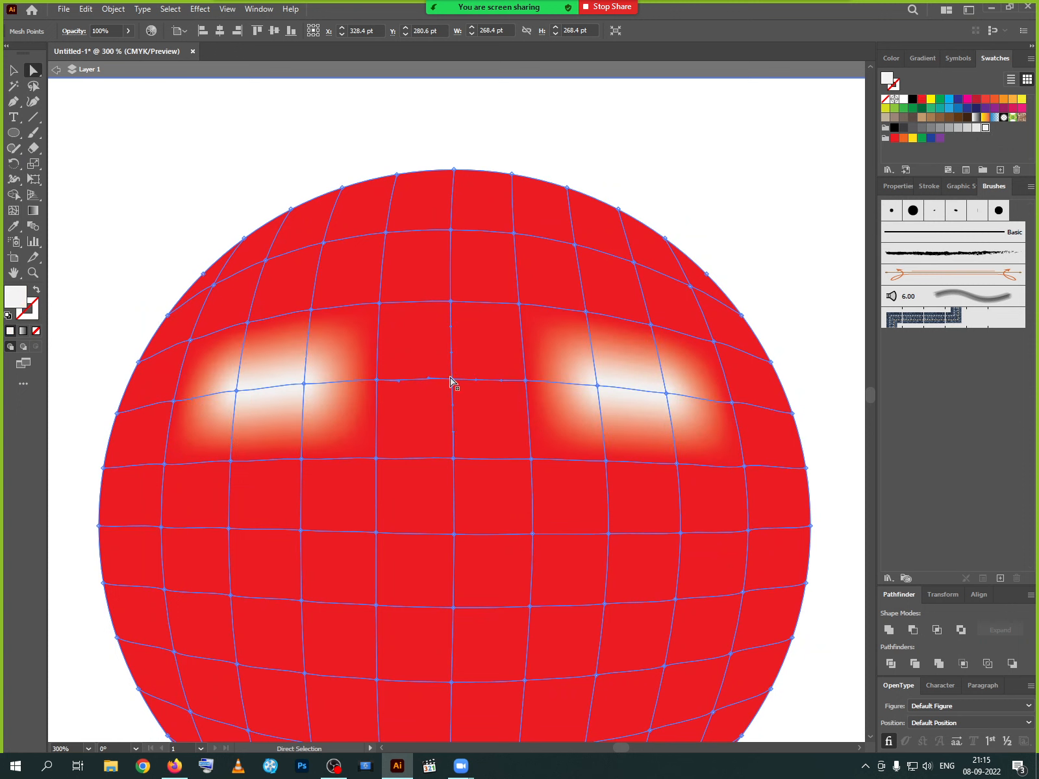
Paint a nose by colouring three central-column mesh points and one point on each side of its base with the C=0 M=0 Y=0 K=5 swatch.
left_click(453, 458, "shift")
left_click(454, 535, "shift")
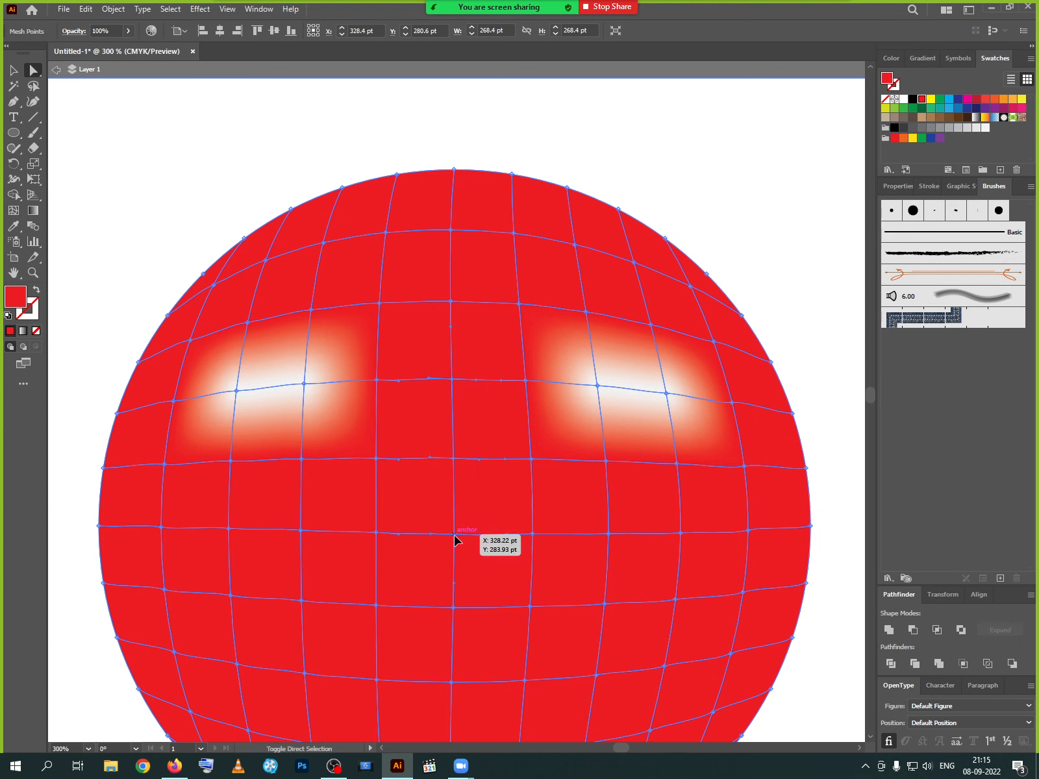
left_click(377, 534)
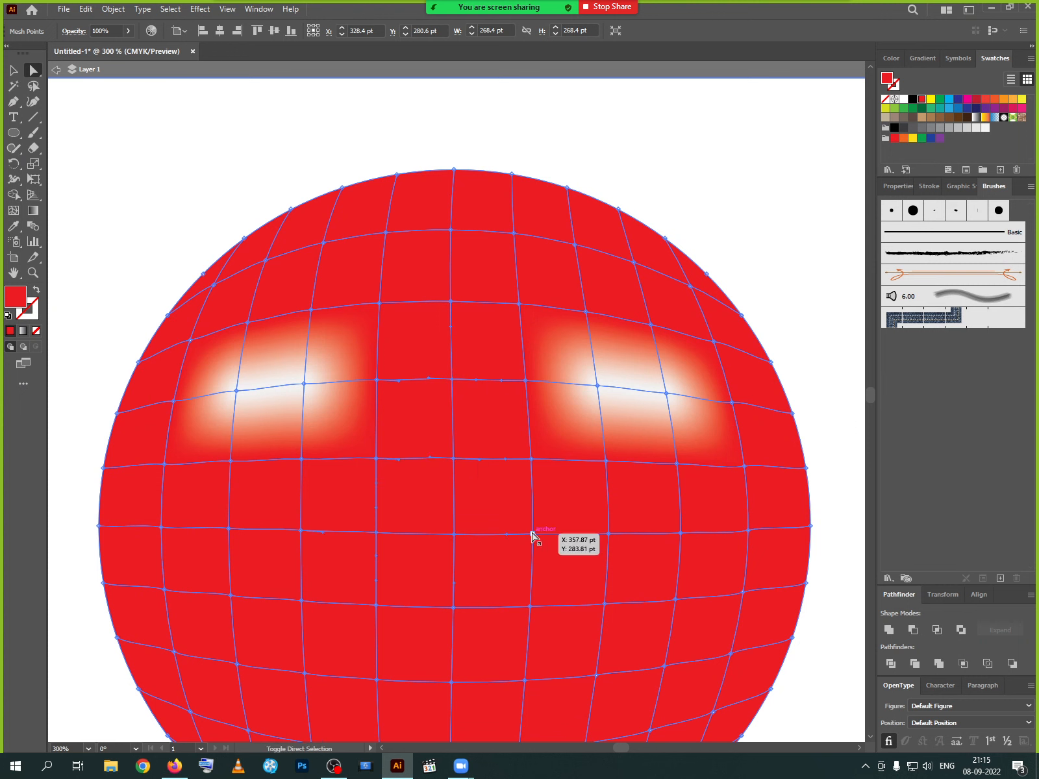
left_click(532, 535, "shift")
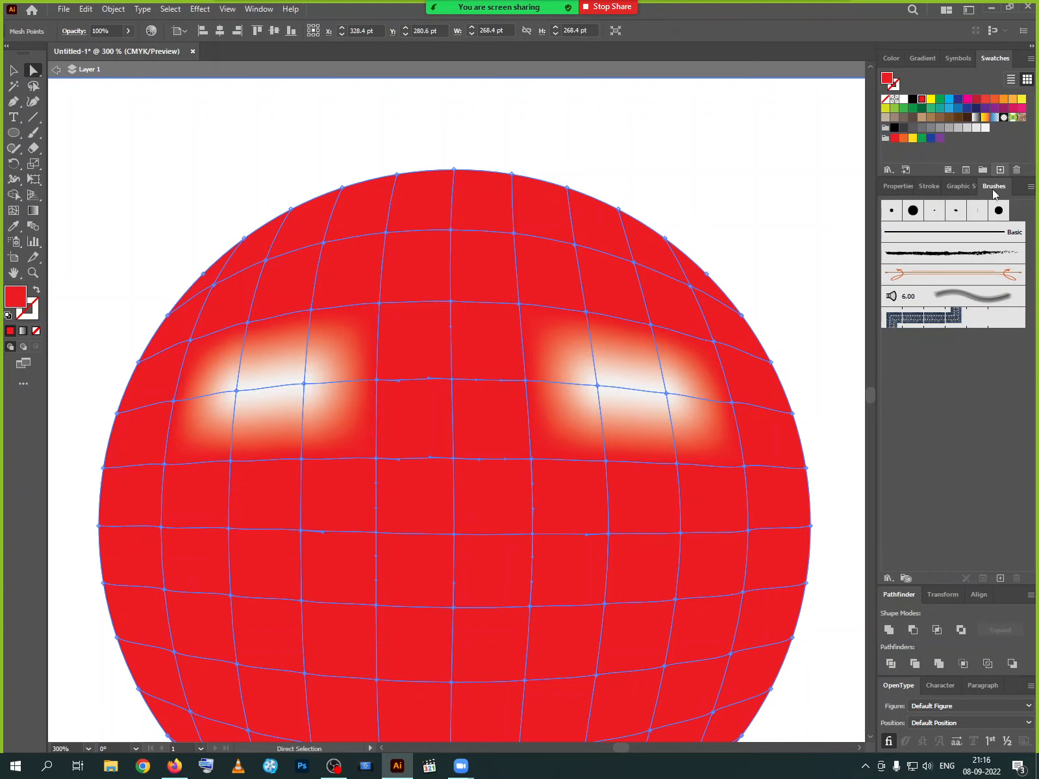
left_click(984, 128)
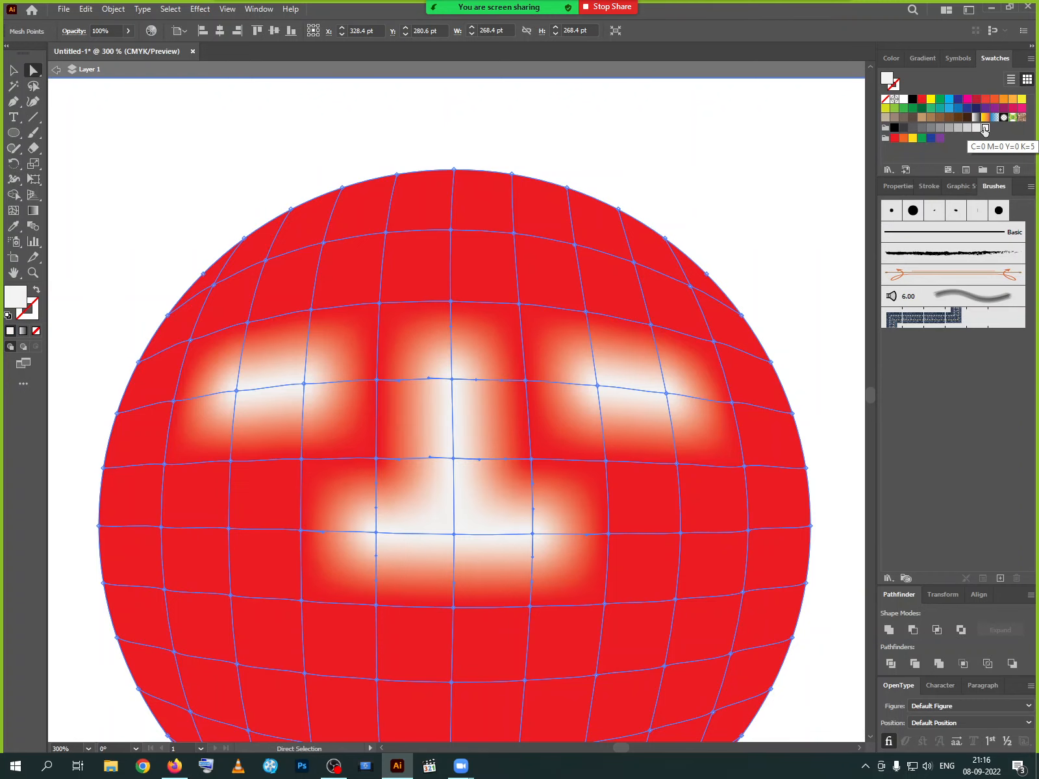
Paint a mouth by colouring five adjacent mesh points in a lower row with the C=0 M=0 Y=0 K=5 swatch.
left_click(655, 527)
scroll(654, 527, "down", 4)
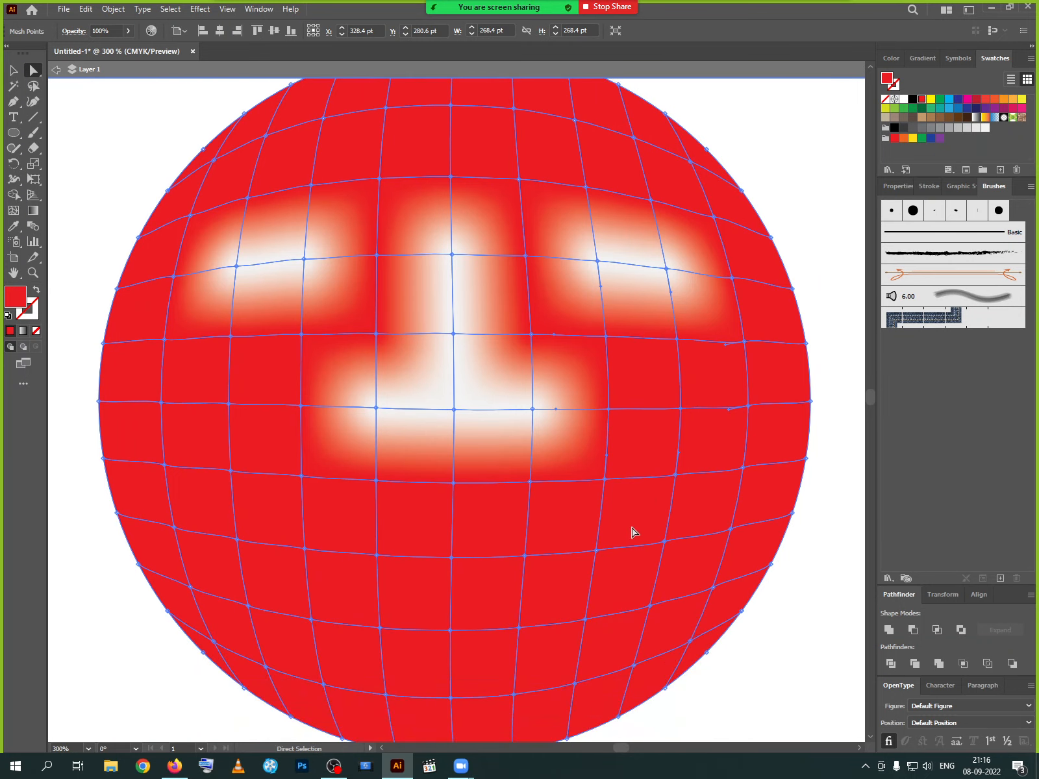
left_click(311, 619)
left_click(380, 628, "shift")
left_click(450, 631, "shift")
left_click(519, 628, "shift")
left_click(986, 128)
left_click(525, 512)
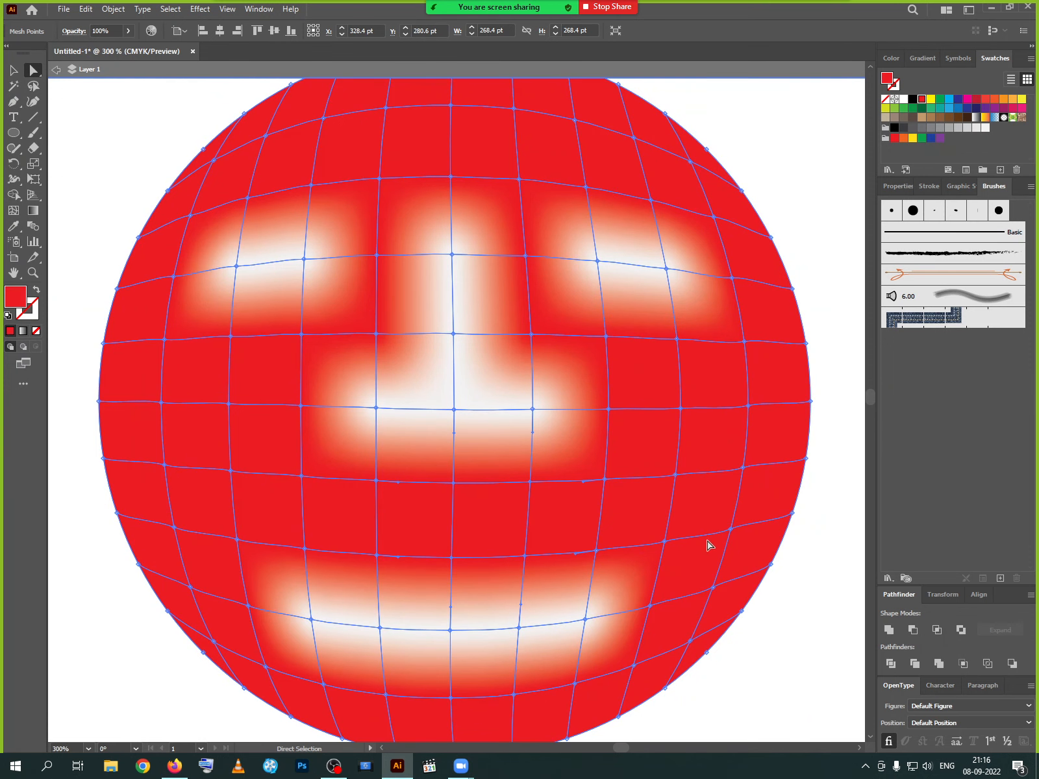
Exit isolation mode with the Selection tool active and deselect the mesh.
left_click(13, 70)
left_click(56, 70)
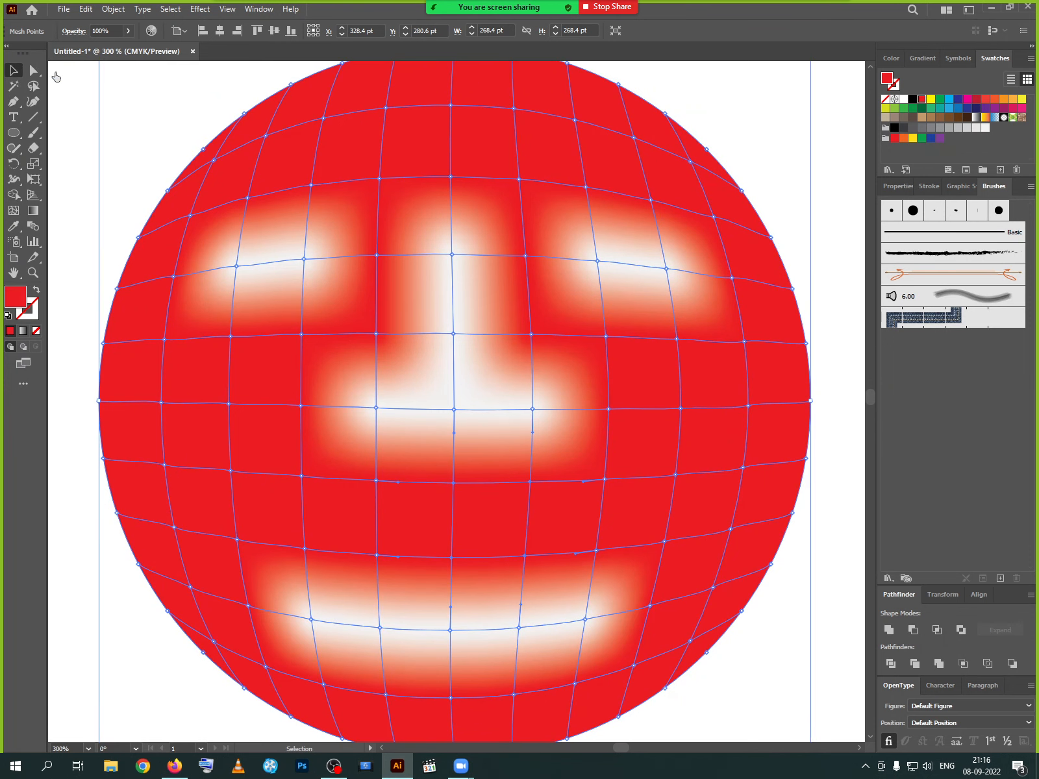
left_click(144, 123)
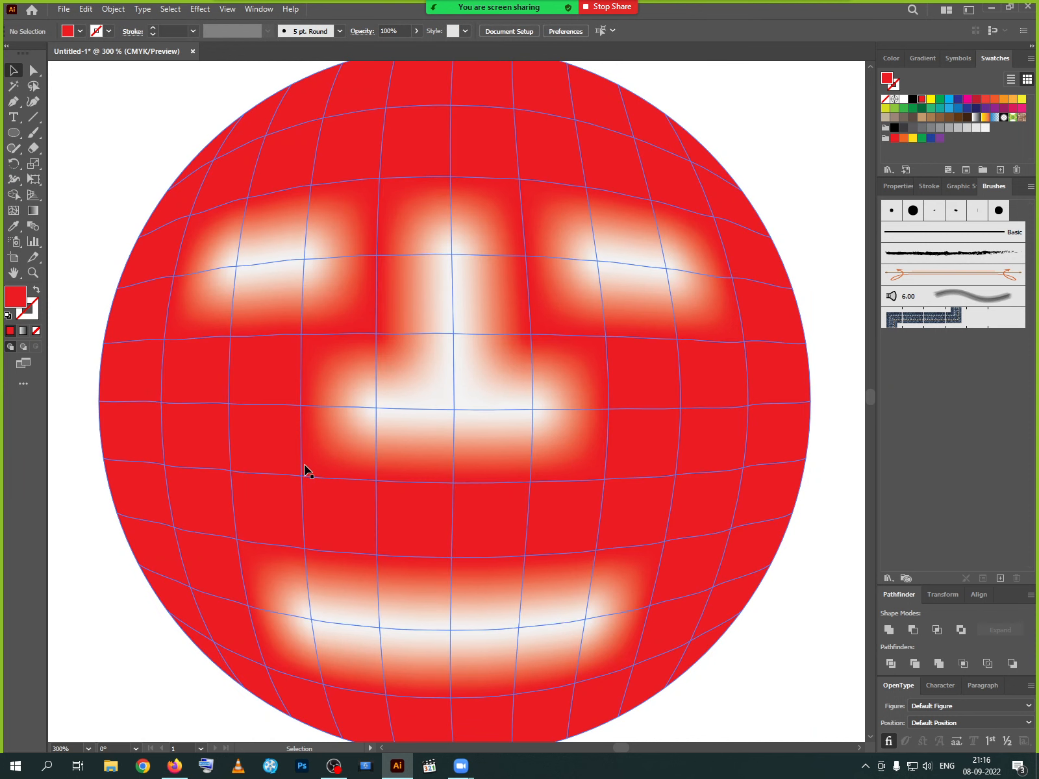
Undo the painted mouth, nose and eyes so the mesh is plain red again.
key("ctrl+z")
key("ctrl+z")
key("ctrl+z")
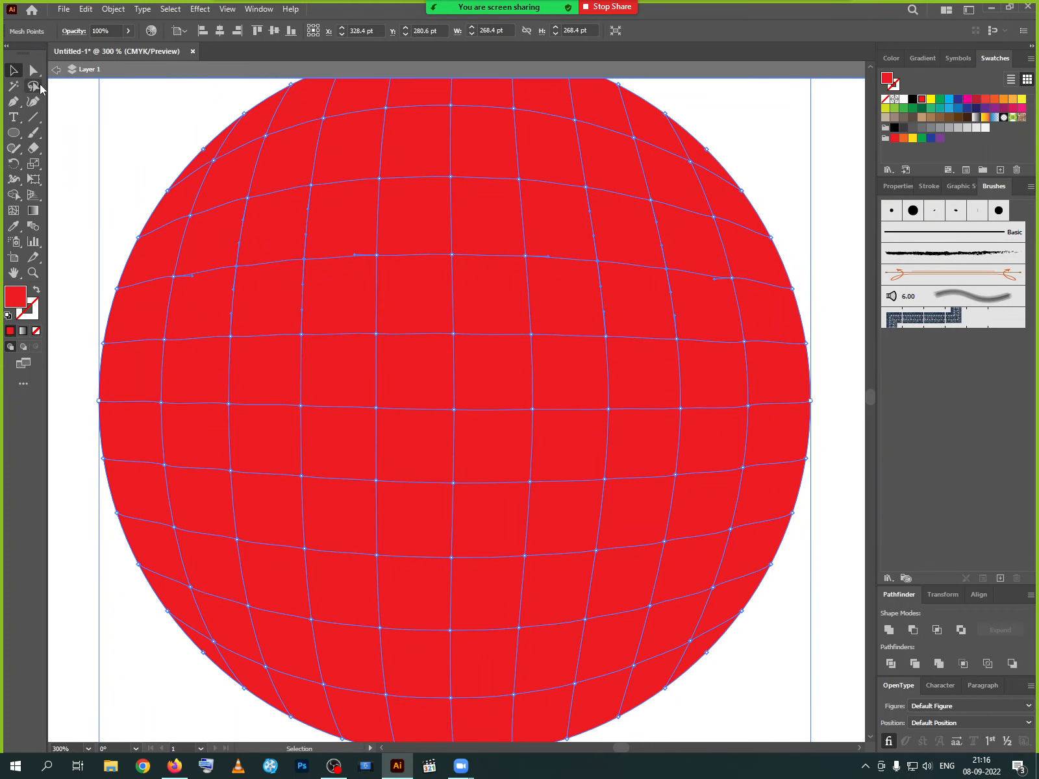
Colour one mesh point in the circle's upper left with the C=0 M=0 Y=0 K=5 swatch as a highlight.
left_click(33, 70)
left_click(312, 186)
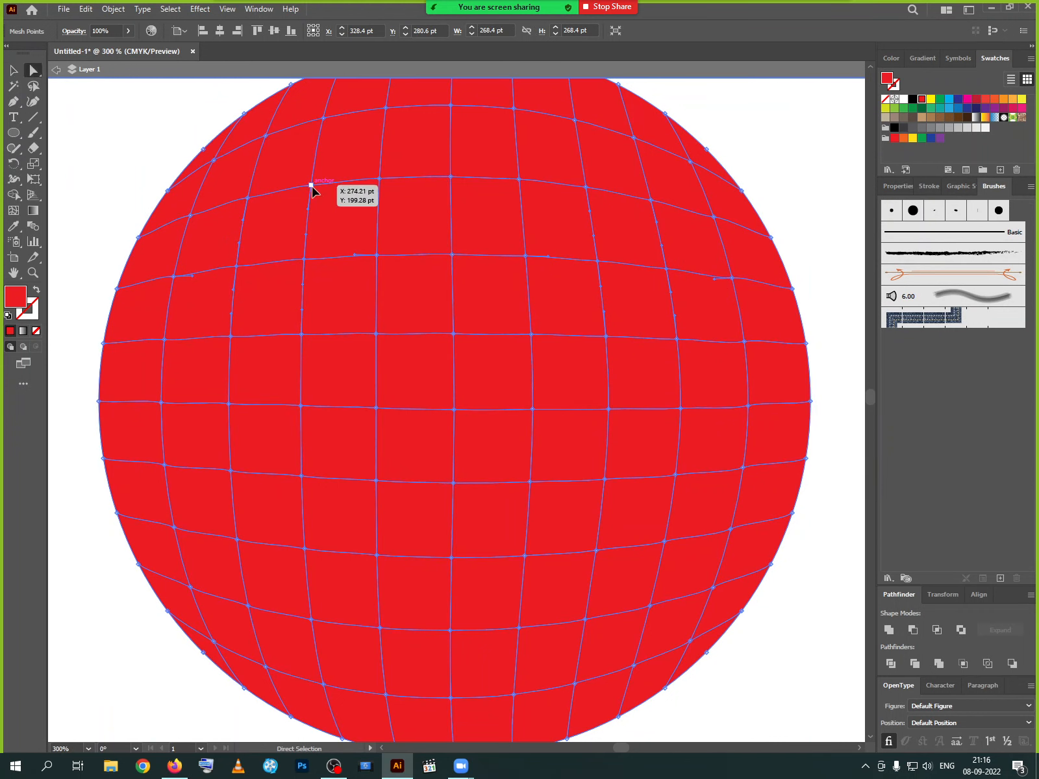
left_click(985, 128)
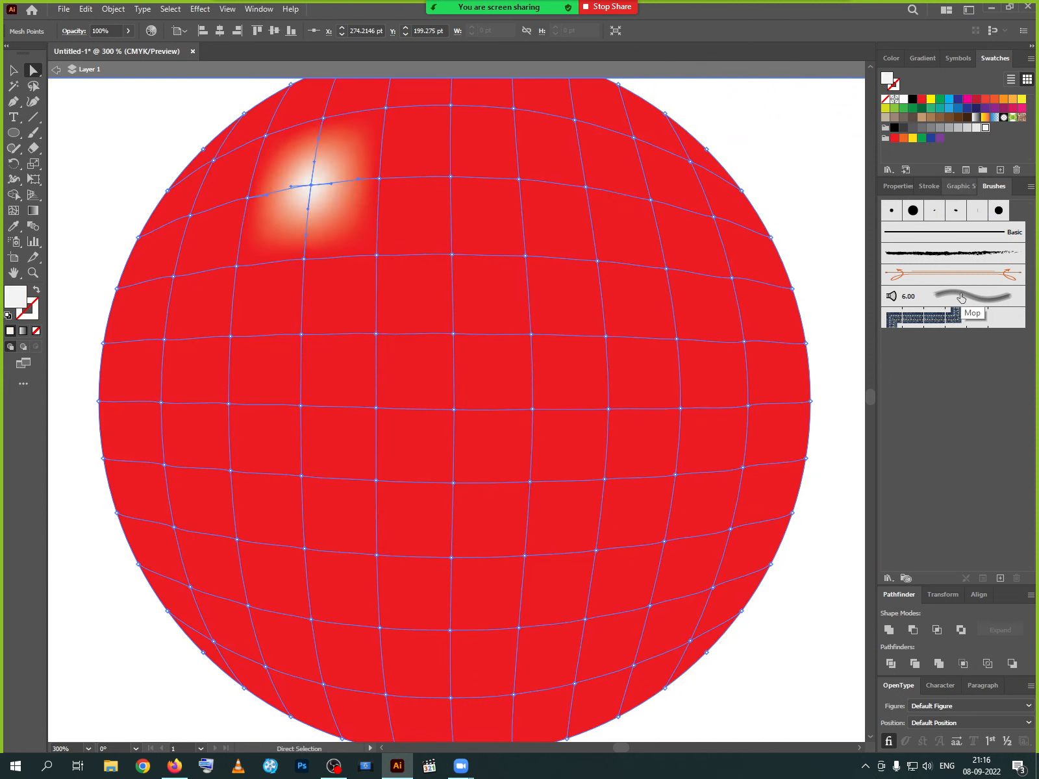
Set the opacity of the mesh point directly right of the highlight to 70%.
left_click(379, 178)
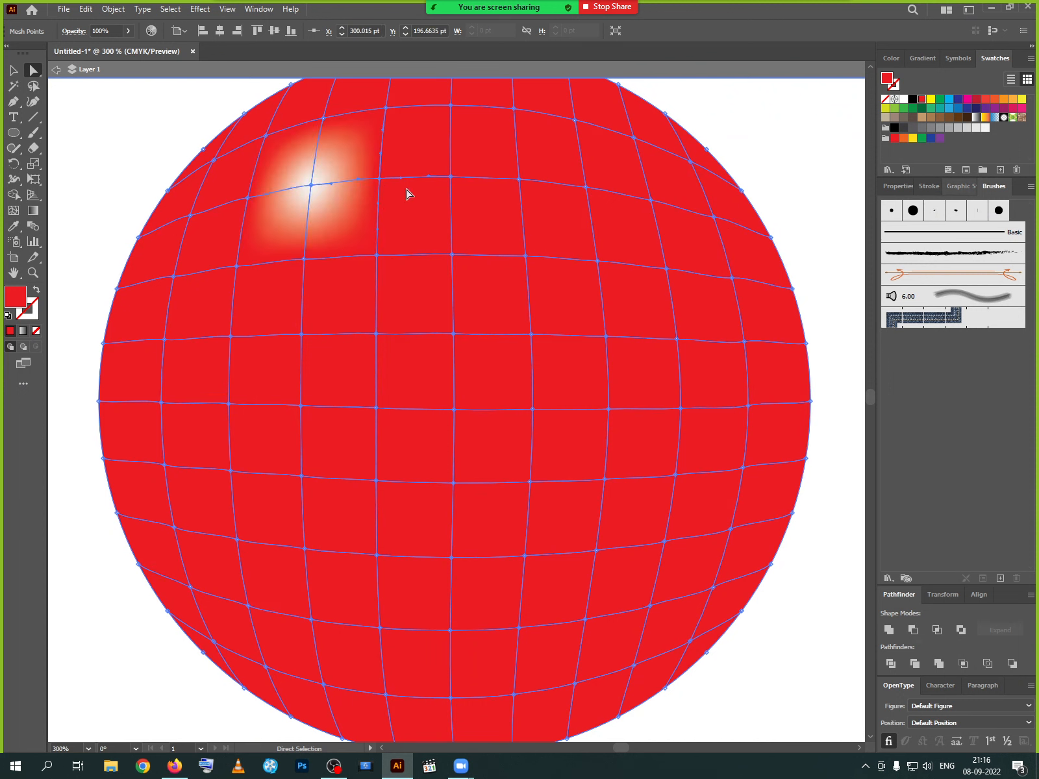
left_click(117, 31)
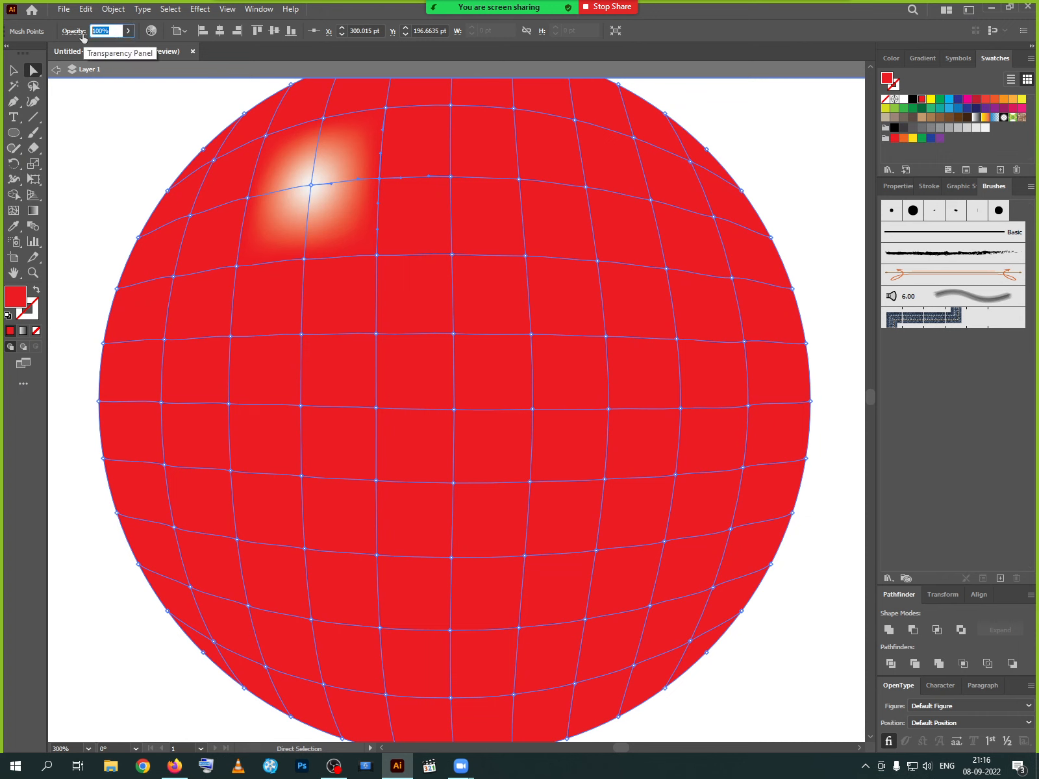
type("70")
key("Return")
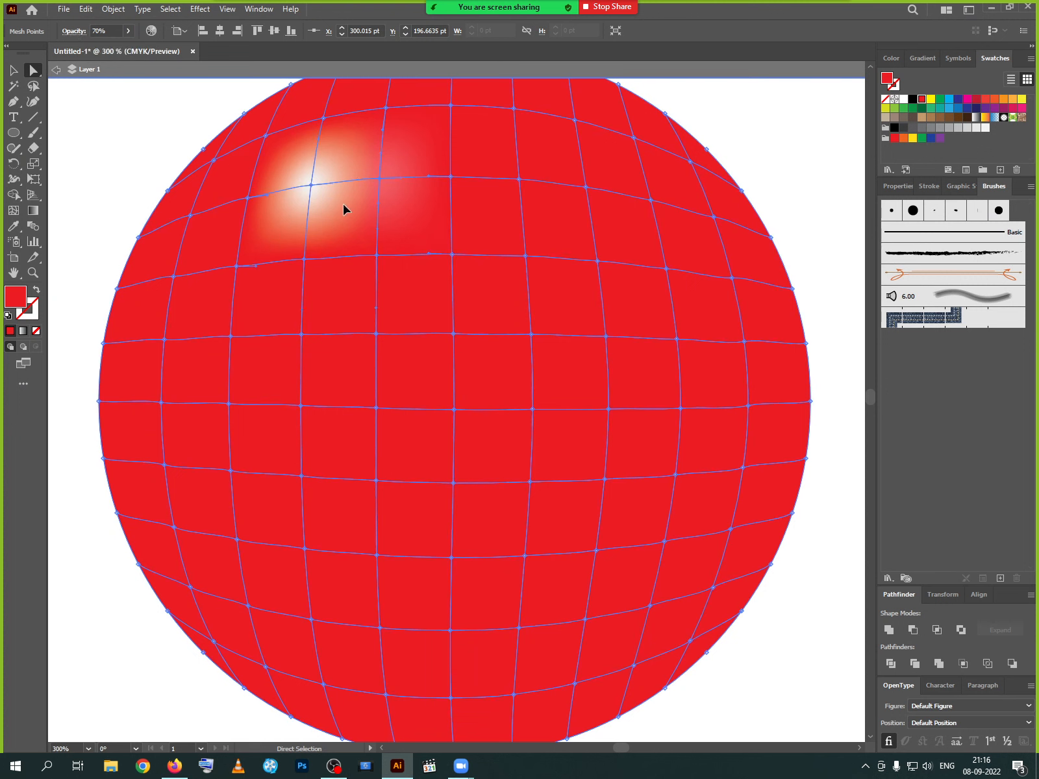
Set the opacity of the mesh points above, left of and below the highlight to 70%.
left_click(343, 209)
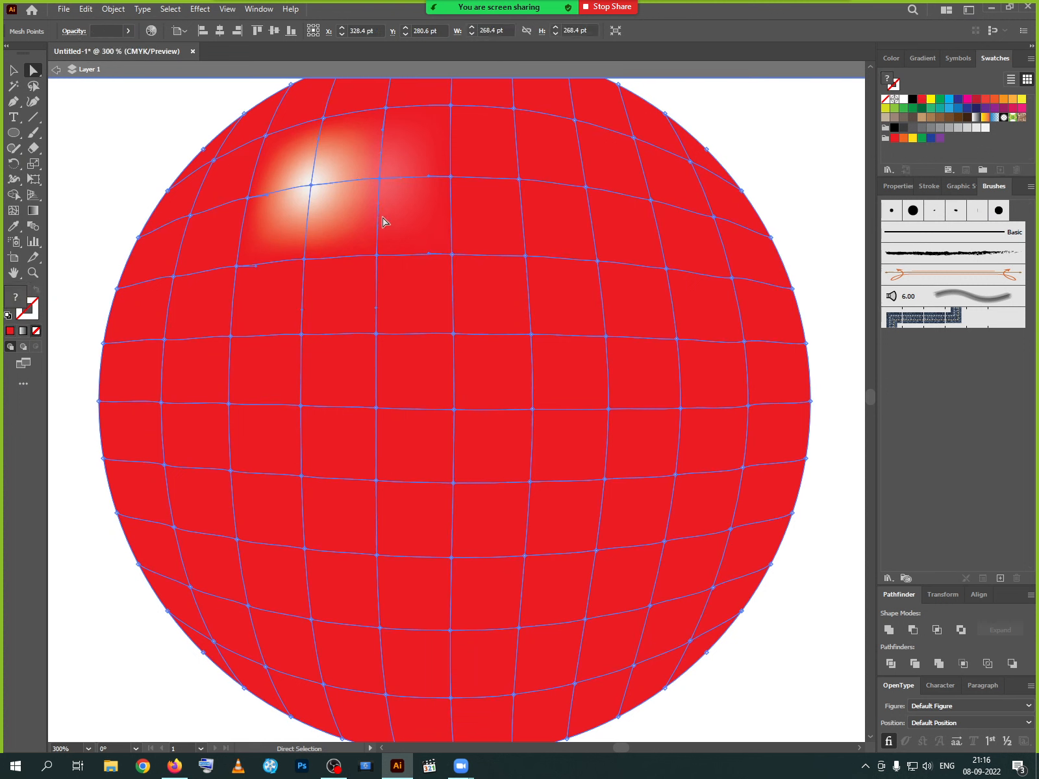
left_click(322, 120)
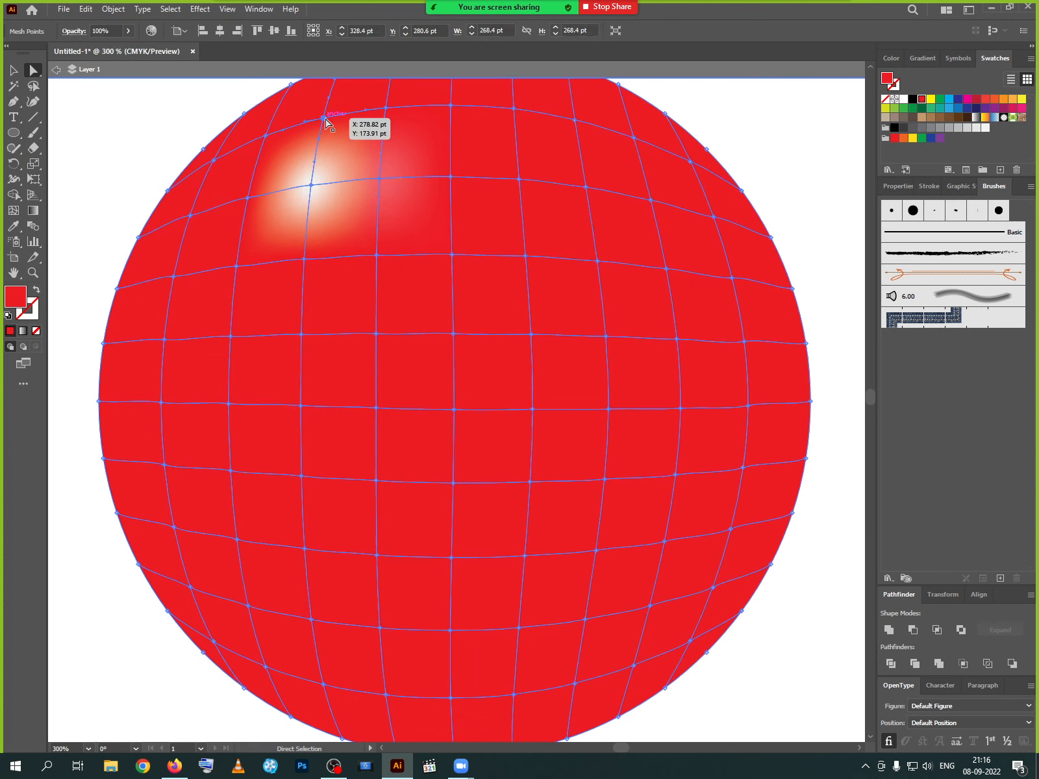
left_click(303, 259)
left_click(104, 31)
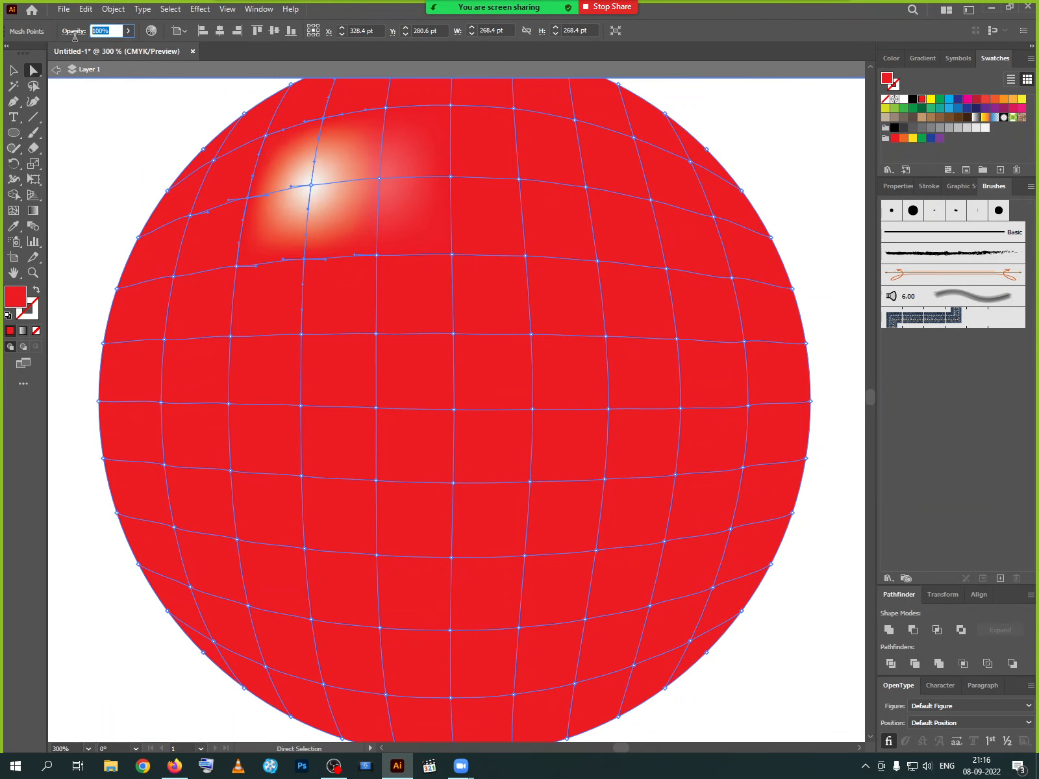
type("70")
key("Return")
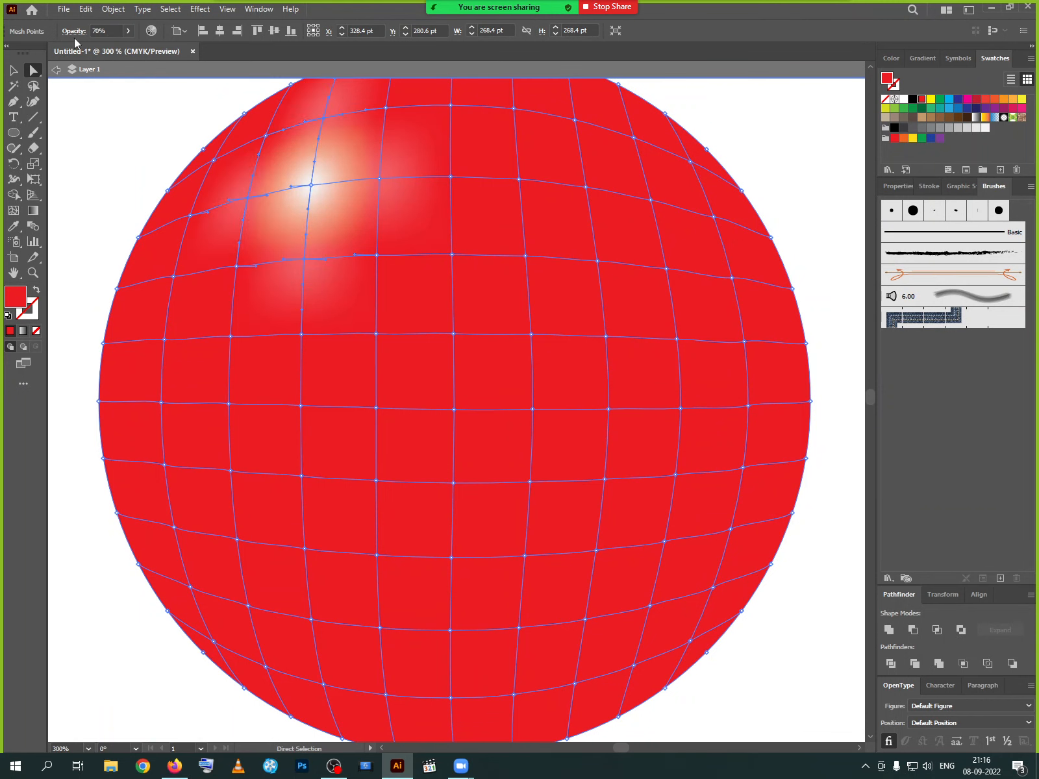
Deselect the mesh, leave isolation mode and view the shaded circle on the artboard at 100%.
left_click(13, 70)
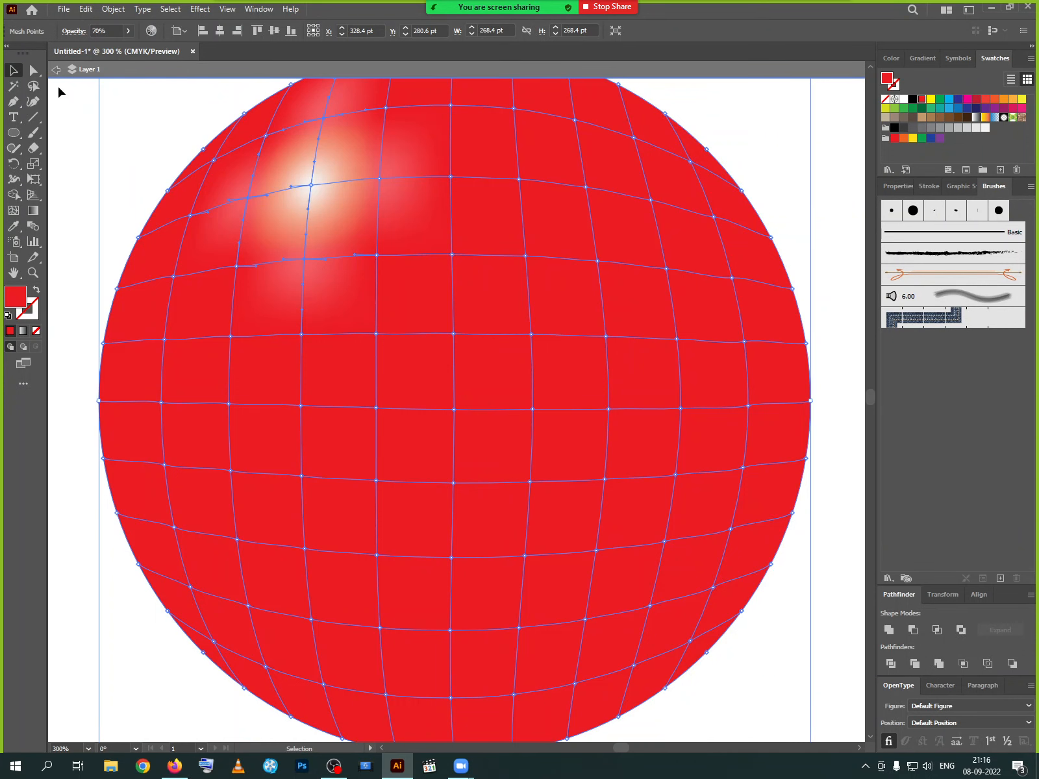
left_click(97, 111)
left_click(57, 69)
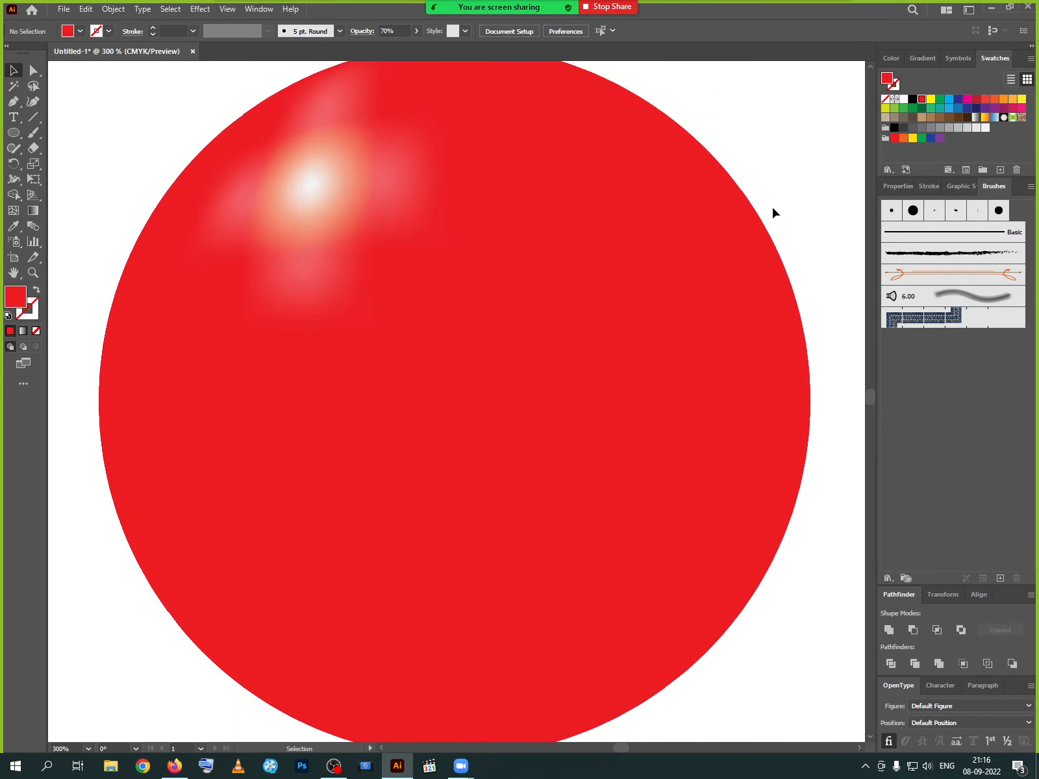
key("ctrl+minus")
key("ctrl+minus")
key("ctrl+minus")
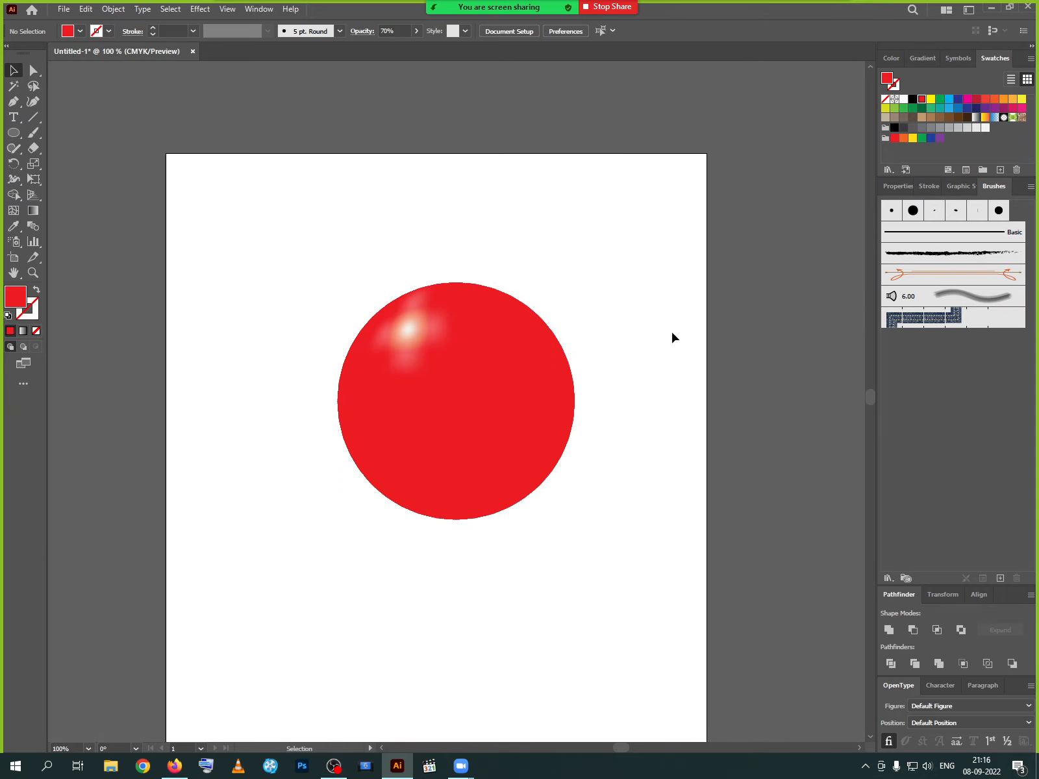
Try a 50% opacity on the mesh patch in the circle's upper right, and undo the change.
left_click(416, 339)
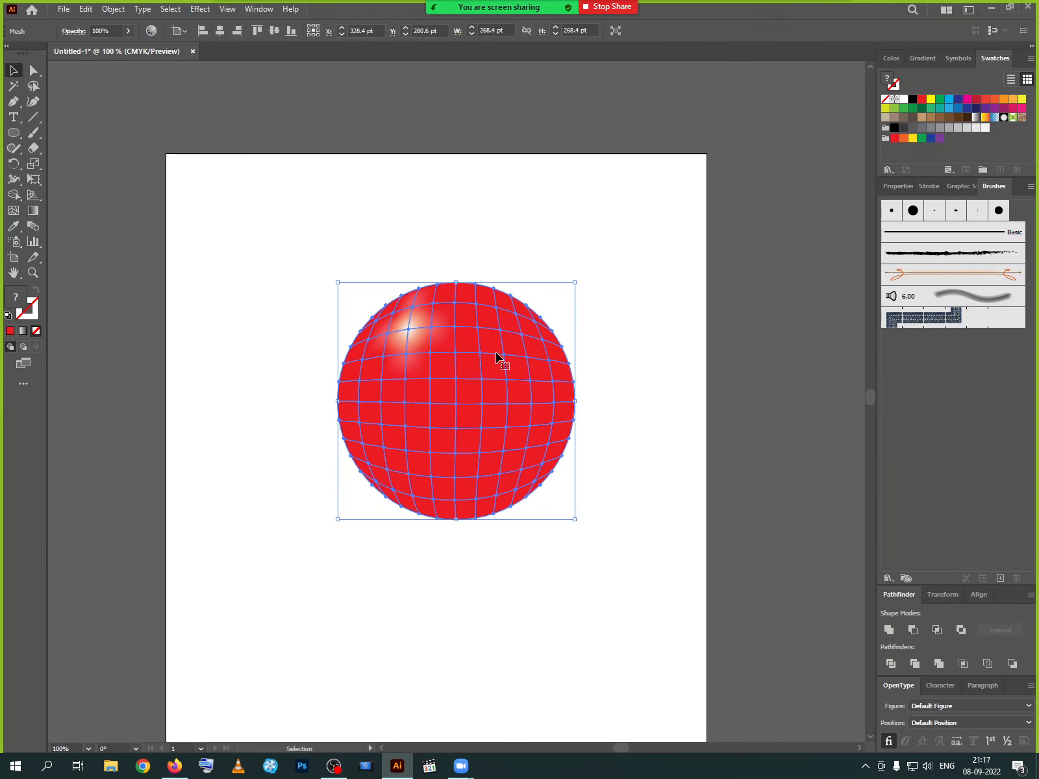
left_click(34, 70)
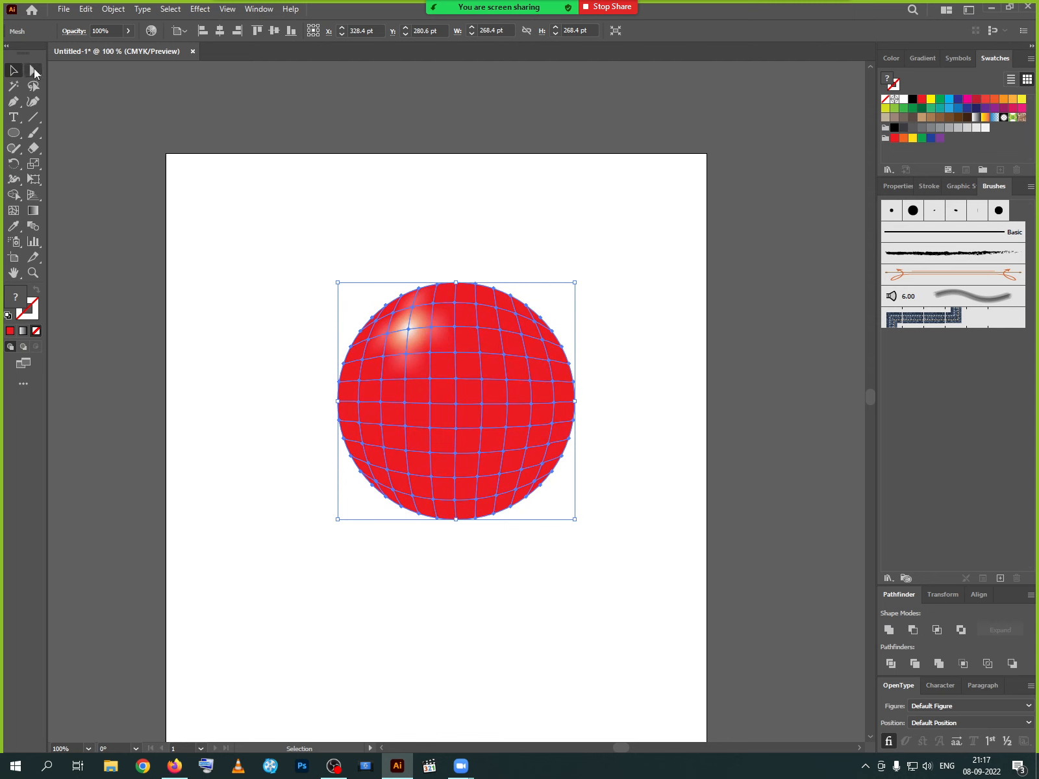
left_click(502, 354)
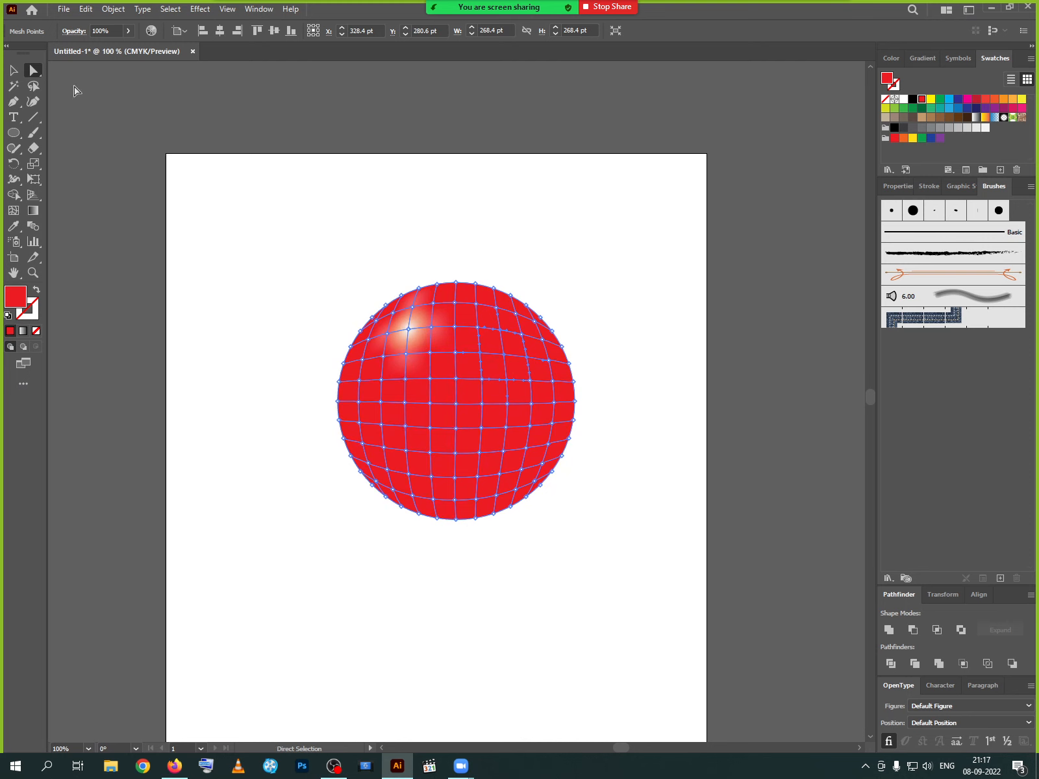
left_click(107, 31)
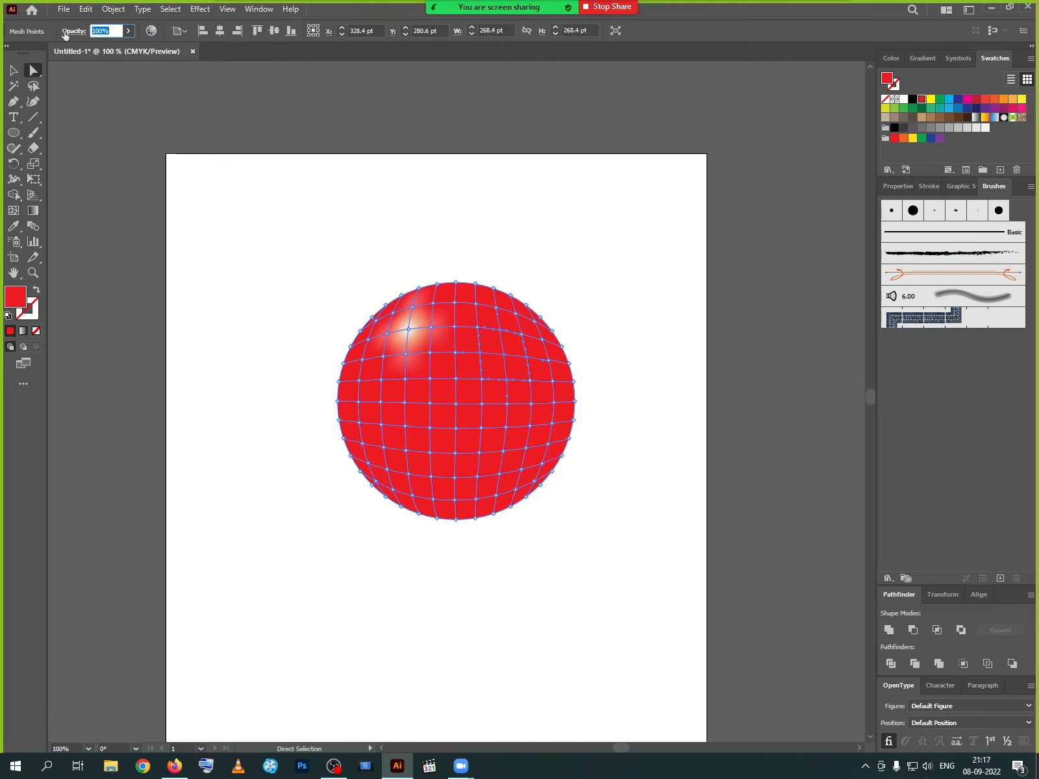
type("50")
key("Return")
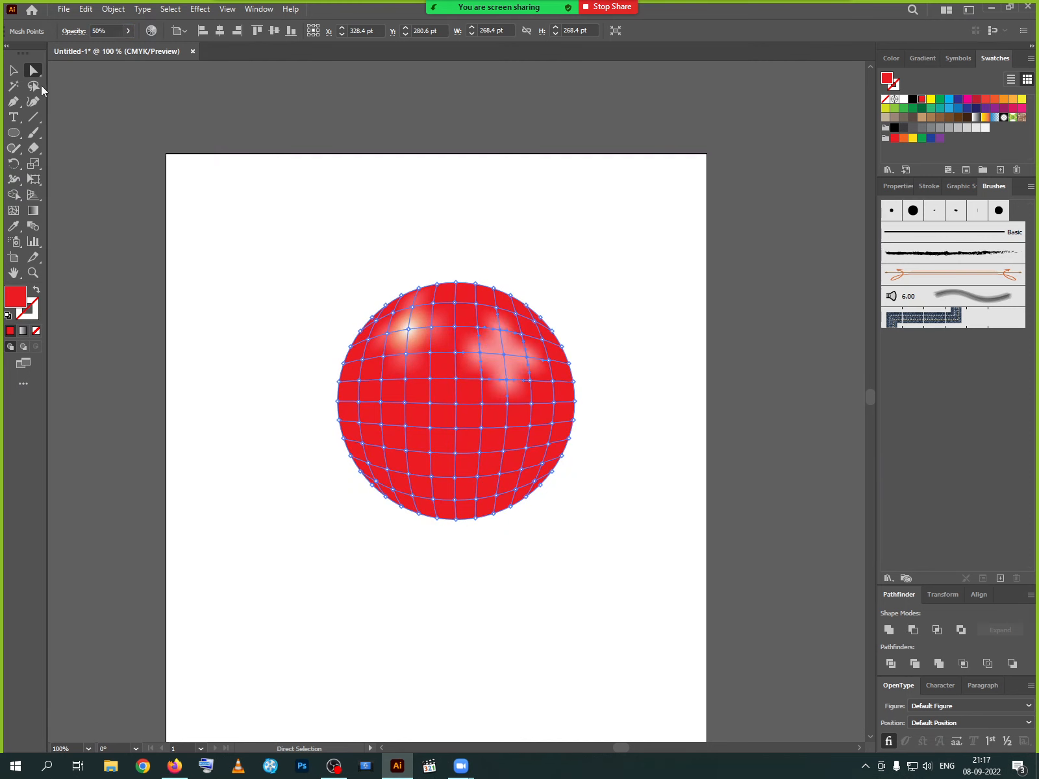
key("v")
key("ctrl+shift+a")
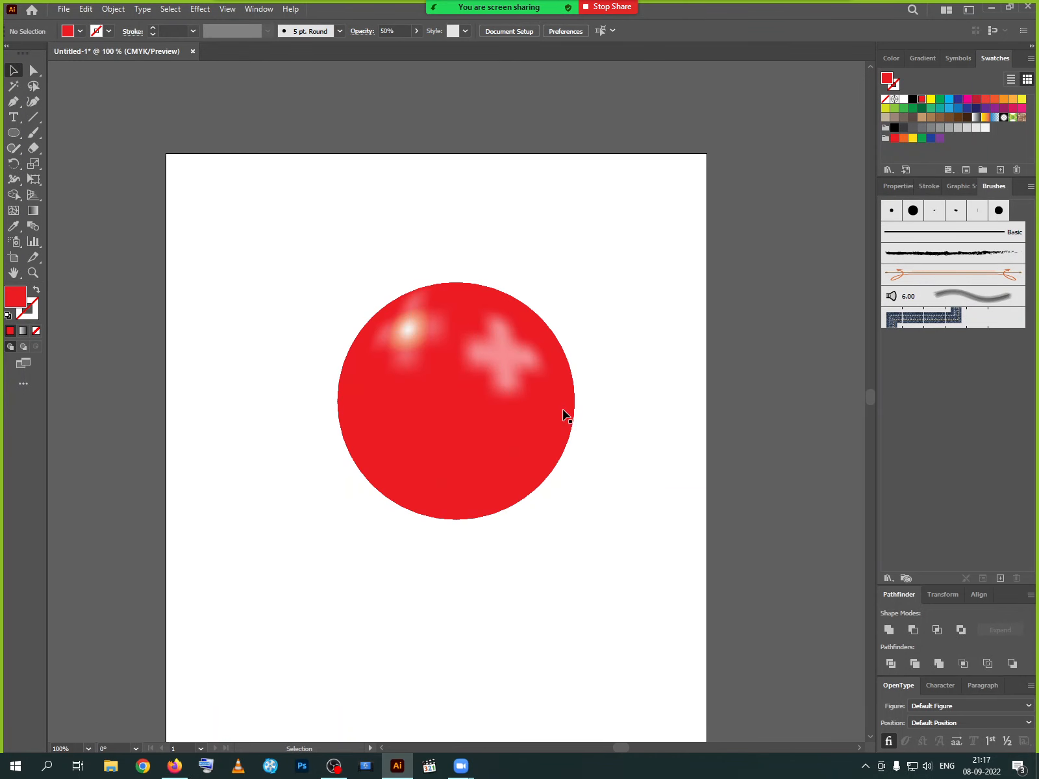
key("ctrl+z")
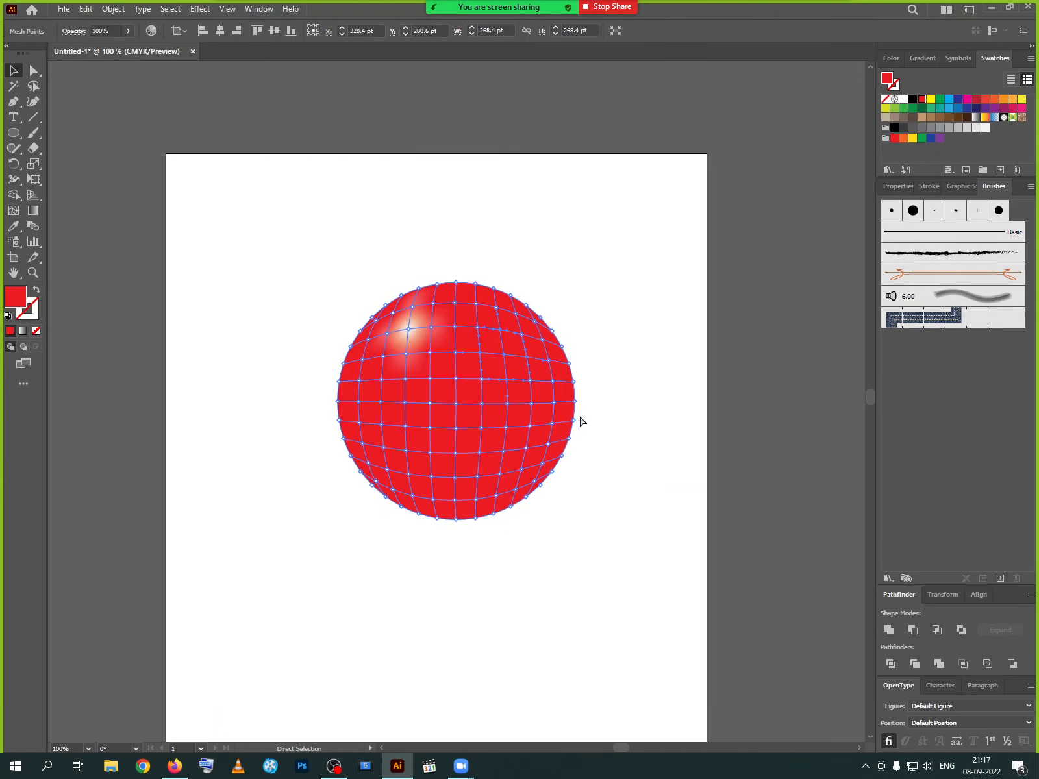
Set the opacity of a single mesh point in the circle's upper right to 41% as a second highlight.
left_click(576, 357)
left_click(504, 357)
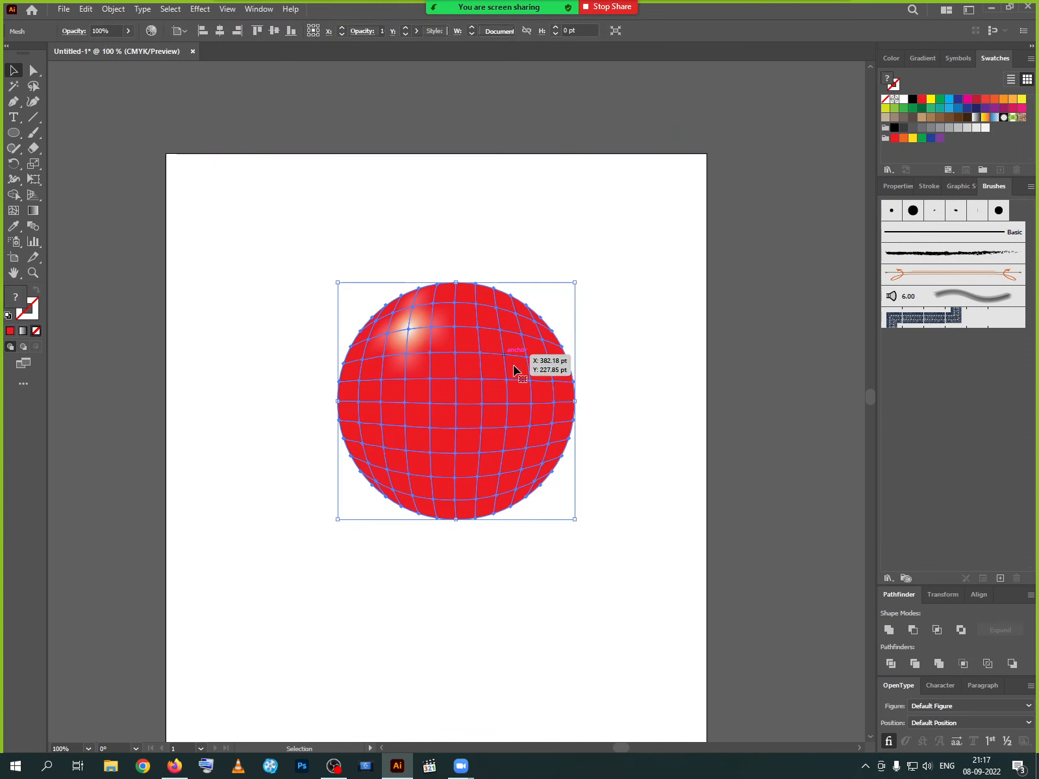
key("a")
left_click(505, 356)
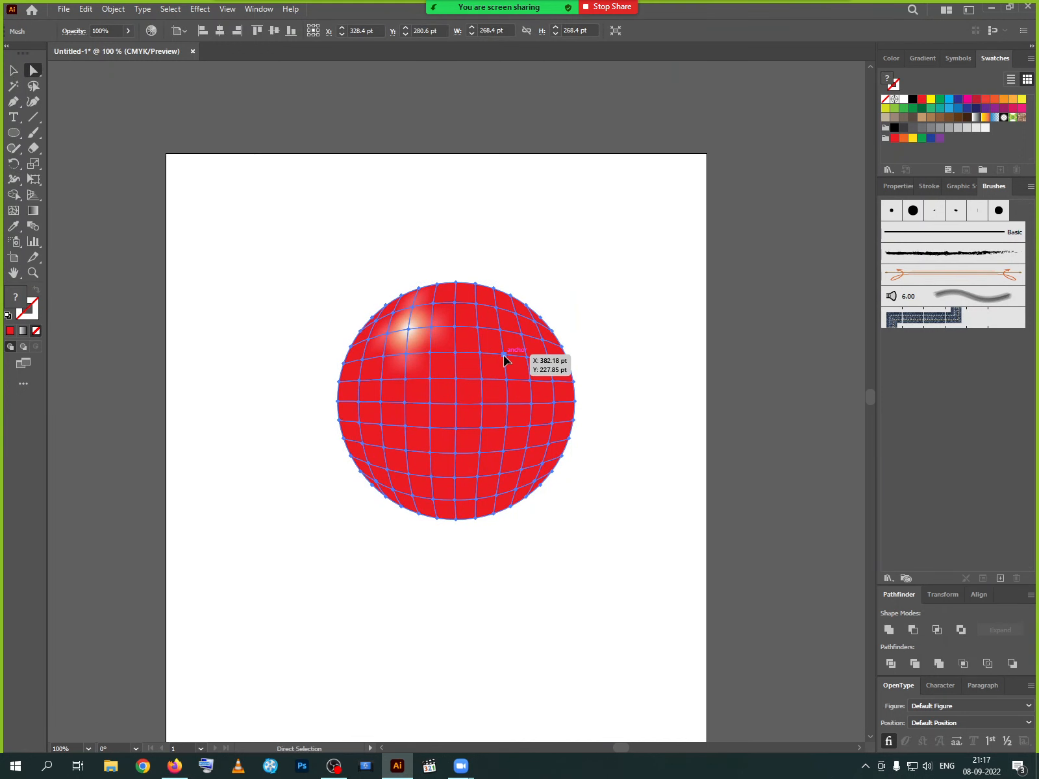
left_click(128, 31)
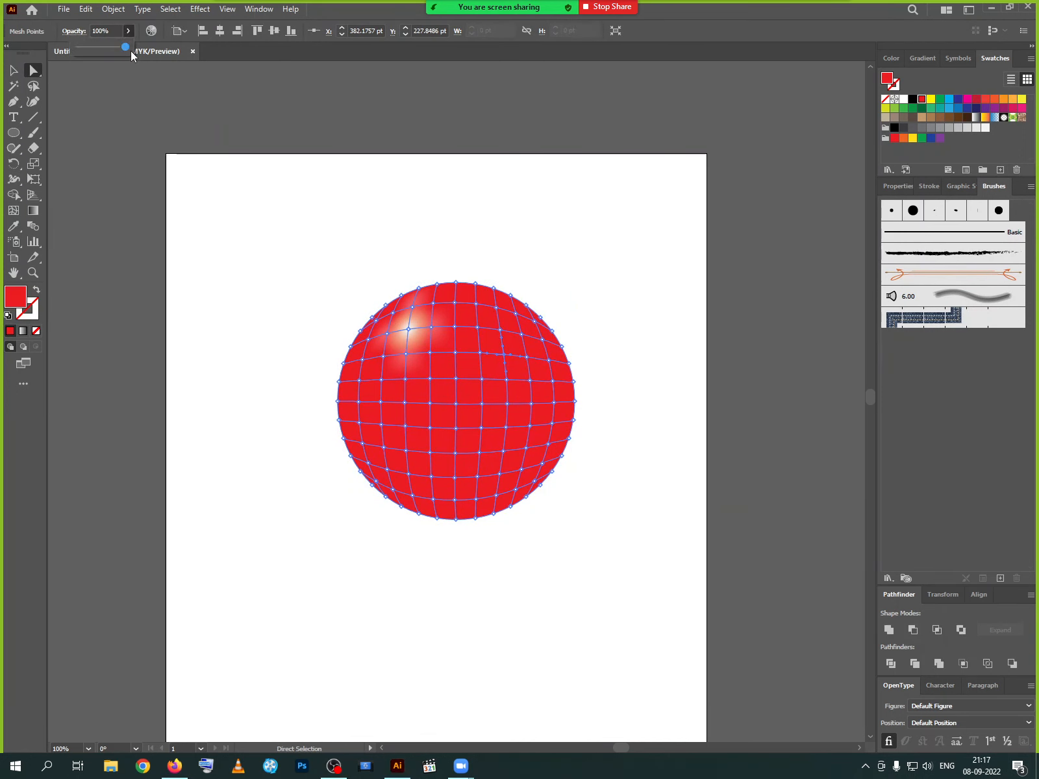
left_click_drag(130, 47, 97, 50)
left_click(633, 468)
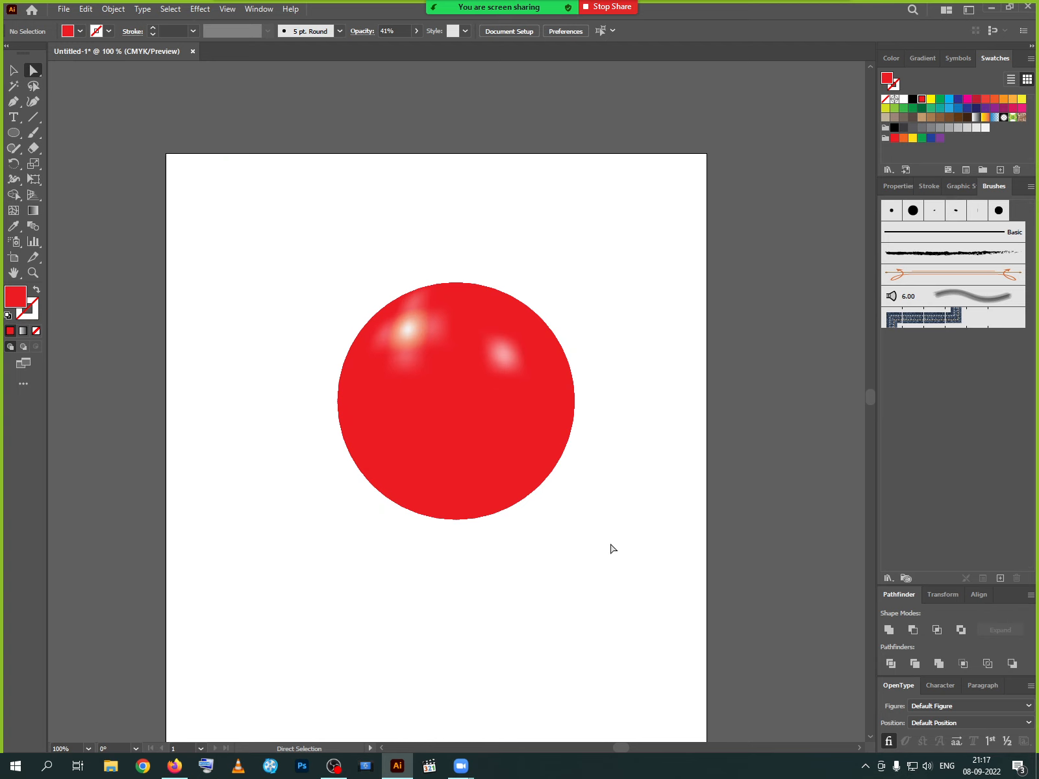
left_click(13, 71)
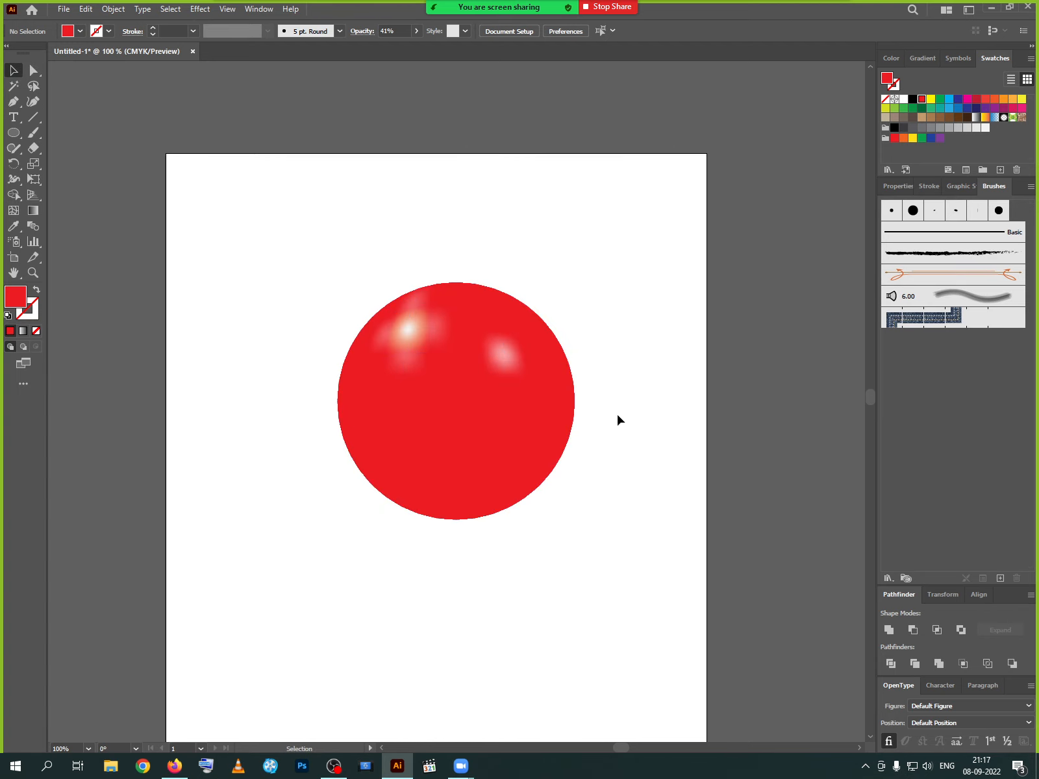
Delete the shaded mesh circle and draw a red ellipse about 170 by 180 pt in its place.
key("ctrl+plus")
key("ctrl+plus")
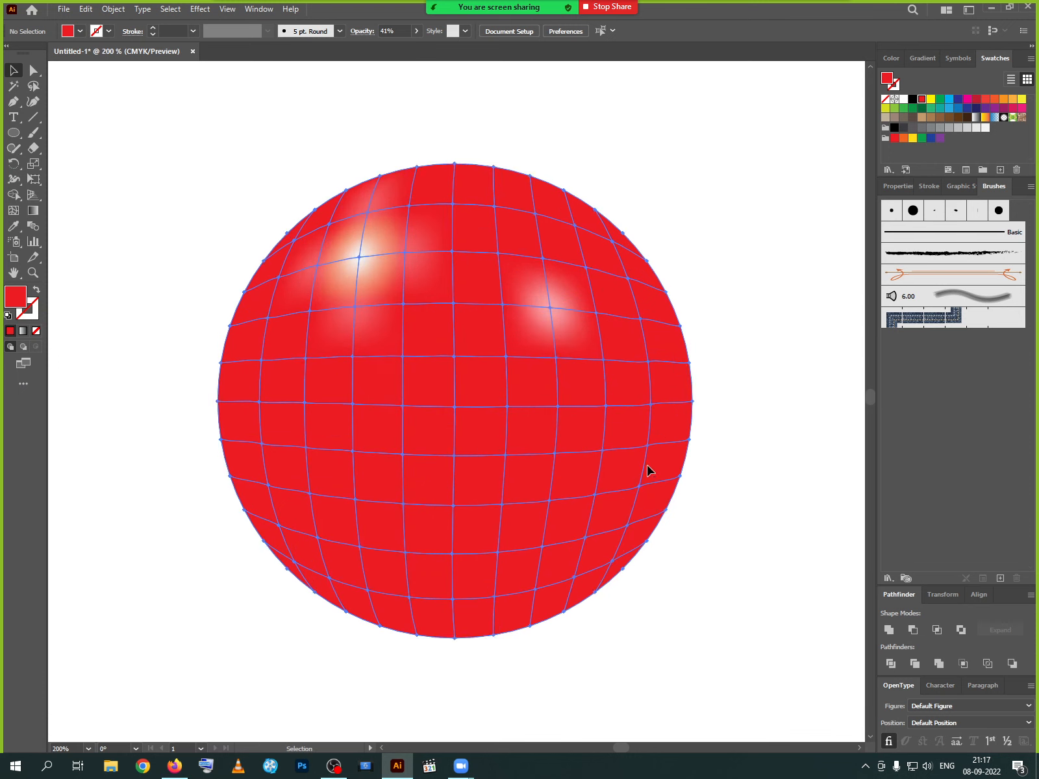
left_click(647, 474)
left_click(715, 552)
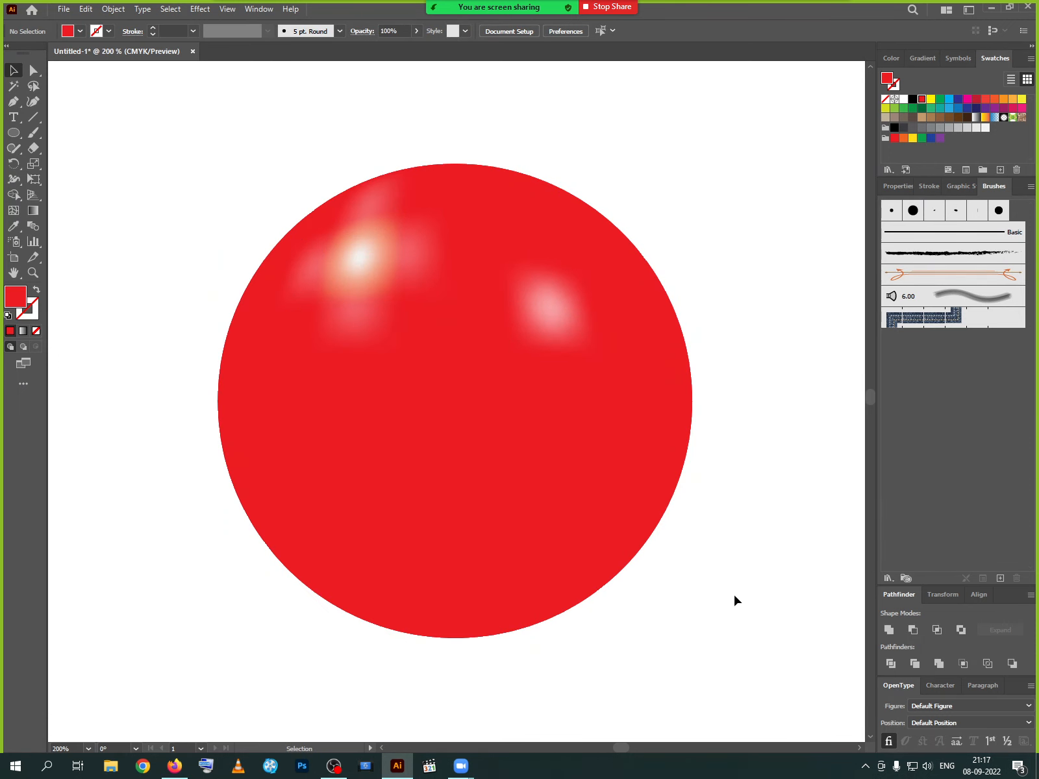
left_click(637, 542)
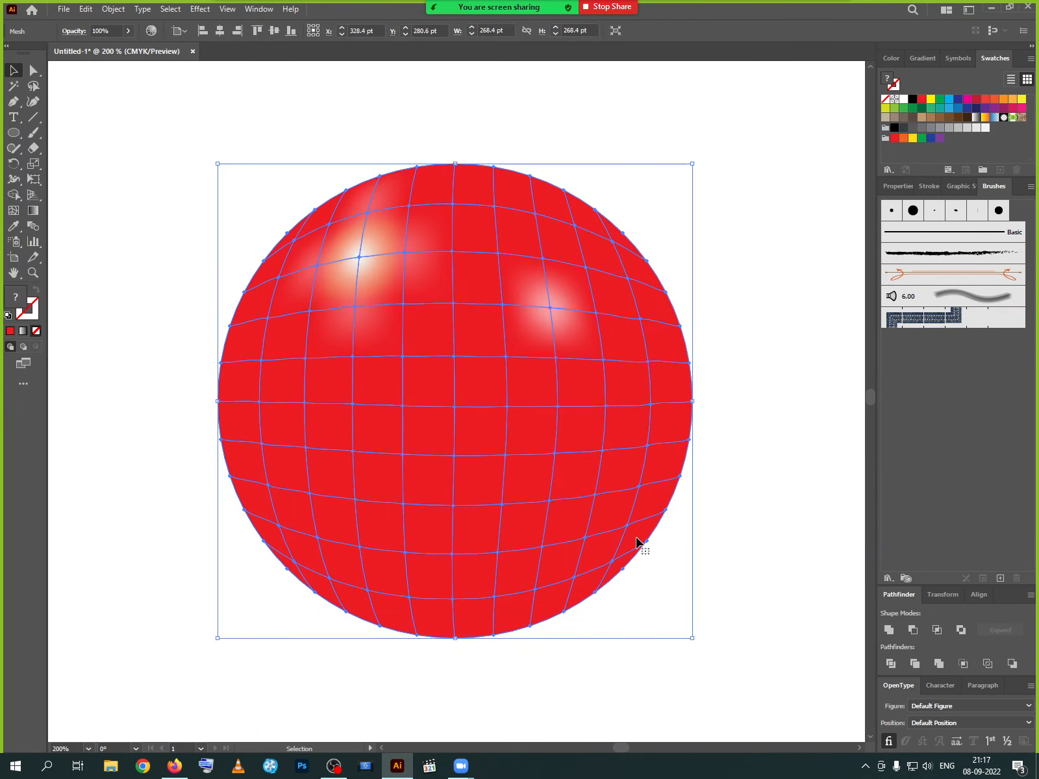
key("Delete")
left_click(14, 133)
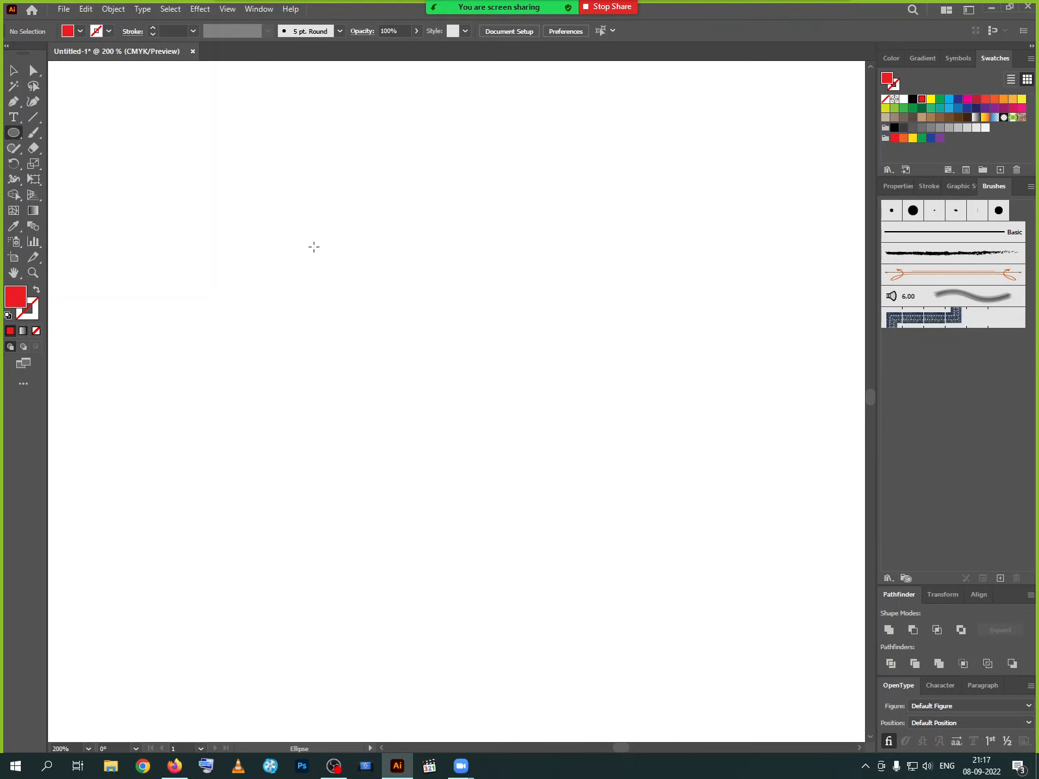
left_click_drag(314, 247, 614, 564)
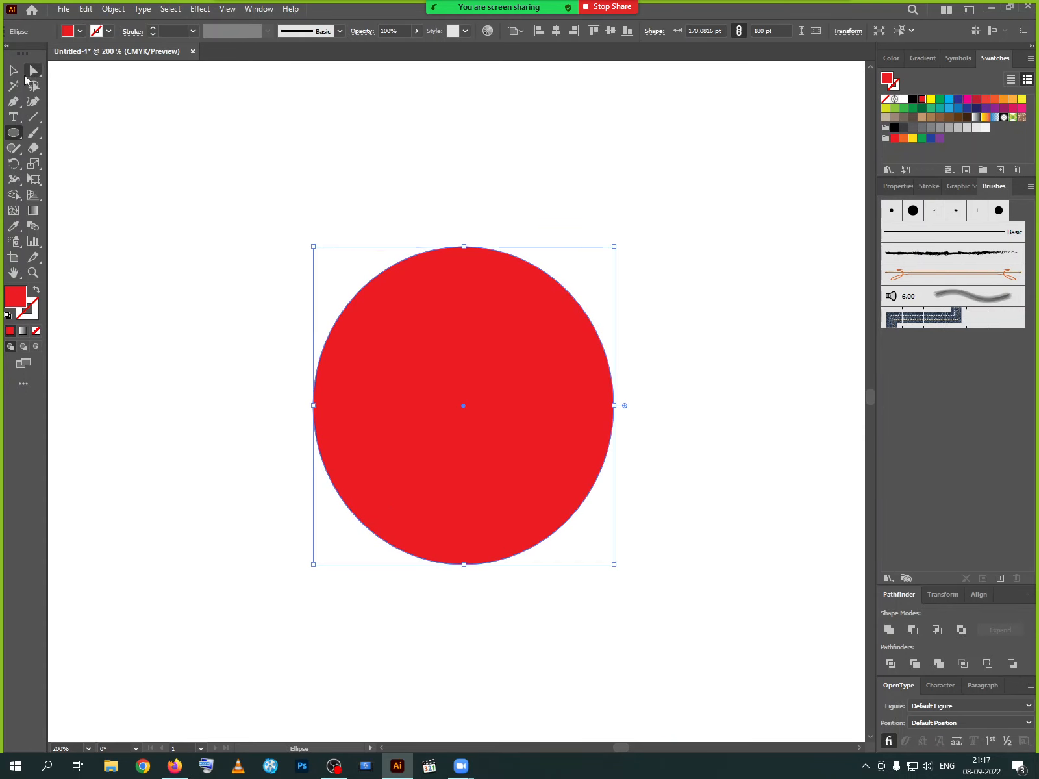
Angle both handles of the ellipse's top anchor point upward to form a shallow notch between two lobes.
left_click(27, 75)
left_click(464, 247)
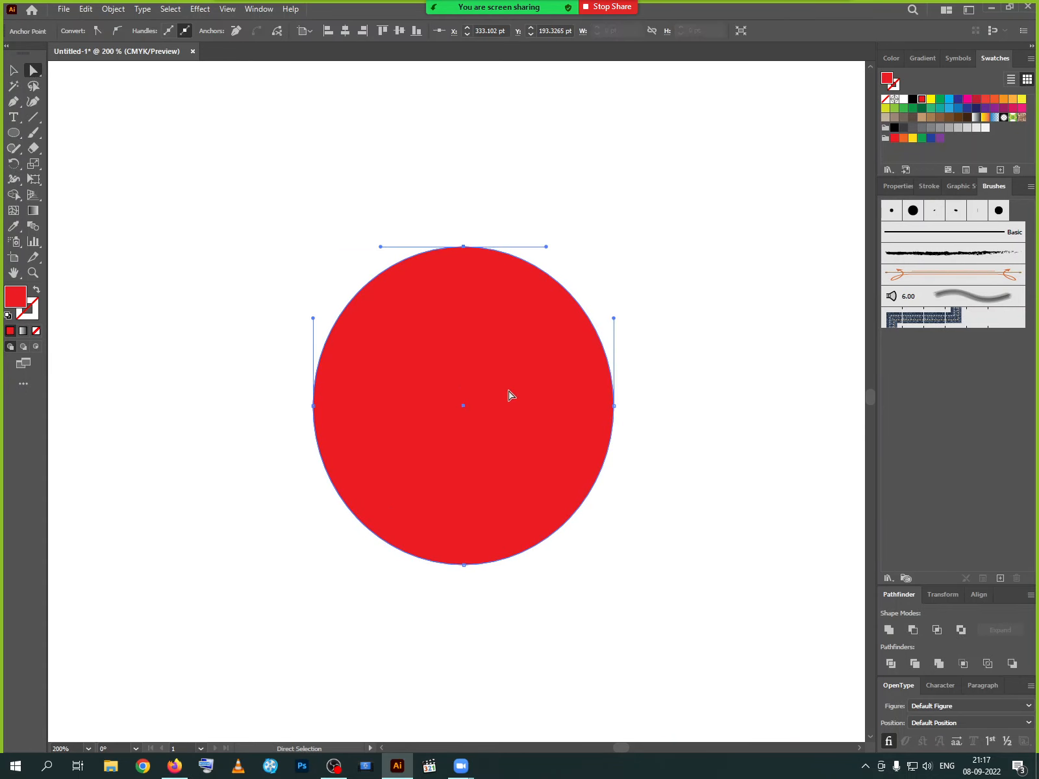
mouse_move(384, 248)
left_mouse_down()
mouse_move(390, 214)
mouse_move(389, 246)
mouse_move(391, 225)
left_mouse_up()
left_click(463, 247)
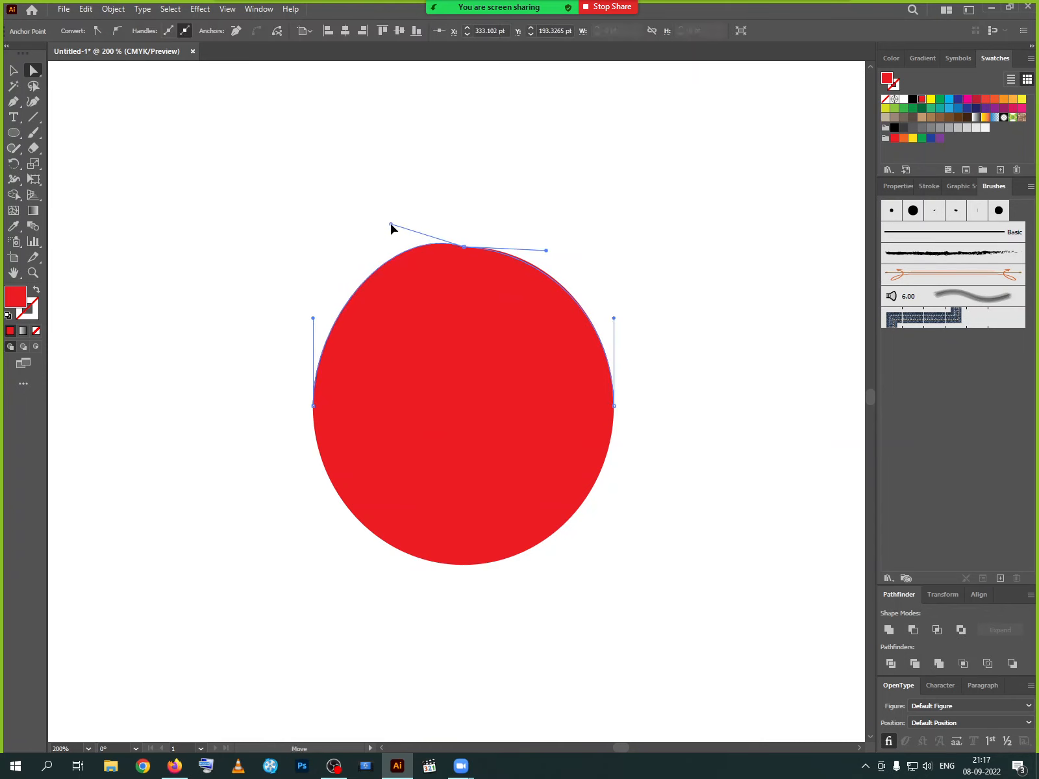
left_click(549, 240)
left_click(463, 246)
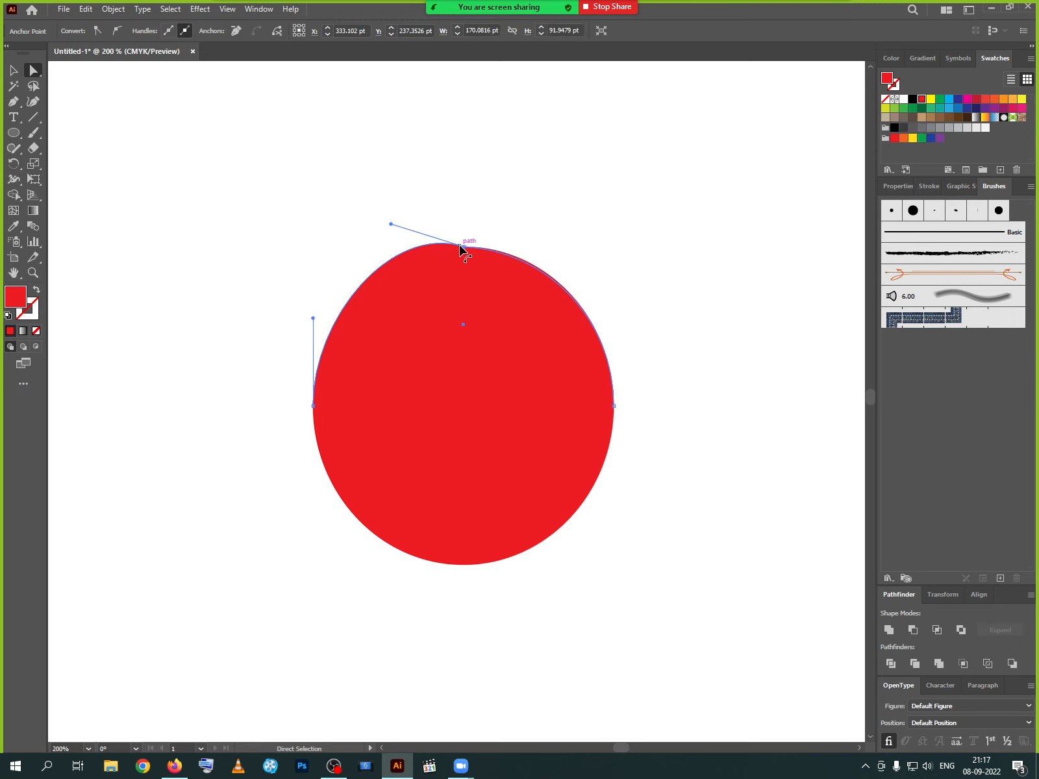
left_click_drag(461, 248, 549, 216)
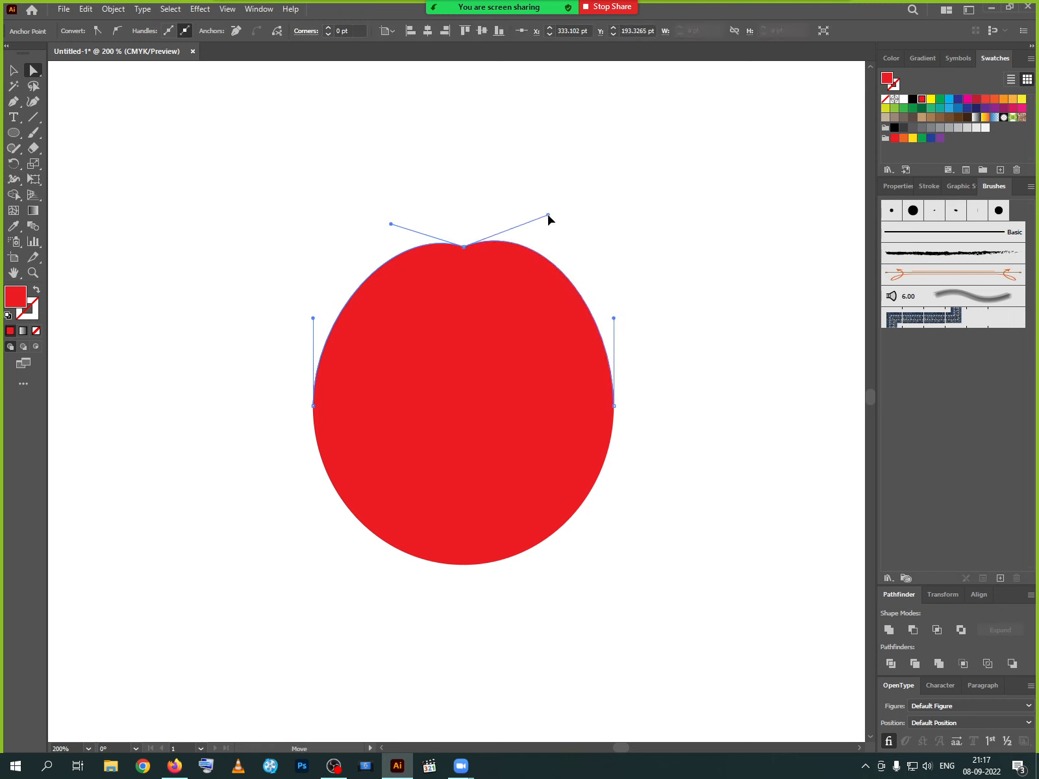
Pull both handles of the shape's bottom anchor point outward and slightly down to widen and notch the base.
left_click(463, 565)
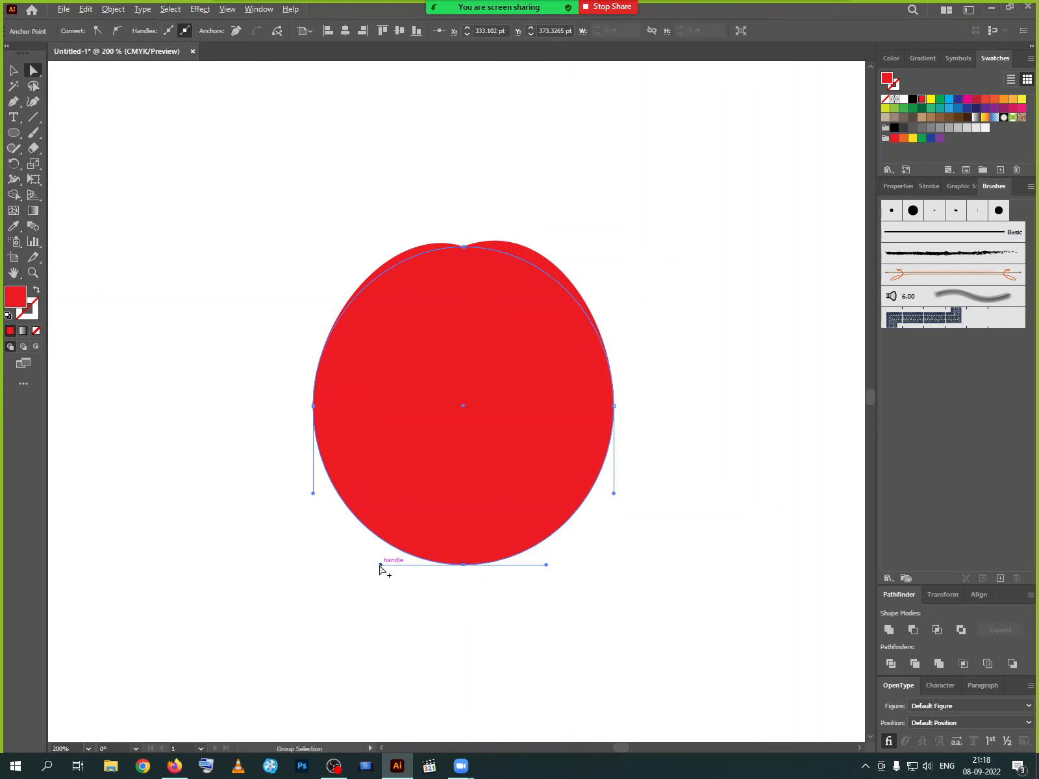
left_click_drag(380, 565, 380, 579)
left_click_drag(546, 567, 591, 573)
left_click_drag(380, 580, 343, 589)
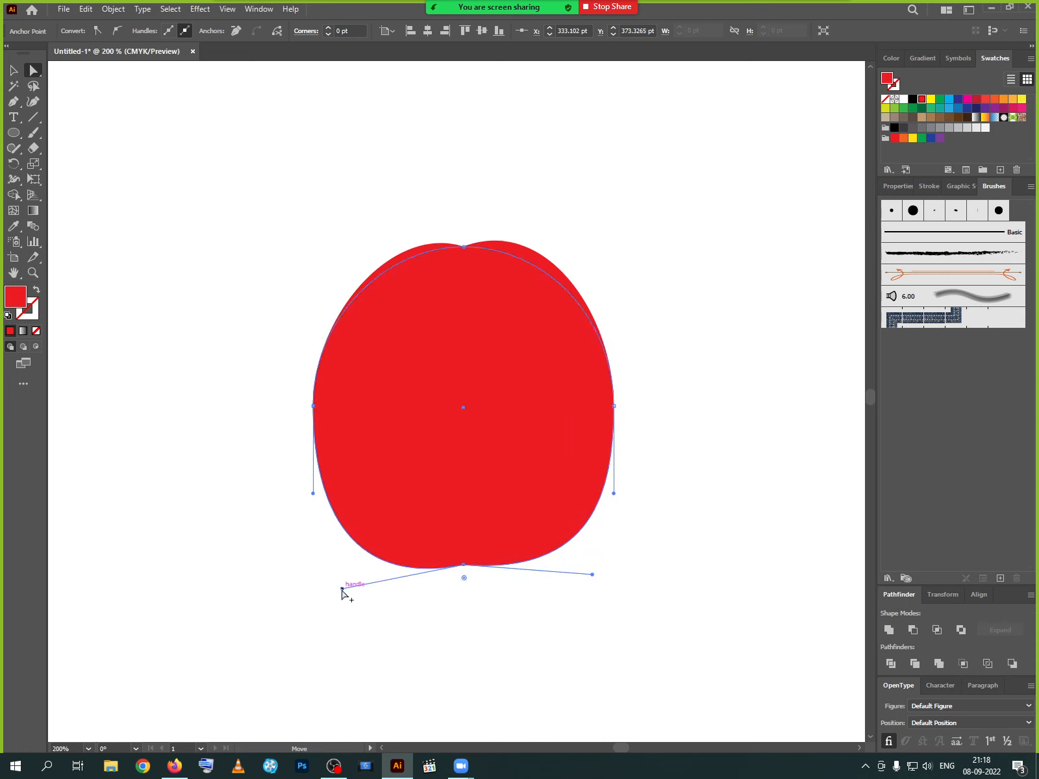
left_click_drag(588, 575, 622, 595)
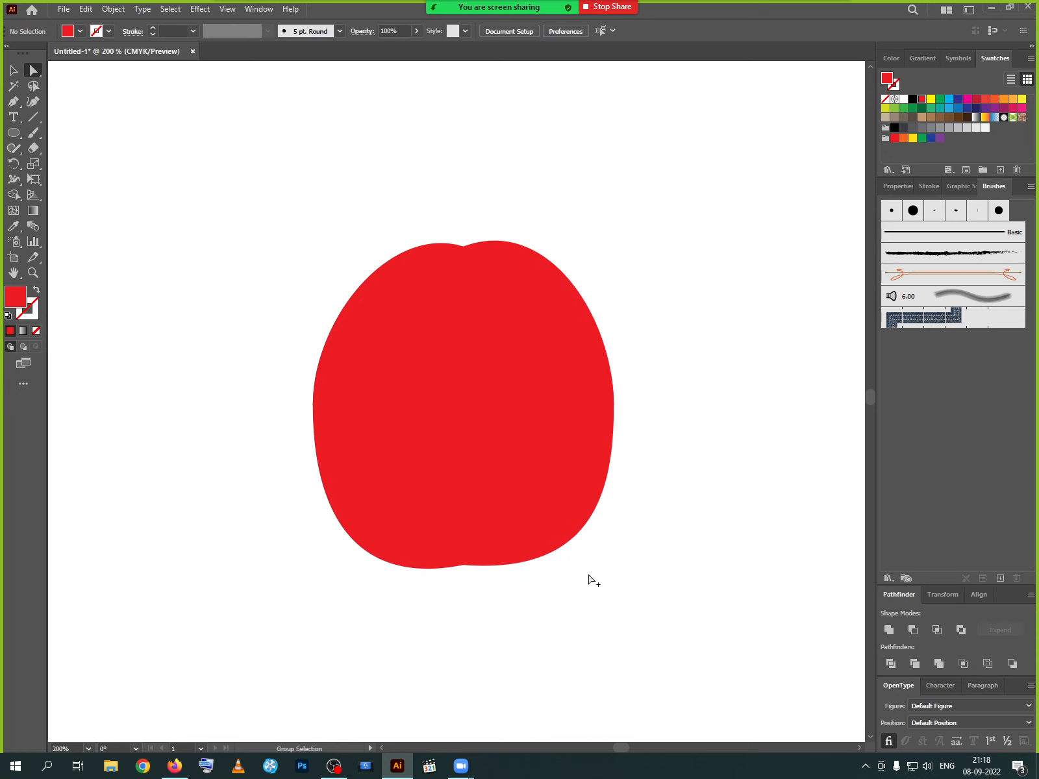
left_click_drag(497, 600, 343, 542)
left_click_drag(591, 575, 612, 581)
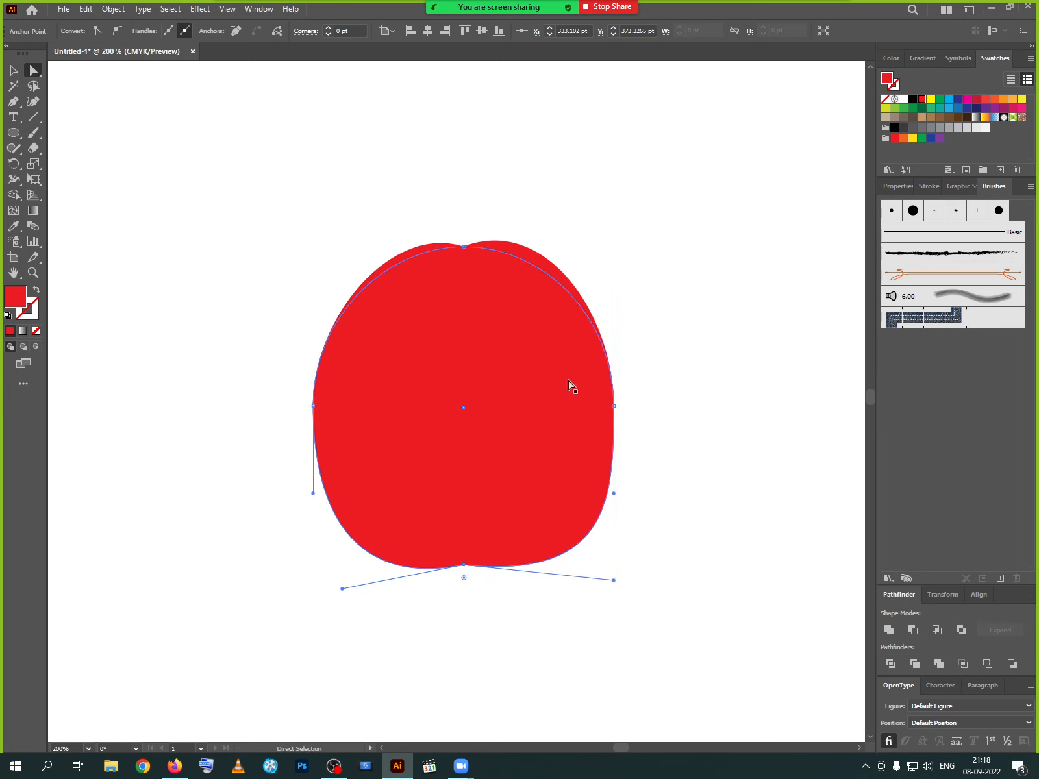
Flip the closed red path vertically so its widened, notched end is at the top.
left_click(14, 70)
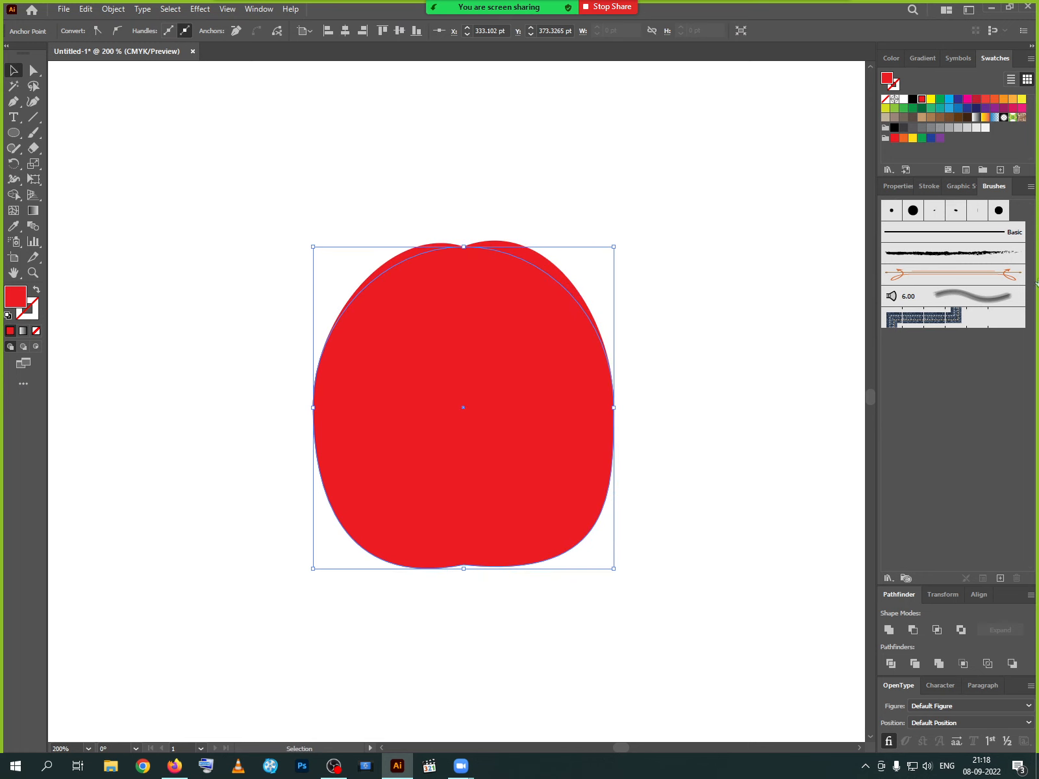
left_click(904, 186)
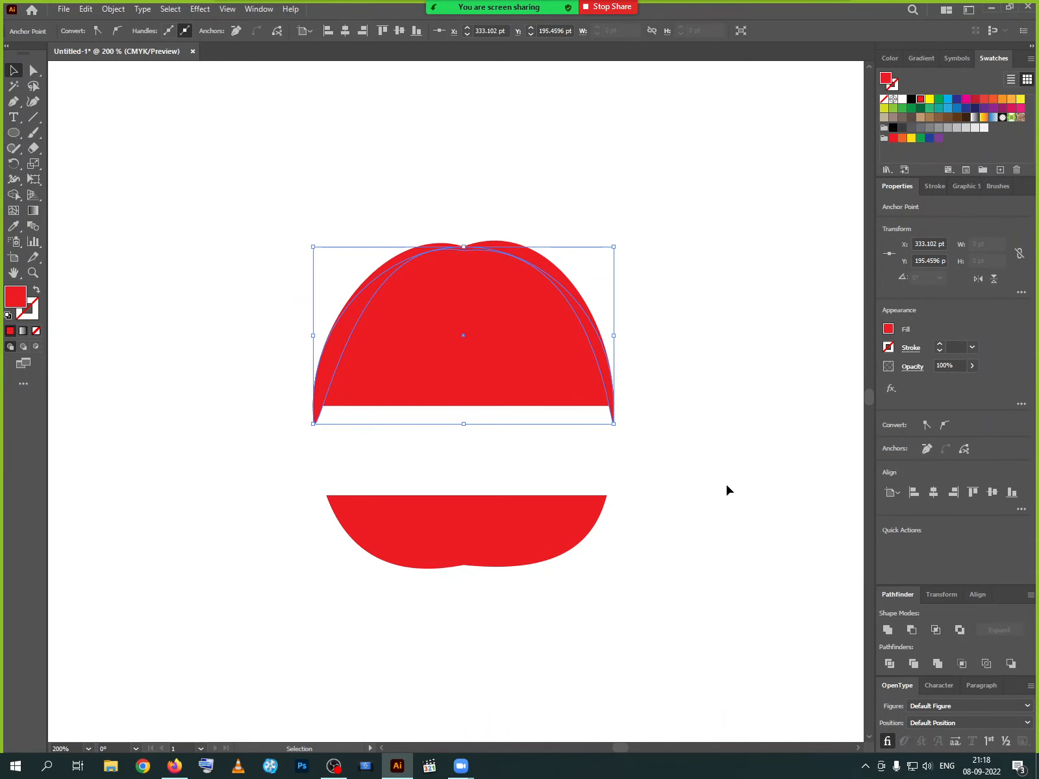
left_click(707, 485)
key("a")
key("v")
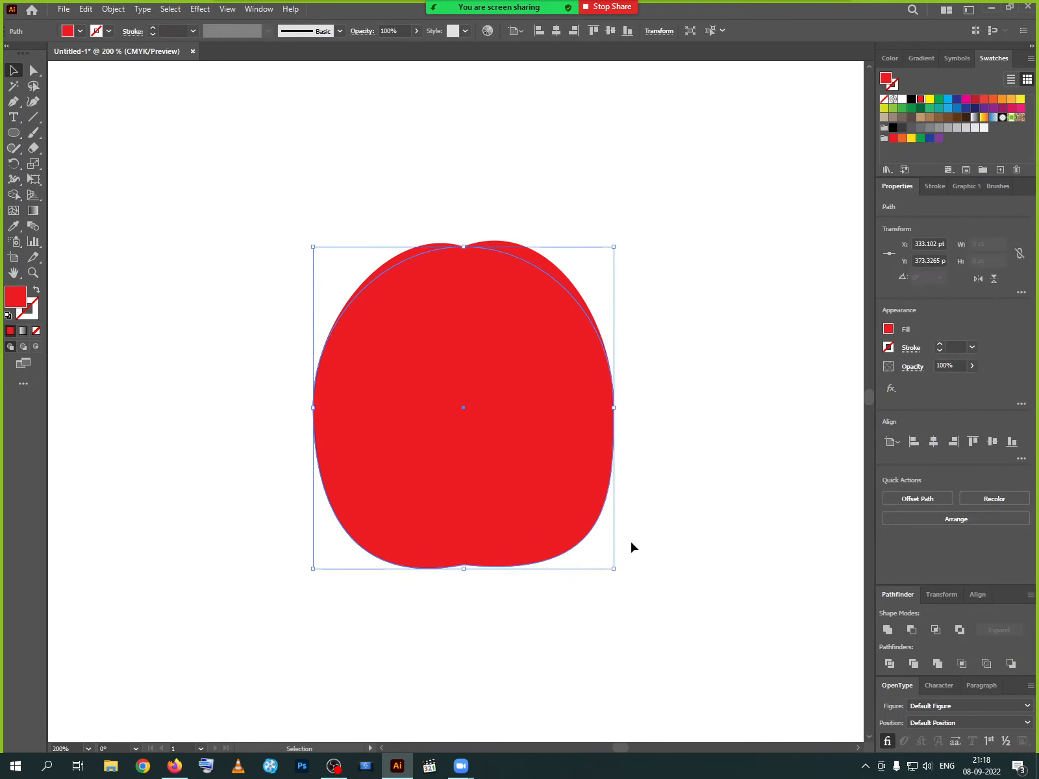
left_click(992, 279)
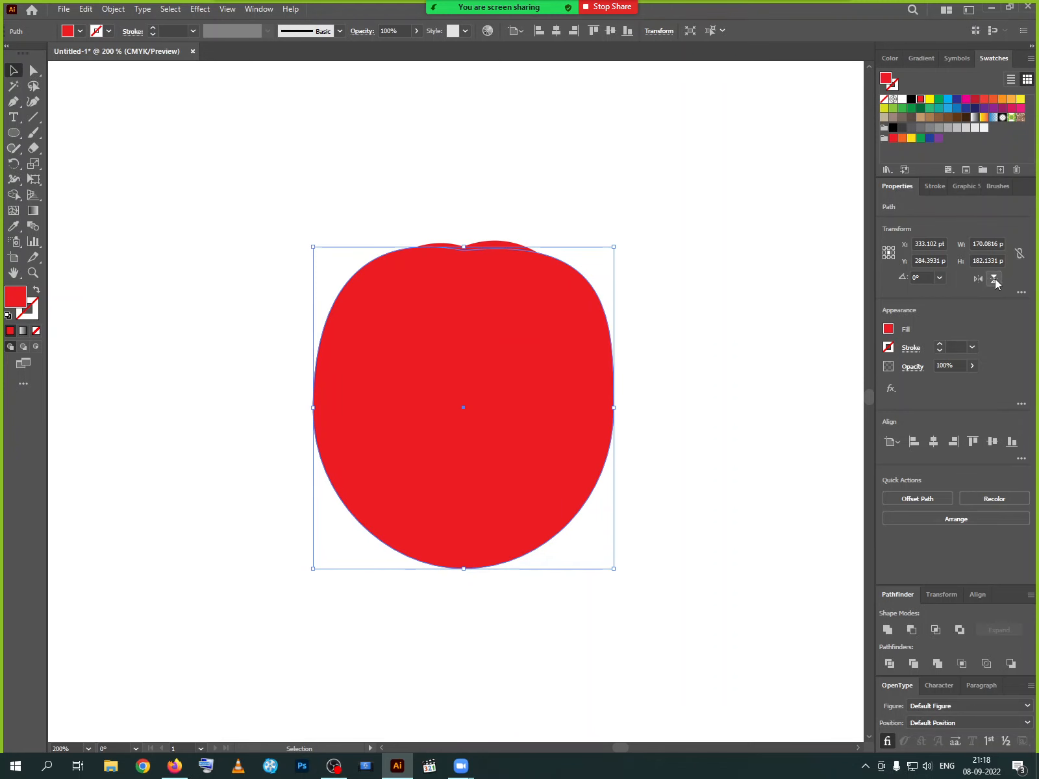
Convert the open notched path over the red shape's upper half into a flat gradient mesh with 10 rows and 10 columns.
left_click(650, 412)
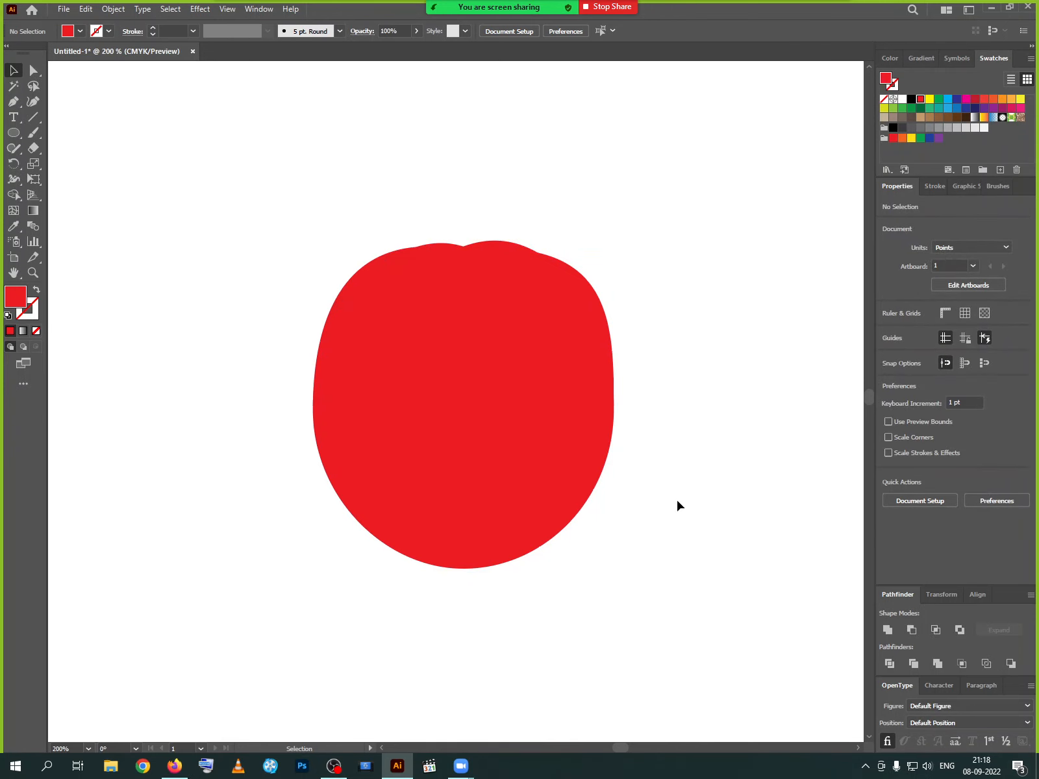
left_click(512, 347)
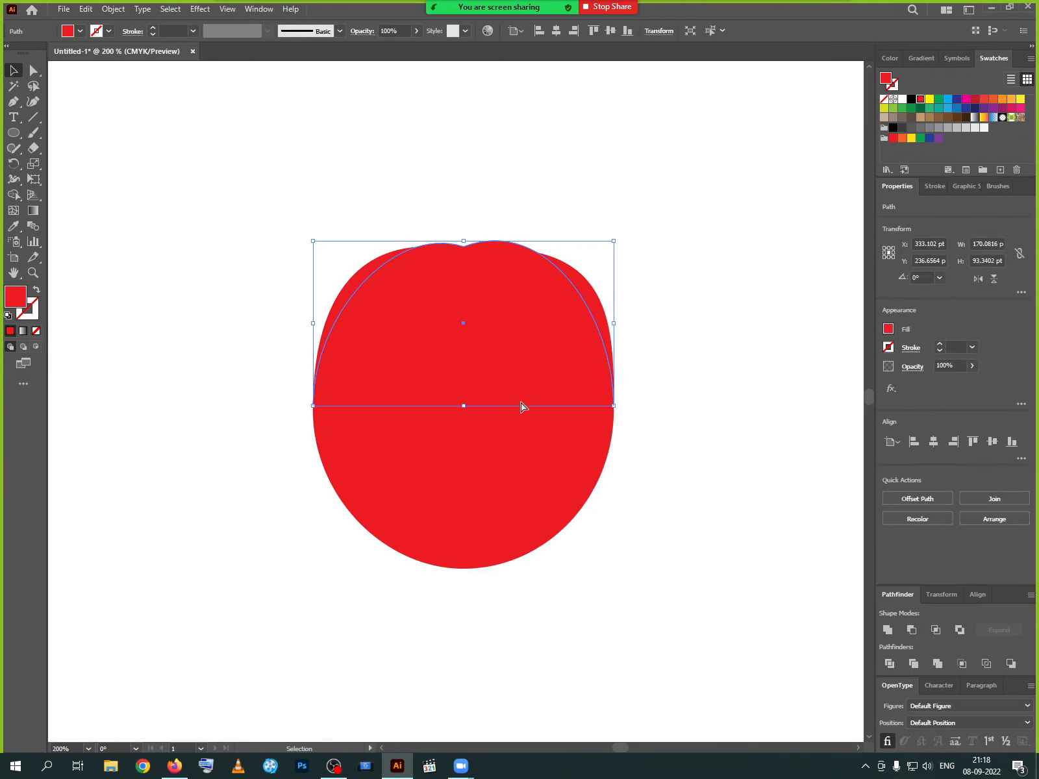
key("ctrl+plus")
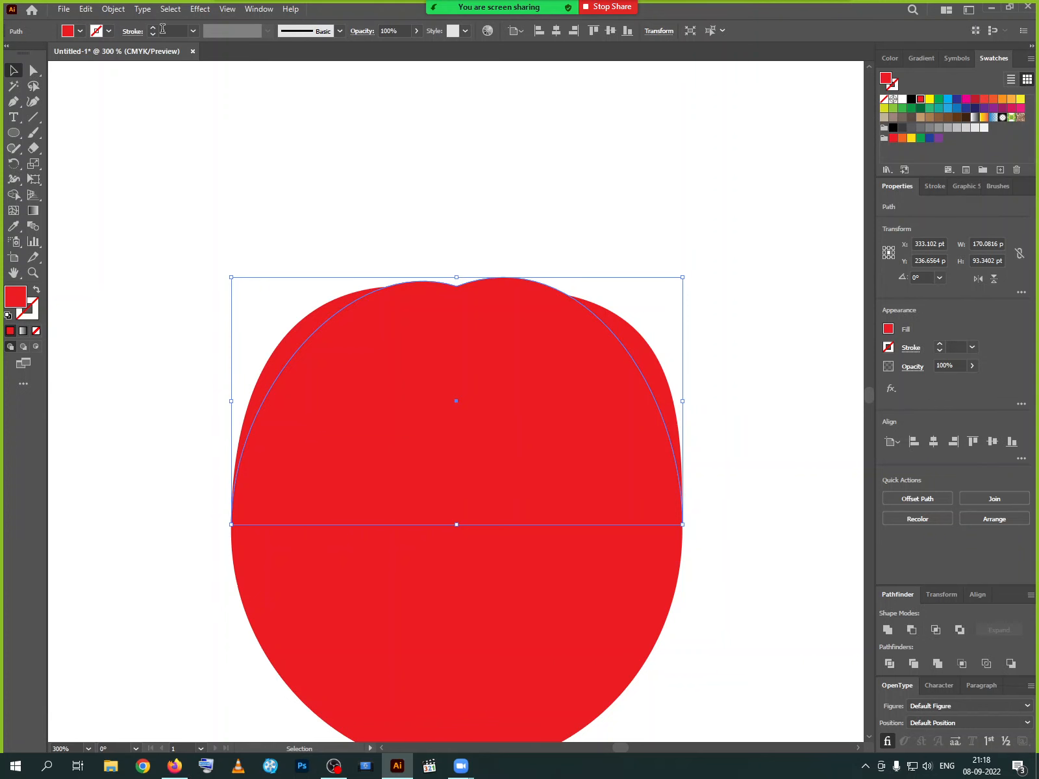
left_click(113, 8)
left_click(144, 217)
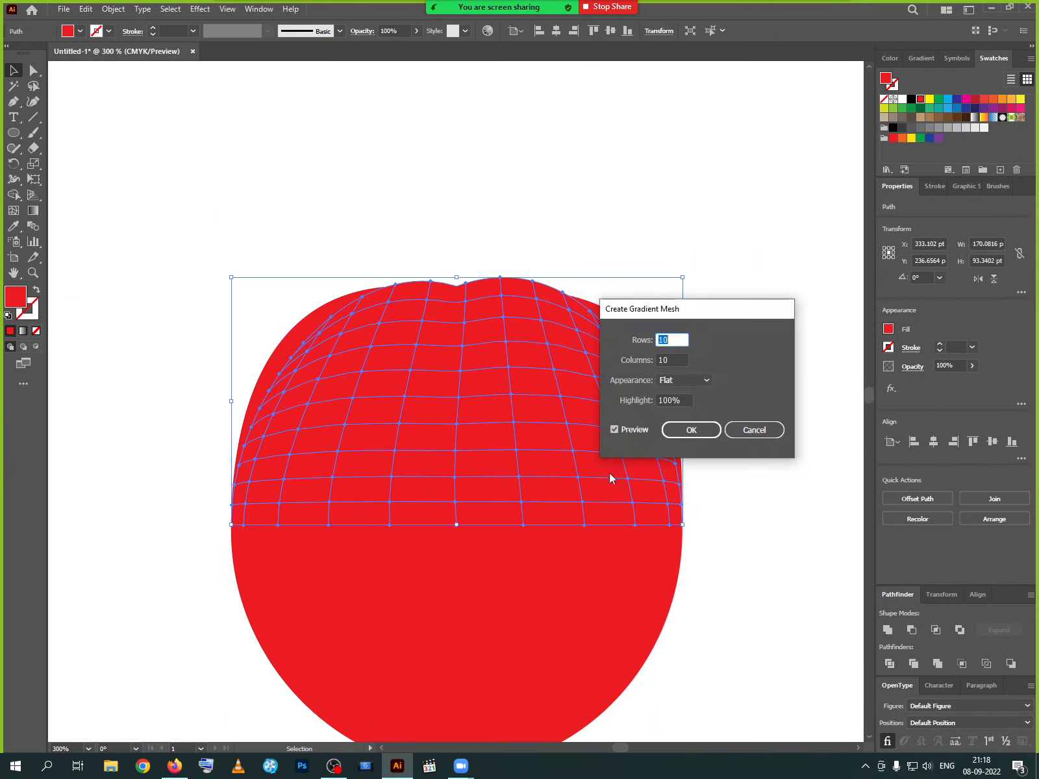
left_click(691, 430)
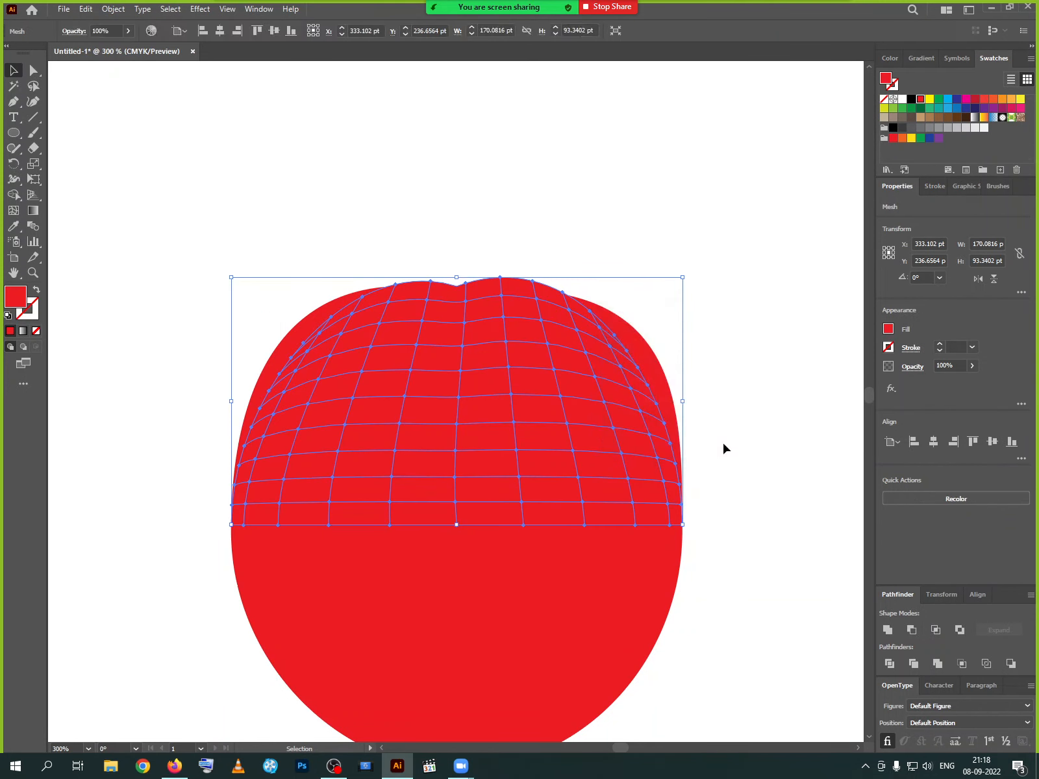
Move the meshed upper-half piece off the red shape and delete it.
left_click(364, 260)
left_click_drag(589, 430, 585, 329)
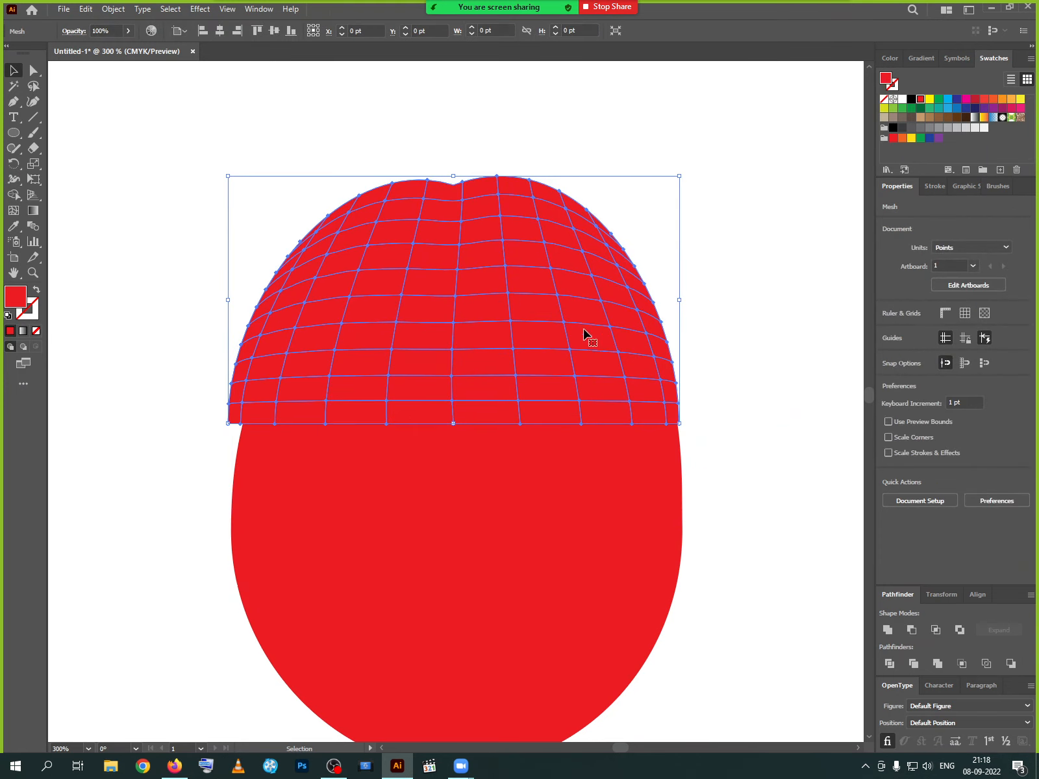
left_click_drag(556, 419, 201, 346)
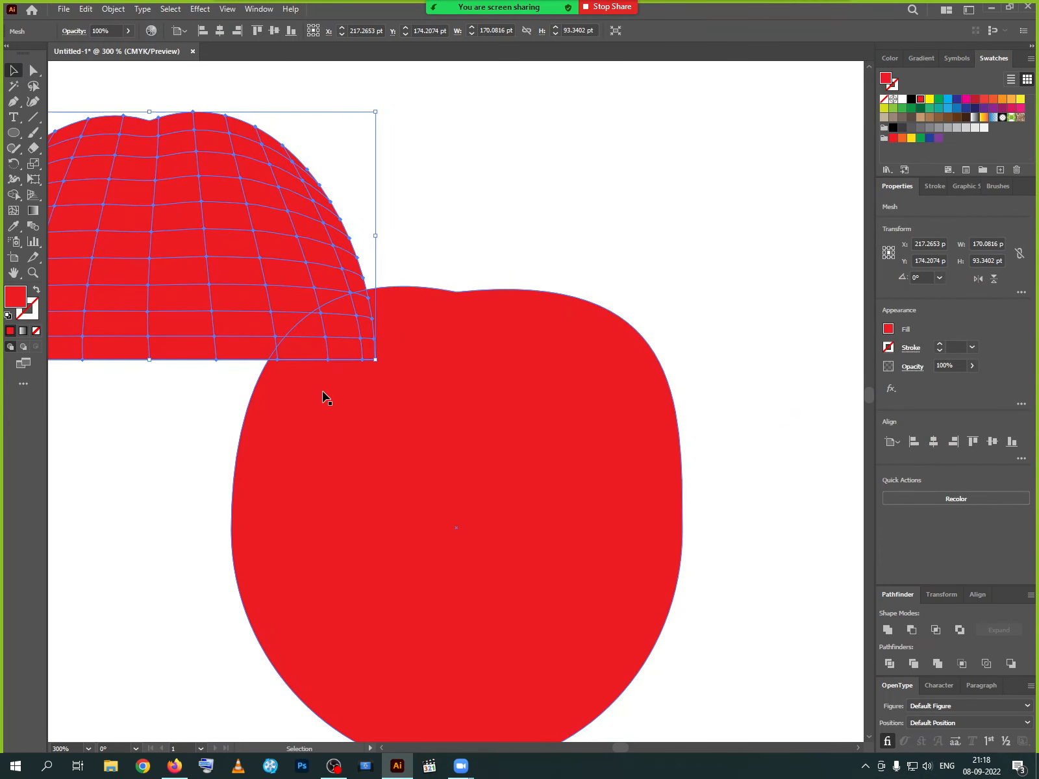
key("Delete")
Move the remaining red shape up and convert it into a flat gradient mesh with 10 rows and 10 columns.
left_click(491, 474)
left_click_drag(532, 564, 510, 383)
left_click_drag(490, 463, 491, 517)
left_click(113, 8)
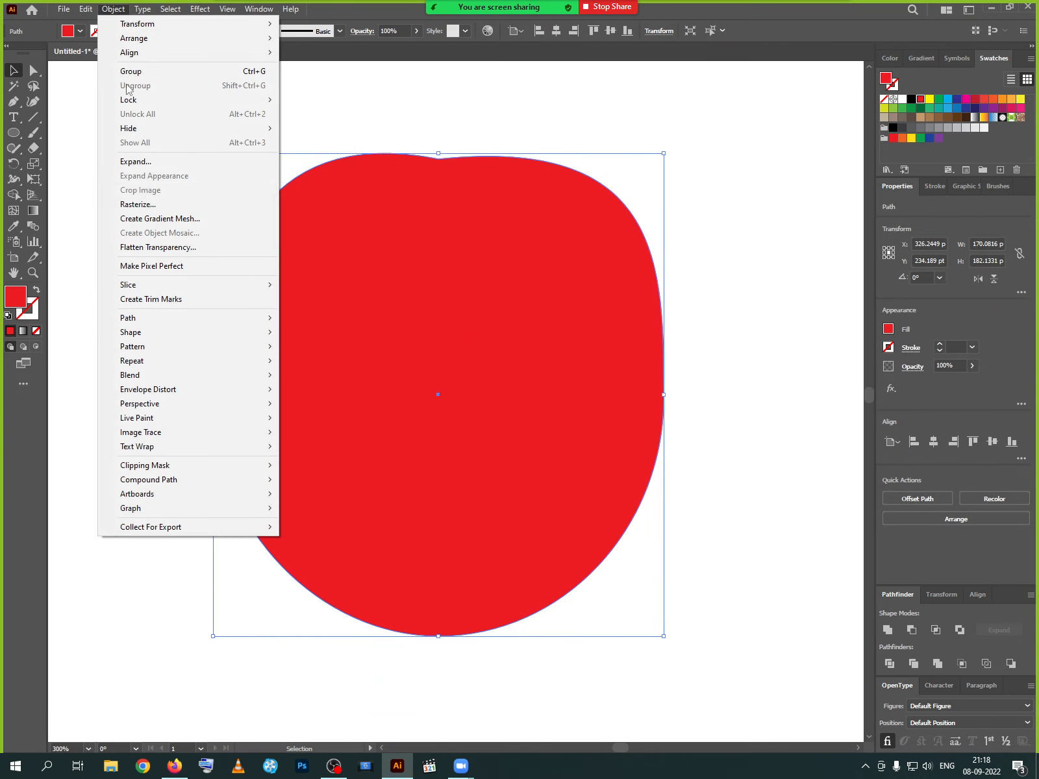
left_click(170, 212)
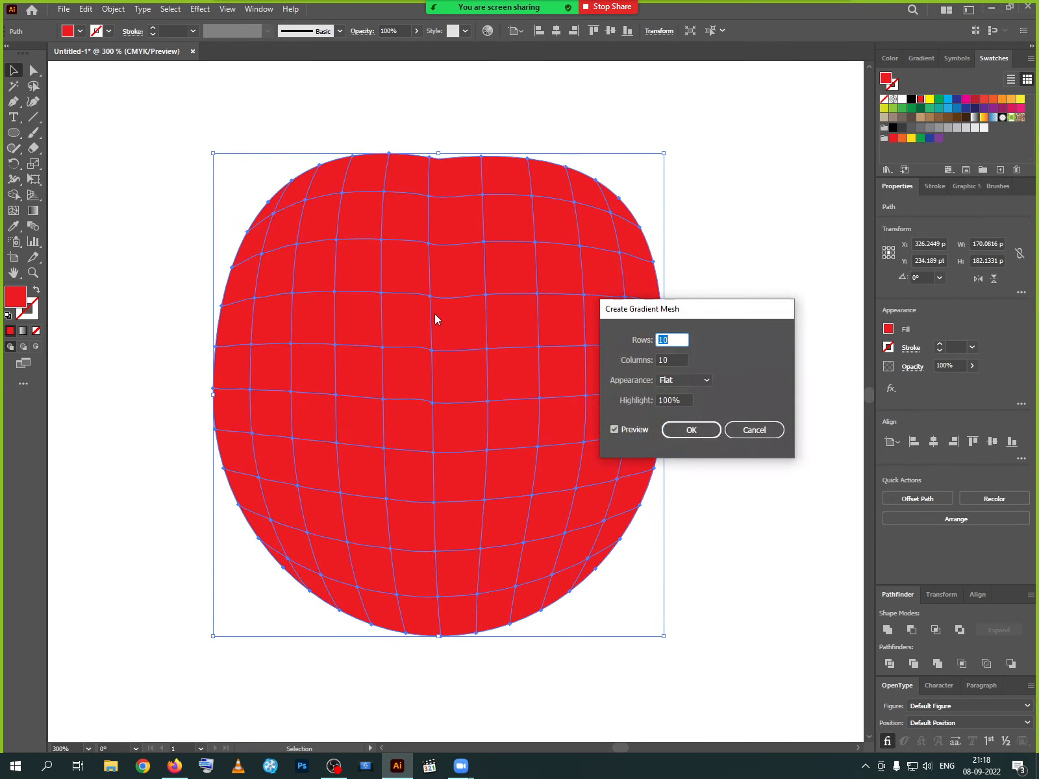
left_click(691, 430)
Set the opacity of a mesh point in the shape's upper-left lobe to 46% to form a highlight.
left_click(33, 76)
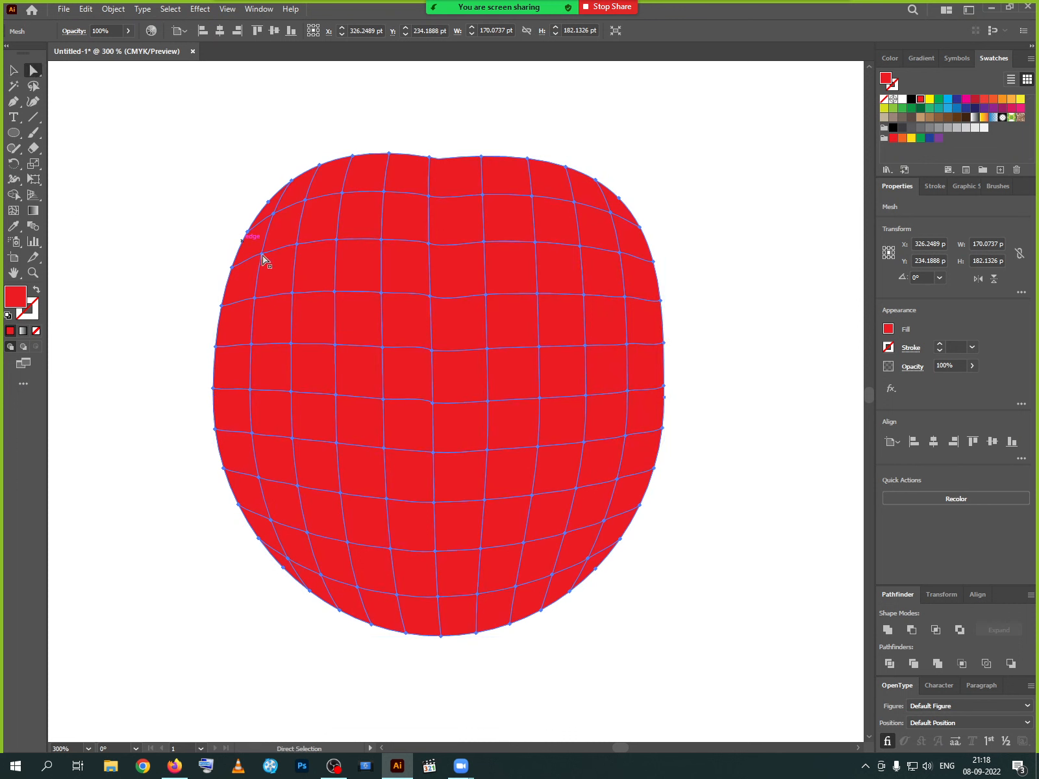
left_click_drag(338, 296, 338, 240)
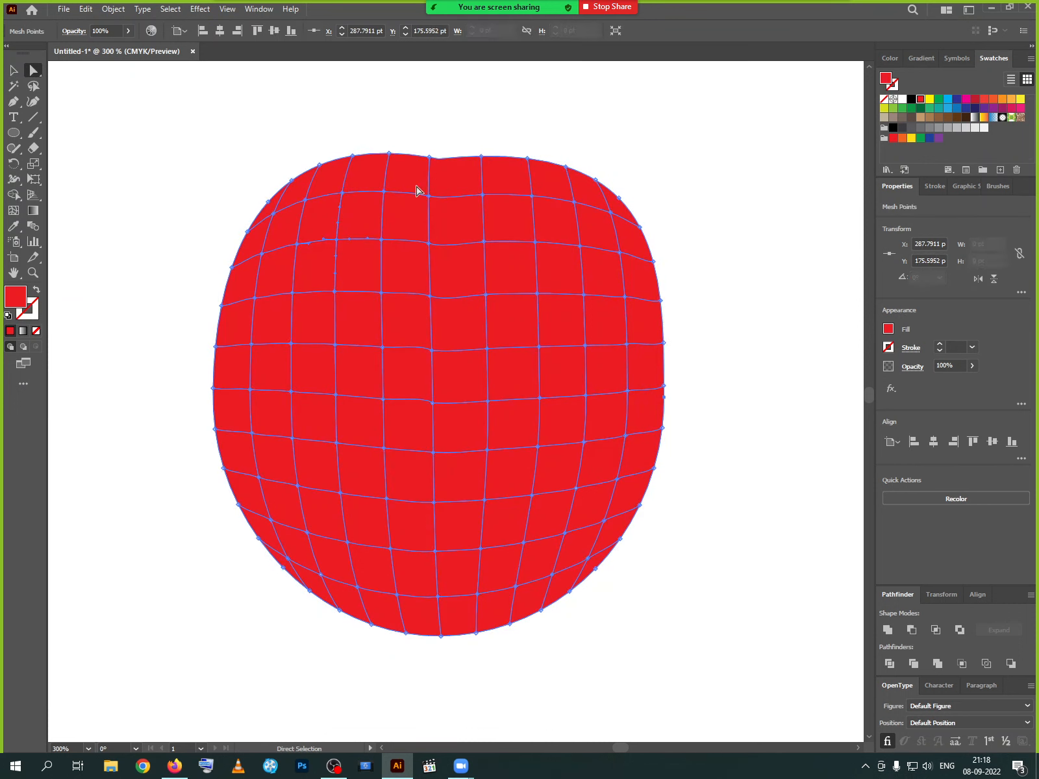
left_click(128, 30)
left_click_drag(128, 47, 100, 51)
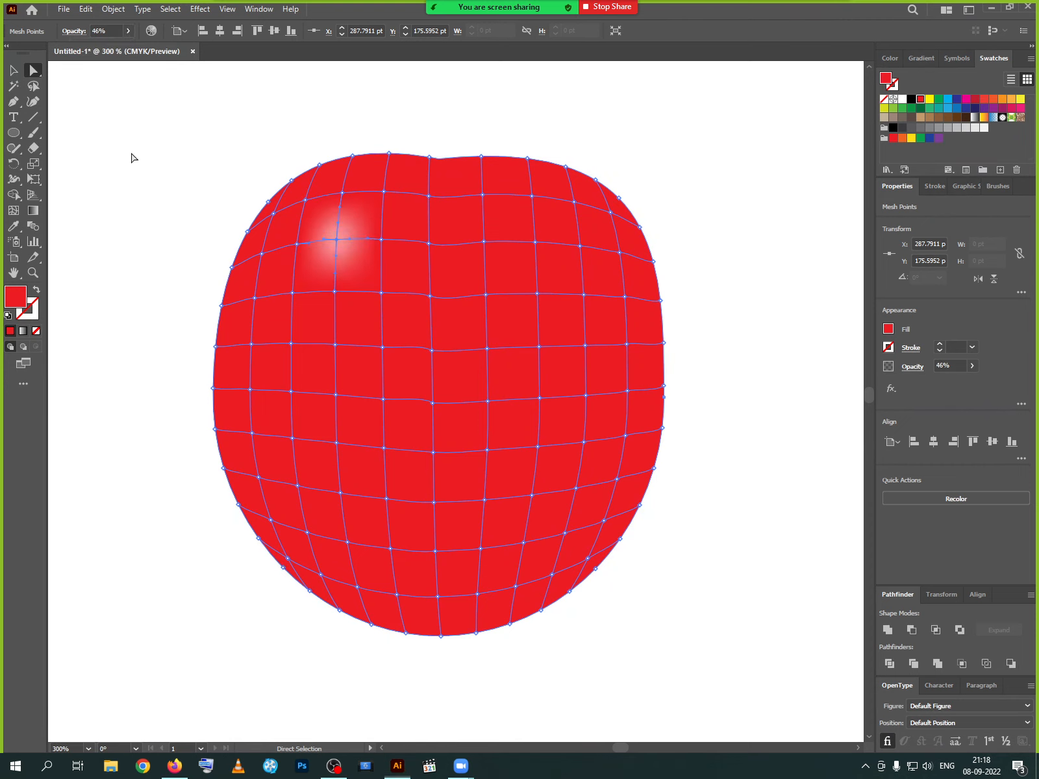
left_click(702, 423)
Set the opacity of the mesh point just below the top notch to 44%.
left_click(469, 216)
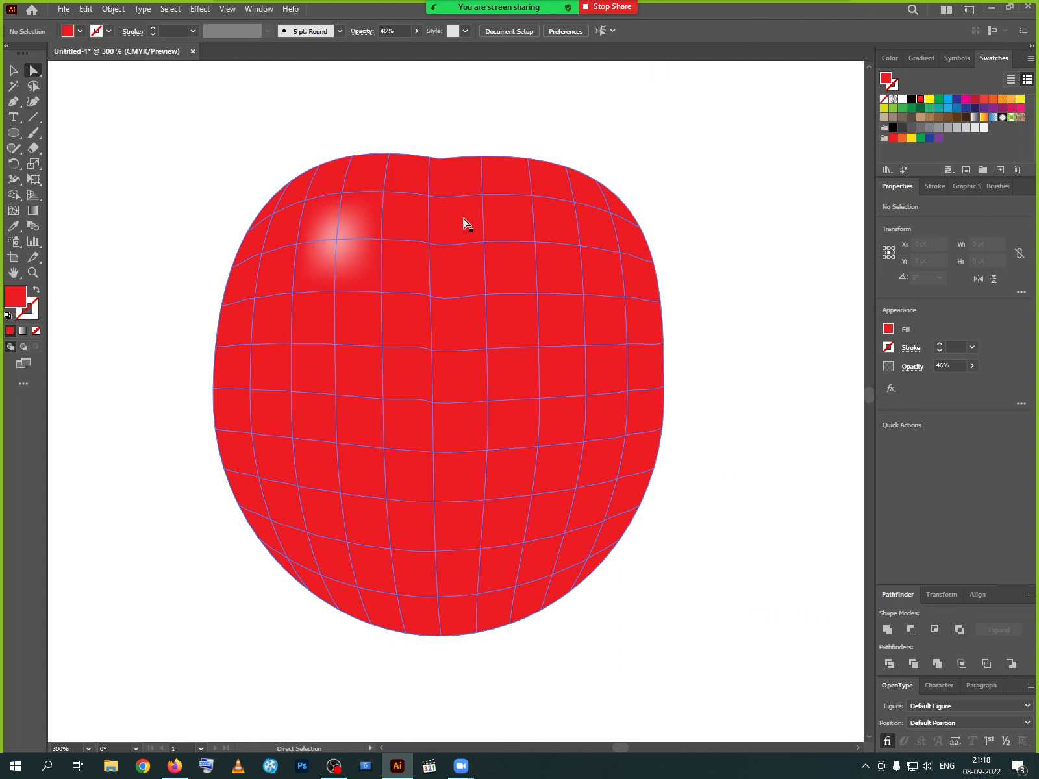
left_click(429, 195)
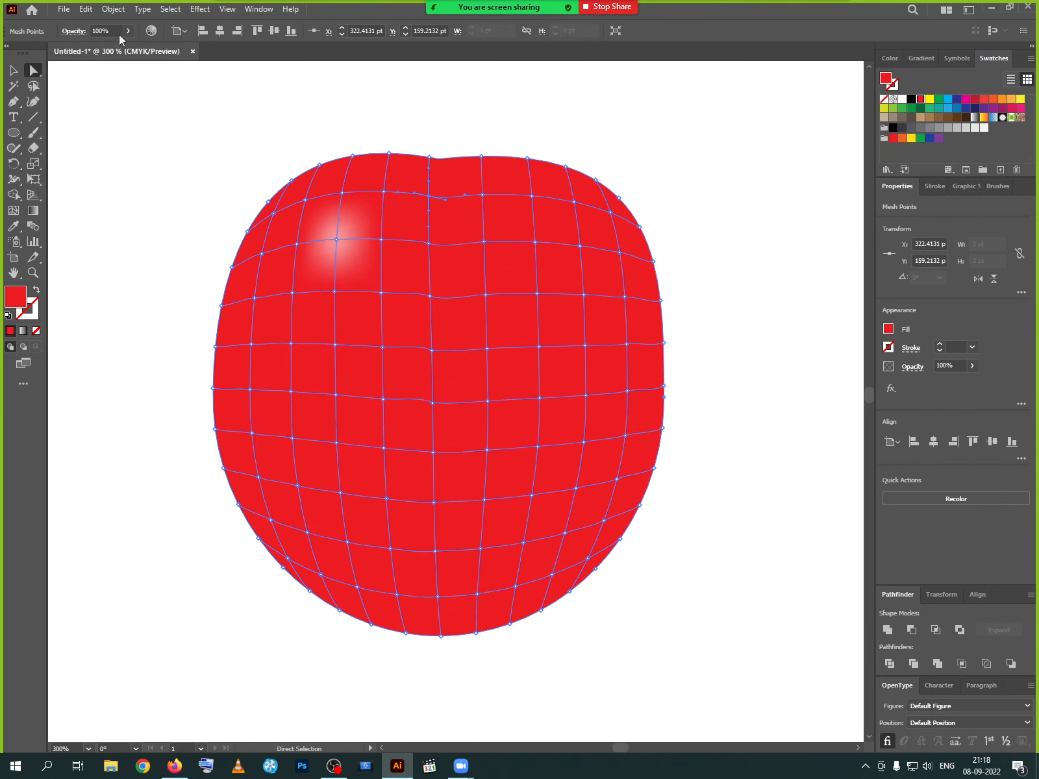
left_click(128, 30)
left_click_drag(126, 48, 100, 49)
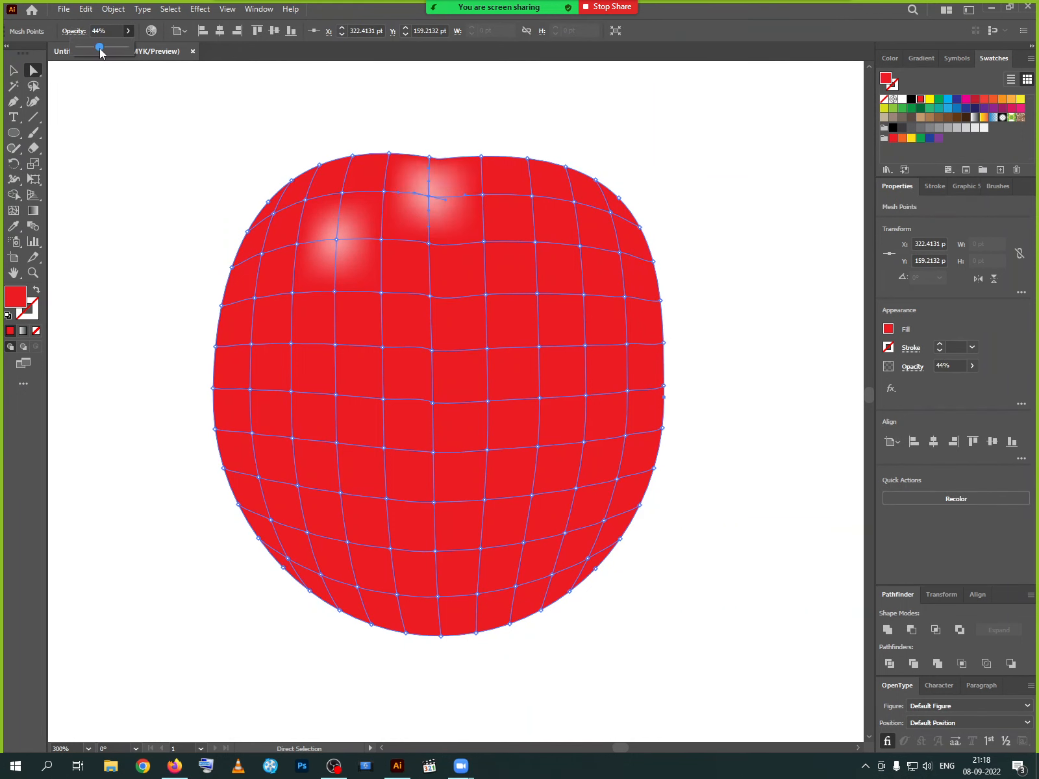
left_click(763, 342)
Set the opacity of a mesh point in the shape's upper-right lobe to 21% for a stronger highlight.
left_click(614, 274)
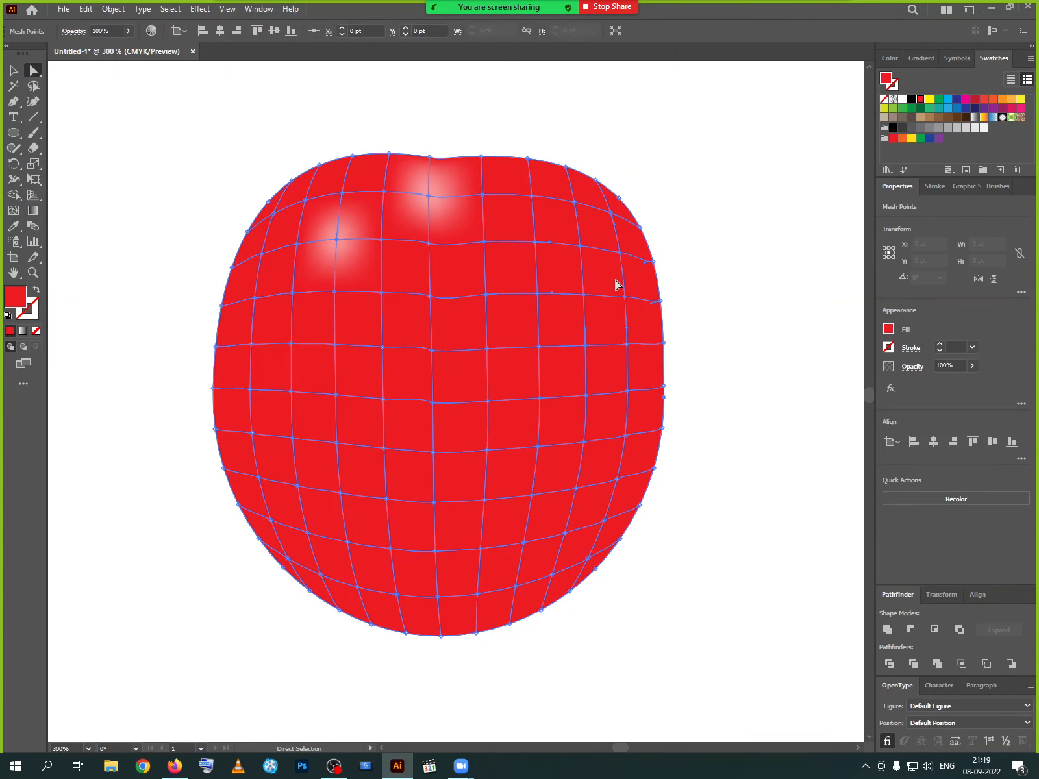
left_click(580, 245)
left_click(128, 30)
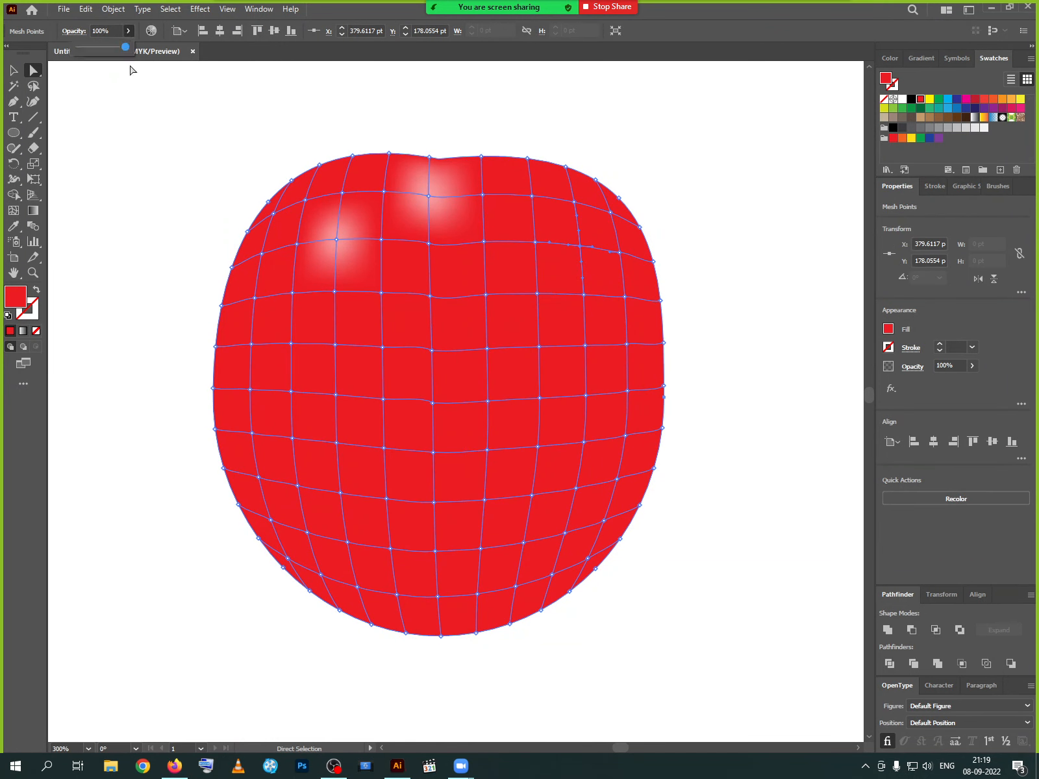
left_click_drag(121, 50, 90, 53)
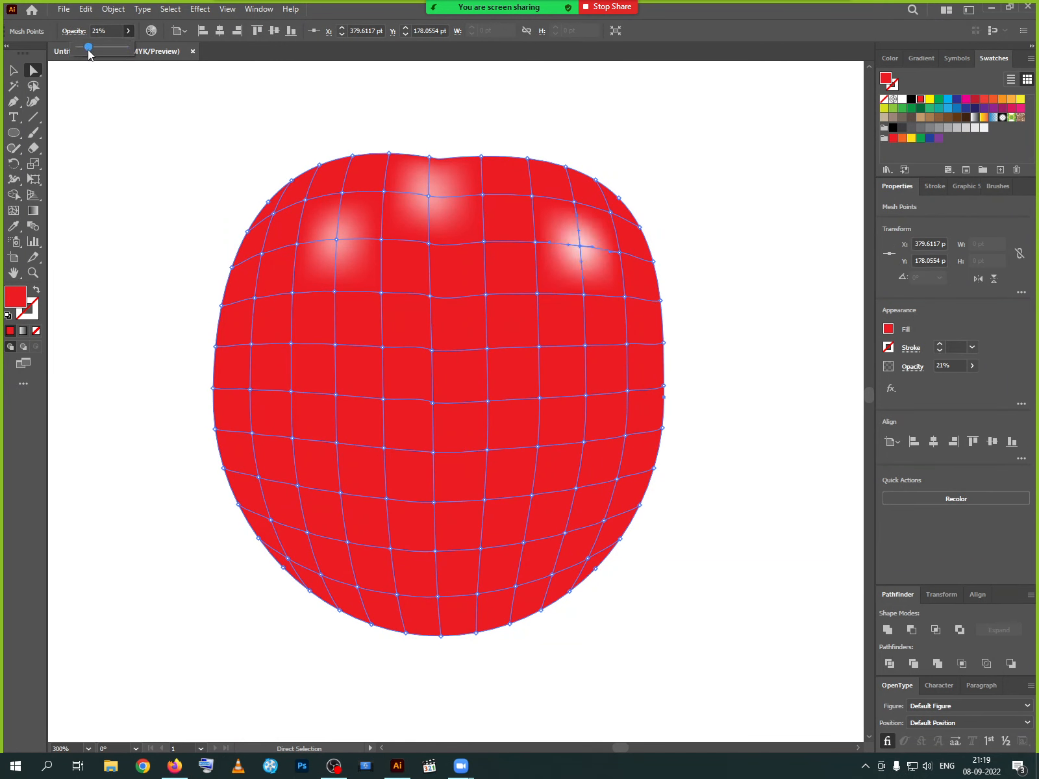
left_click(122, 136)
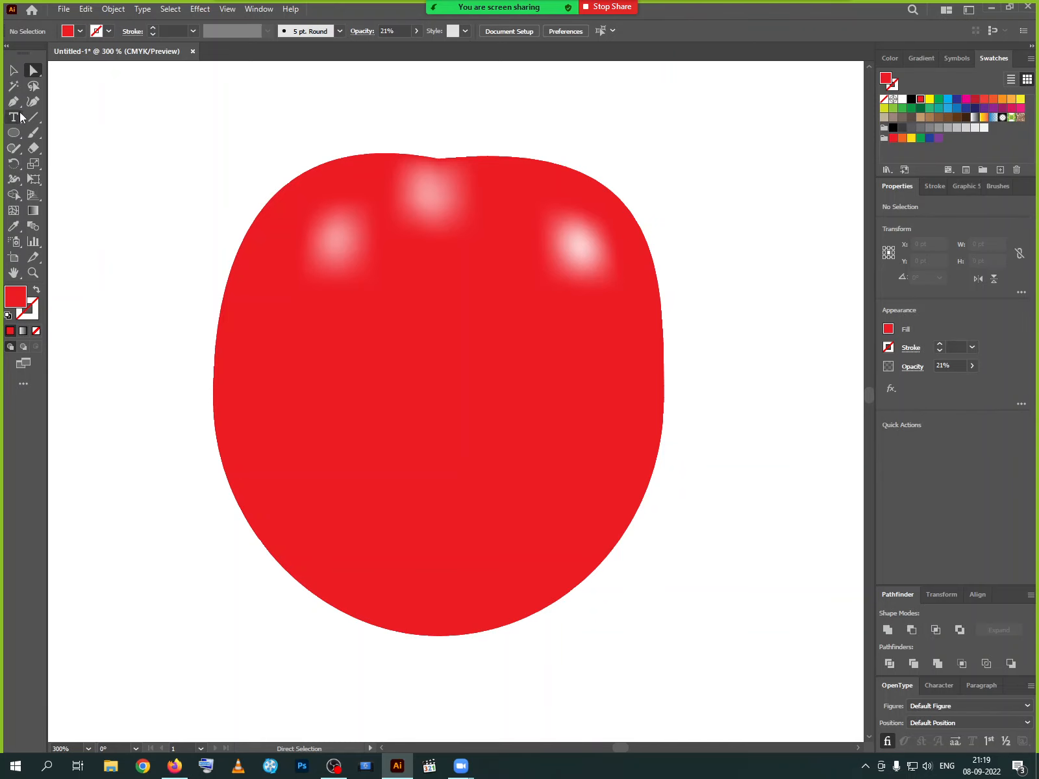
Delete the whole highlighted red mesh shape.
left_click(13, 70)
left_click(512, 427)
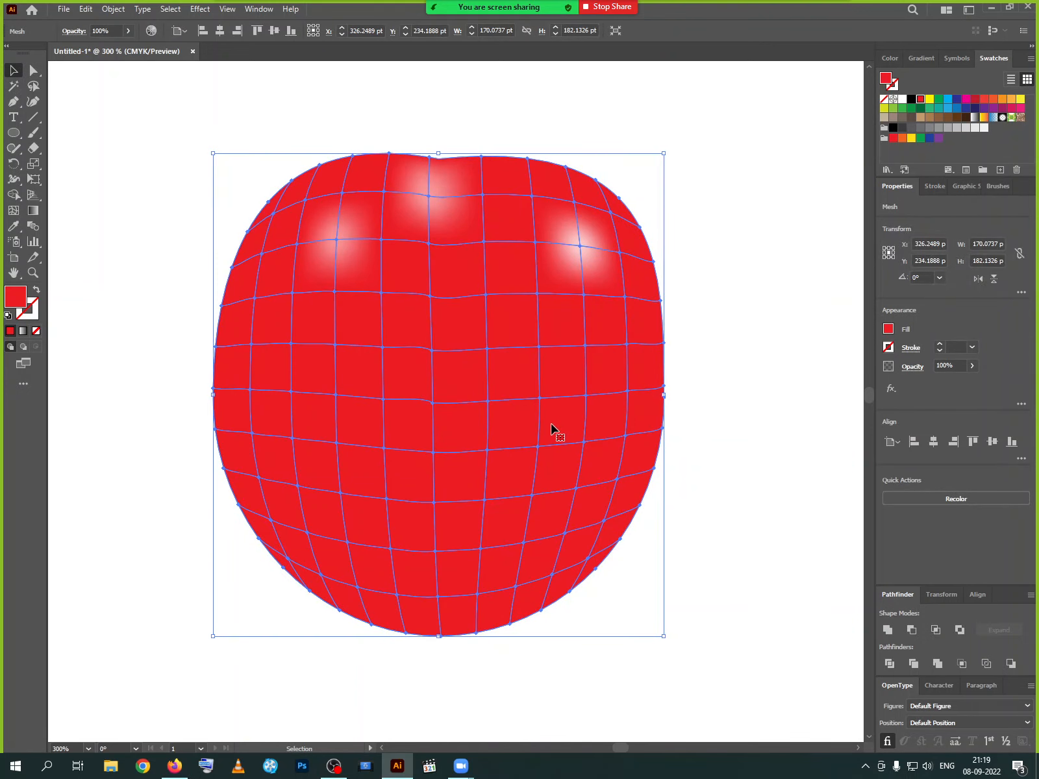
key("Delete")
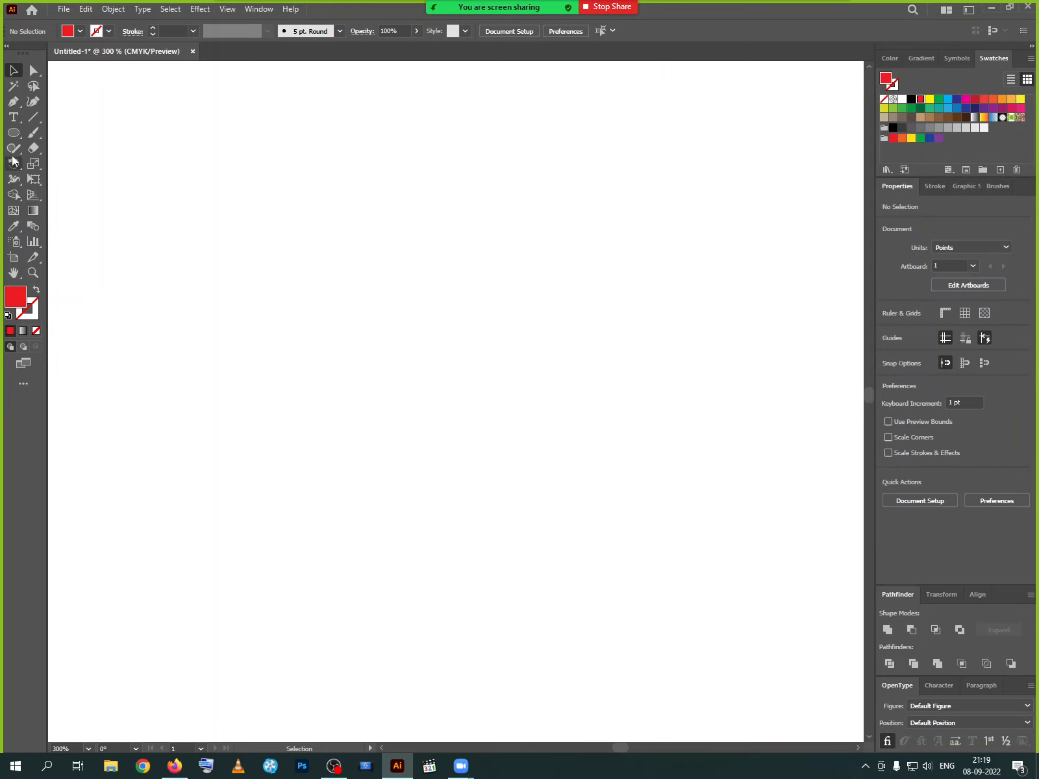
Draw a red circle about 104 pt across and an overlapping dark blue circle about 87 pt across on its right.
left_click_drag(13, 132, 59, 162)
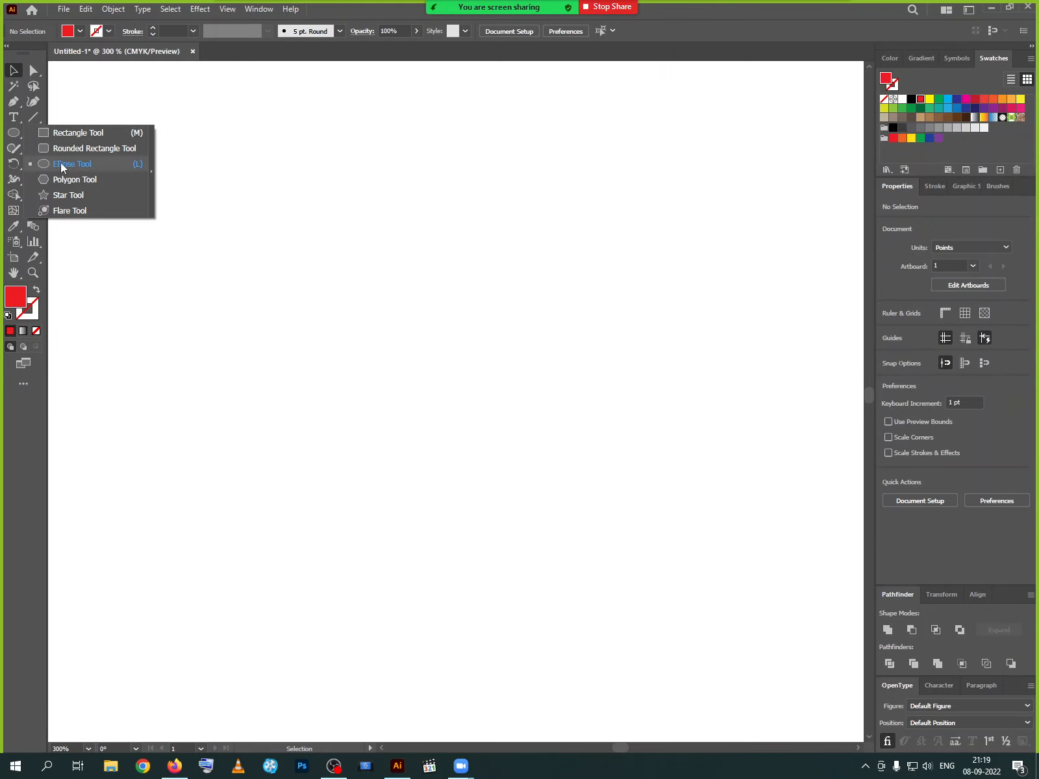
left_click_drag(395, 195, 671, 471)
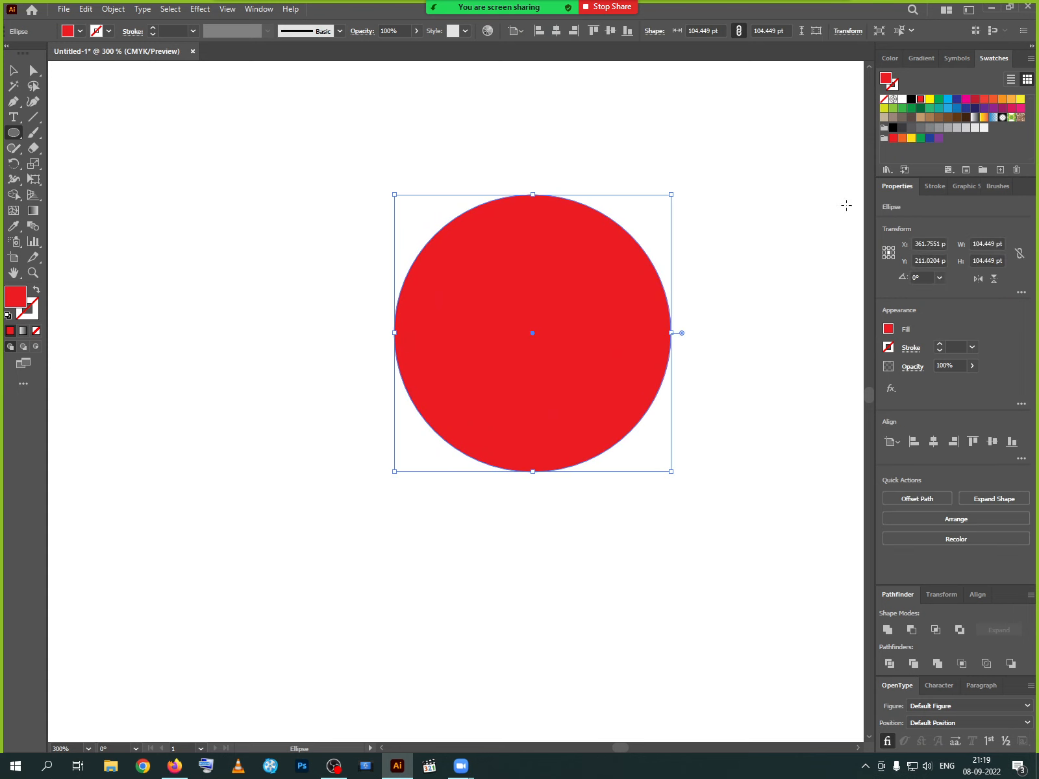
left_click_drag(753, 214, 523, 444)
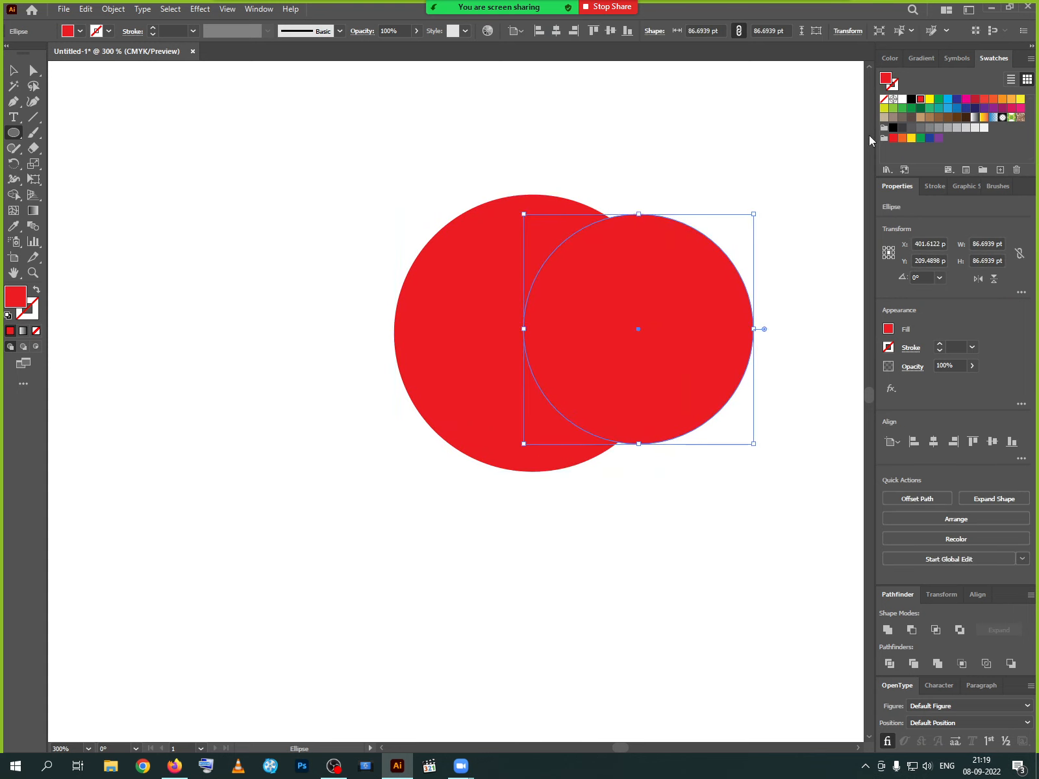
left_click(957, 98)
Draw a light blue circle about 79 pt across at the red circle's upper left and place a copy of it below.
left_click_drag(302, 247, 512, 458)
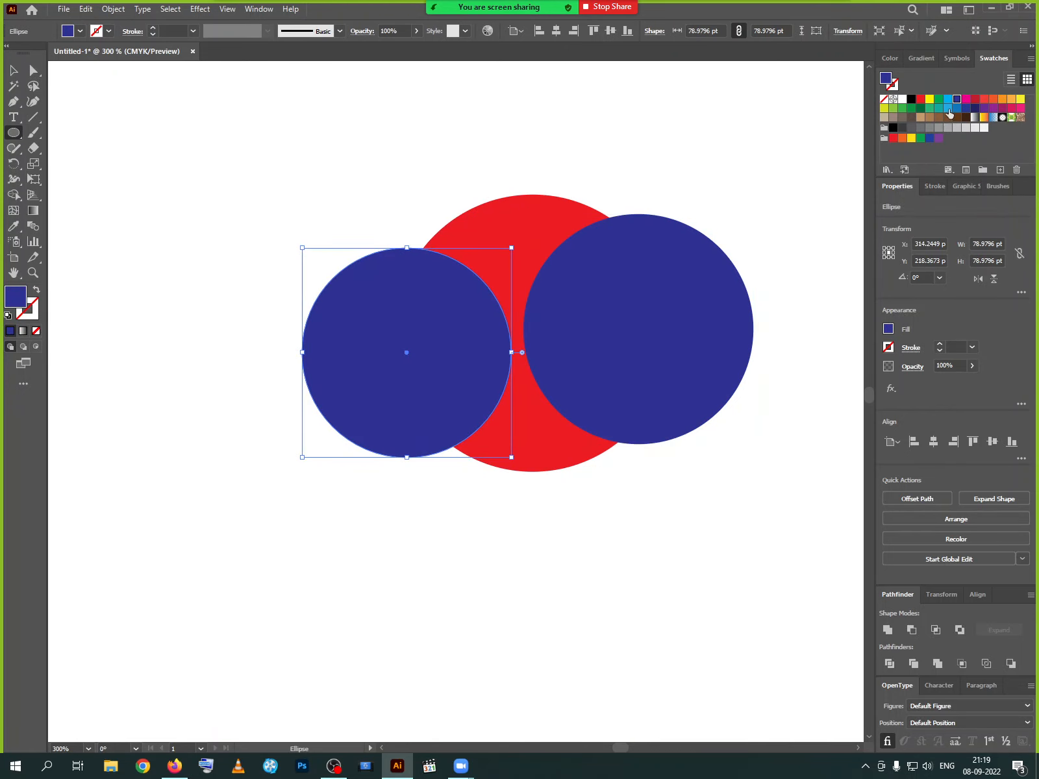
left_click(949, 109)
left_click_drag(399, 348, 406, 260)
left_click_drag(438, 337, 463, 528)
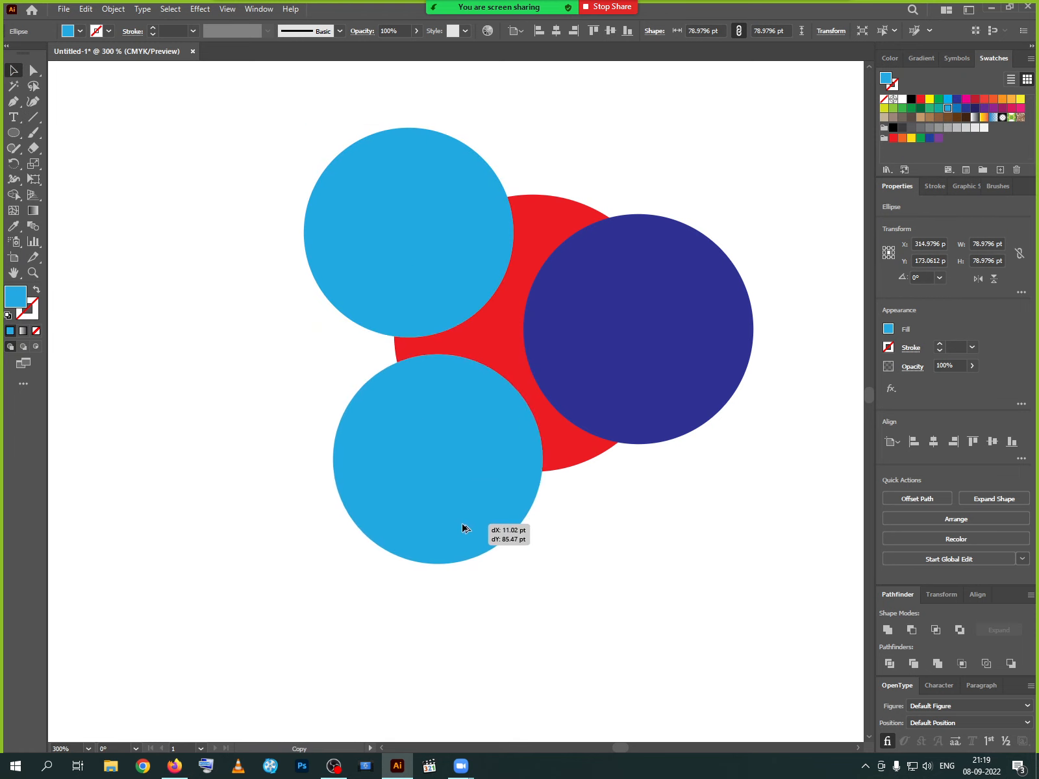
Fill the upper light blue circle with the yellow-orange-red linear gradient, running diagonally from yellow at lower left to red at upper right.
left_click(425, 304)
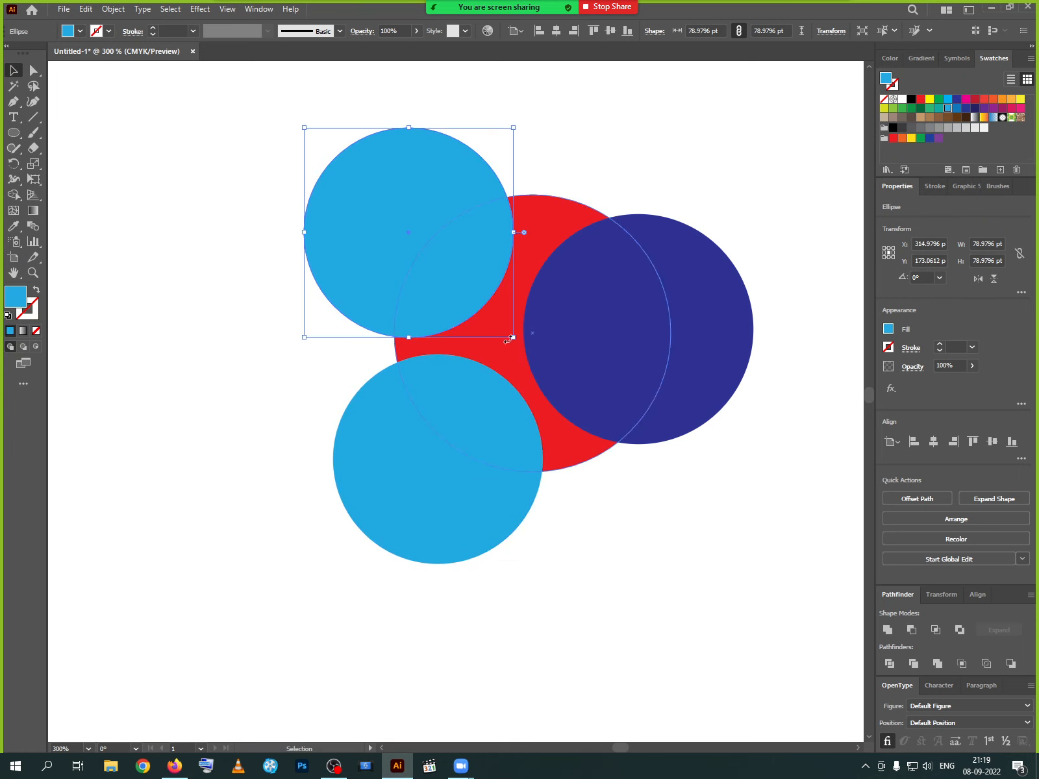
left_click(33, 211)
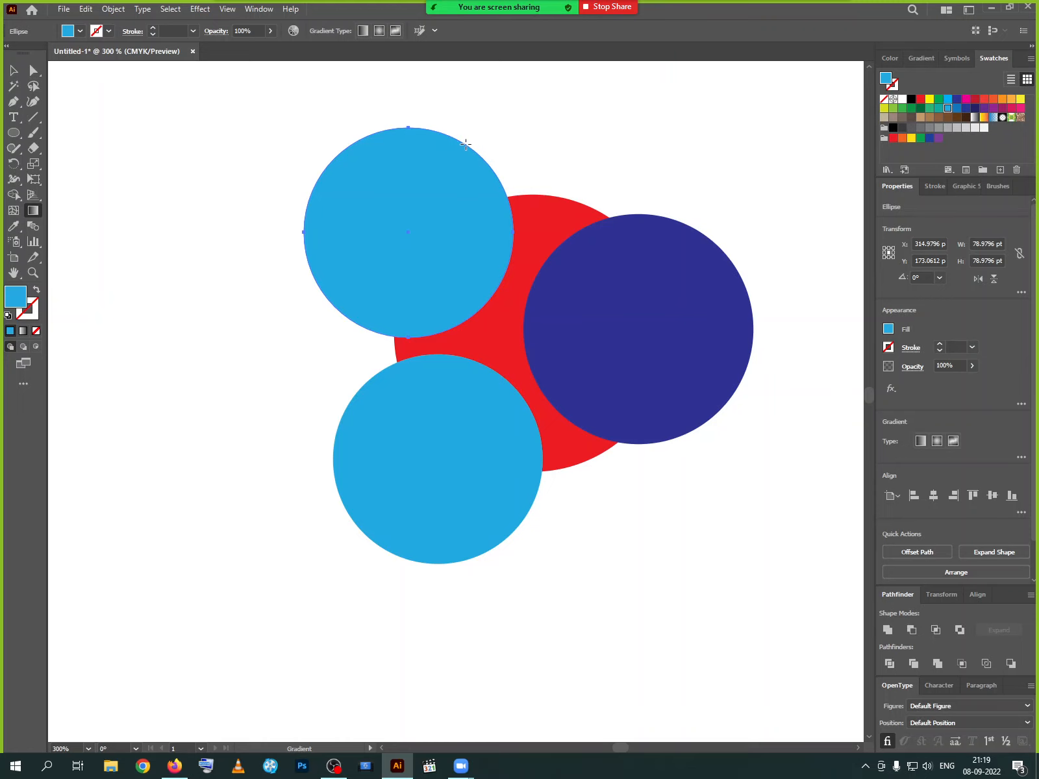
left_click(985, 117)
left_click_drag(352, 276, 498, 167)
left_click_drag(480, 220, 297, 371)
left_click_drag(364, 239, 497, 150)
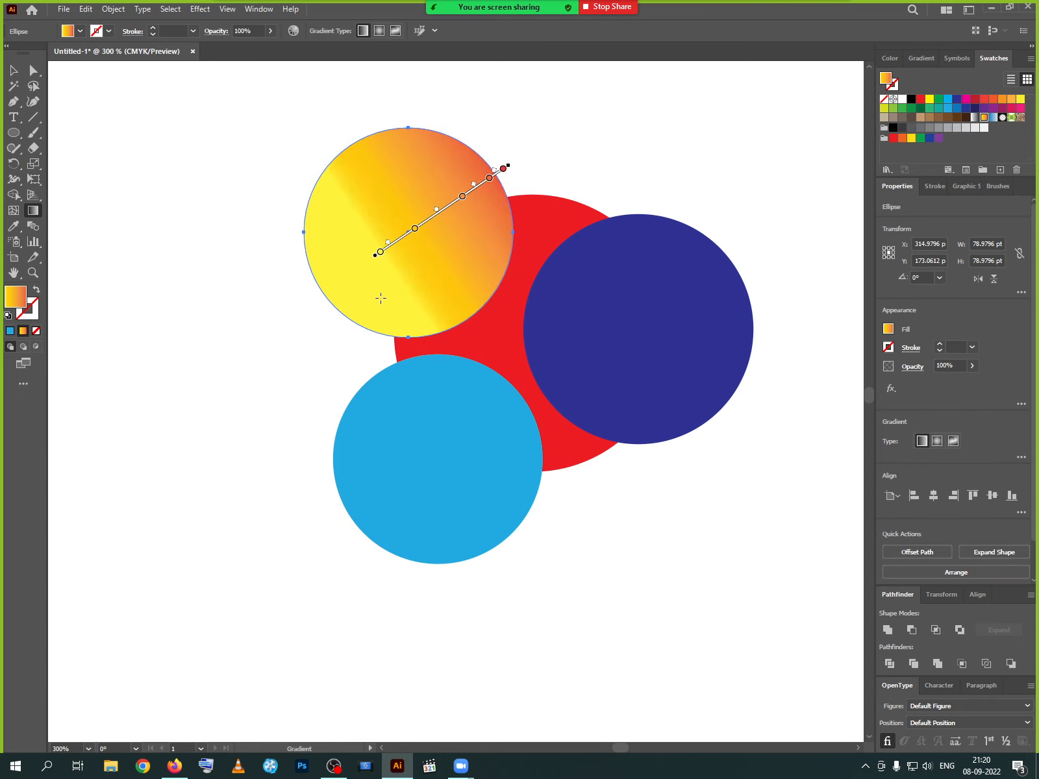
mouse_move(378, 300)
left_mouse_down()
mouse_move(498, 236)
mouse_move(476, 231)
mouse_move(481, 220)
left_mouse_up()
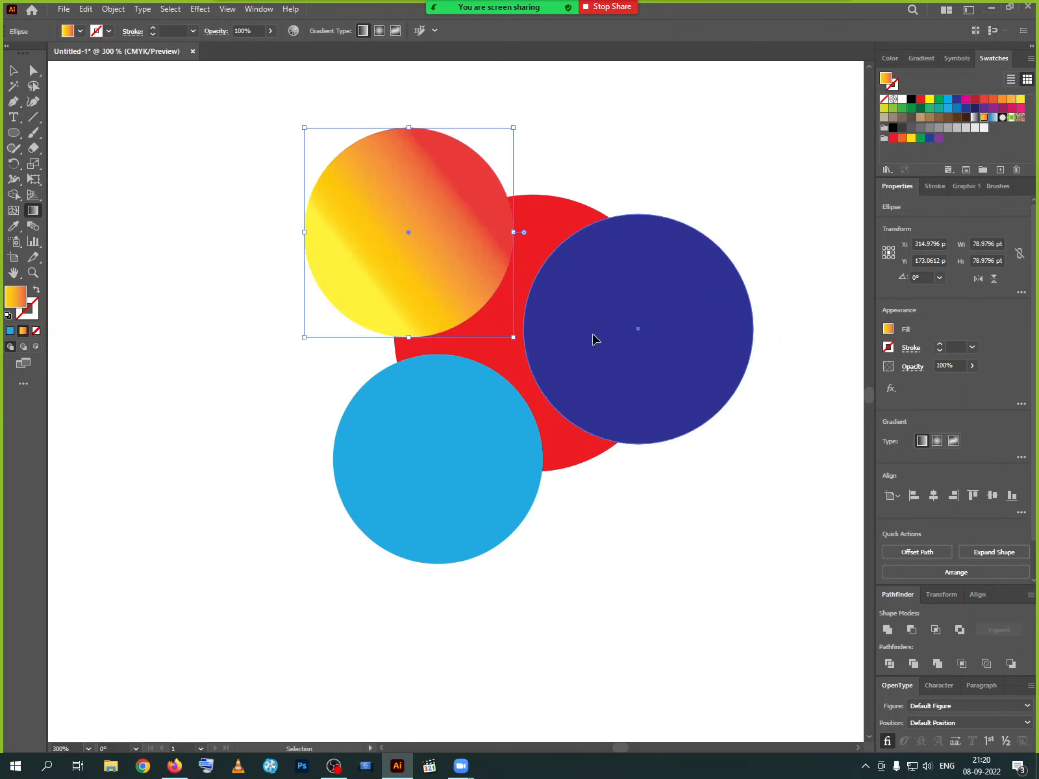
Fill the dark blue circle with the same linear gradient and angle it about 112° with the red end toward the top.
left_click(591, 354, "ctrl")
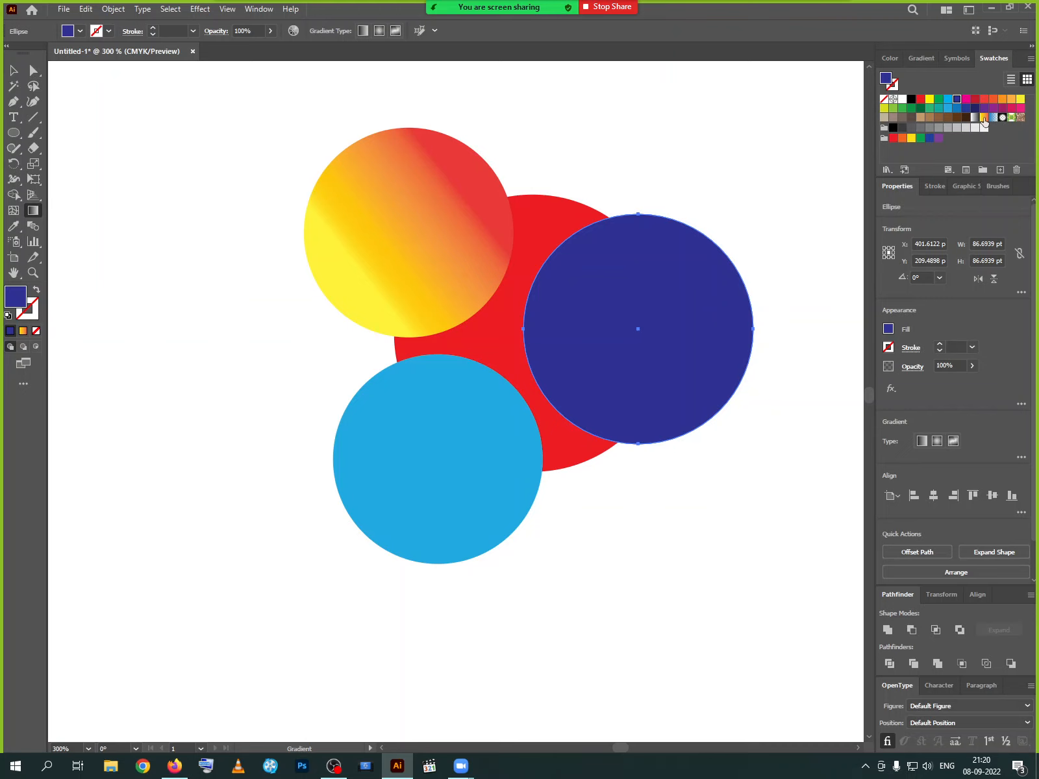
left_click(23, 331)
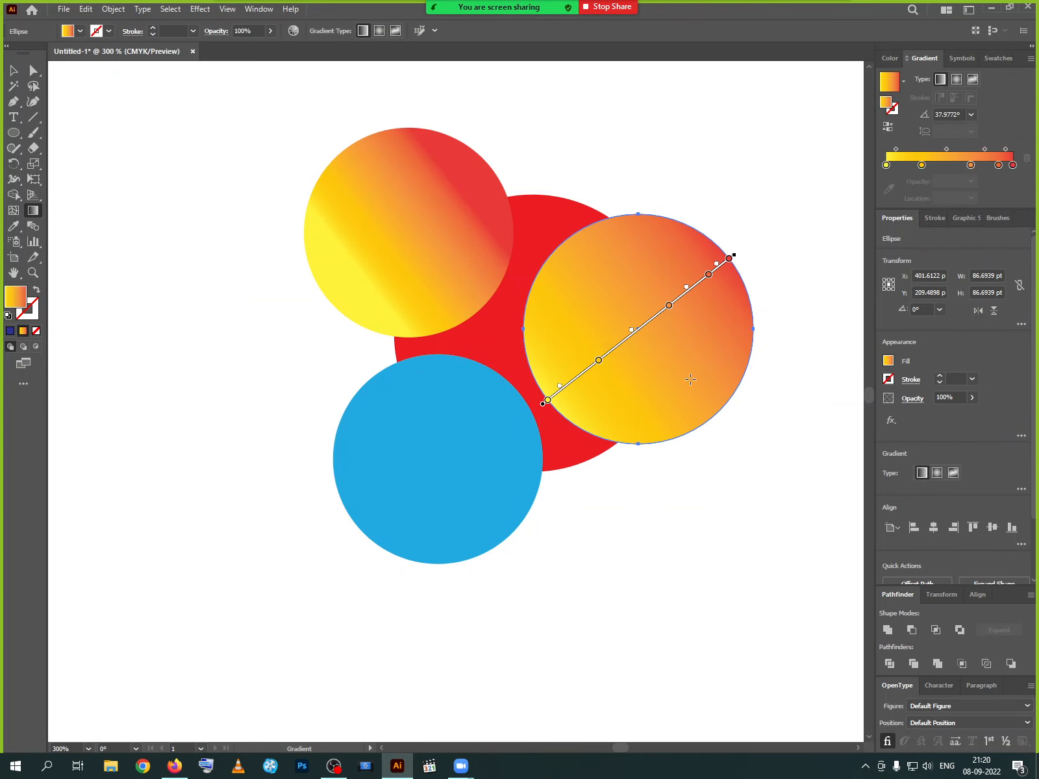
left_click_drag(642, 399, 642, 213)
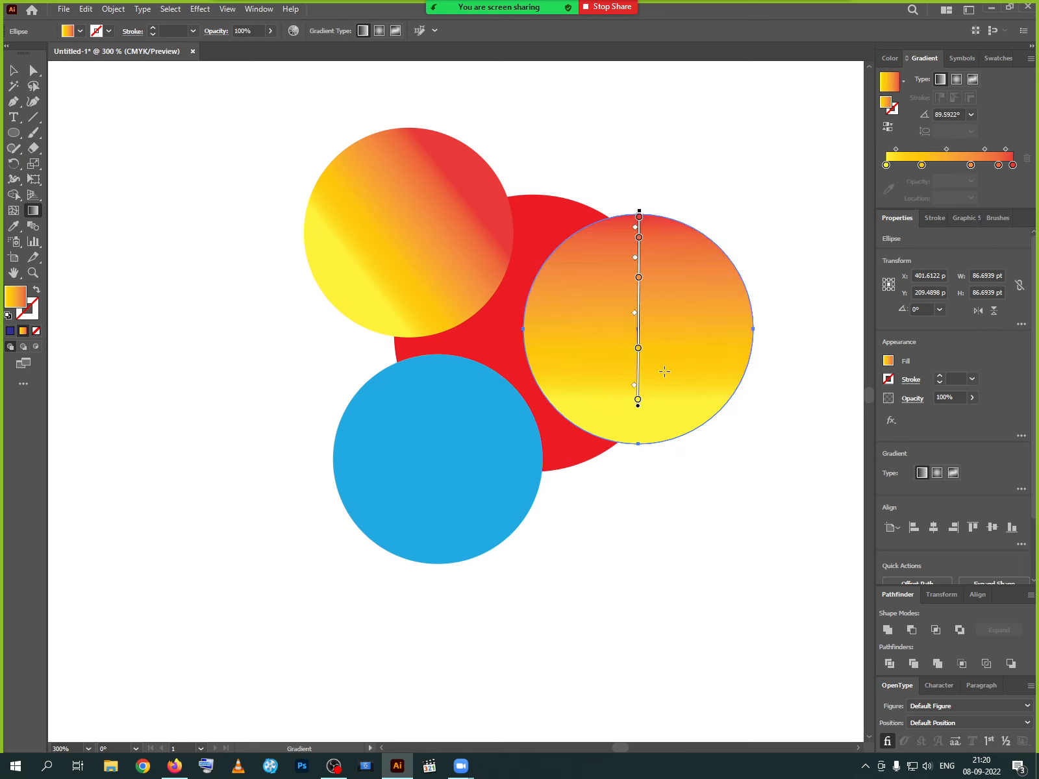
left_click_drag(664, 371, 556, 287)
left_click_drag(564, 349, 735, 304)
left_click_drag(646, 268, 622, 286)
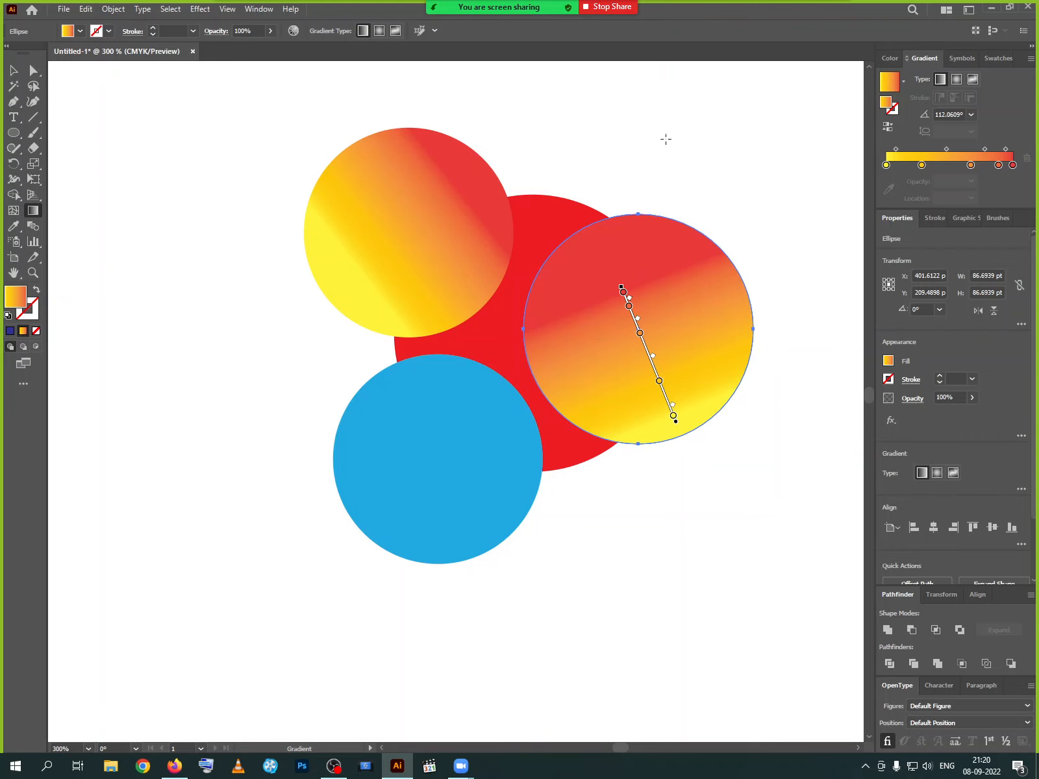
Switch the right circle's gradient to radial and redirect it outward from near the circle's centre at about -4°.
left_click(956, 80)
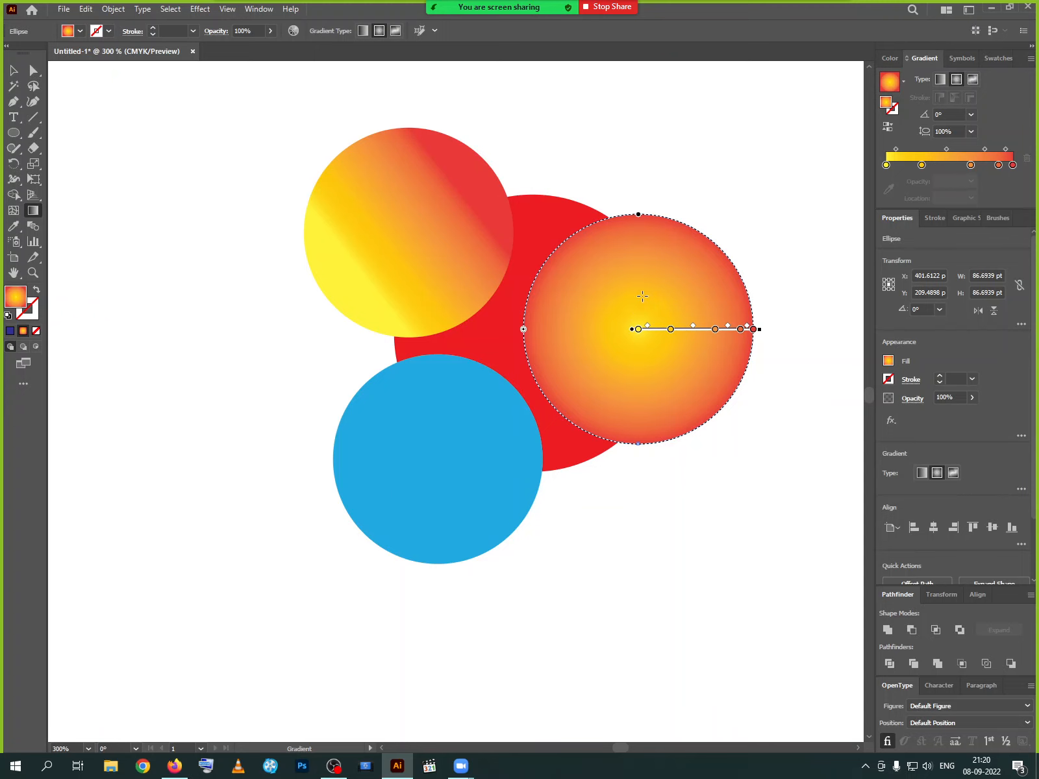
left_click_drag(643, 297, 769, 345)
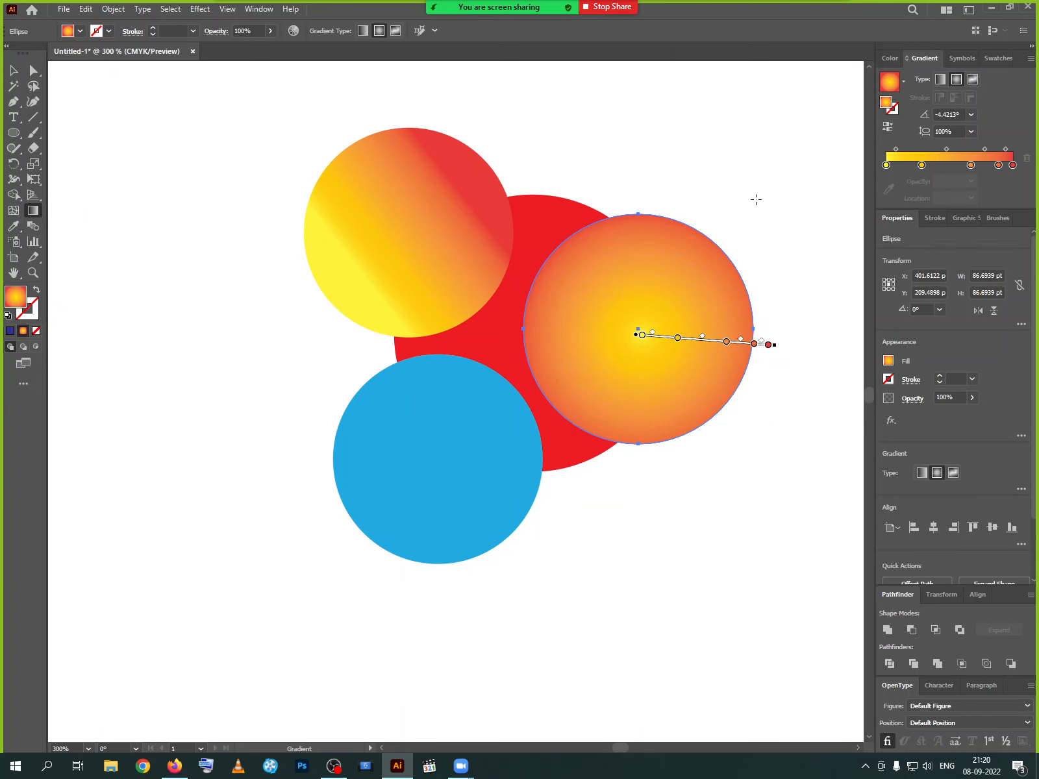
Change the right circle to a freeform gradient in Points mode, with a dark red point near its left edge and a pink-red one low right of centre.
left_click(972, 79)
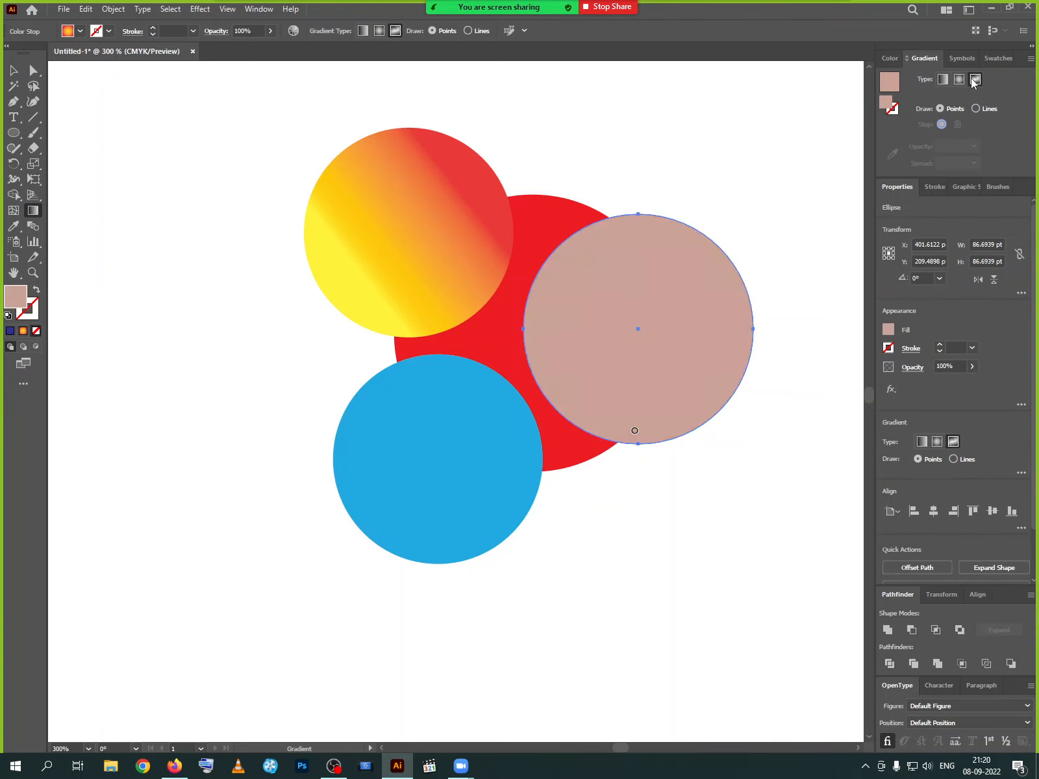
left_click(554, 343)
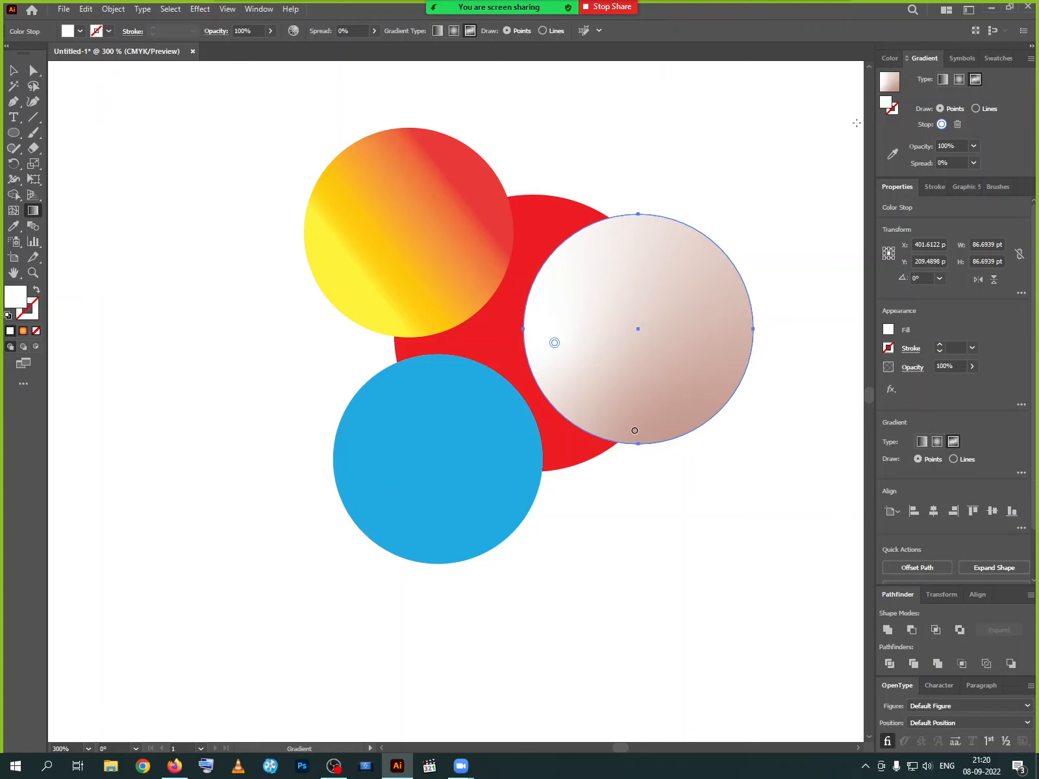
left_click(999, 58)
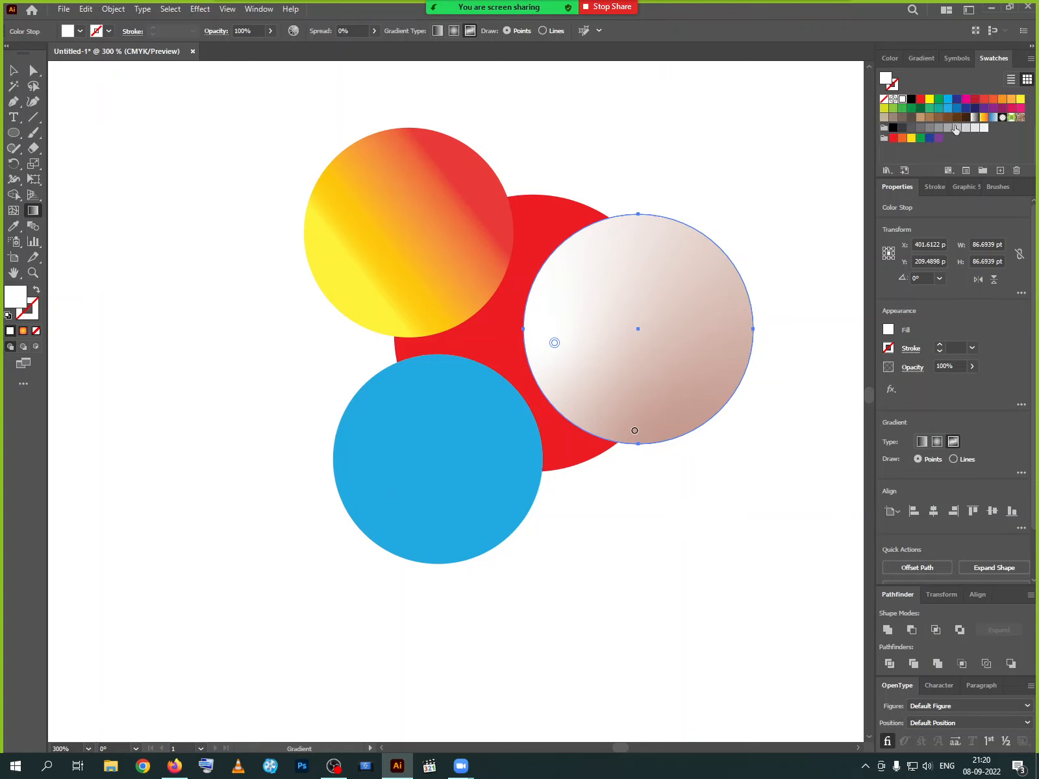
left_click(977, 100)
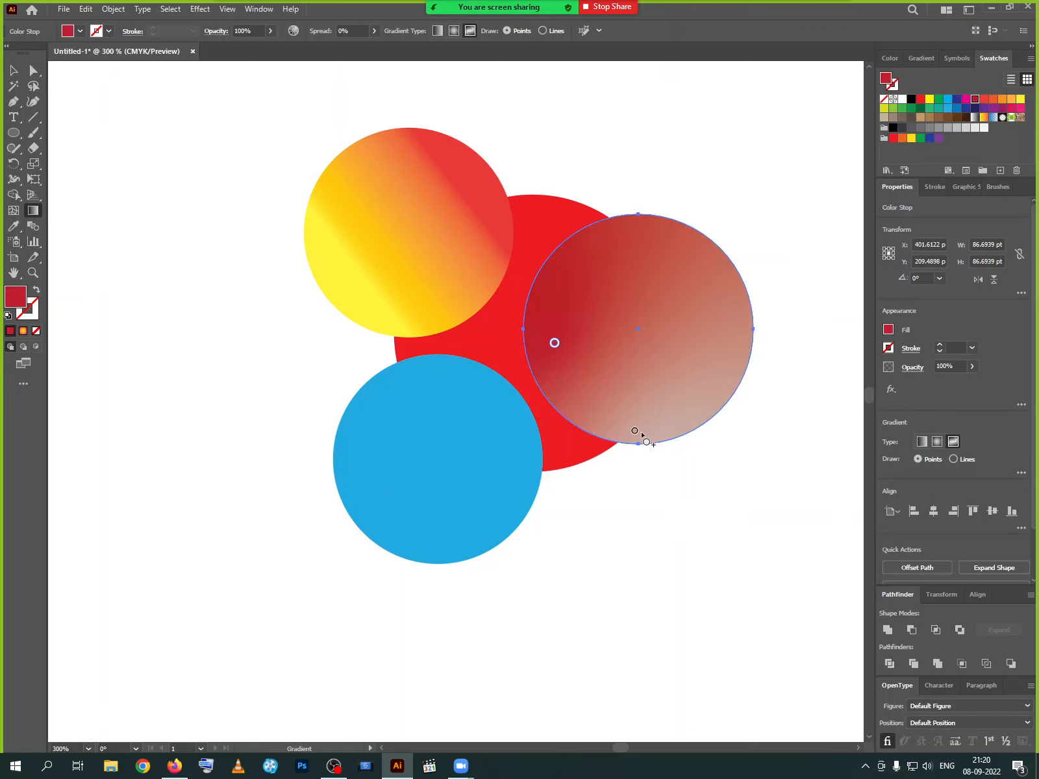
left_click(654, 404)
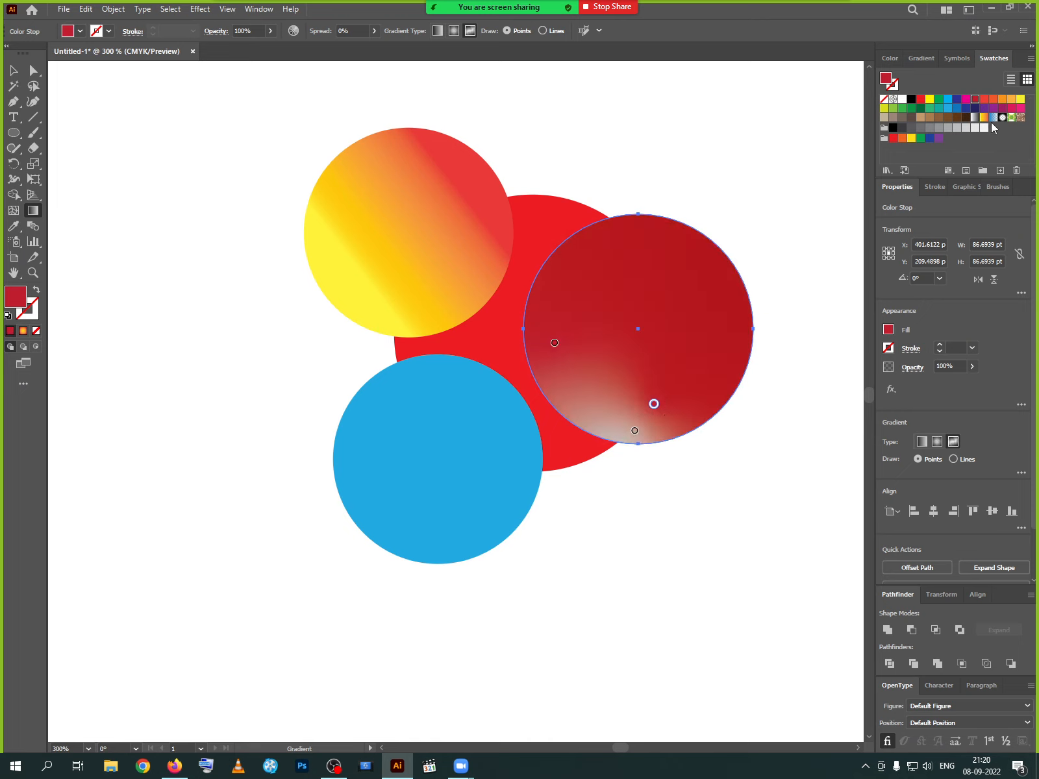
left_click(1011, 108)
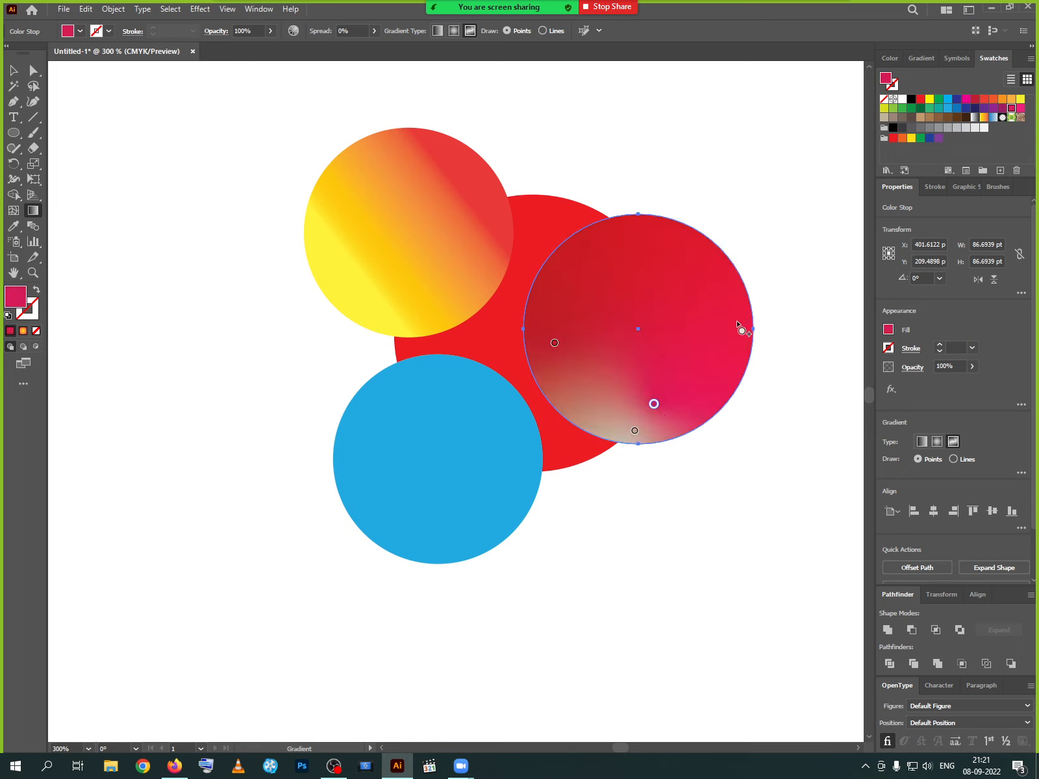
Add freeform gradient points to the circle: yellow near its right edge, orange above the centre and blue at lower left.
left_click(718, 328)
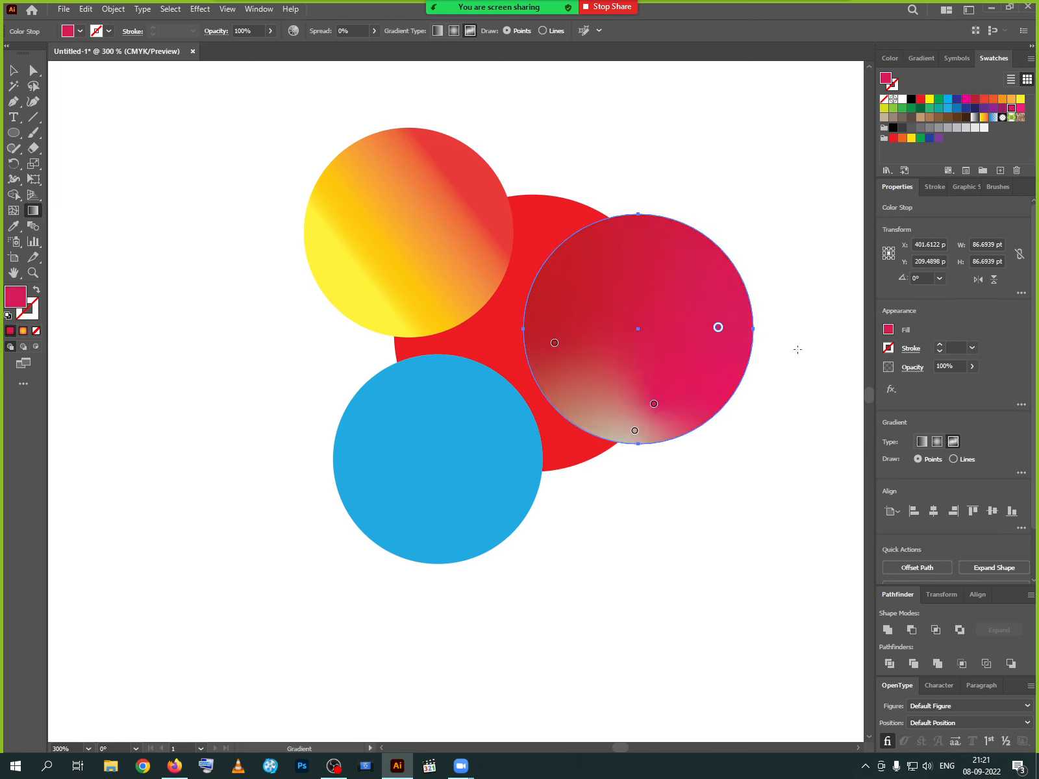
left_click(1021, 100)
left_click(639, 291)
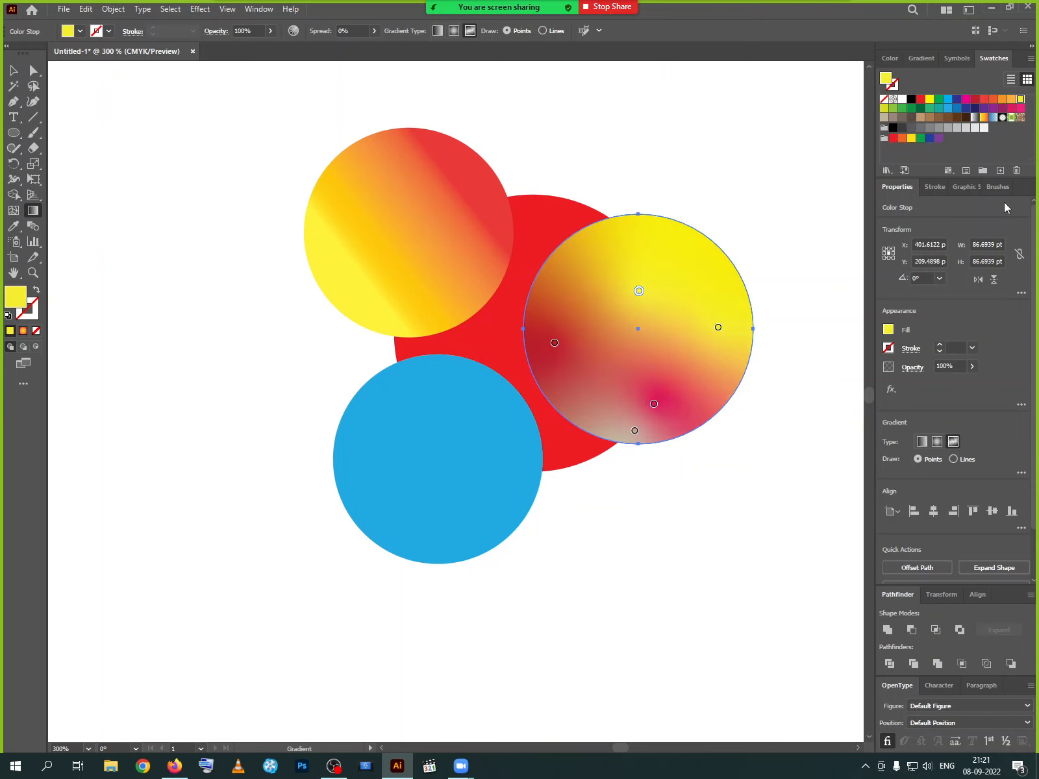
left_click(1002, 100)
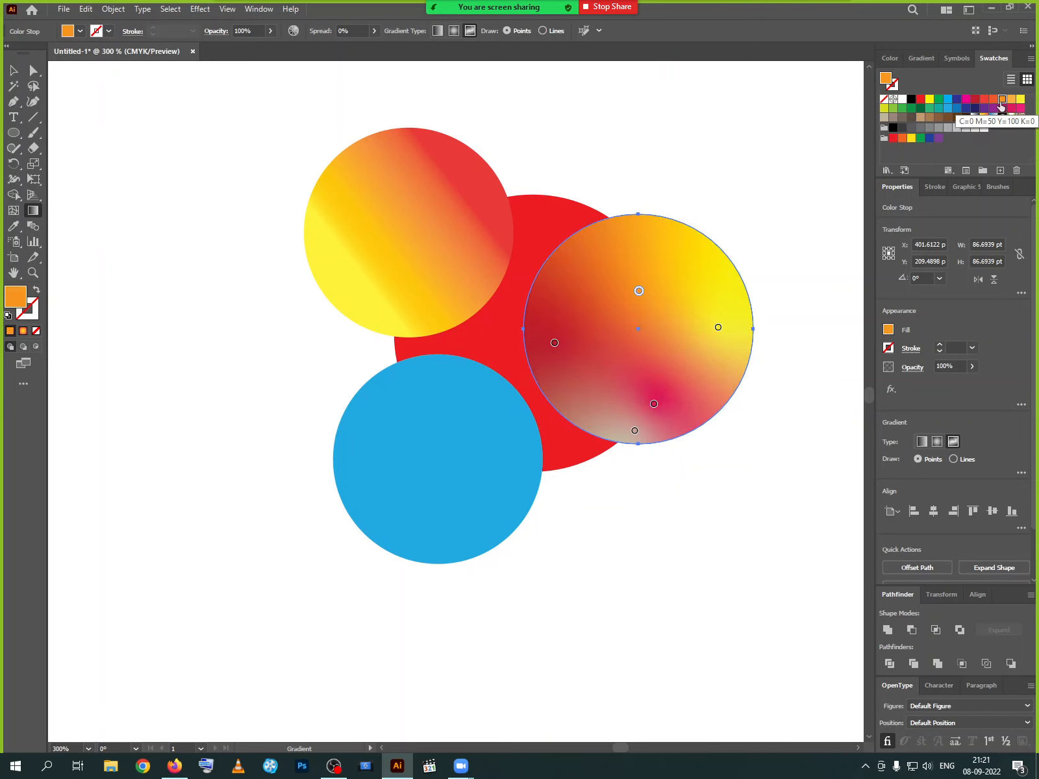
left_click(609, 379)
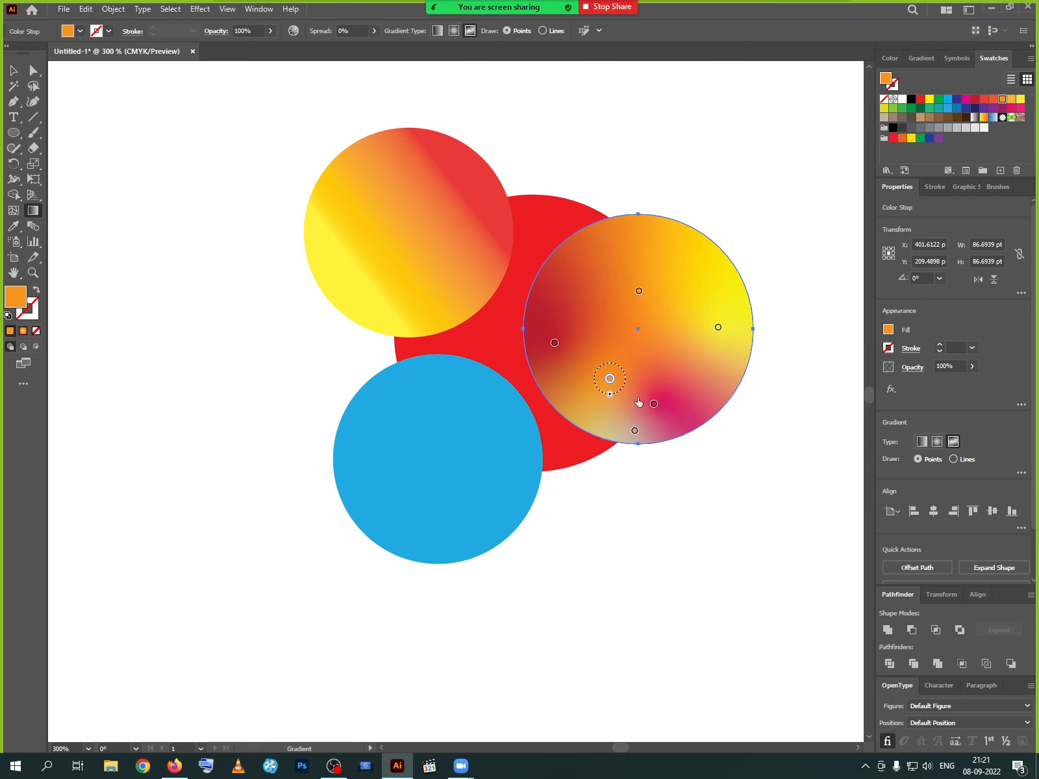
left_click(946, 109)
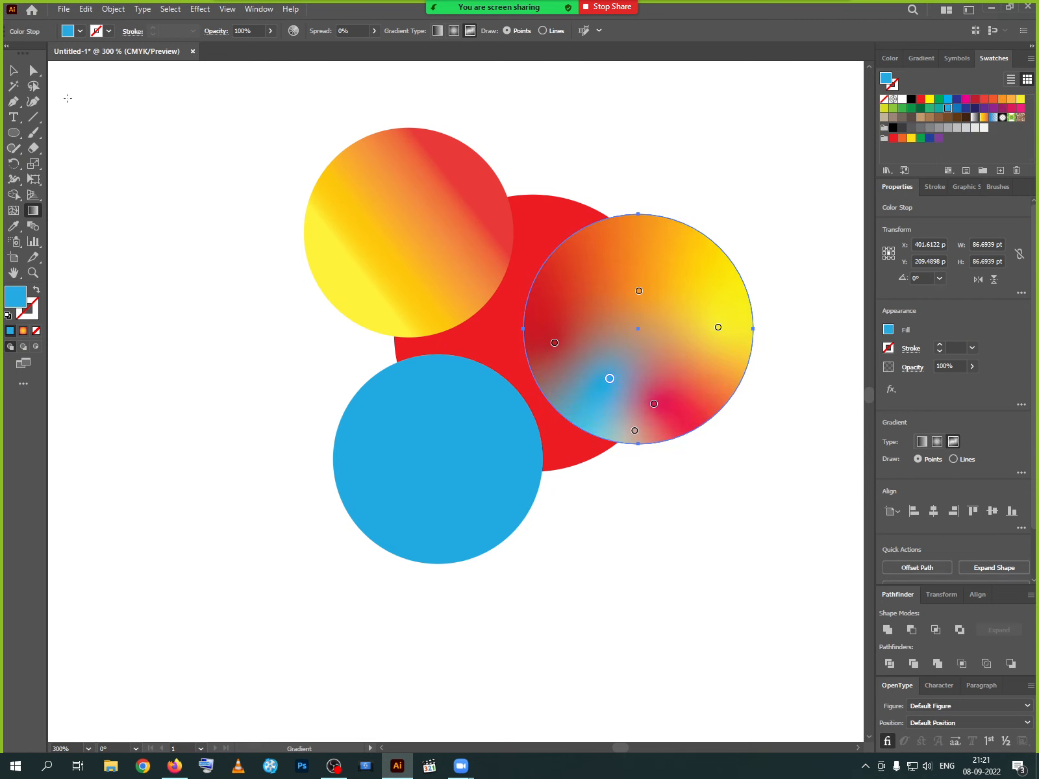
Move the freeform-gradient circle away from the red circle, then delete it together with the linear-gradient circle.
left_click(15, 69)
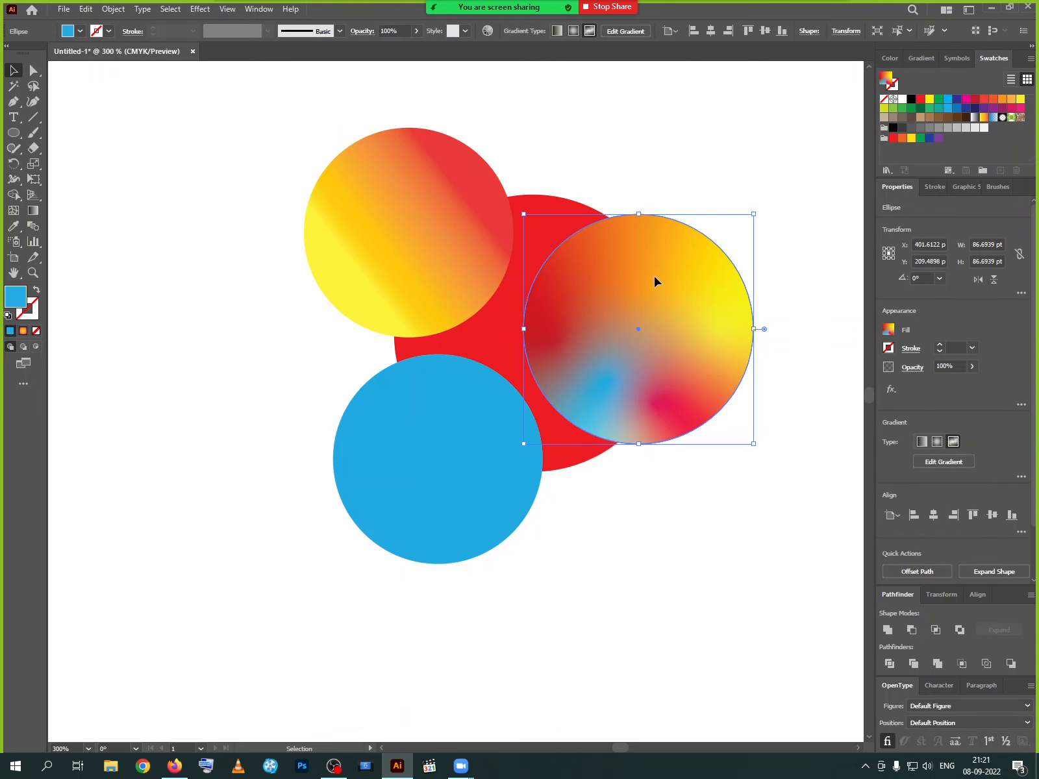
left_click_drag(260, 314, 211, 345)
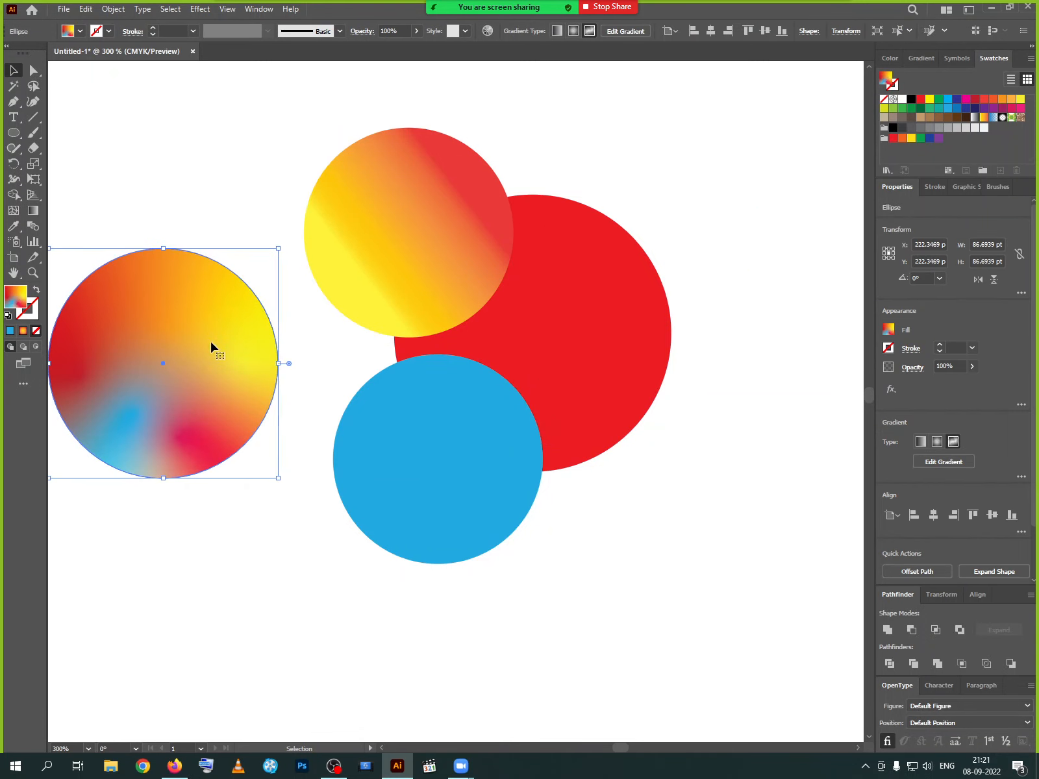
left_click(407, 278)
left_click_drag(455, 294, 429, 299)
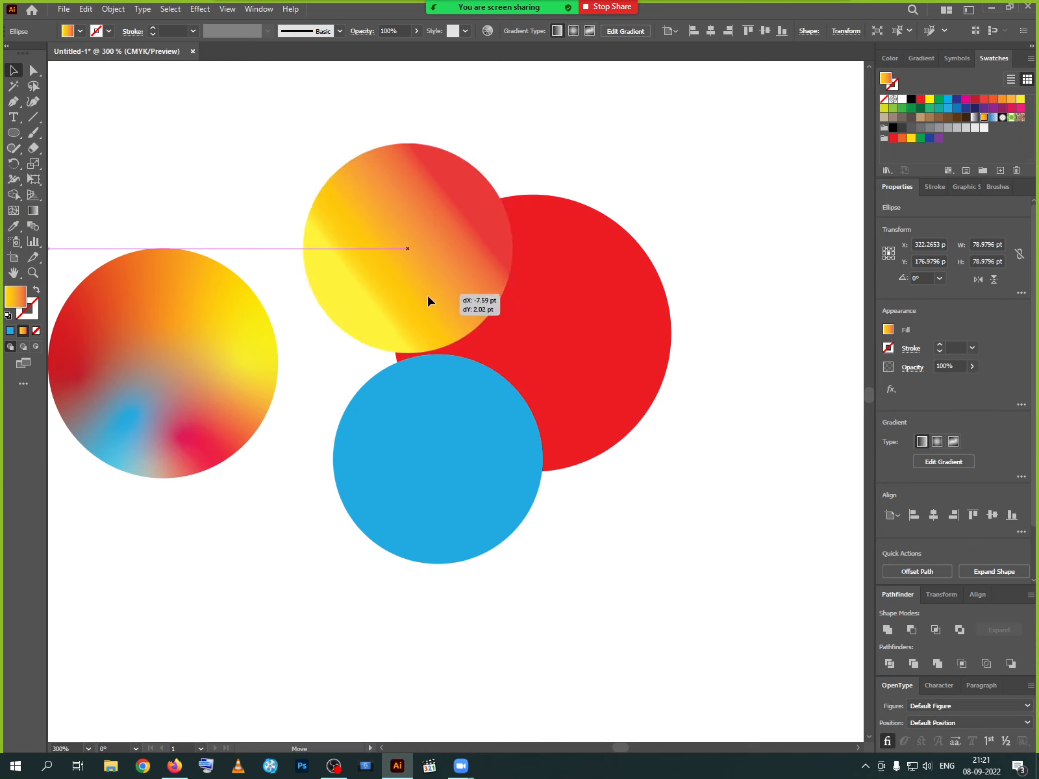
left_click_drag(142, 165, 326, 320)
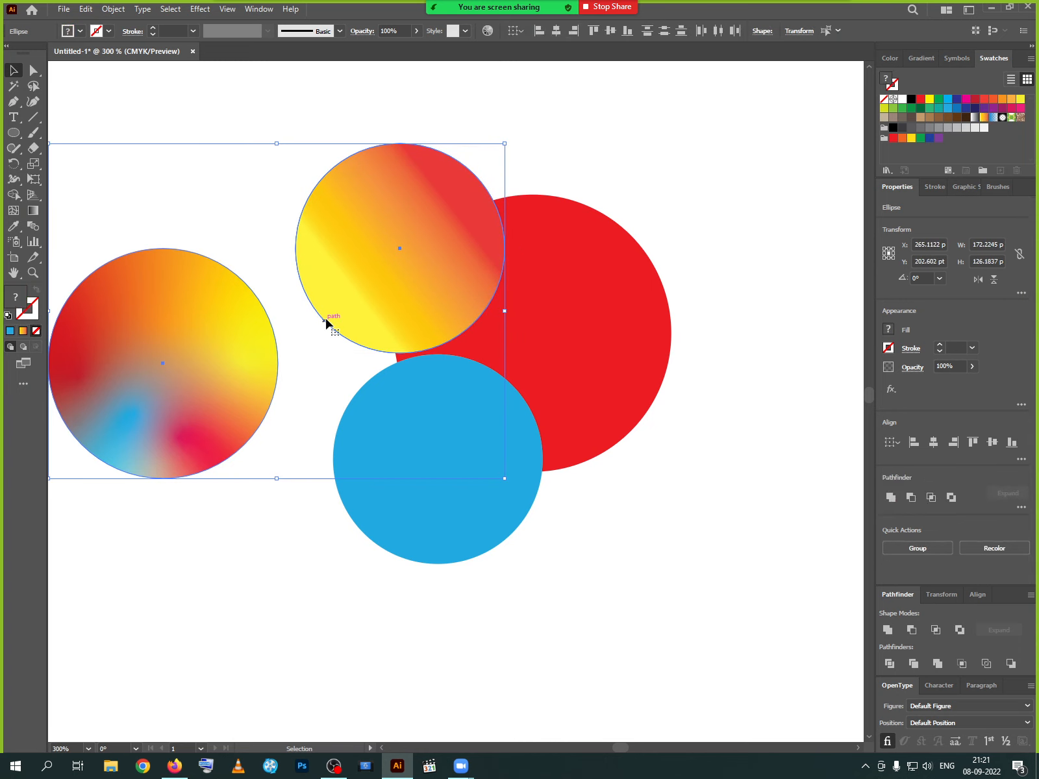
key("Delete")
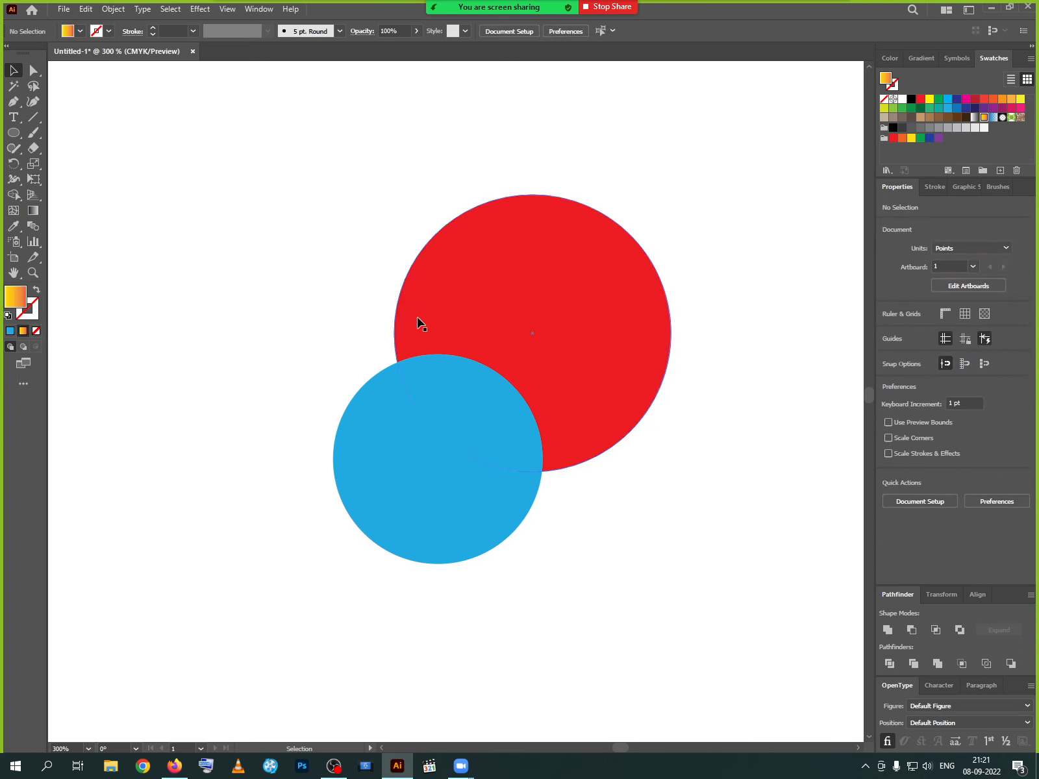
Move the light blue circle clear of the red circle's left side and apply the dark blue swirl-pattern graphic style to it.
left_click(497, 333)
left_click(415, 487)
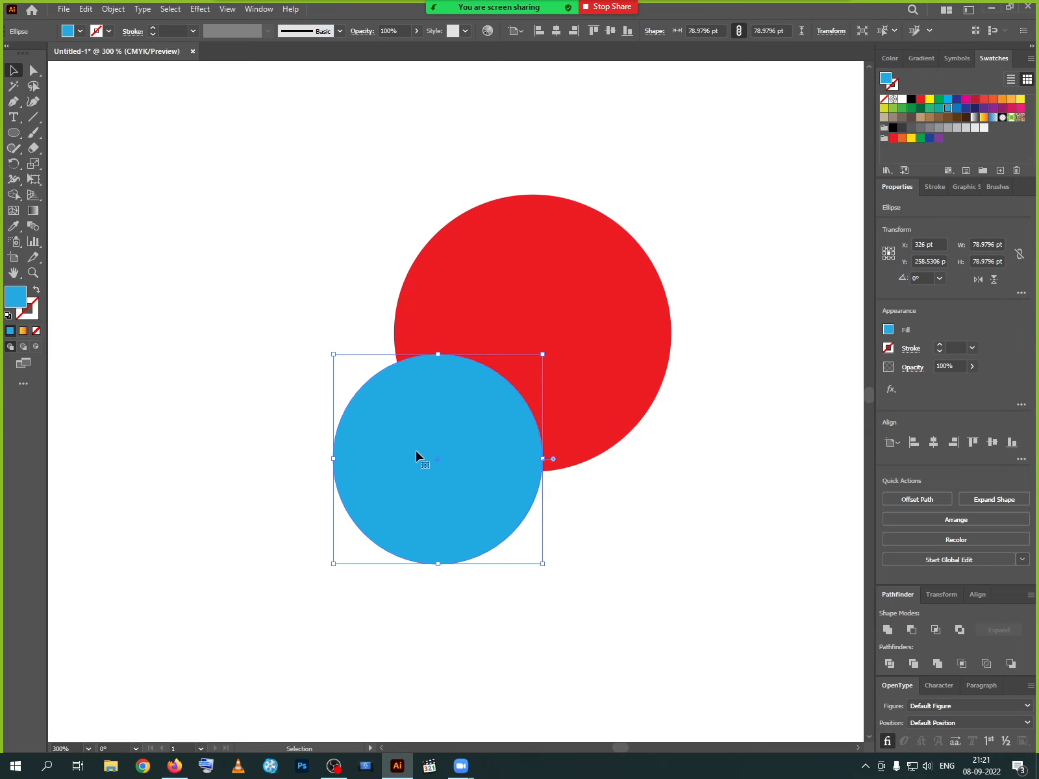
left_click_drag(434, 469, 262, 415)
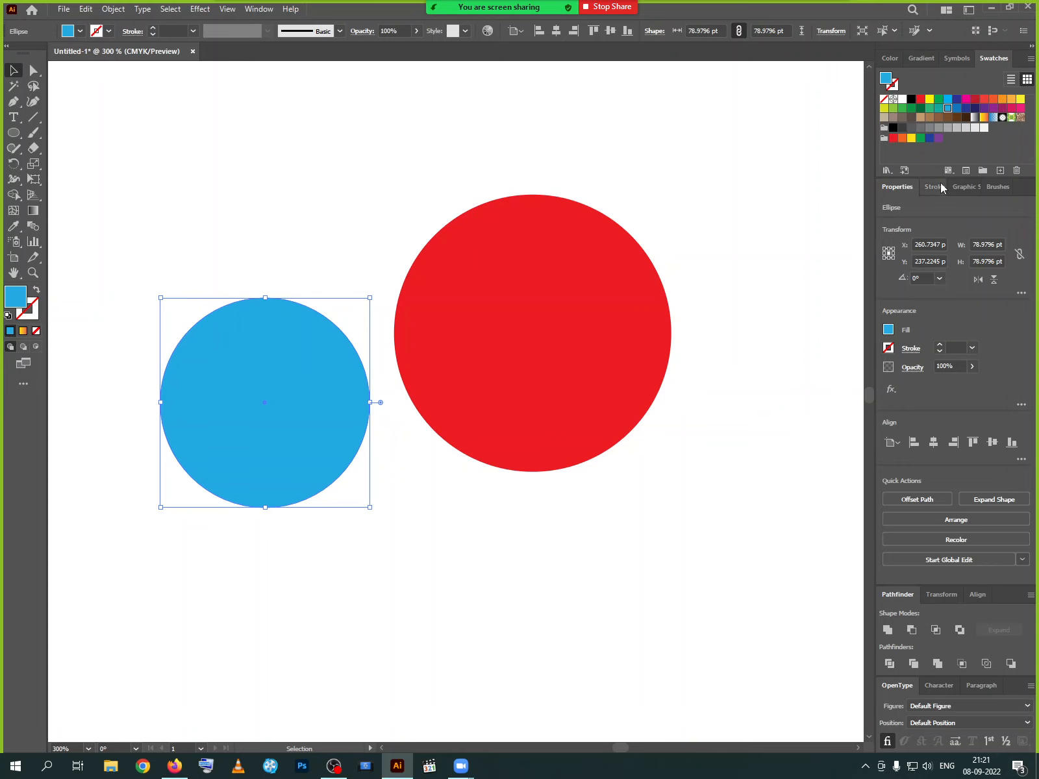
left_click(965, 192)
left_click(911, 233)
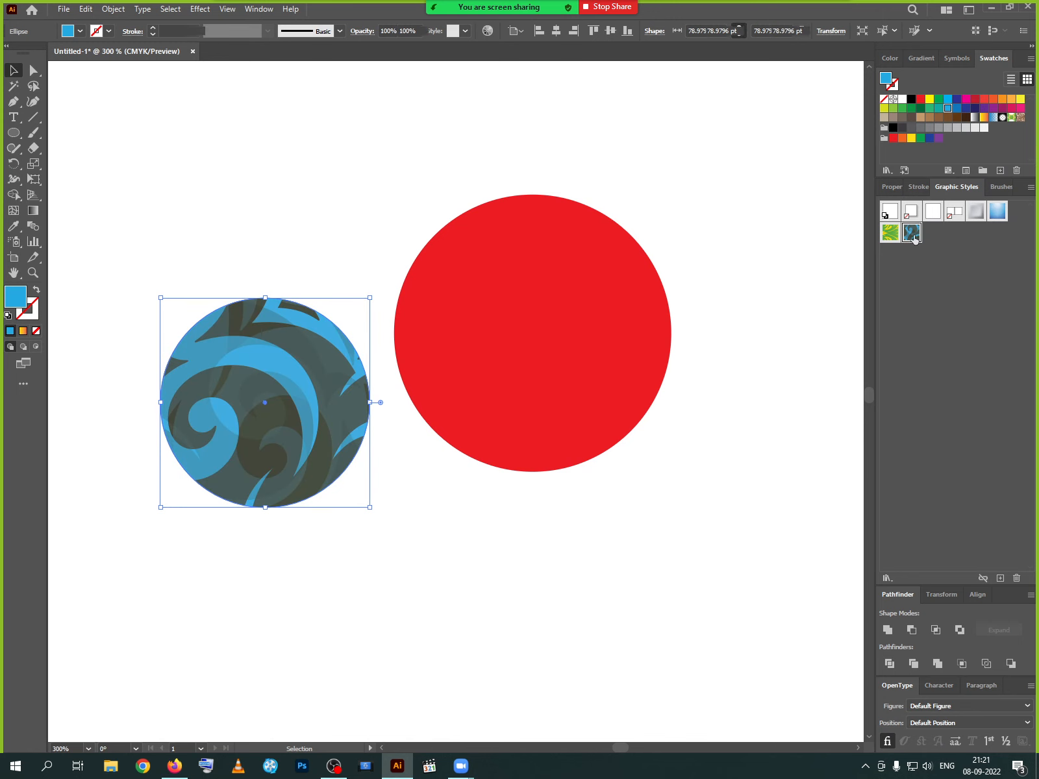
left_click(418, 588)
Place a copy of the red circle below the original and shrink it to an ellipse about 71 by 77 pt.
left_click(467, 405)
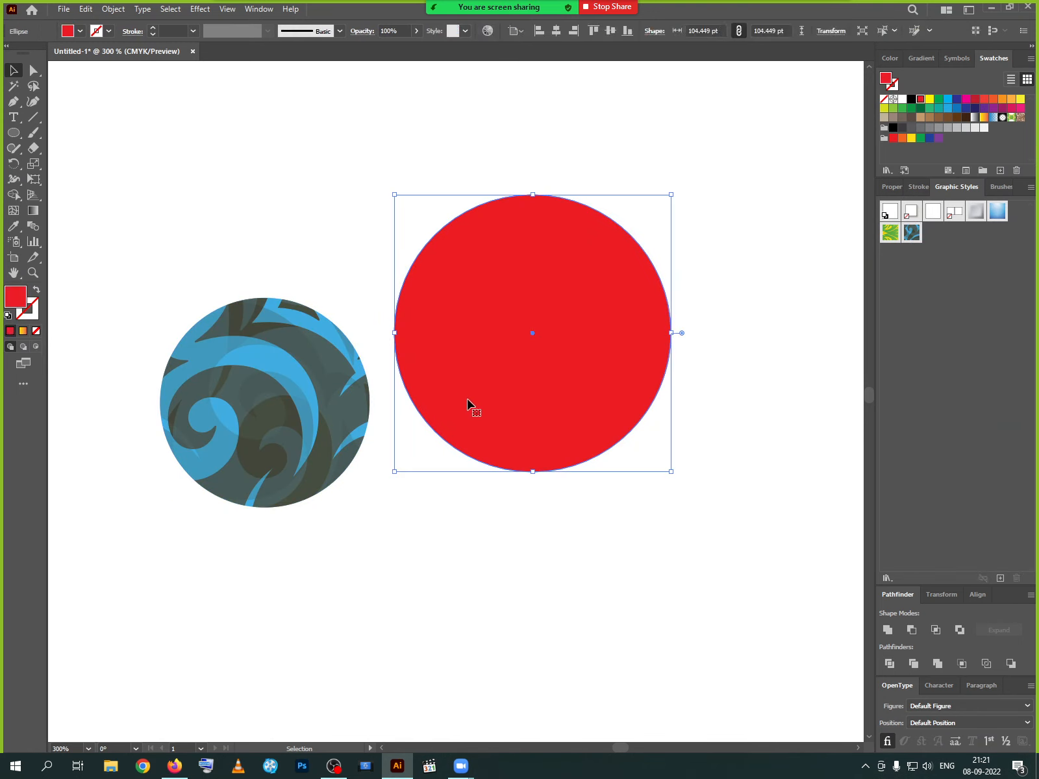
left_click_drag(479, 390, 513, 666)
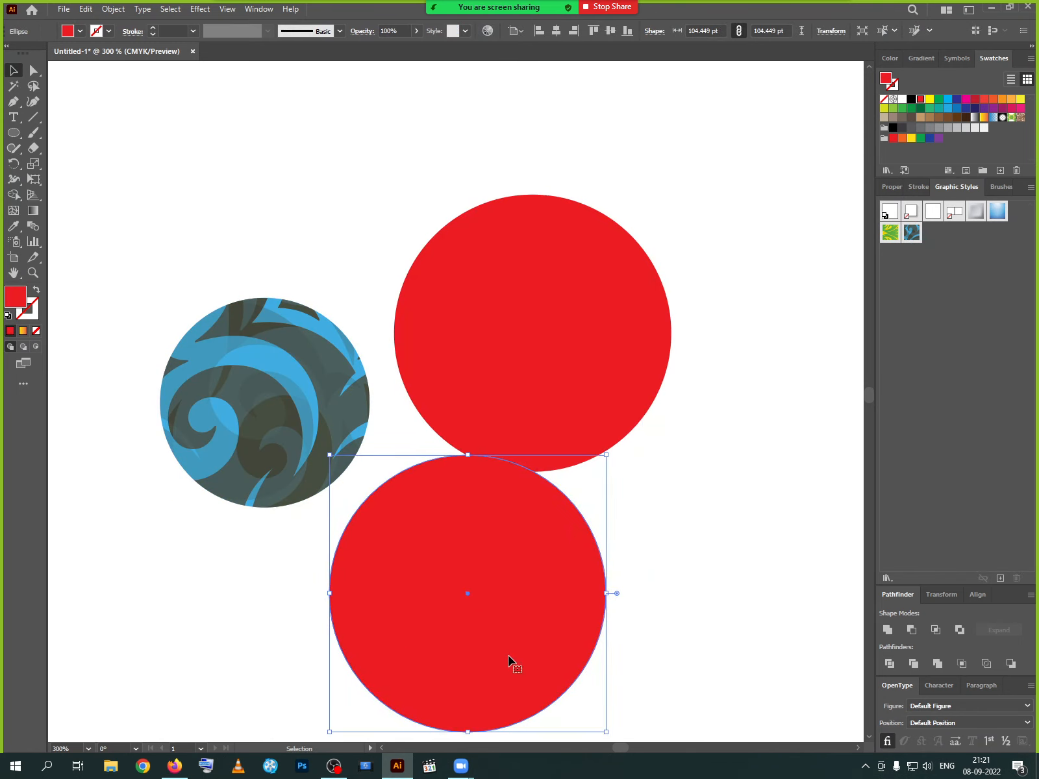
left_click_drag(606, 730, 562, 695)
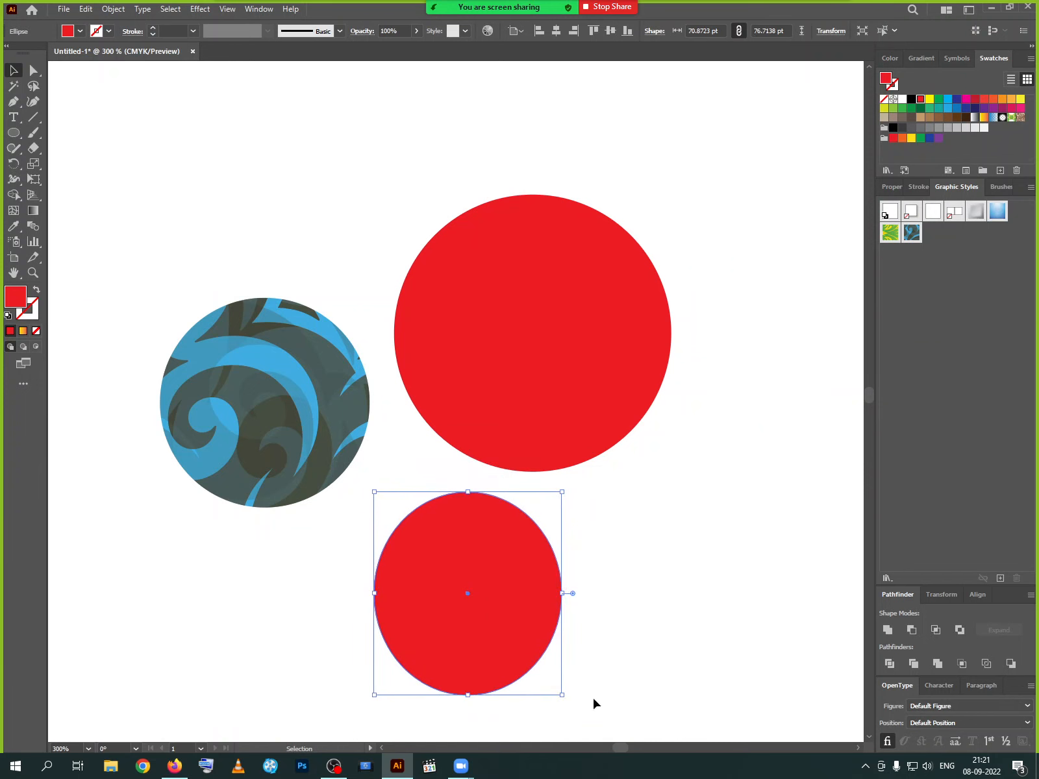
Show the Appearance settings and add a new 1 pt orange stroke to the small red ellipse.
left_click(228, 8)
mouse_move(258, 9)
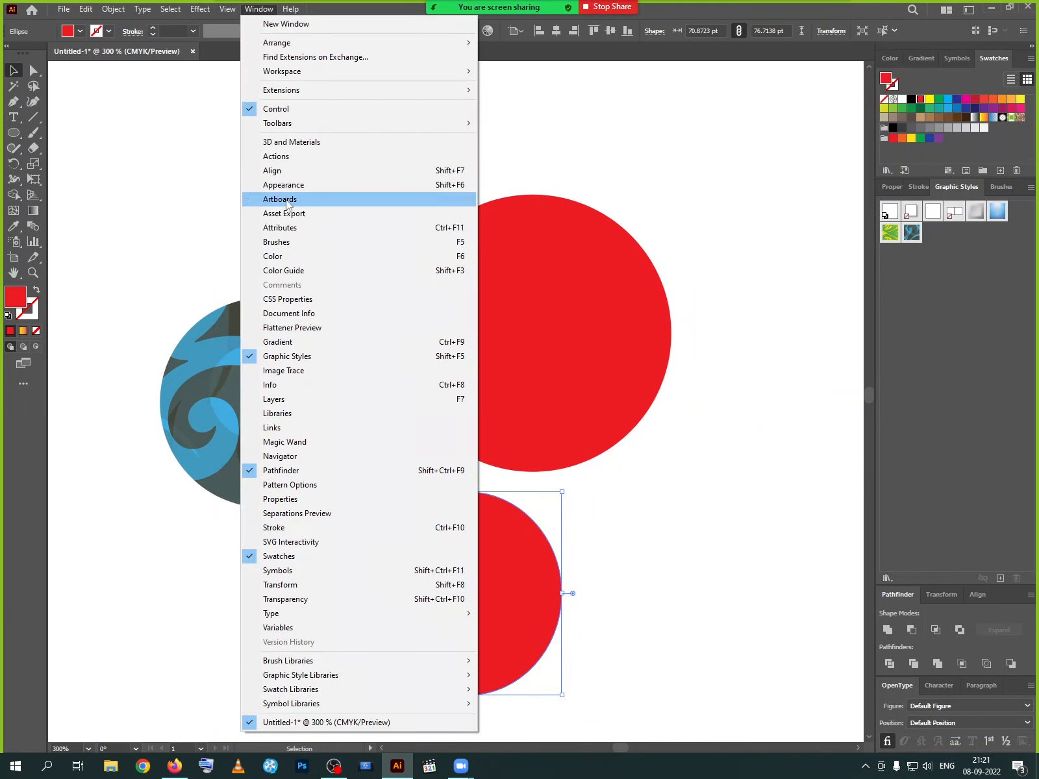
left_click(284, 185)
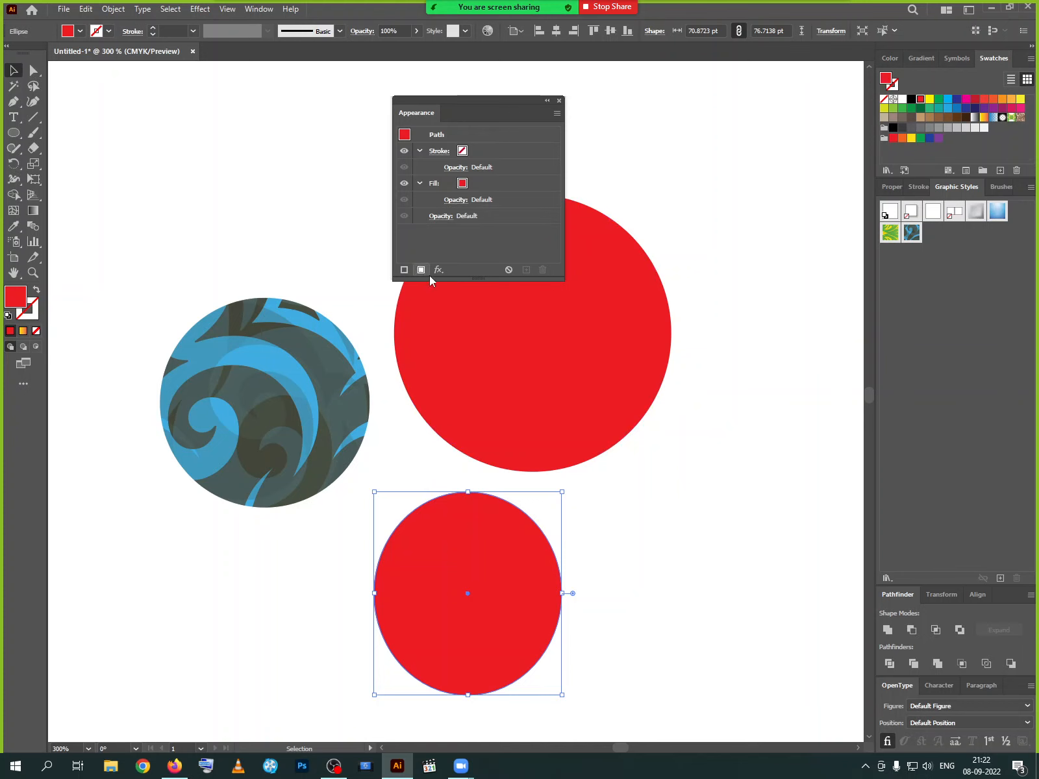
left_click(404, 269)
left_click(474, 152)
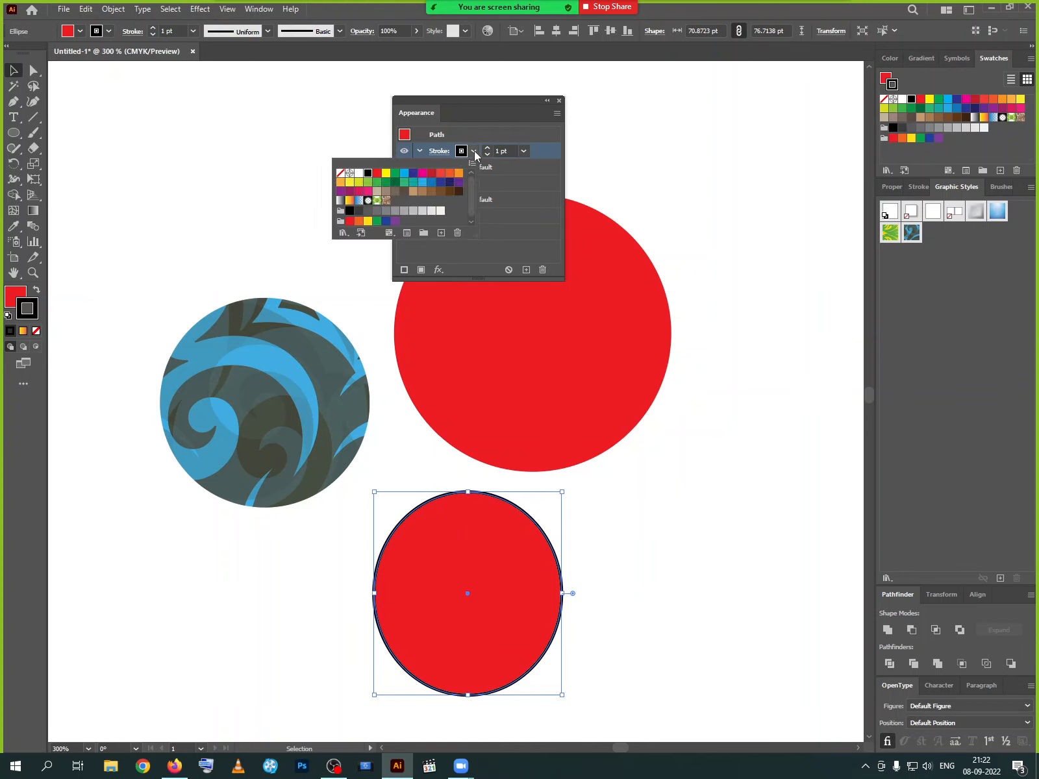
left_click(459, 173)
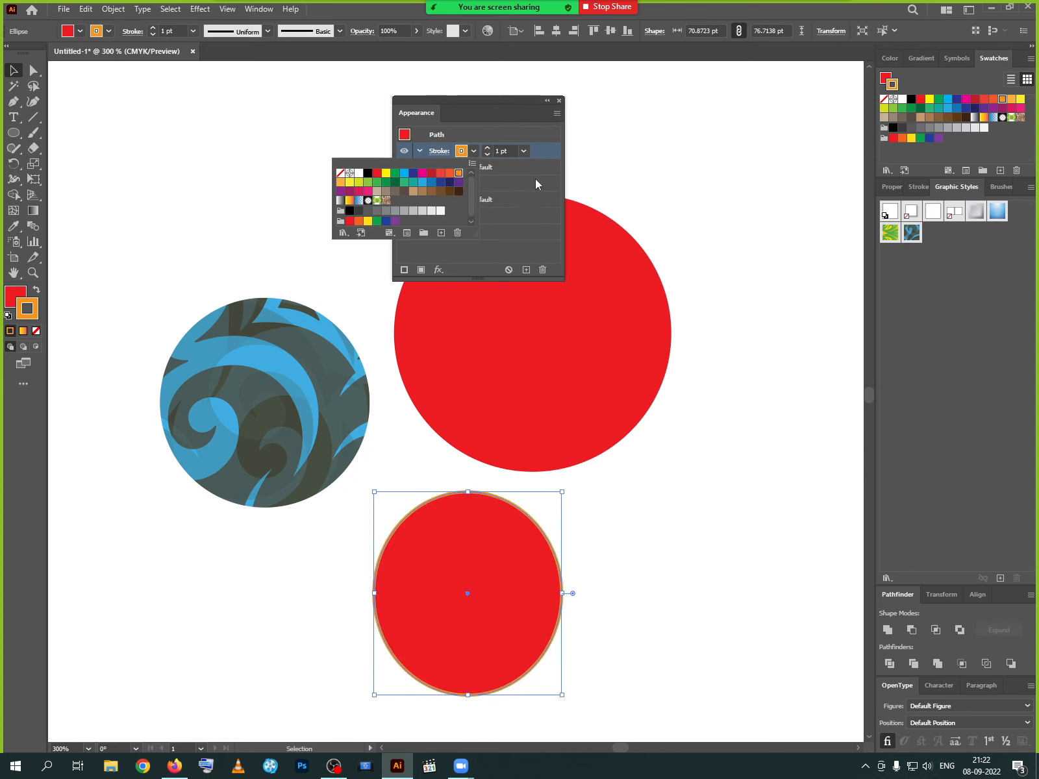
left_click(534, 129)
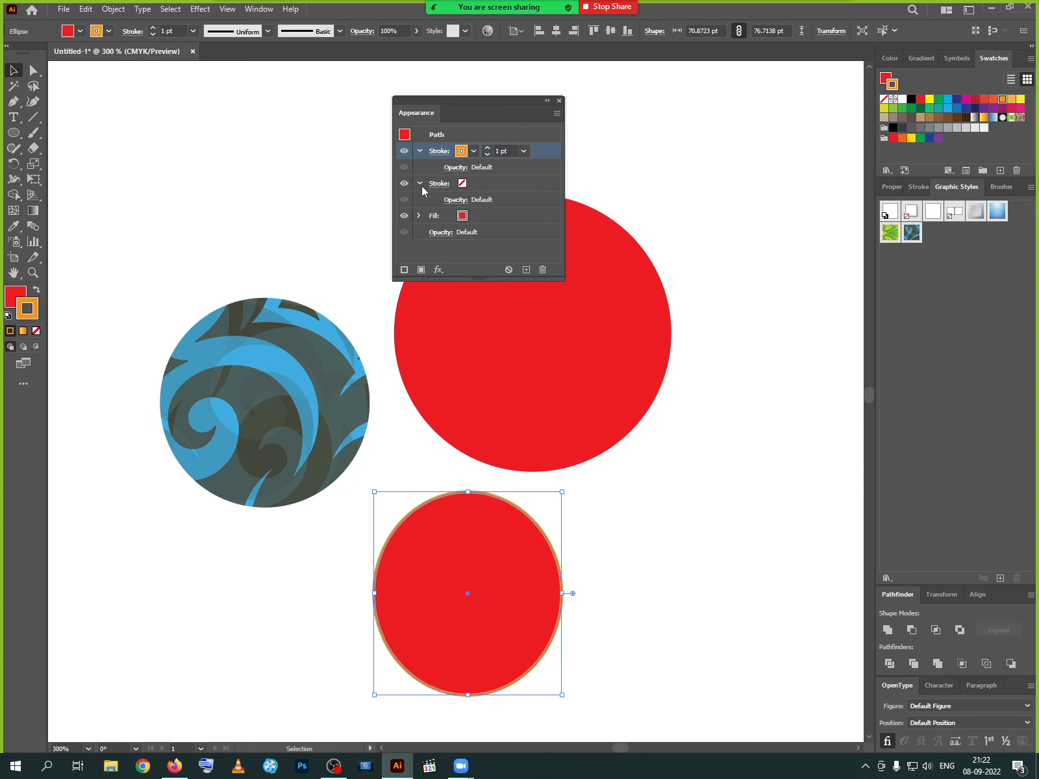
Set the small ellipse's second, lower stroke to blue with a weight of 20 pt.
left_click(463, 185)
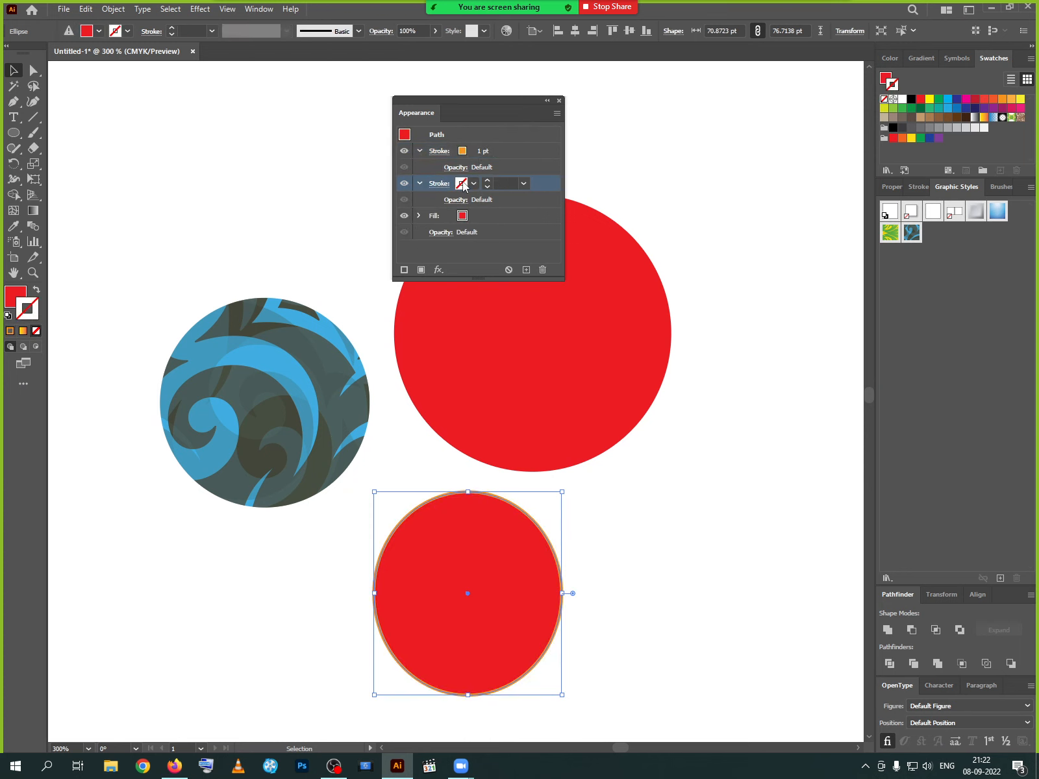
left_click(462, 184)
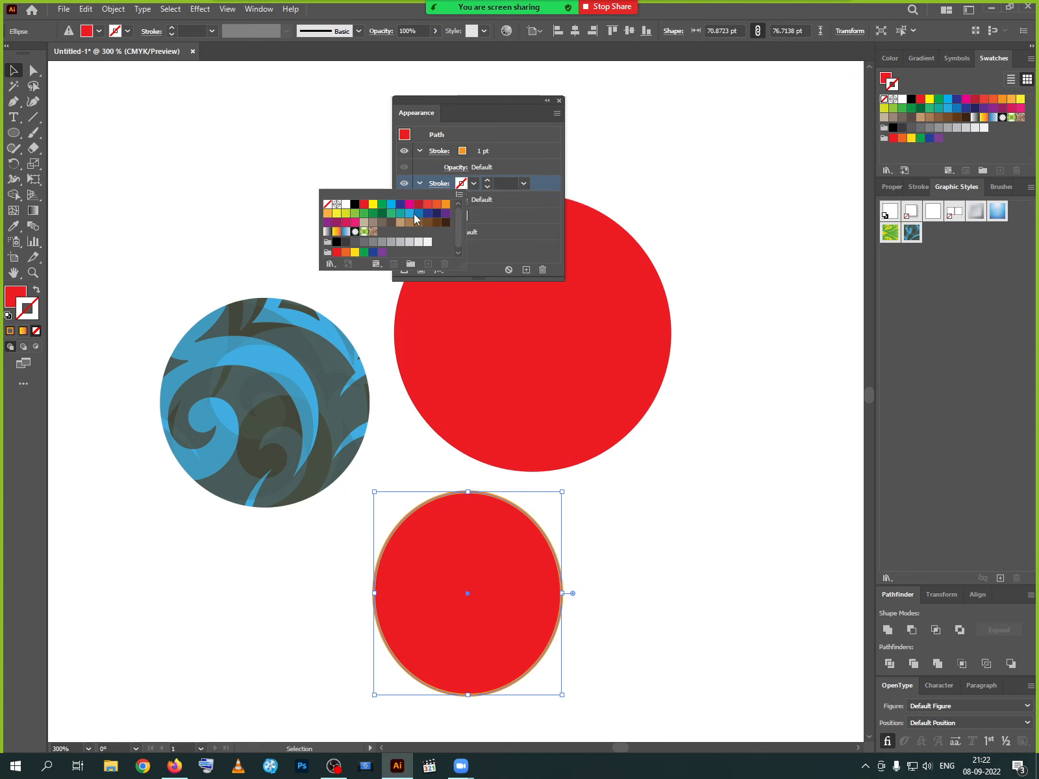
left_click(419, 214)
left_click(524, 183)
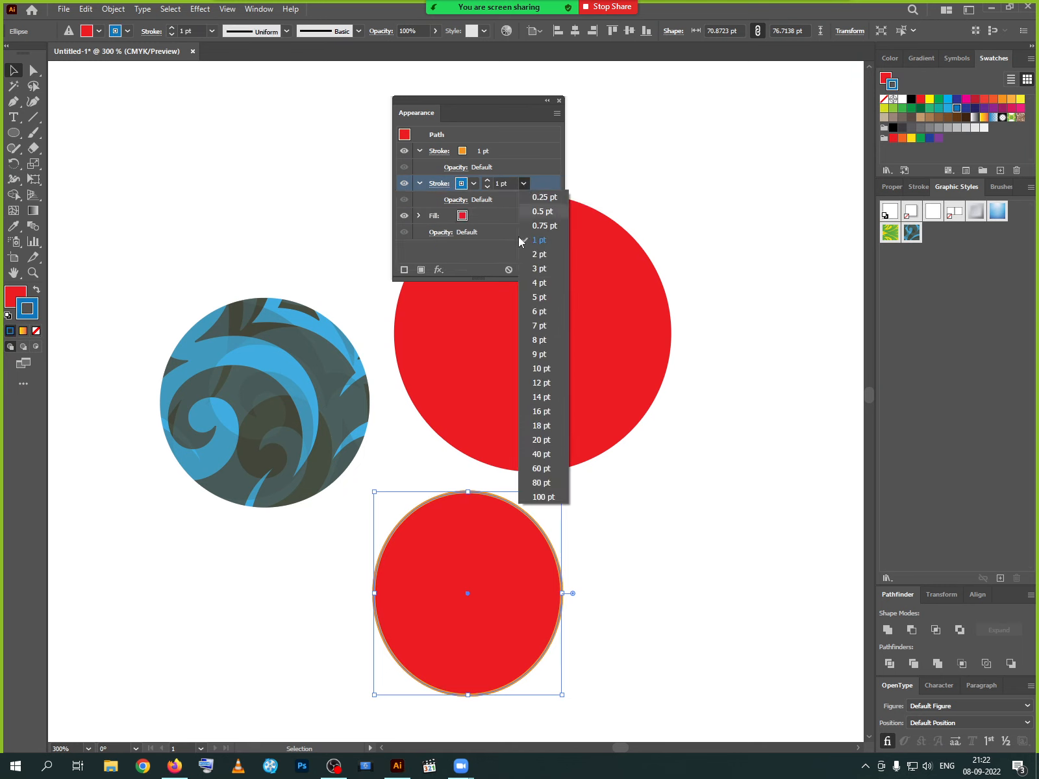
left_click(543, 441)
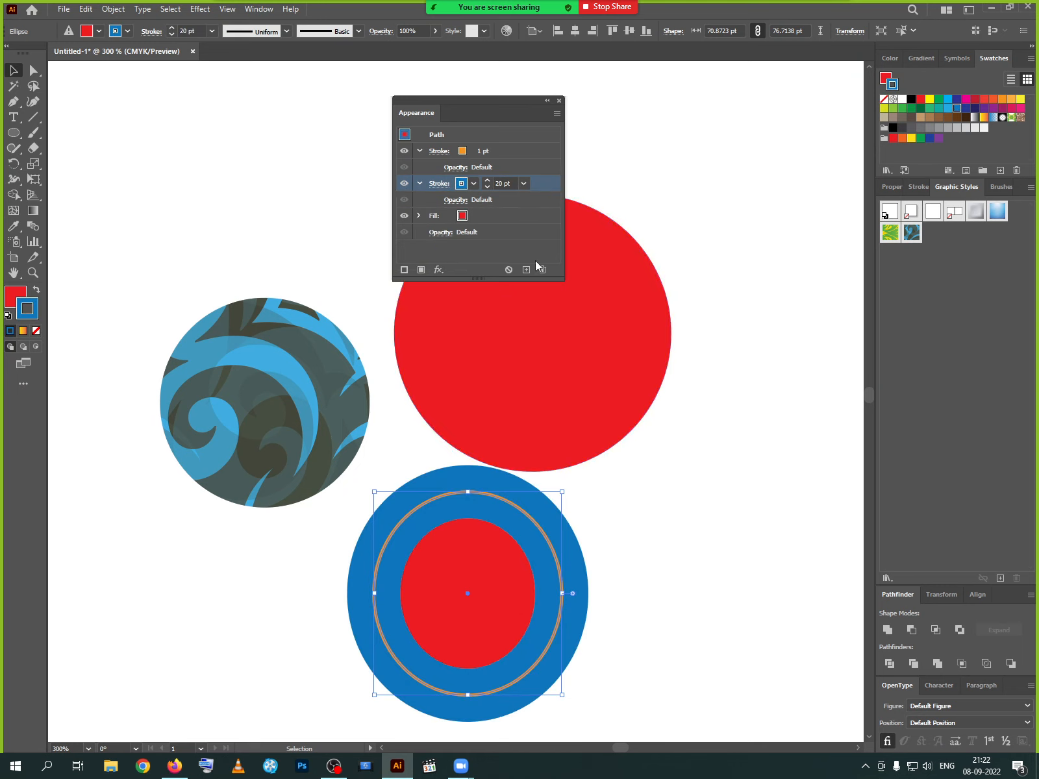
Set the small ellipse's orange stroke weight to 14 pt.
left_click(508, 151)
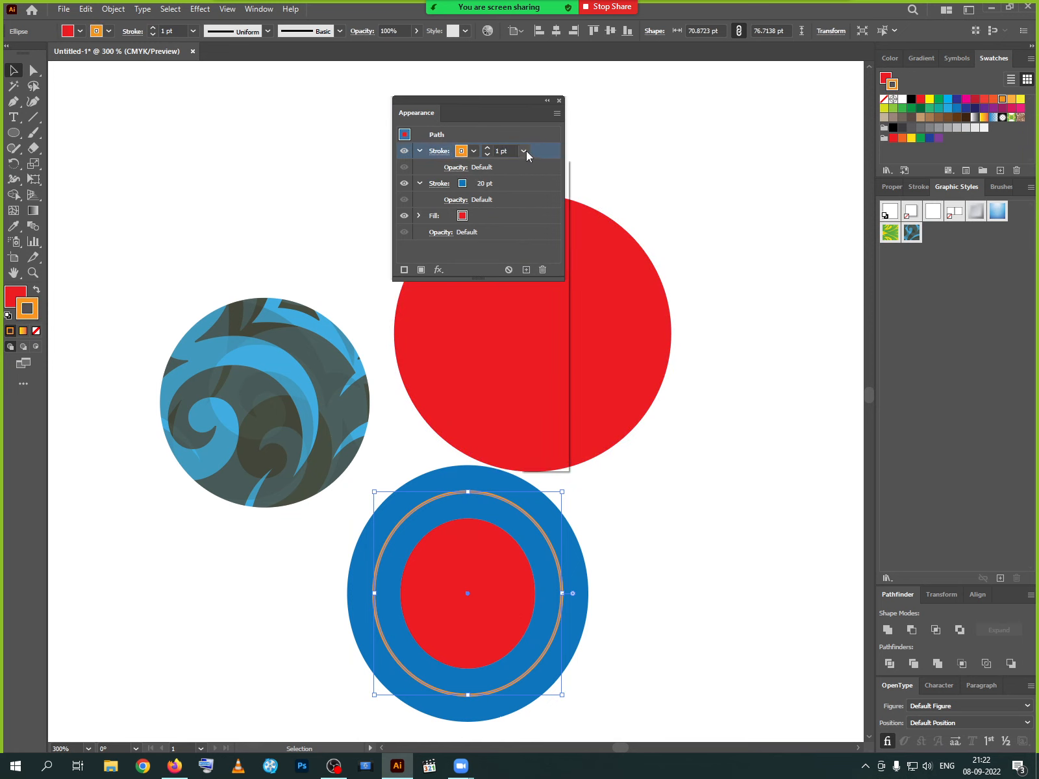
left_click(523, 151)
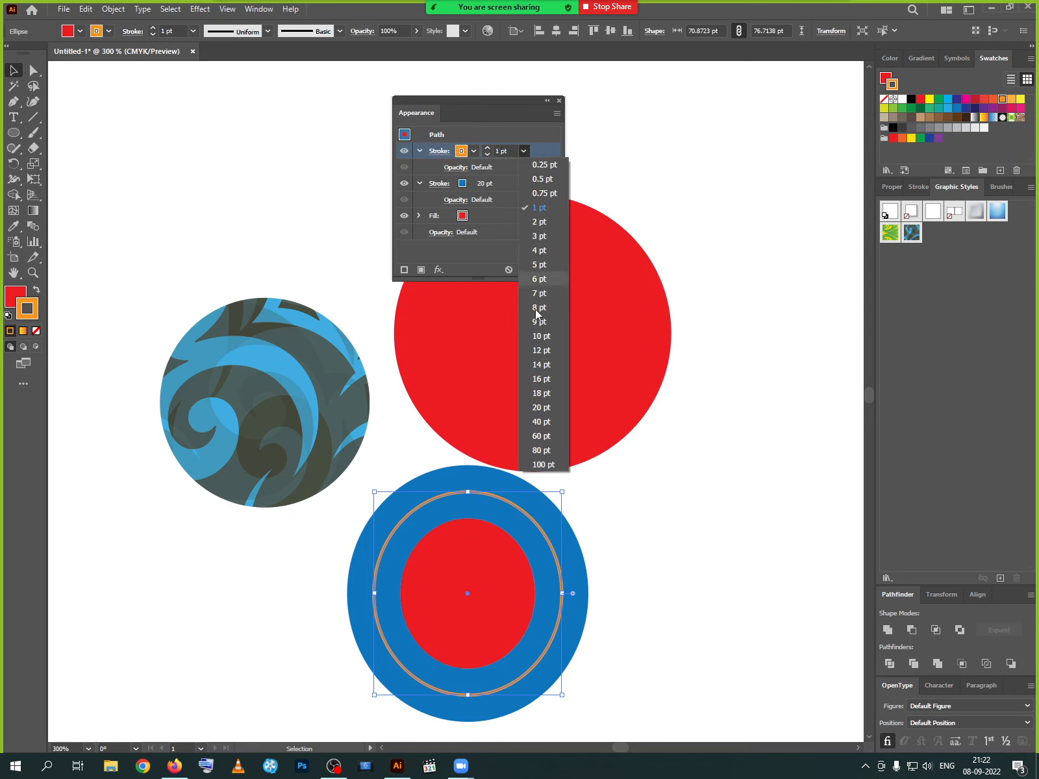
left_click(544, 364)
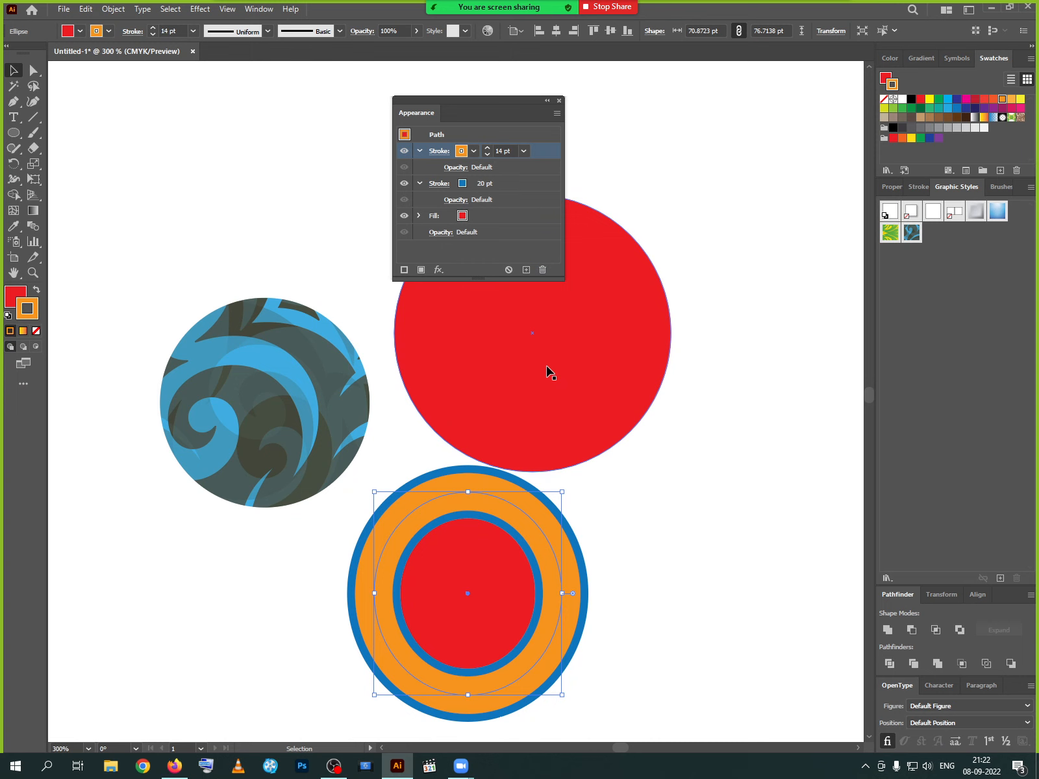
Add a third stroke on top of the small ellipse, 7 pt wide and green, and close the Appearance settings.
left_click(404, 270)
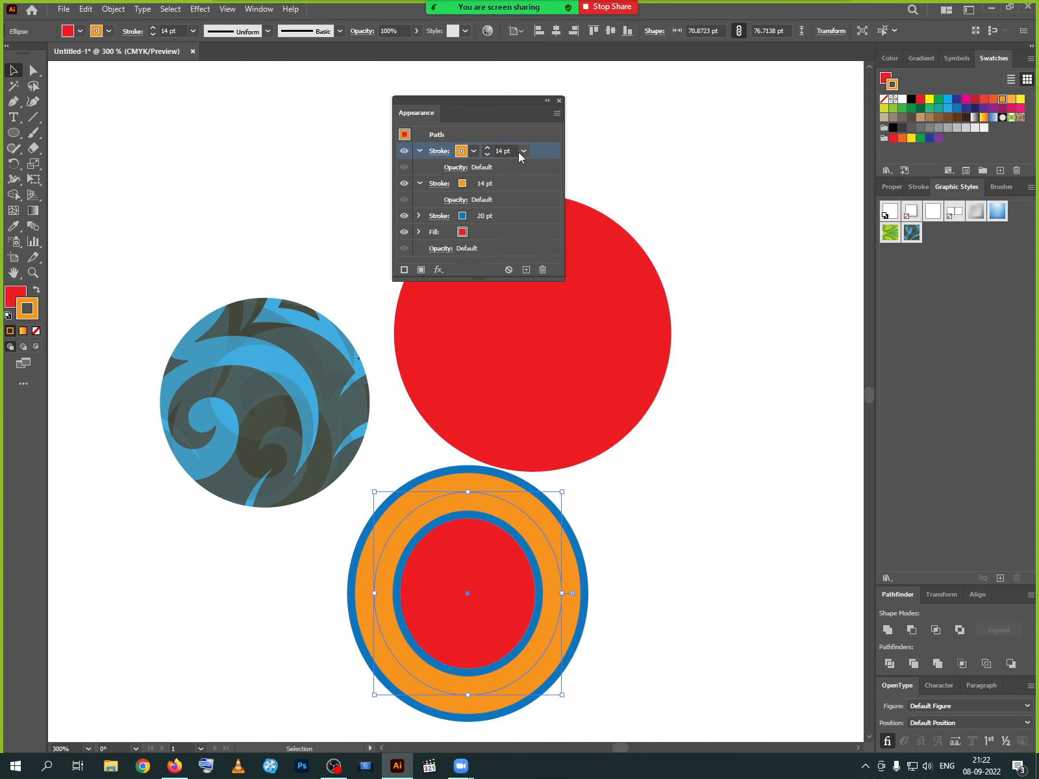
left_click(524, 151)
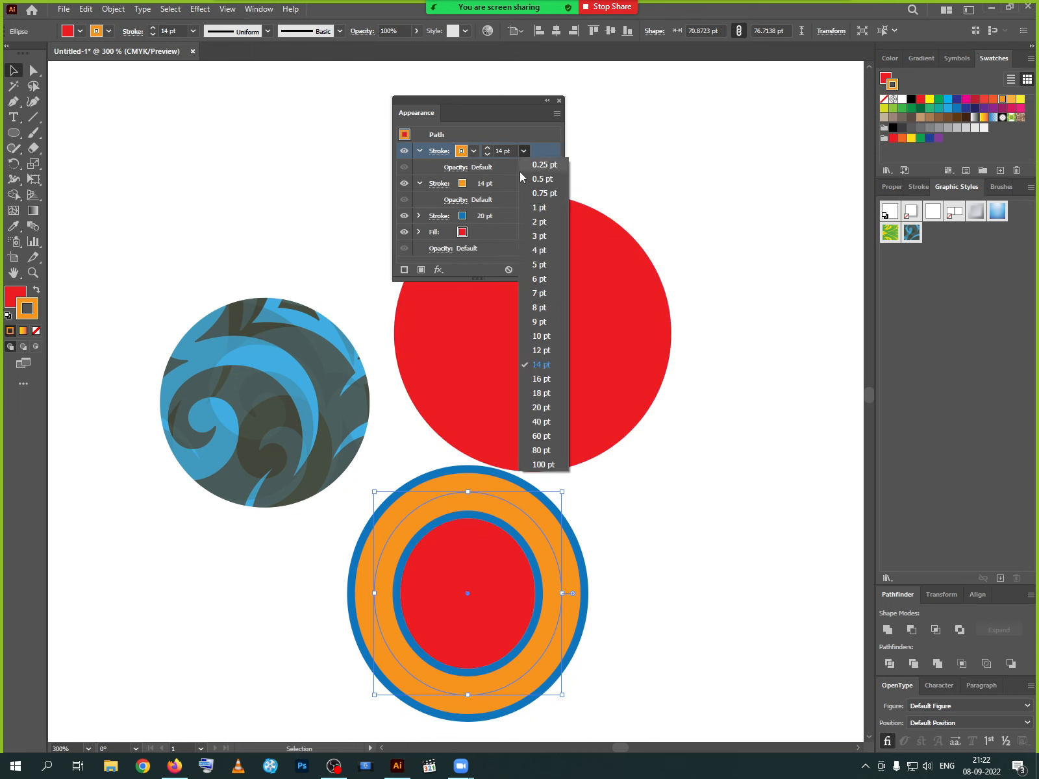
left_click(543, 293)
left_click(473, 151)
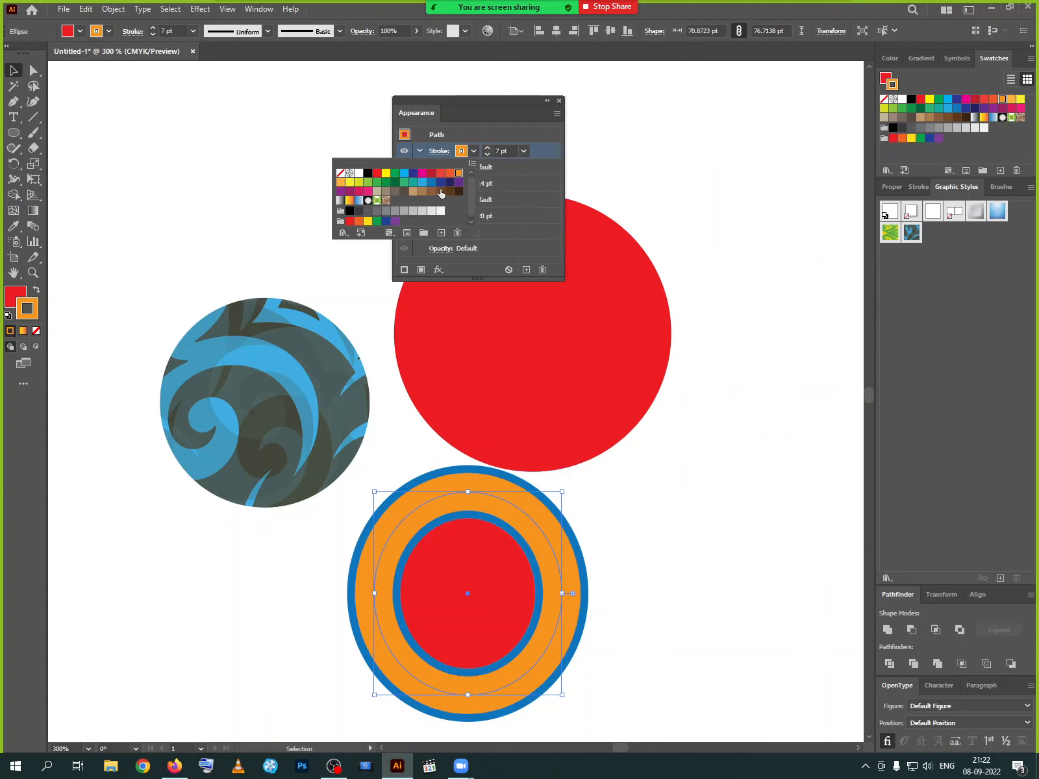
left_click(394, 173)
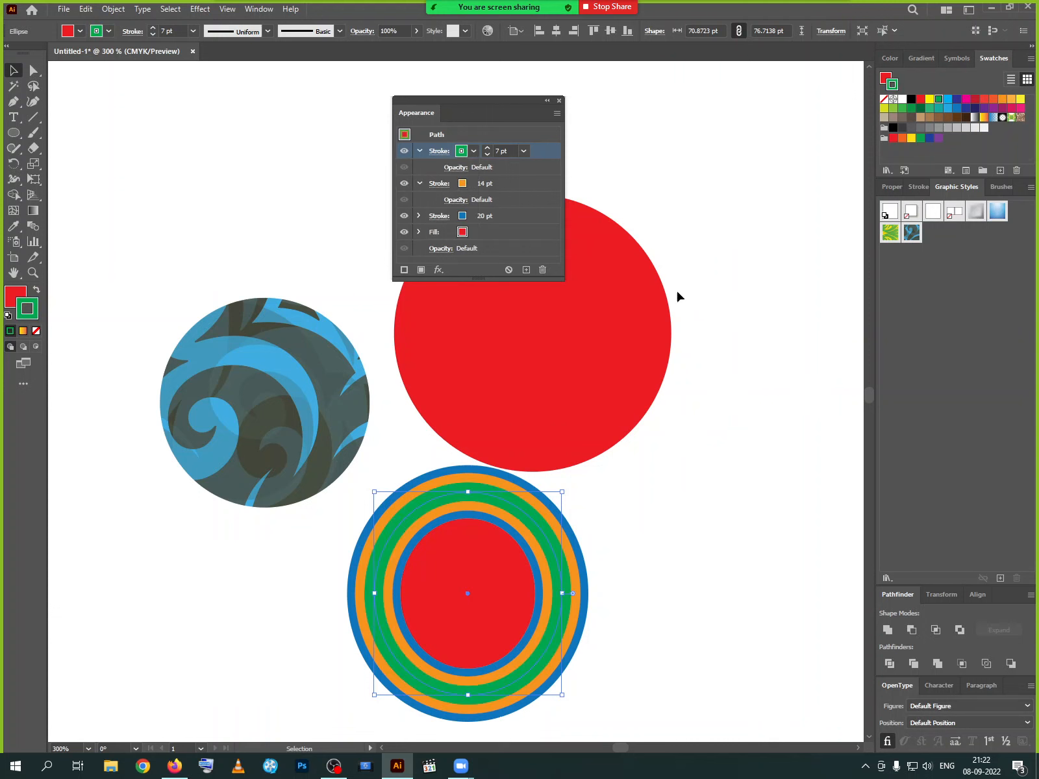
left_click(558, 101)
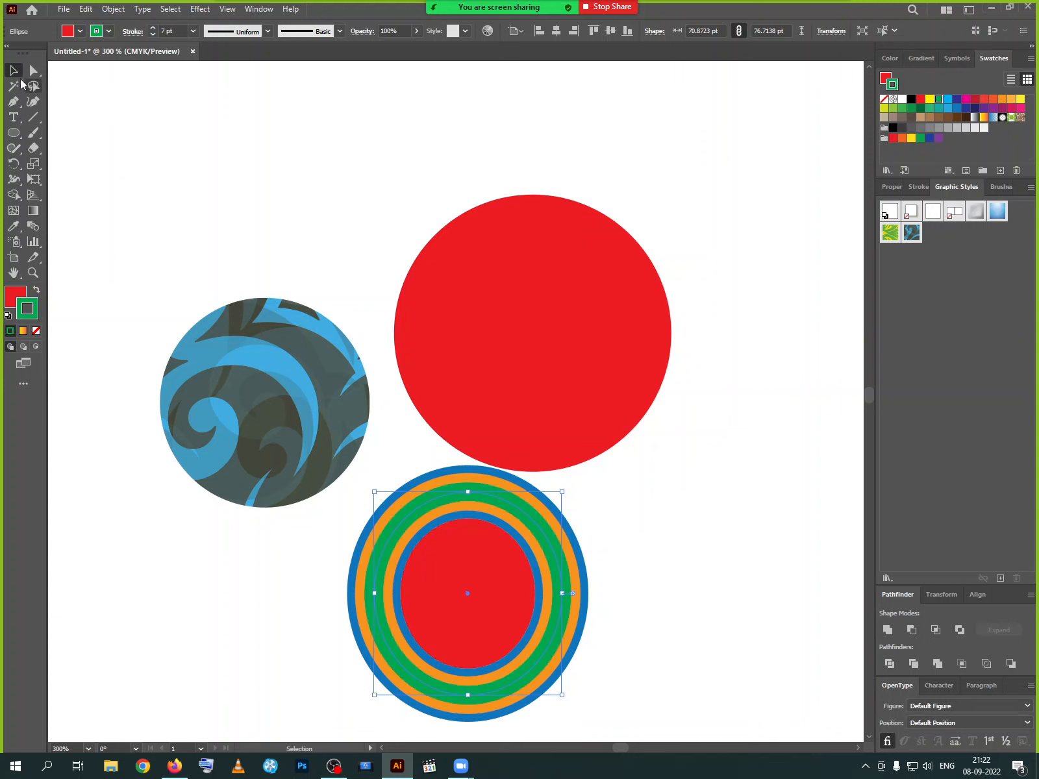
Move the large red circle up and to the right, clear of the striped ellipse.
left_click(292, 247)
left_click(493, 346)
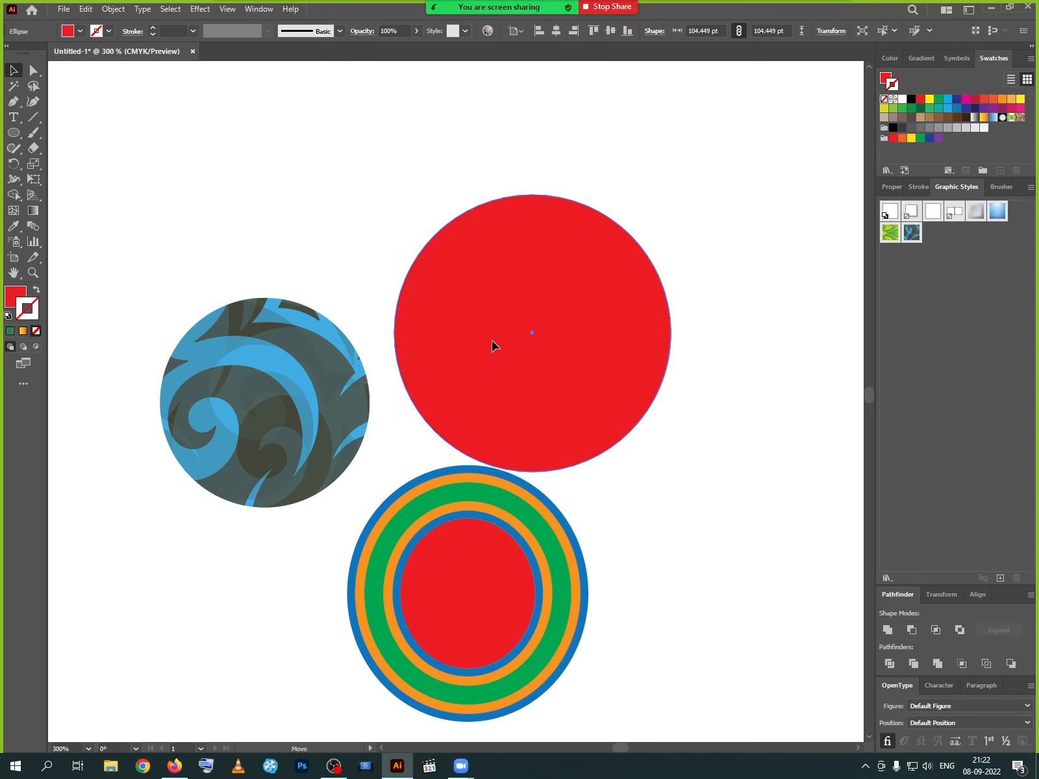
left_click_drag(492, 345, 510, 306)
Sample the light blue of the swirl-pattern circle with the Eyedropper to fill the large circle.
left_click(16, 225)
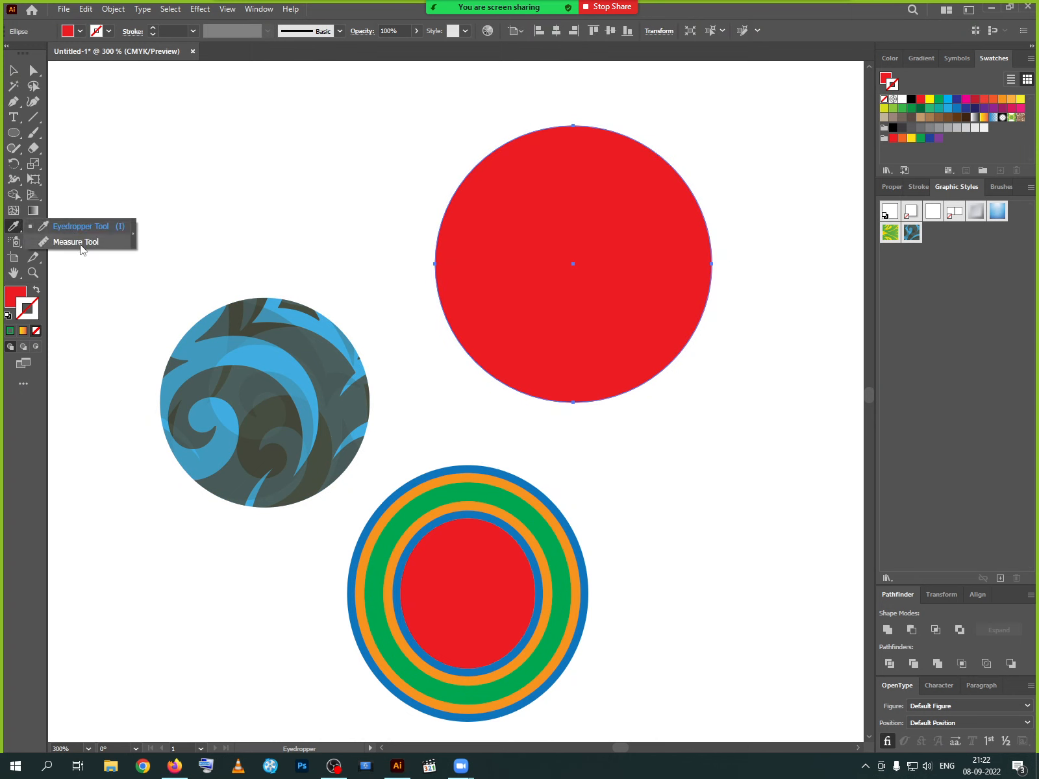
left_click(81, 230)
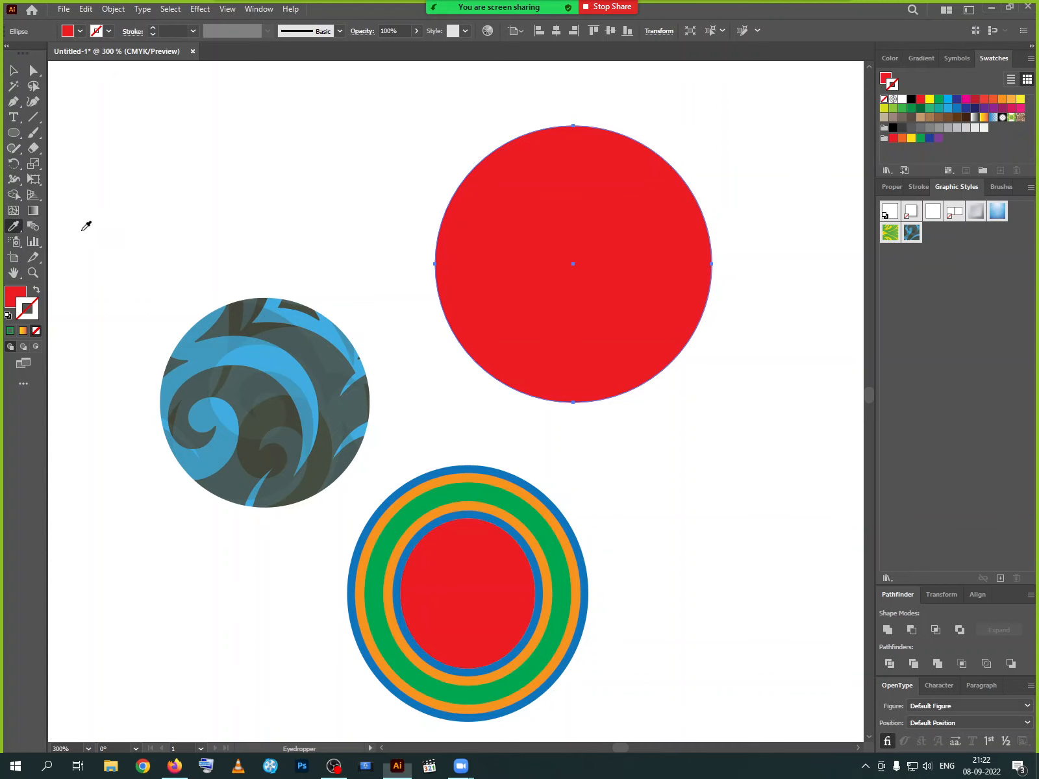
left_click(303, 406)
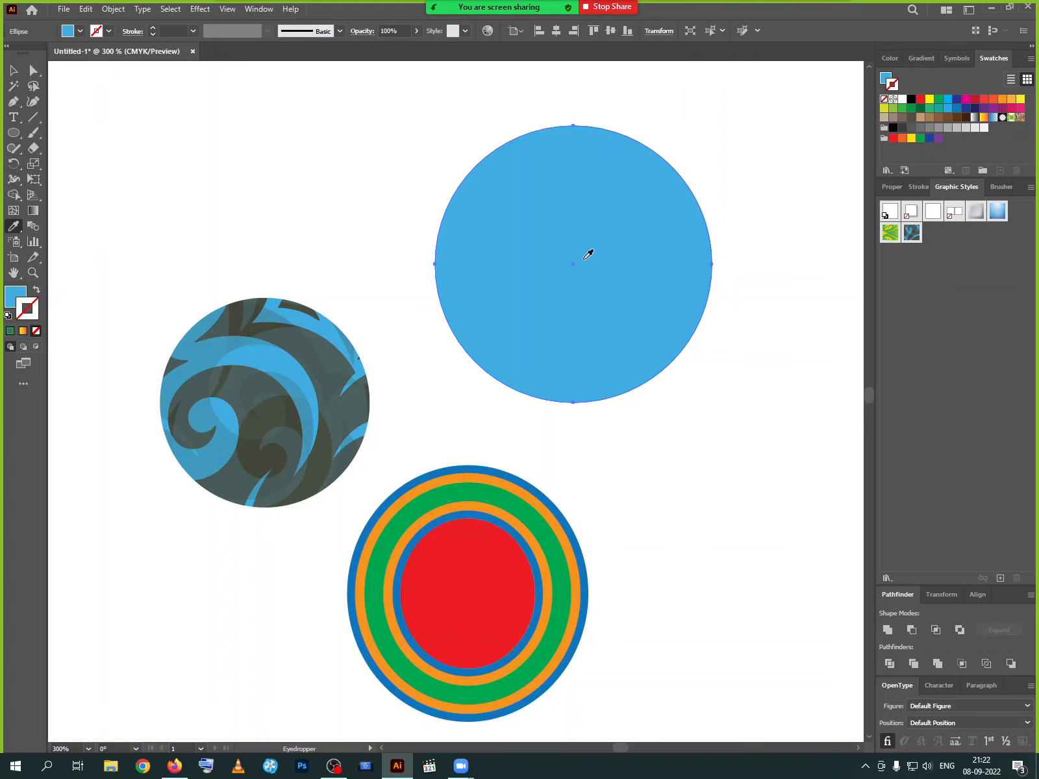
Try the striped ellipse's red fill with green stroke, its orange and its blue on the large circle with the Eyedropper.
left_click(492, 489)
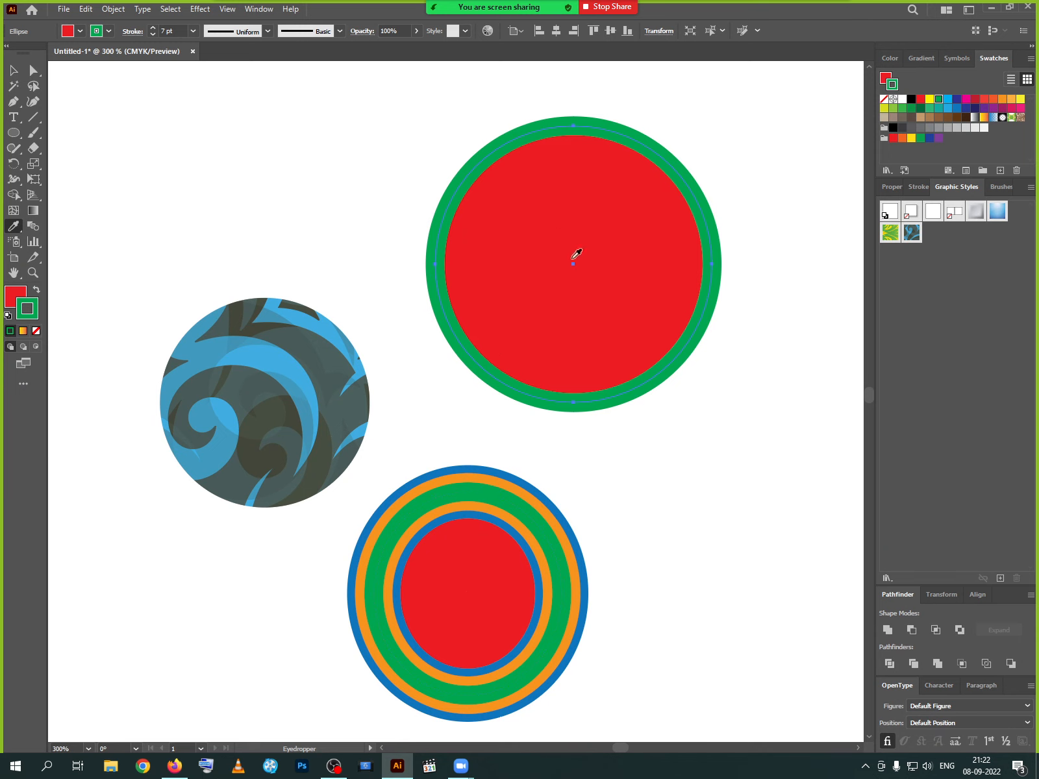
left_click(534, 495)
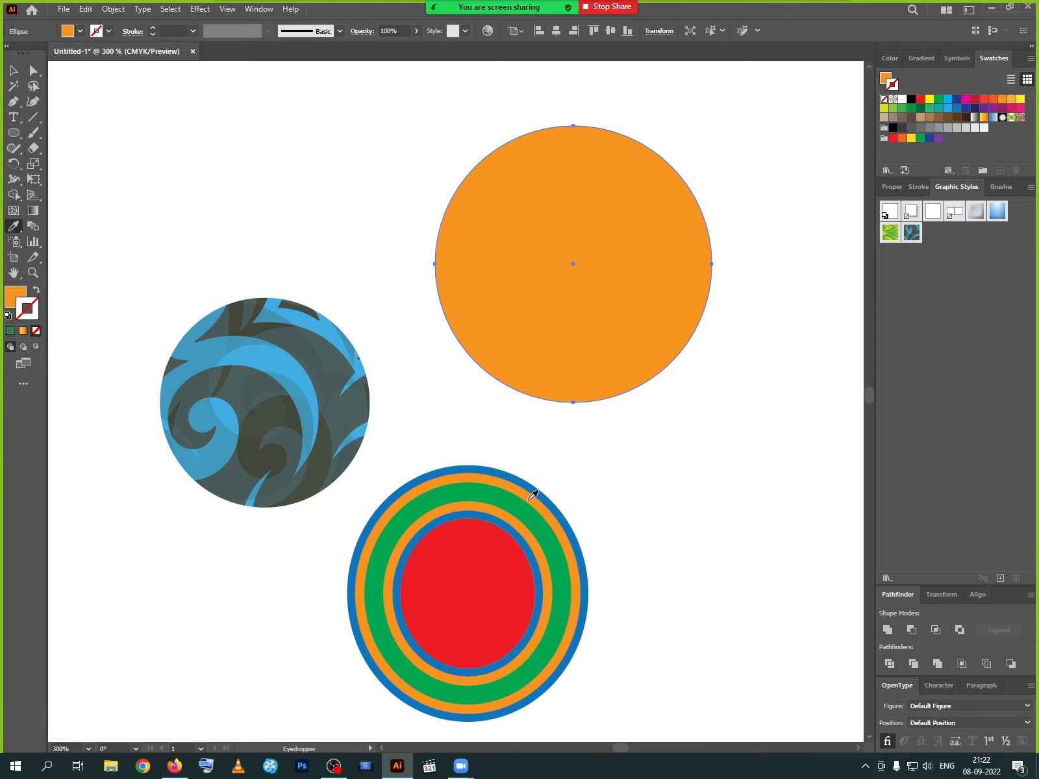
left_click(531, 517)
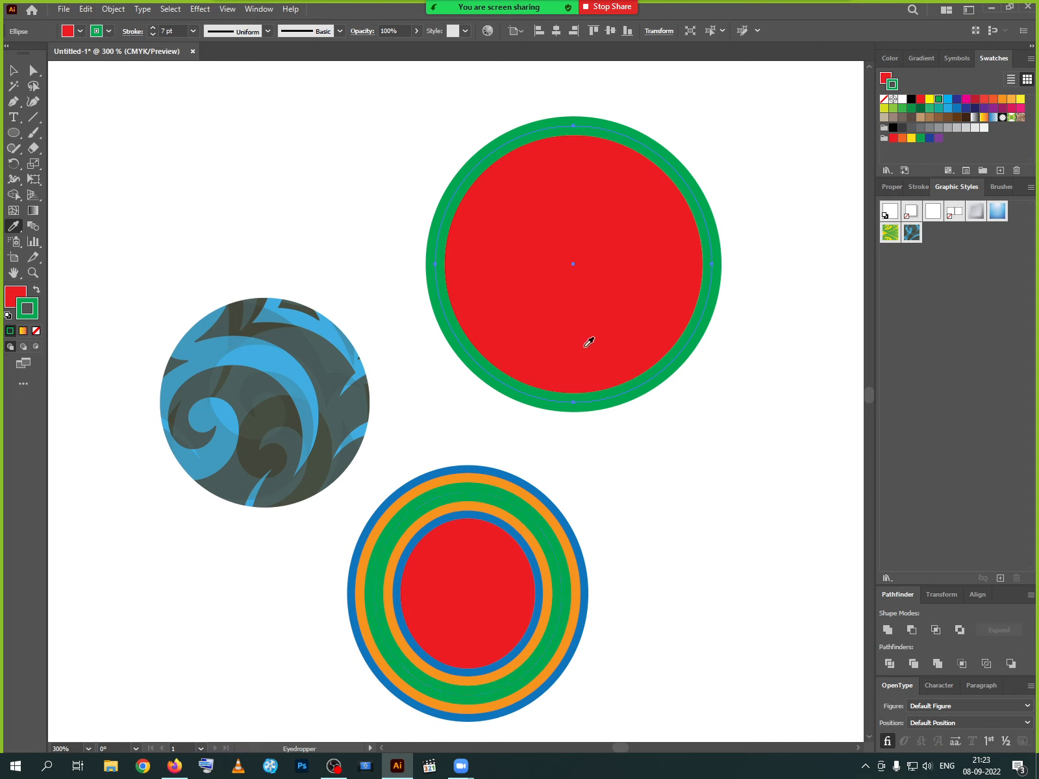
left_click(571, 532)
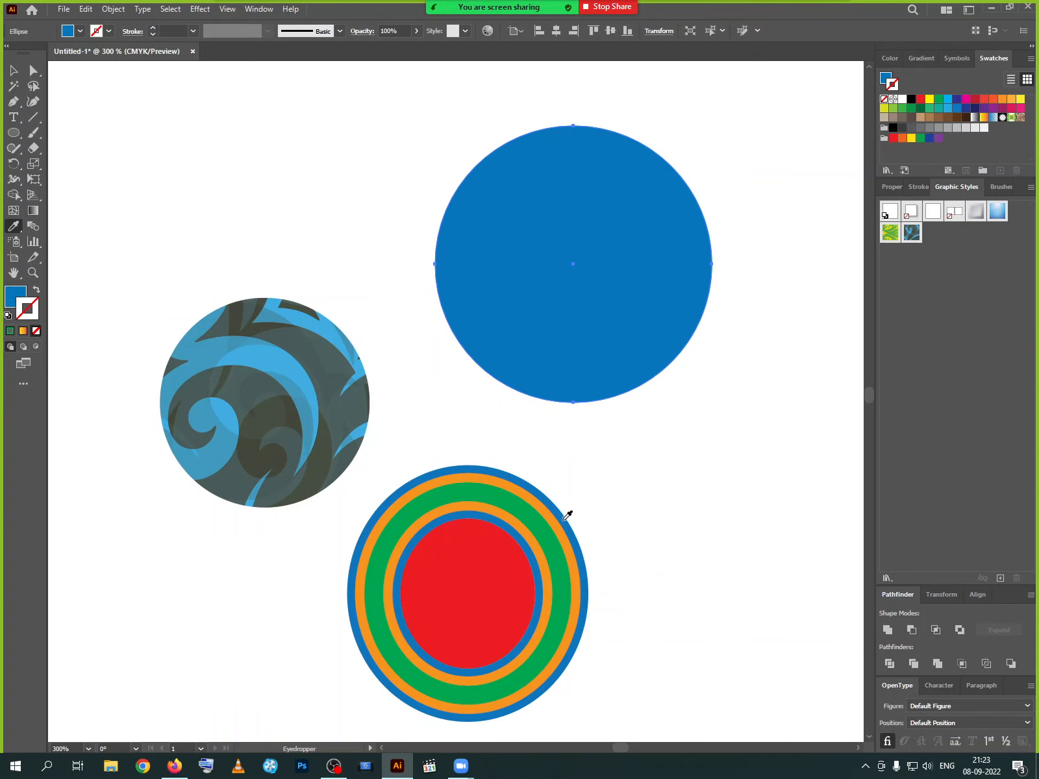
left_click(517, 547)
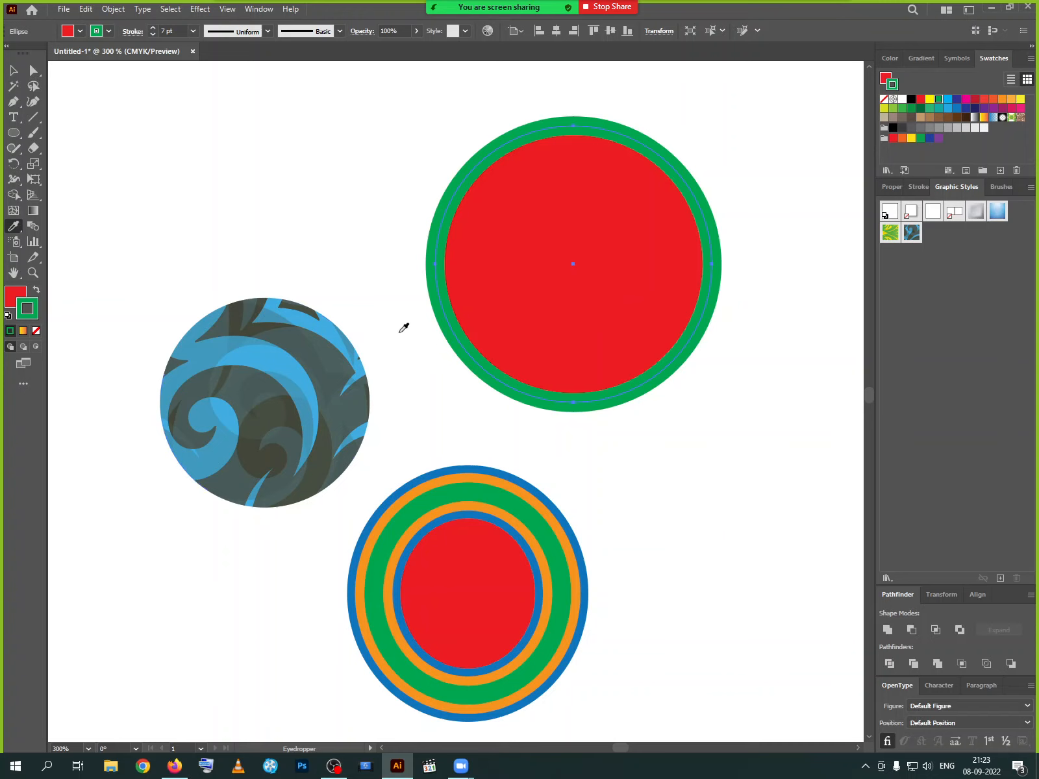
Recolour the large circle with the swirl pattern's light blue, undo it, and sample the light blue again.
left_click(323, 380)
key("ctrl+z")
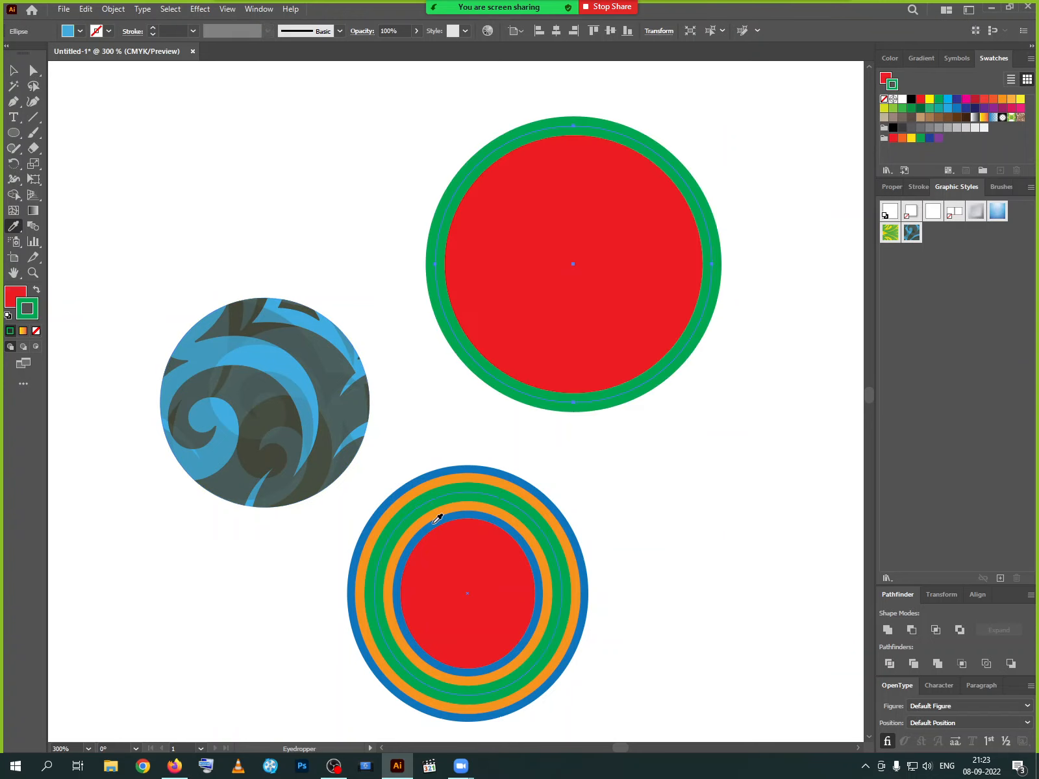
left_click(309, 413)
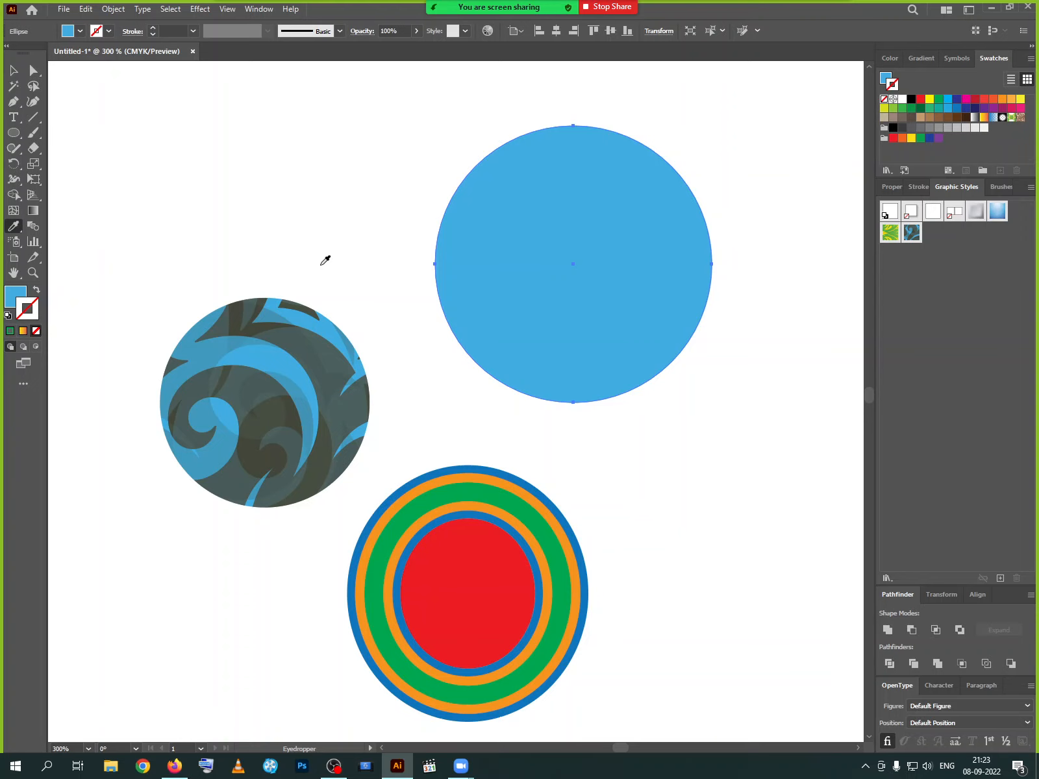
Select the large circle, the swirl-pattern circle and the striped ellipse together and delete them.
left_click(13, 70)
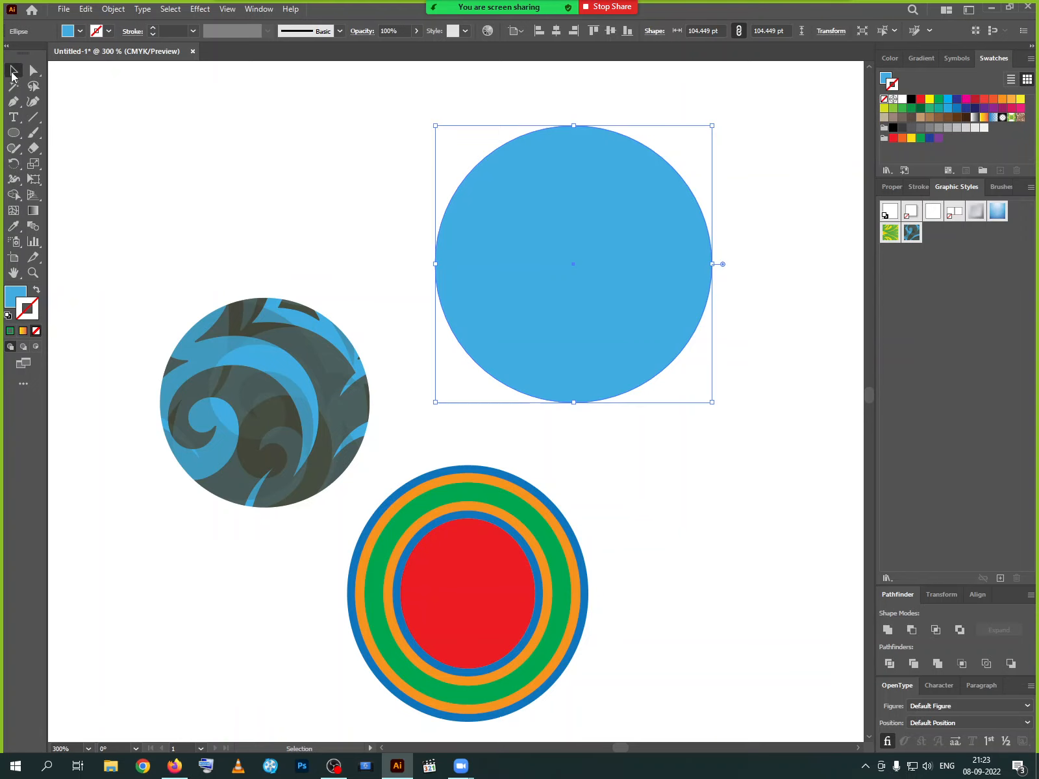
left_click_drag(172, 246, 518, 496)
key("Delete")
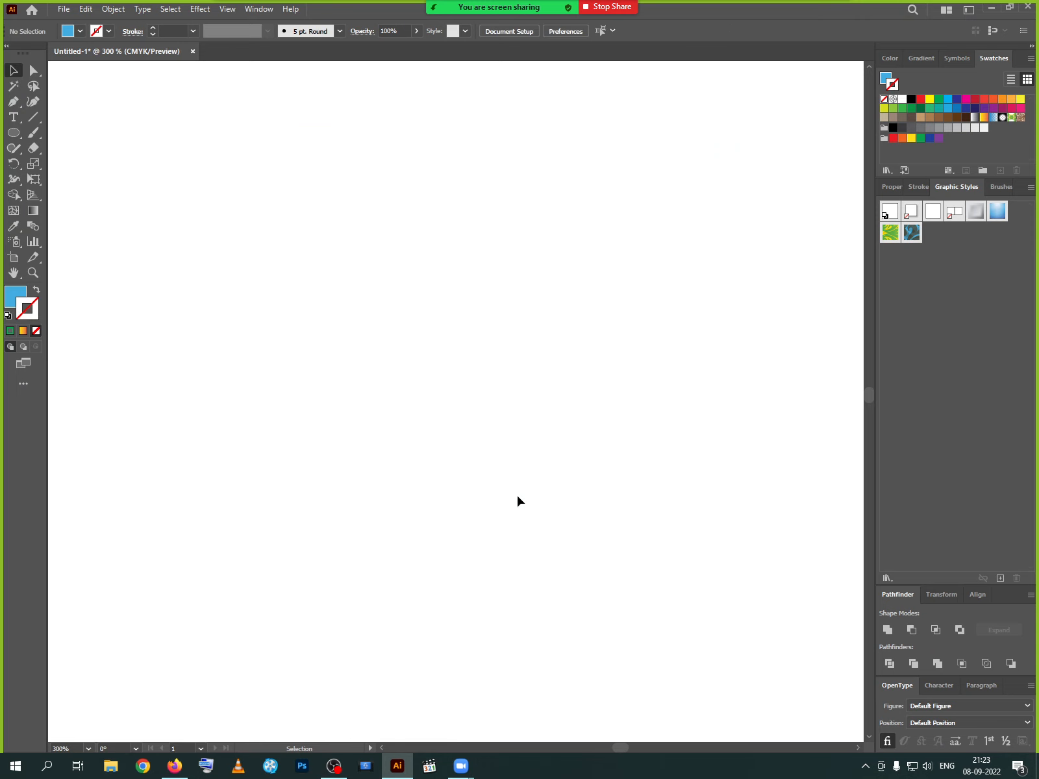
Draw a light blue ellipse about 150 by 163 pt near the artboard's upper-left corner.
key("a")
scroll(324, 375, "down", 4)
key("v")
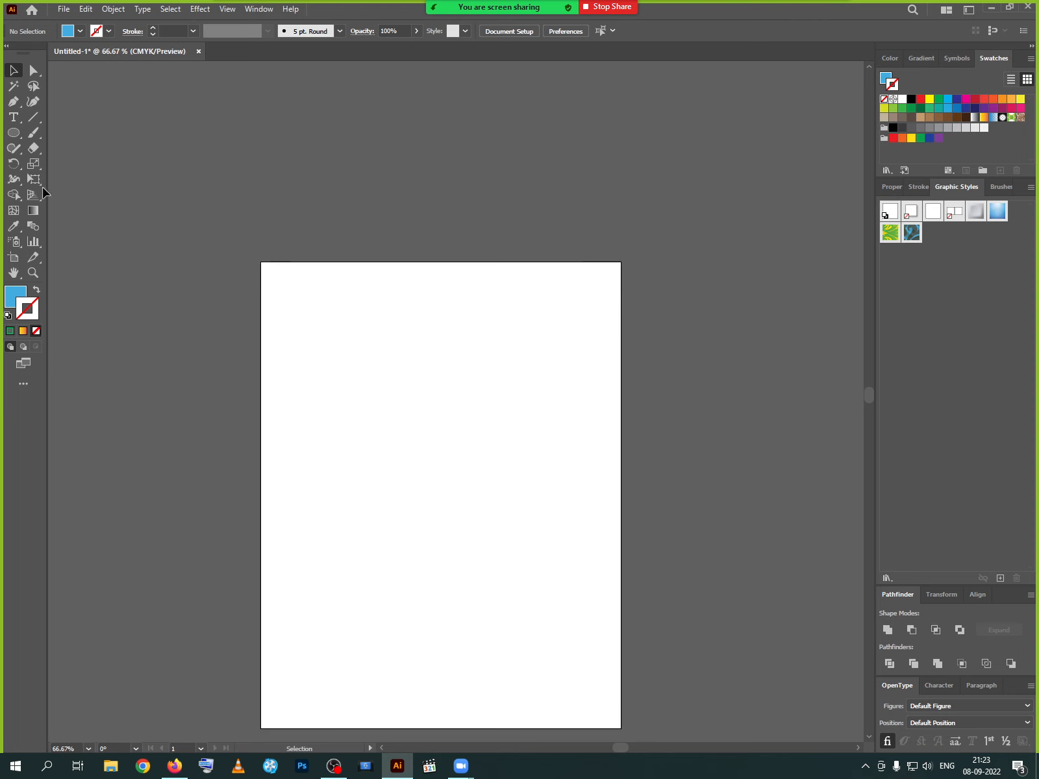
left_click(13, 133)
left_click_drag(303, 340, 374, 409)
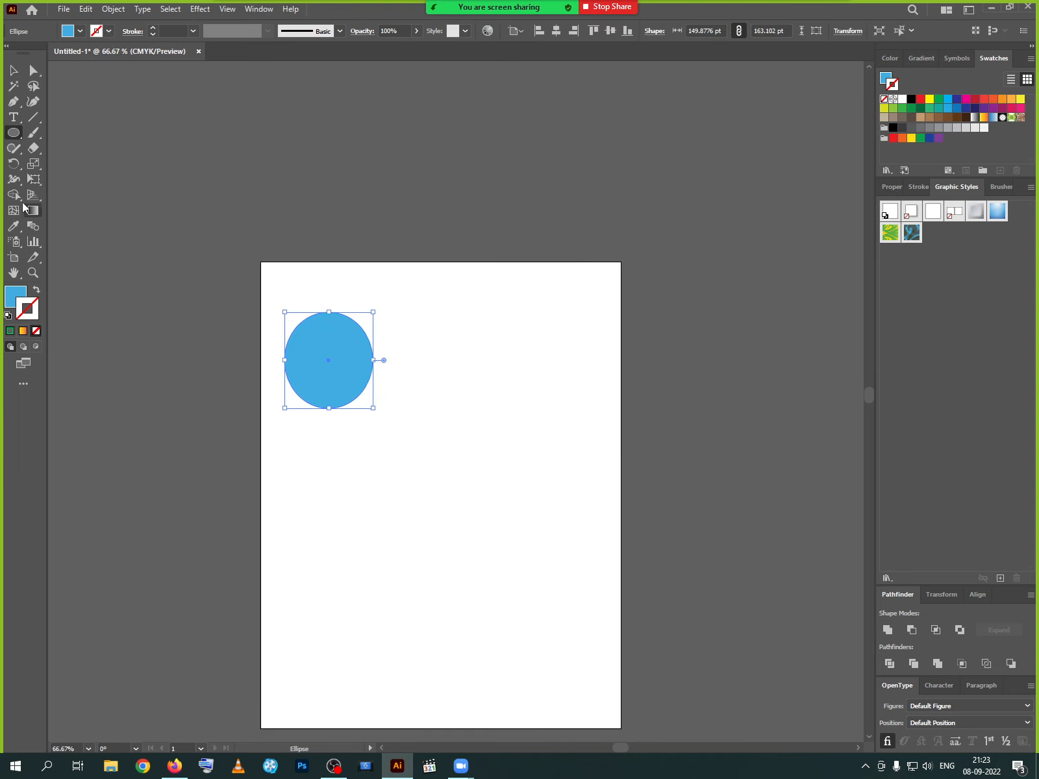
Draw a five-pointed star in the artboard's lower right and a hexagon outside its lower-left edge.
left_click_drag(13, 132, 58, 196)
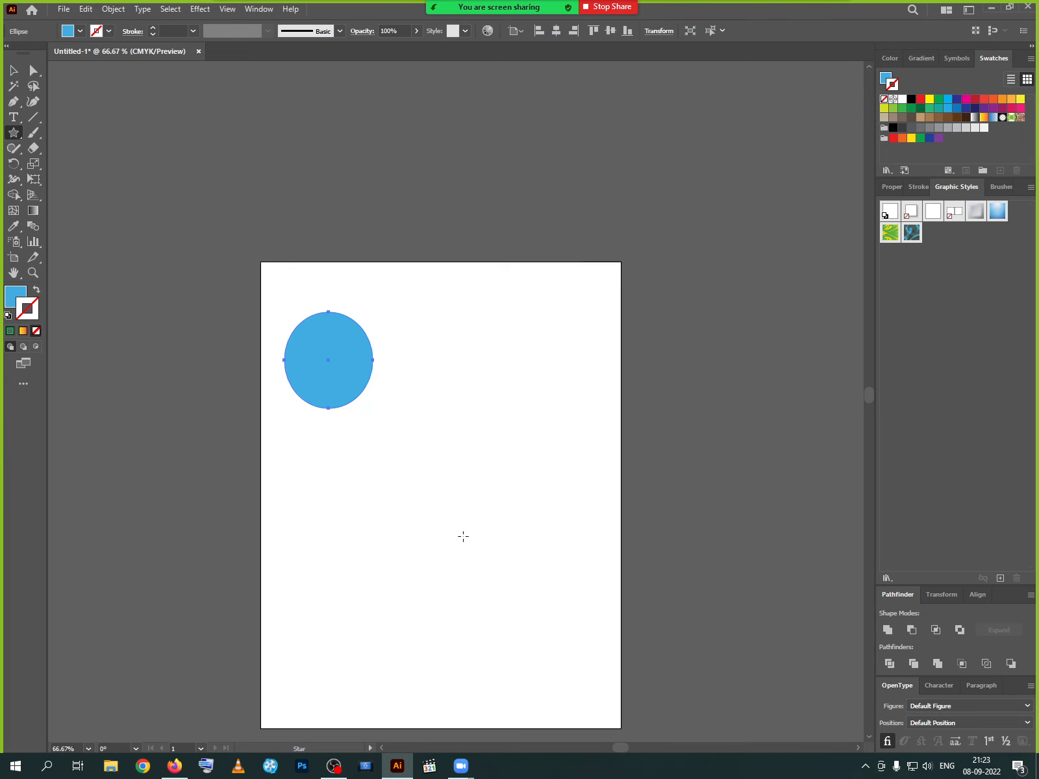
left_click_drag(524, 565, 578, 637)
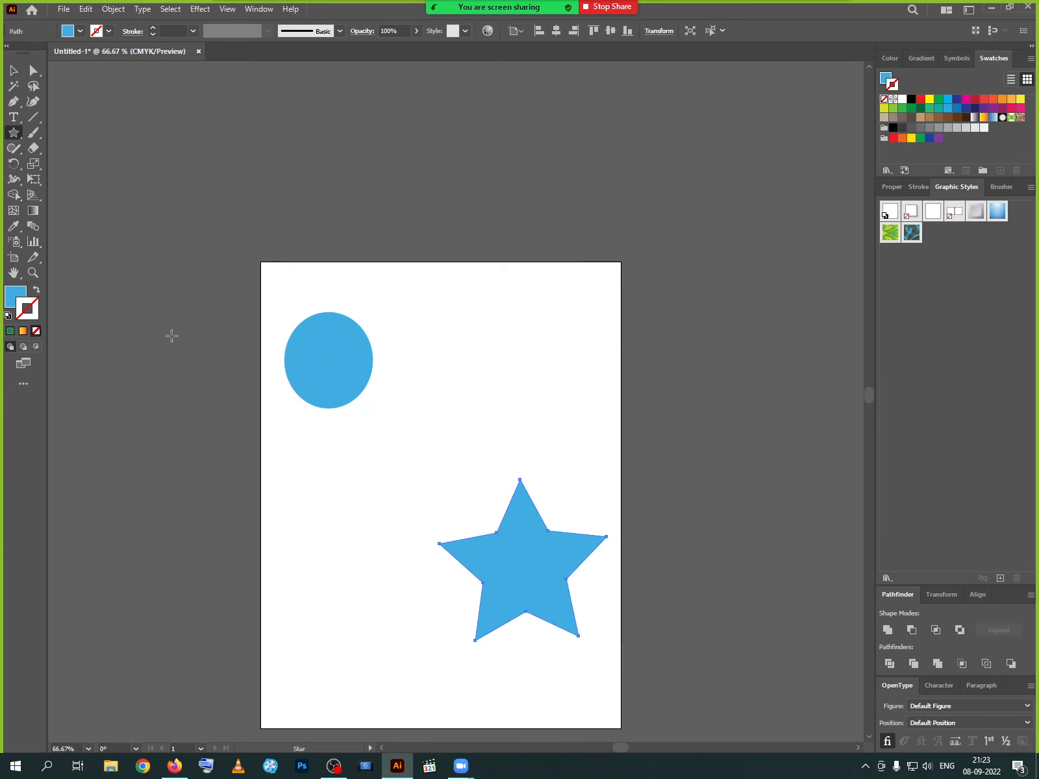
left_click_drag(13, 133, 56, 183)
left_click_drag(177, 578, 217, 617)
Select the ellipse, star and hexagon, and blend them with the Blend tool from ellipse to star to hexagon.
left_click(12, 74)
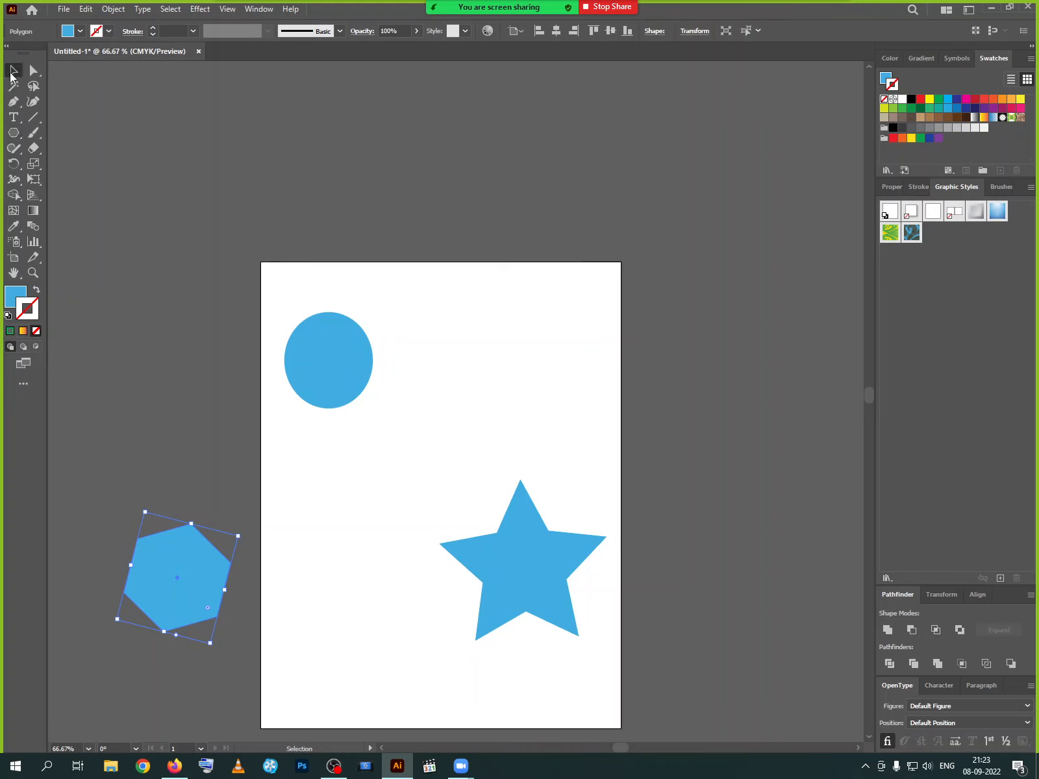
left_click_drag(130, 294, 538, 641)
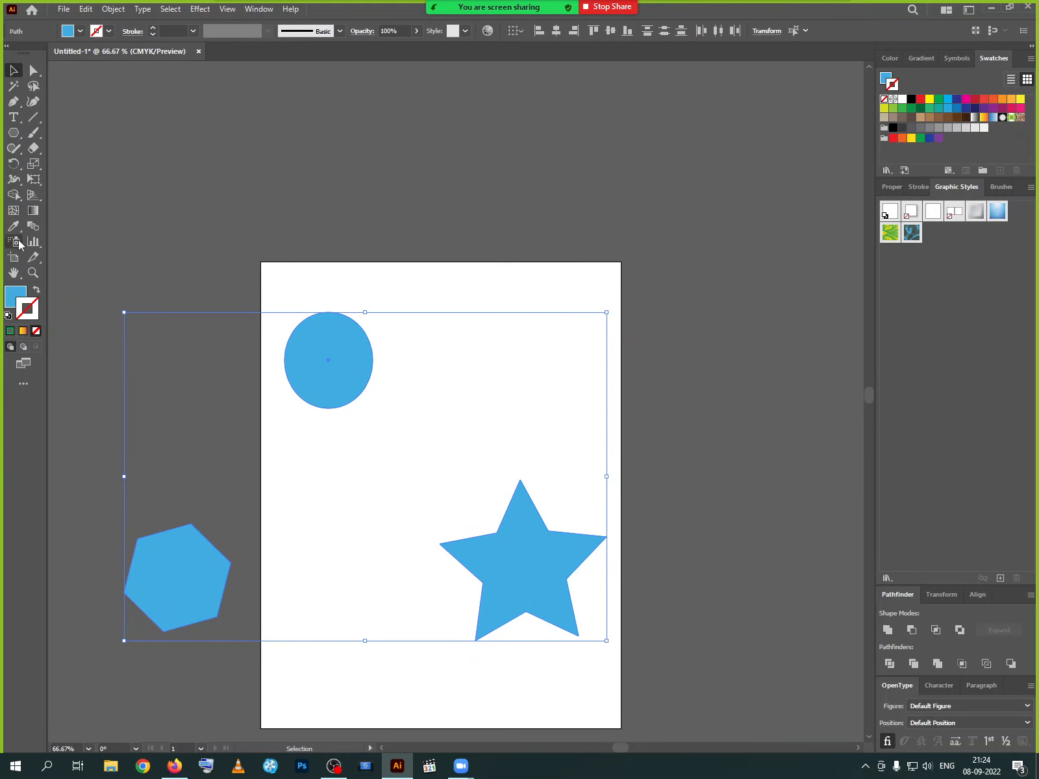
left_click(34, 231)
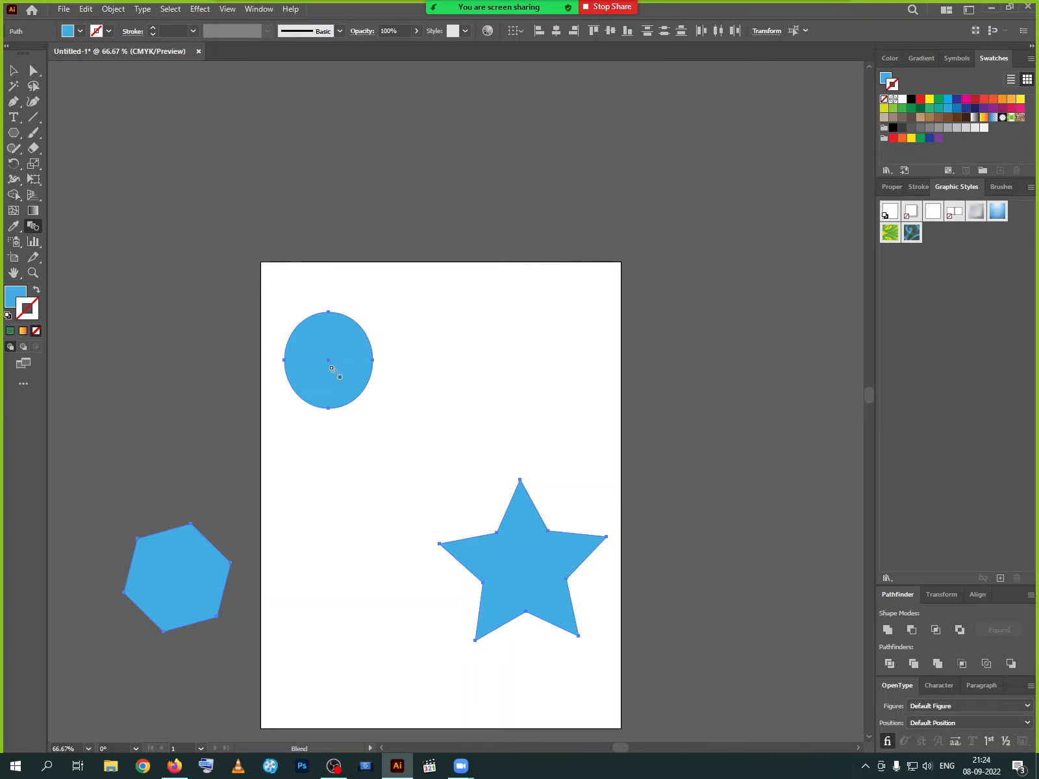
left_click(519, 597)
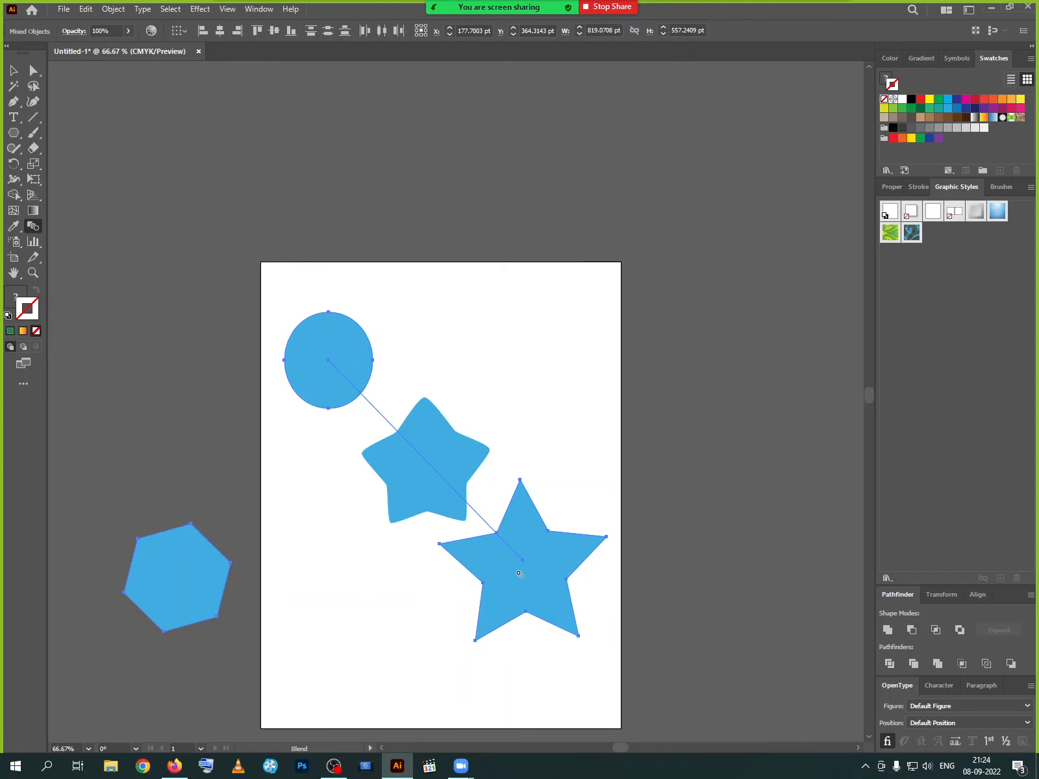
left_click(194, 592)
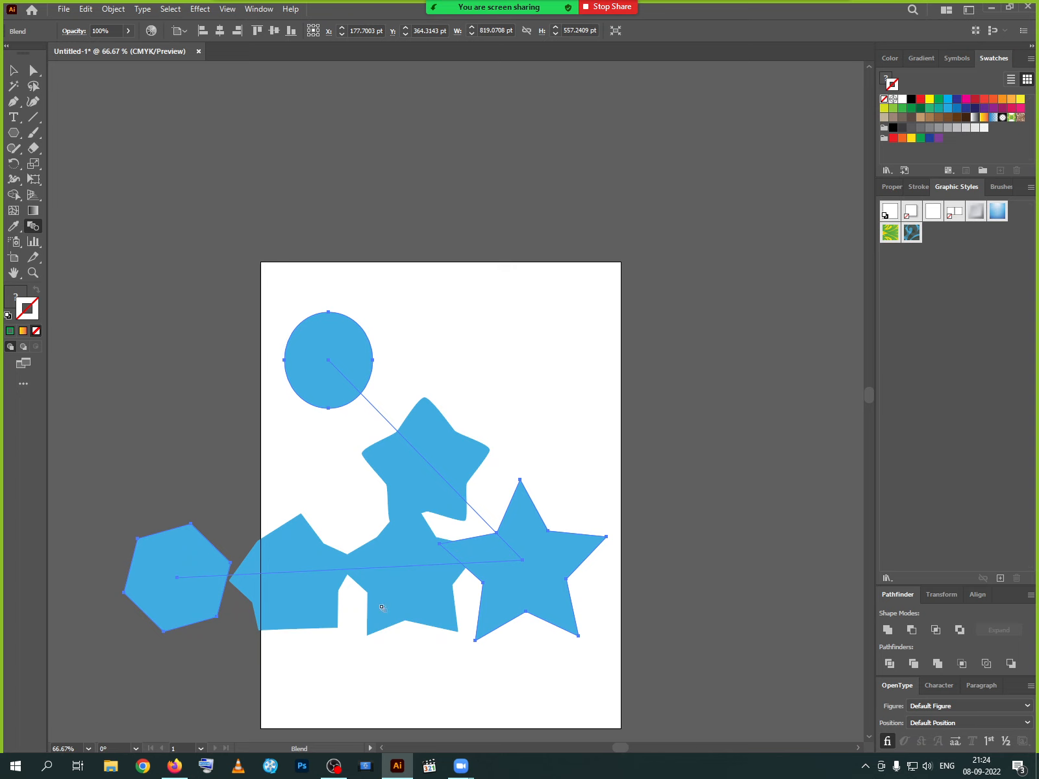
Move the whole blend up and to the right, and then its ellipse alone far beyond the artboard's upper-left corner.
key("a")
left_click_drag(304, 398, 350, 330)
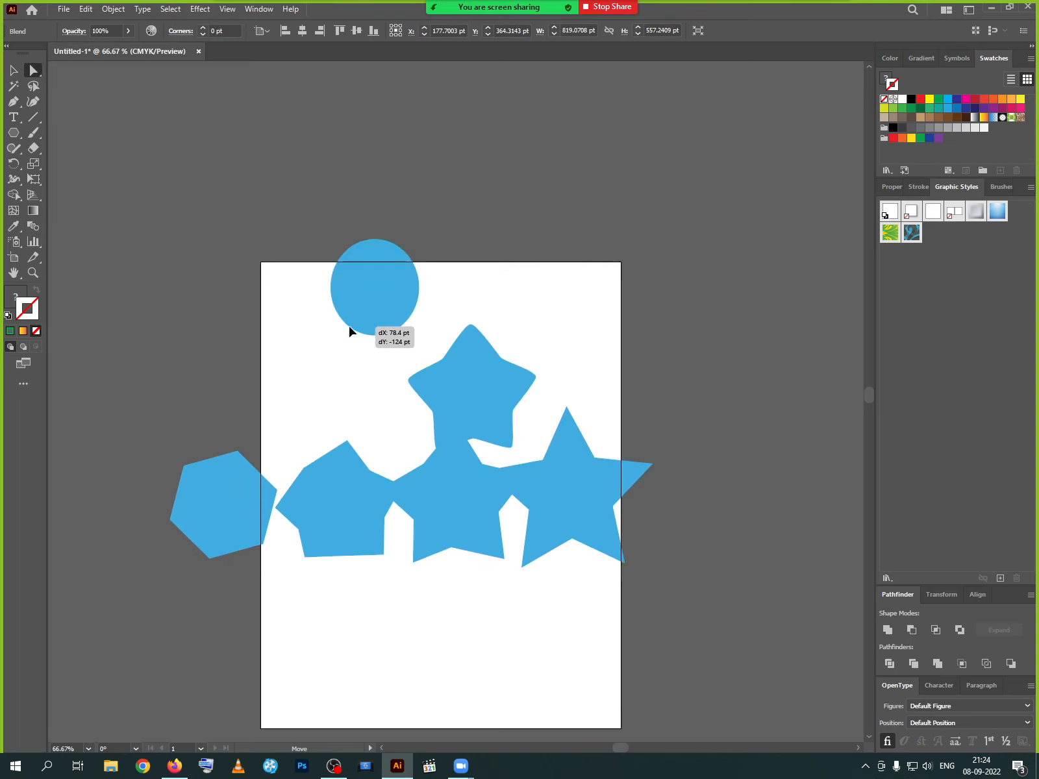
left_click(337, 336)
left_click_drag(318, 261, 372, 302)
left_click_drag(371, 303, 102, 152)
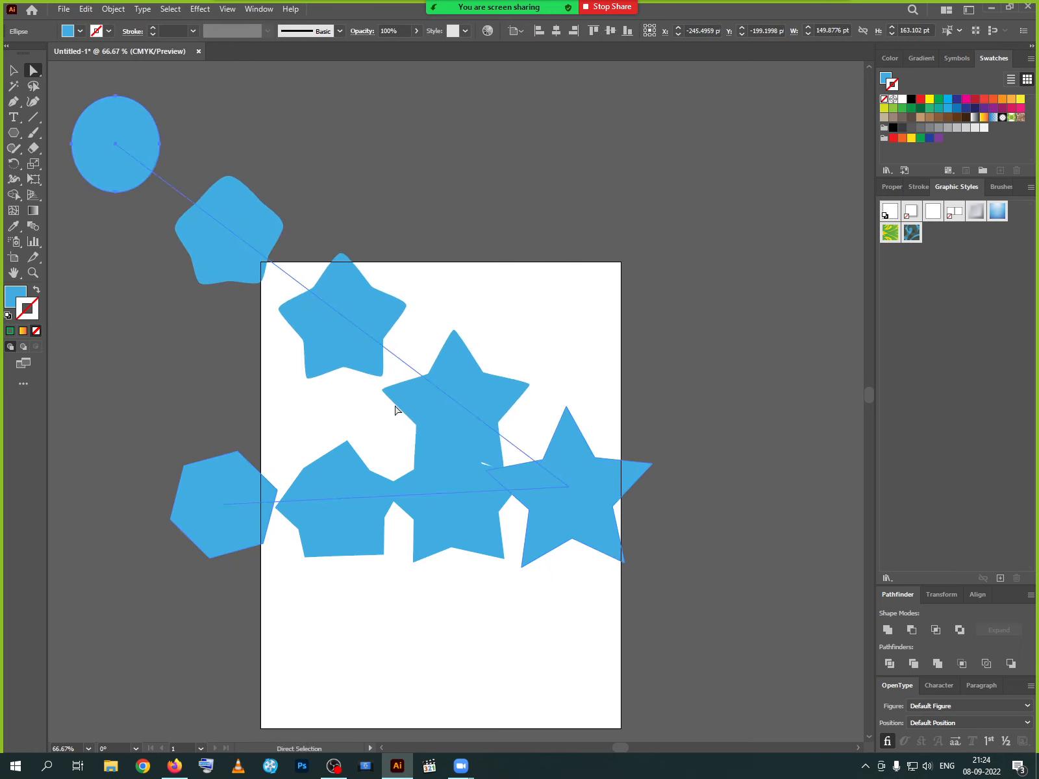
Move the blend's end star down and to the right, across the artboard's right edge.
left_click_drag(555, 515, 610, 610)
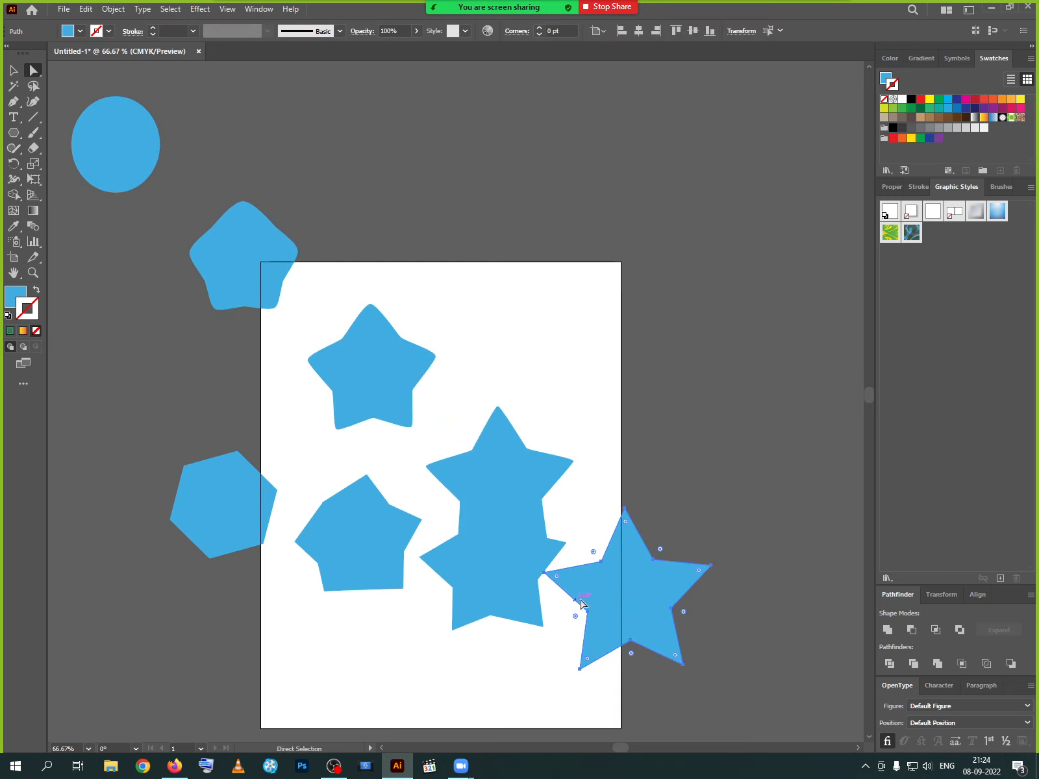
left_click_drag(473, 600, 431, 650)
left_click_drag(395, 575, 489, 525)
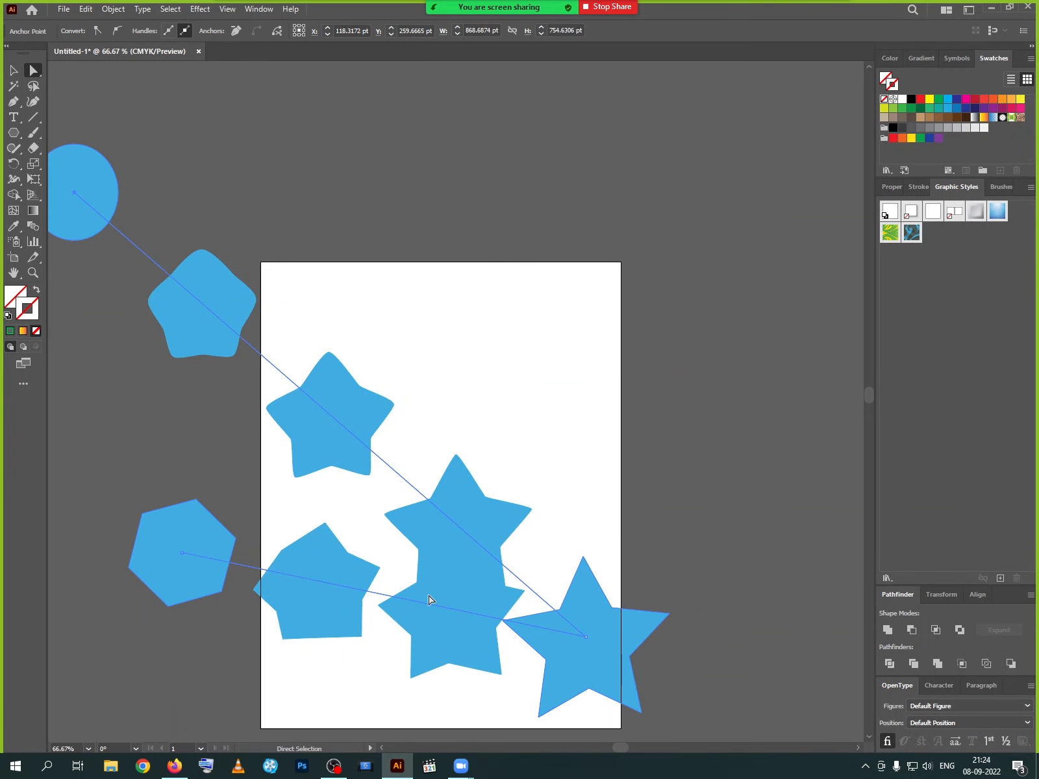
left_click_drag(464, 580, 567, 549)
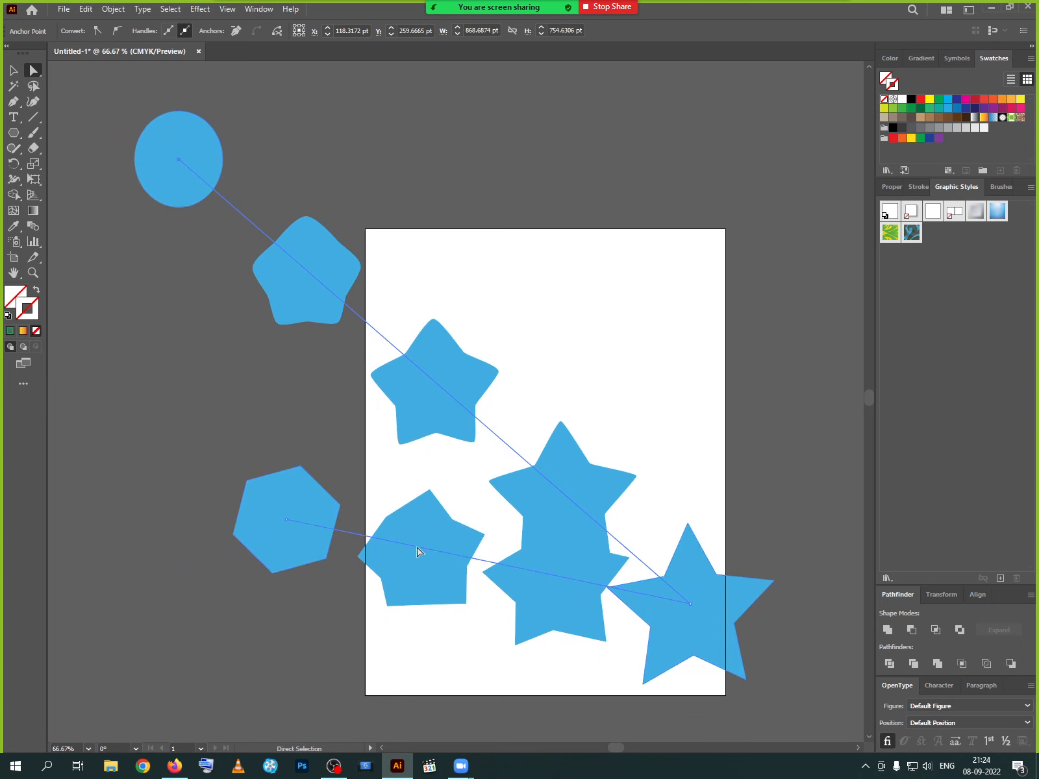
Move the blend's hexagon down and to the left, and then shift the whole blend up and to the right.
left_click(289, 561)
left_click_drag(293, 538, 214, 654)
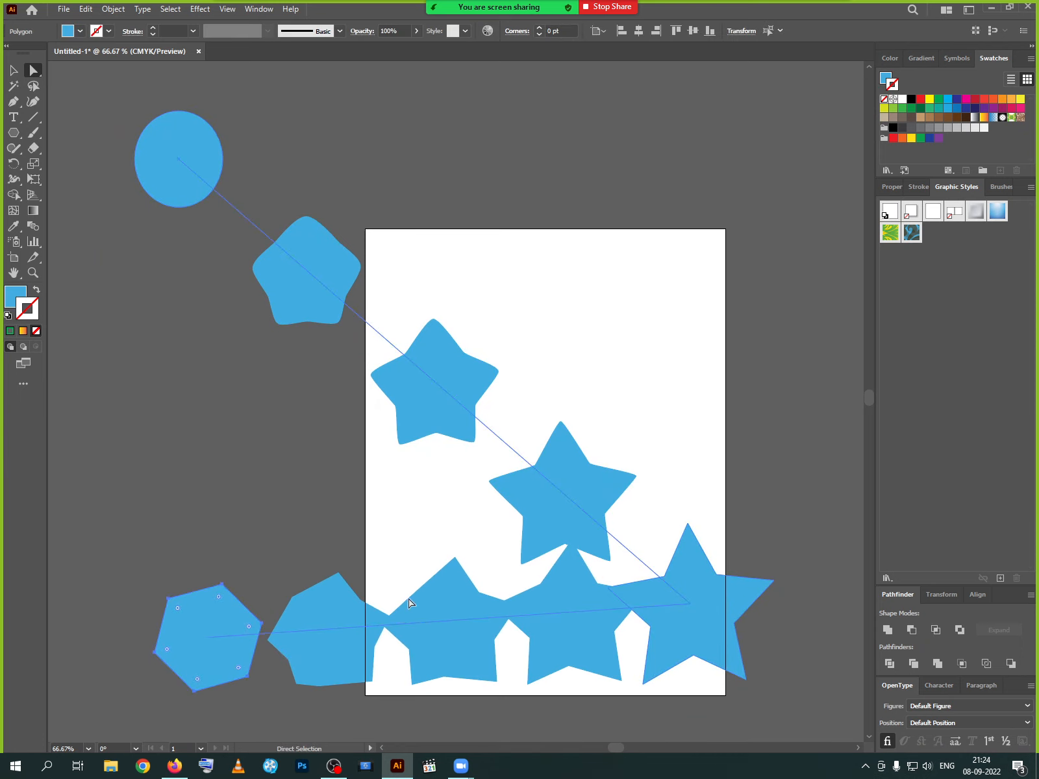
left_click_drag(559, 529, 583, 488)
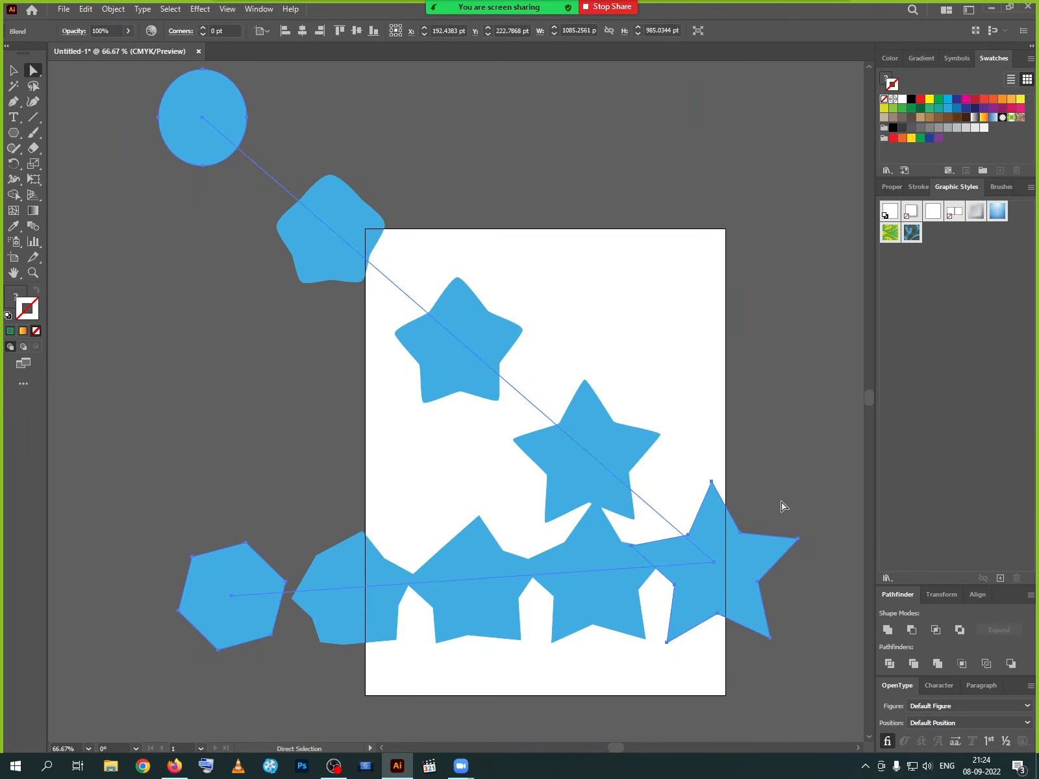
Move the blend's end star up to the artboard's upper-right edge, and its hexagon down beside the artboard's lower-left corner.
left_click(725, 533)
left_click_drag(725, 533, 771, 289)
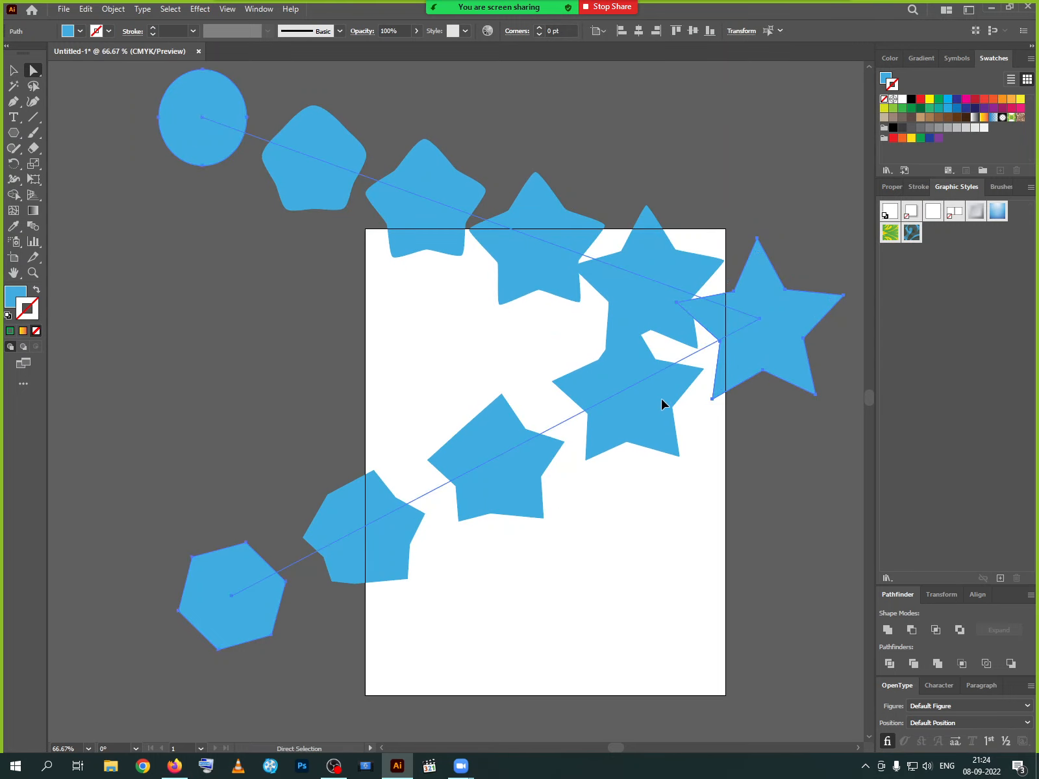
left_click_drag(661, 405, 658, 425)
left_click_drag(231, 641, 257, 702)
left_click(199, 572)
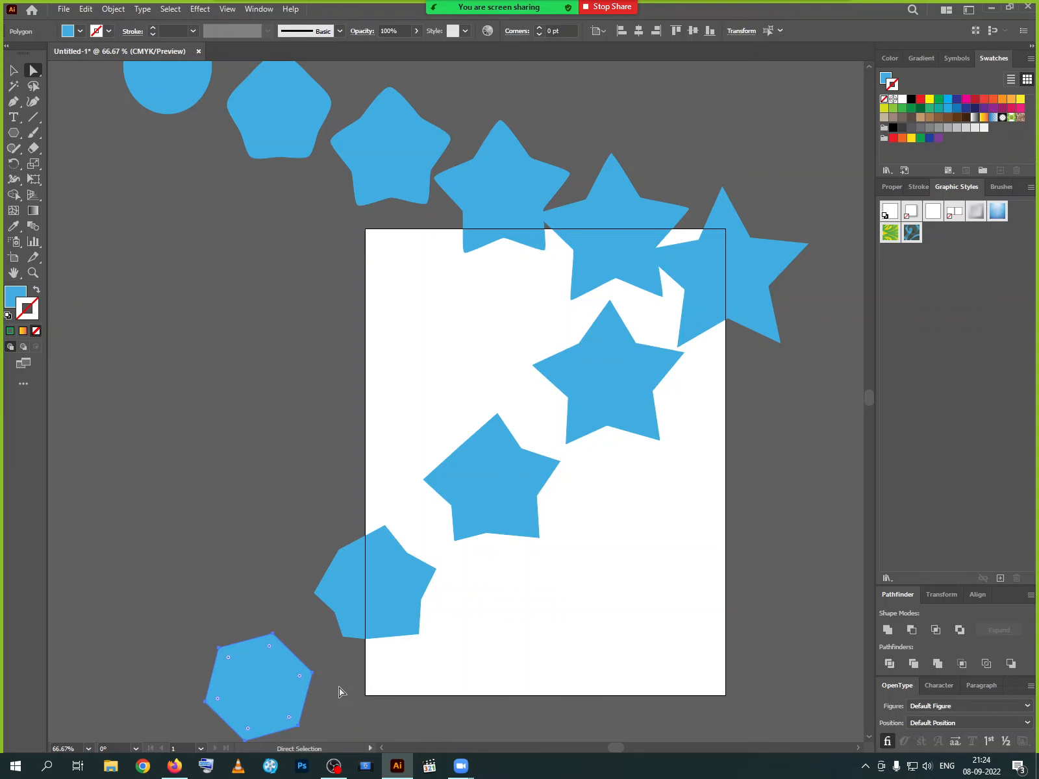
Give the blend's ellipse alone a red stroke with the C=15 M=100 Y=90 K=10 swatch.
left_click(167, 101)
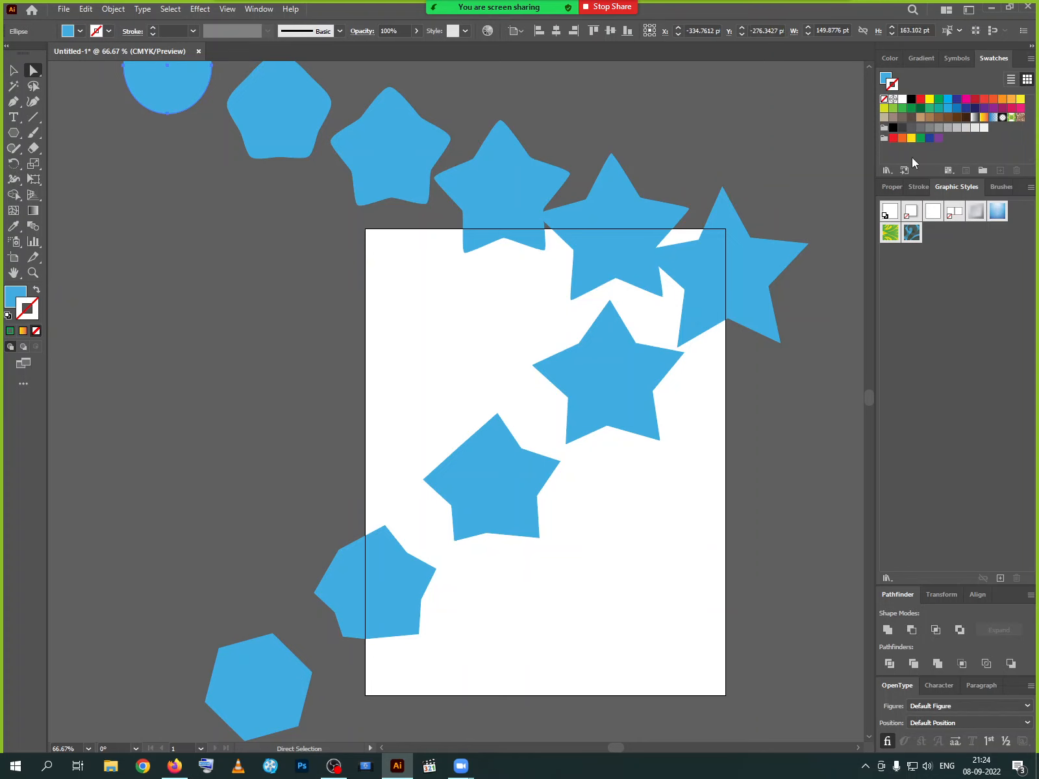
key("x")
left_click(975, 101)
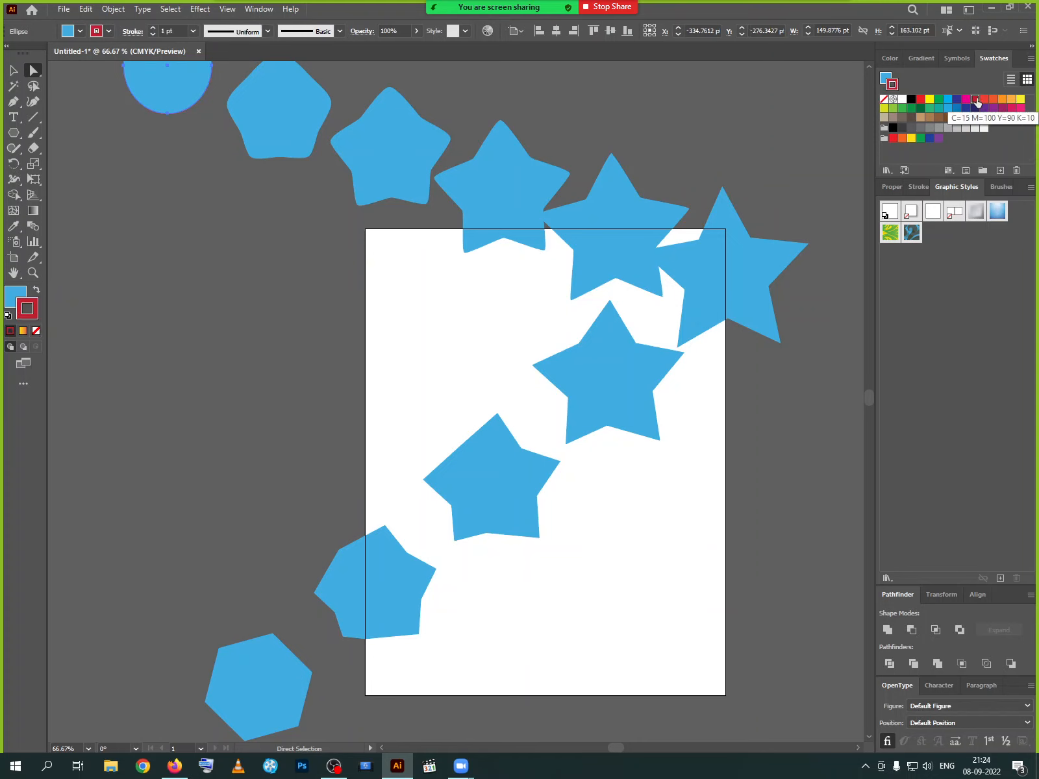
Select the whole blend, give it an orange stroke, and fill it with magenta-purple (C 36.47, M 91.37).
left_click(13, 70)
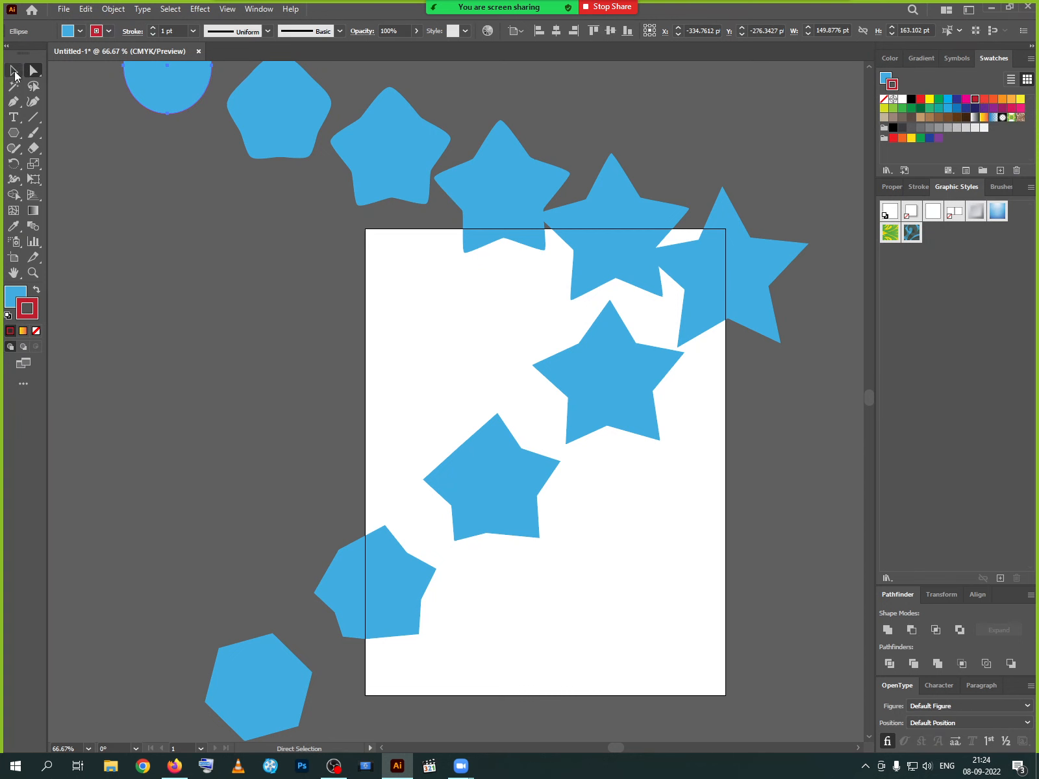
left_click(222, 176)
left_click(182, 94)
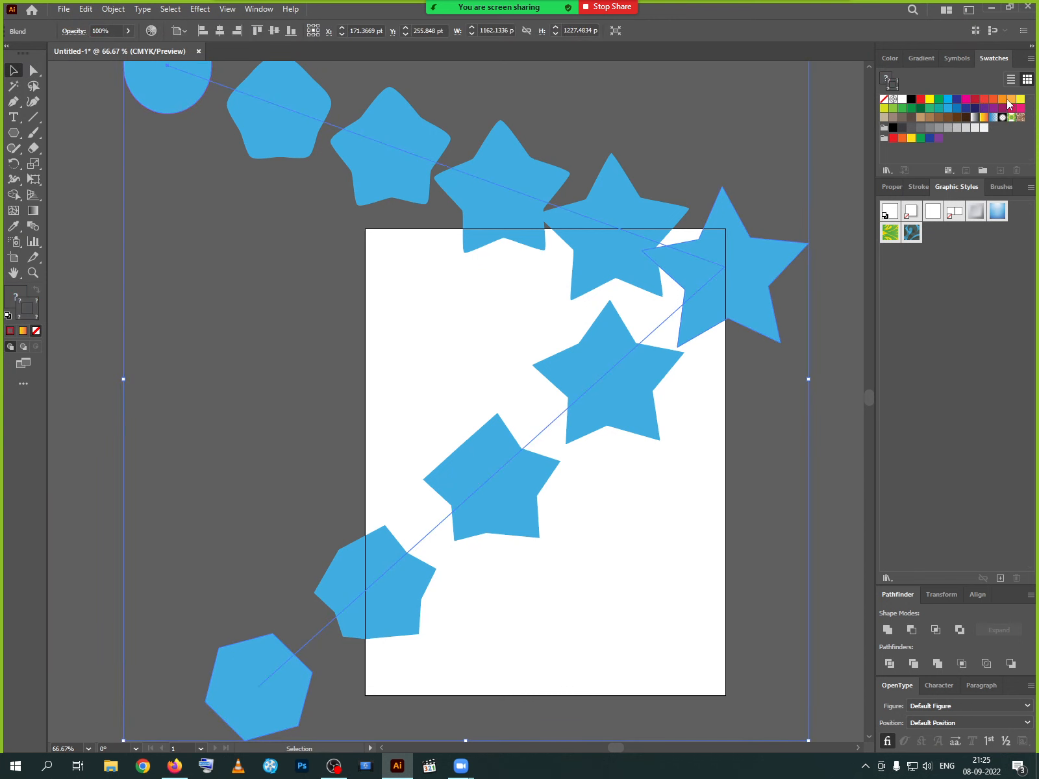
left_click(1007, 100)
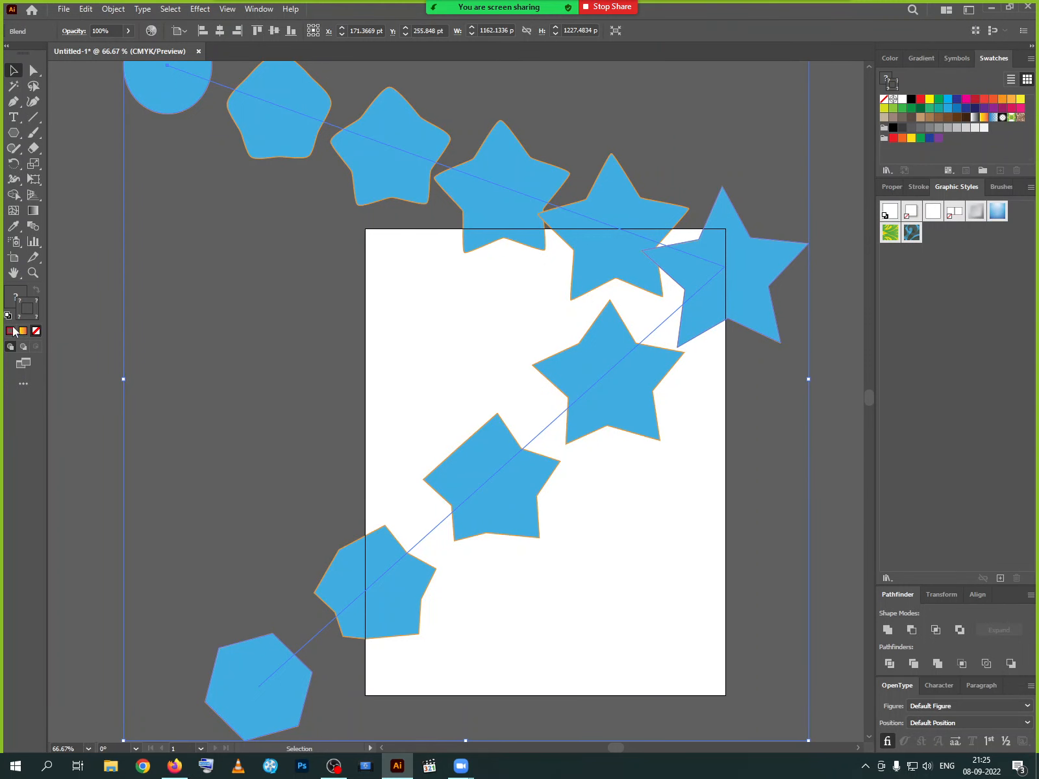
left_click(19, 299)
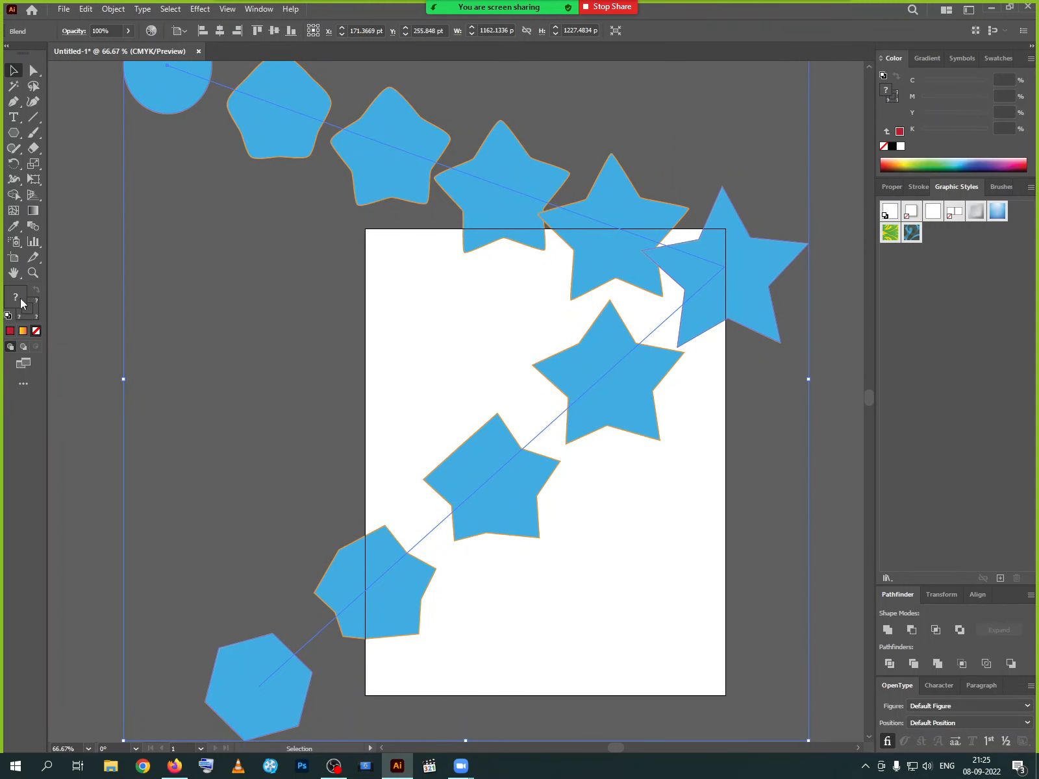
left_click(1005, 164)
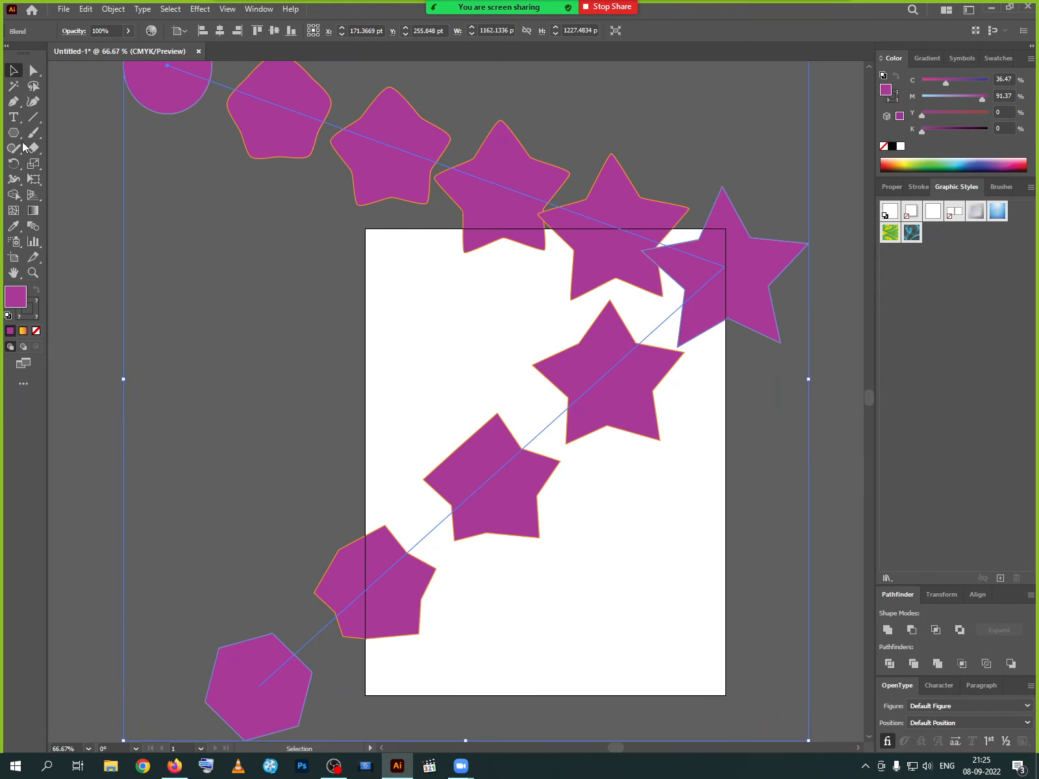
Fill the whole blend with teal (C 53.73, Y 23.92).
left_click(285, 267)
left_click(270, 138)
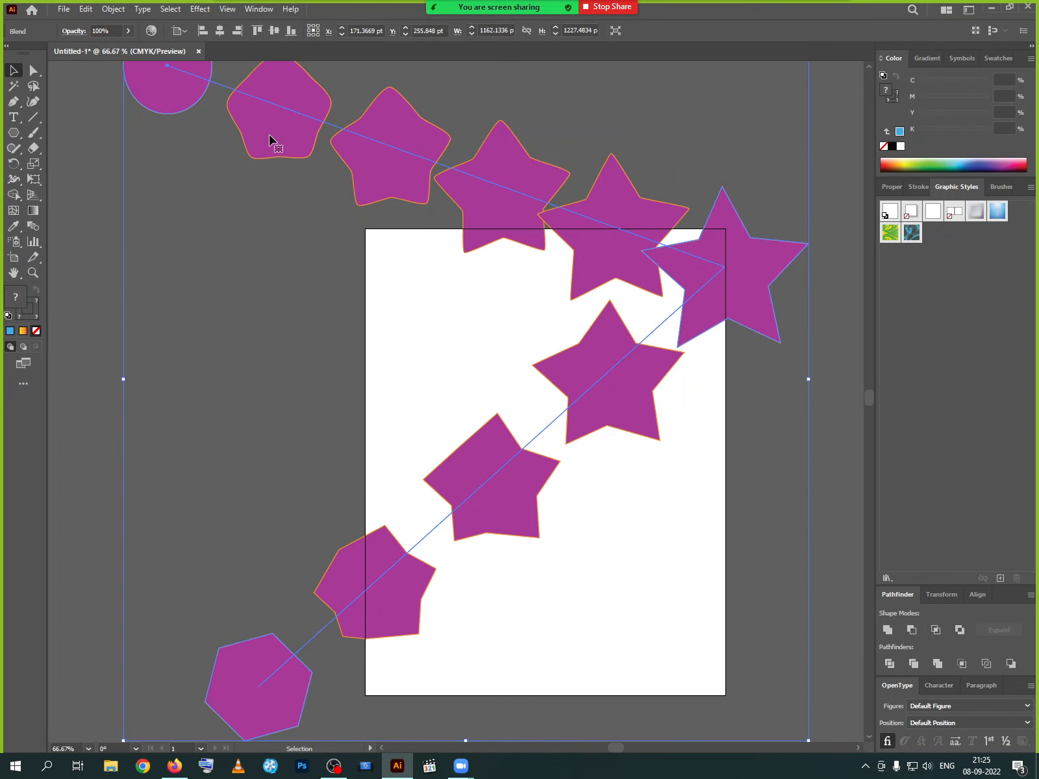
left_click(33, 70)
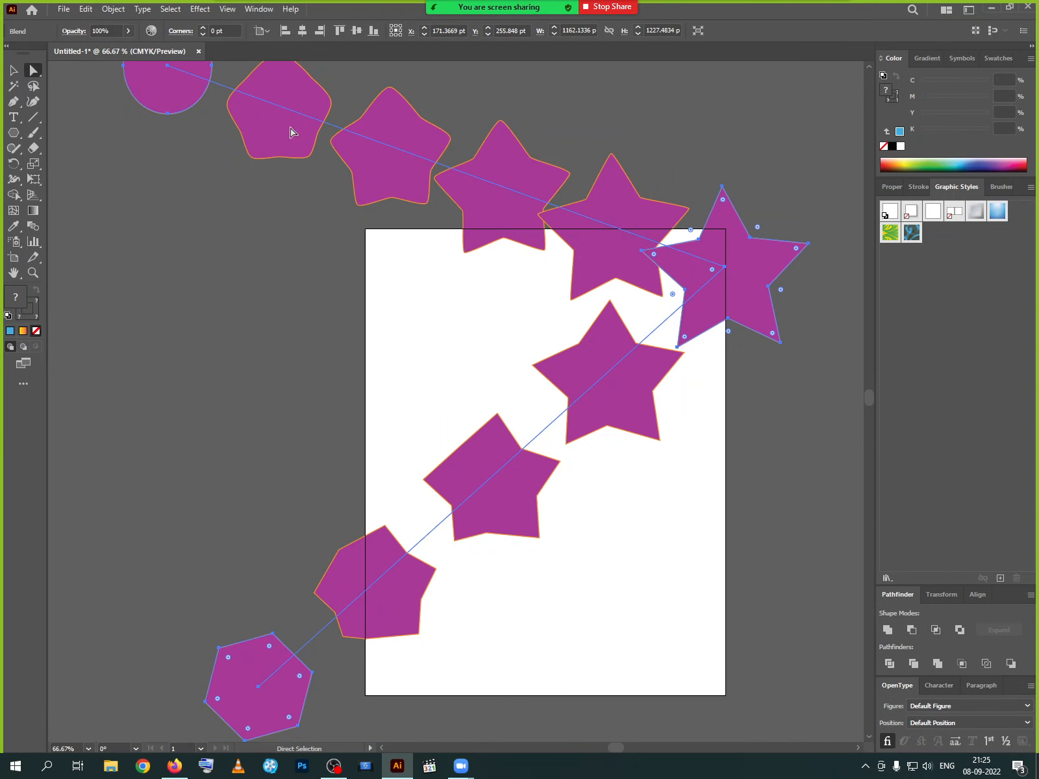
left_click(953, 162)
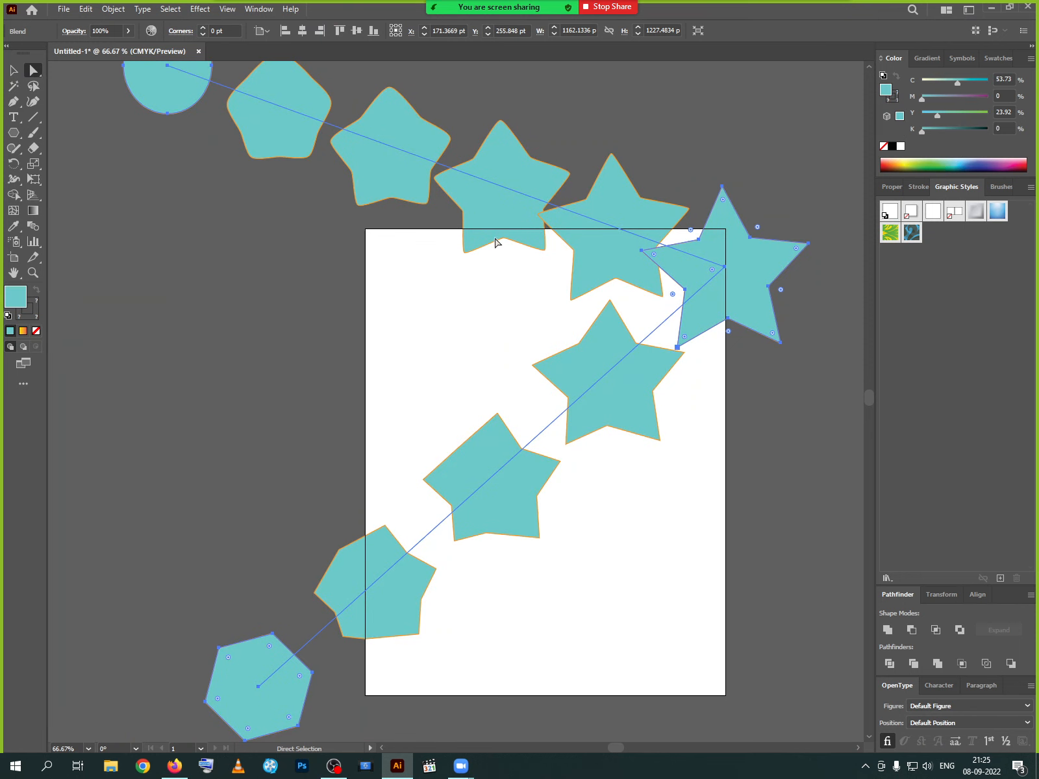
Fill the whole blend with purple (C 58.43, M 79.22).
left_click(467, 317)
left_click(486, 241)
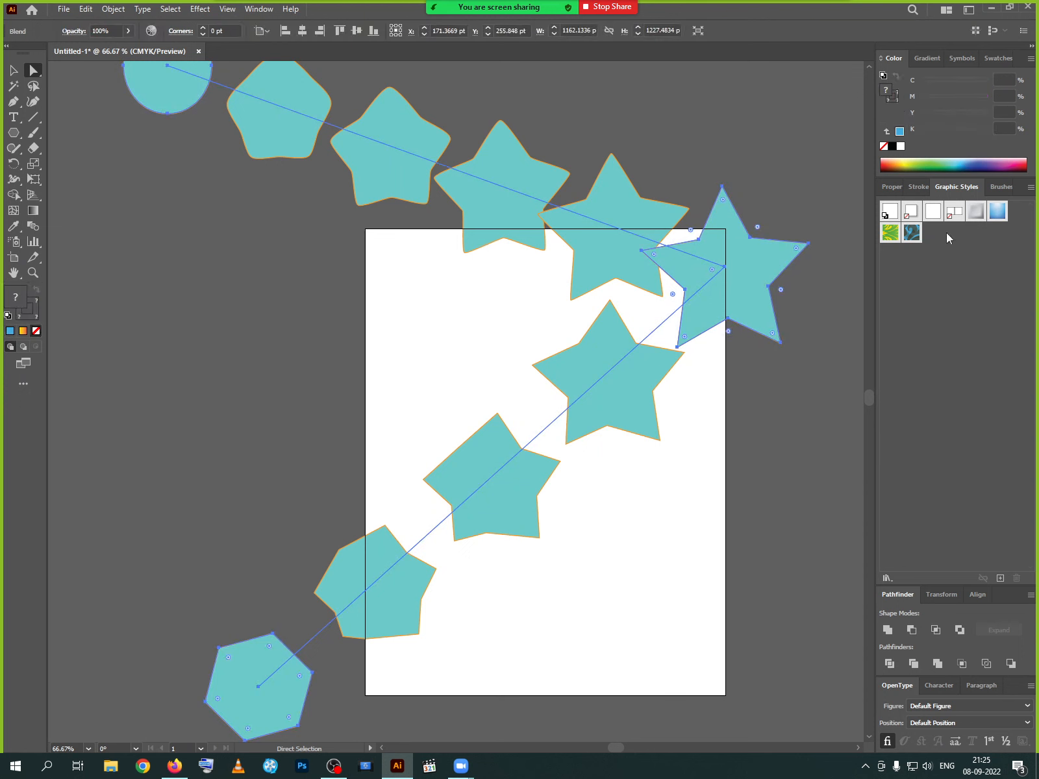
left_click(995, 161)
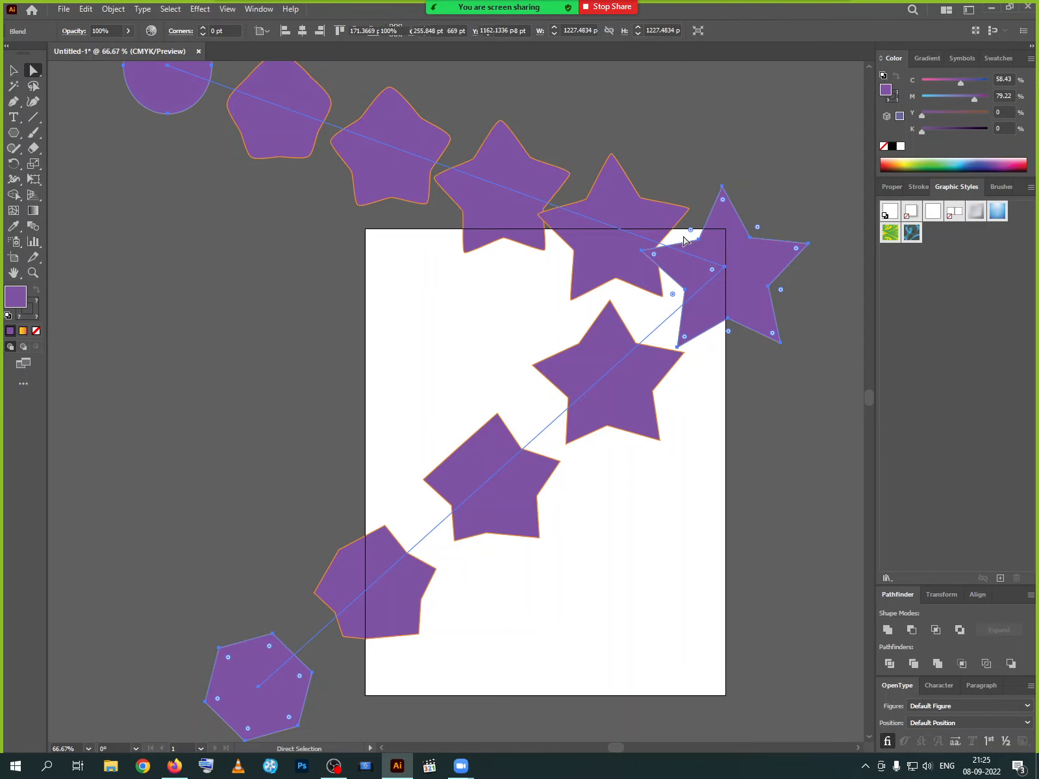
Delete the blend and draw a large hexagon outside the artboard's upper-left edge.
key("Delete")
left_click(13, 132)
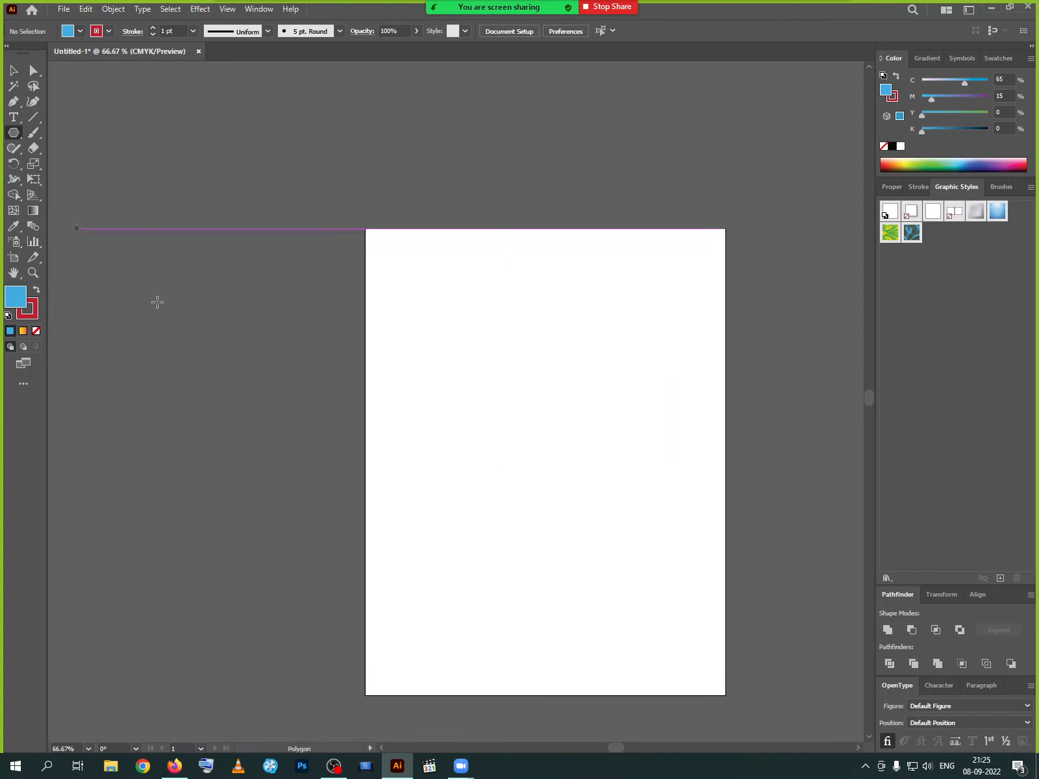
left_click_drag(216, 303, 271, 377)
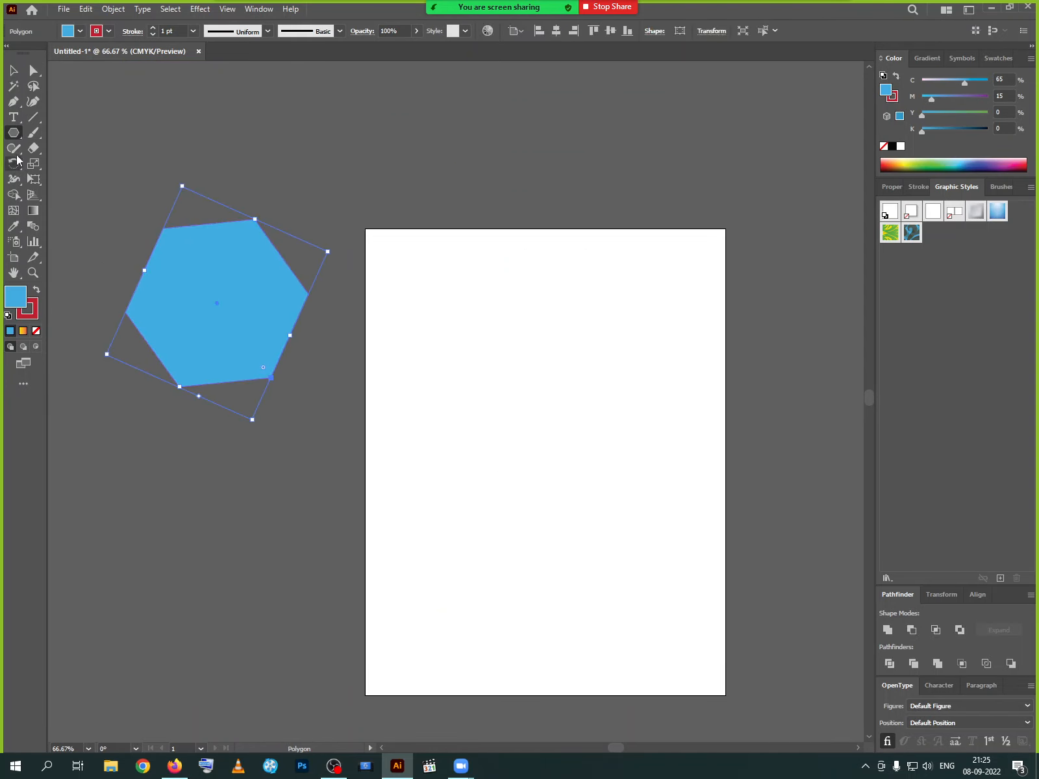
Draw a circle about 278 pt in diameter in the artboard's lower right and fill it with yellow (Y 86, K 6).
left_click_drag(14, 132, 58, 168)
left_click_drag(556, 502, 720, 666)
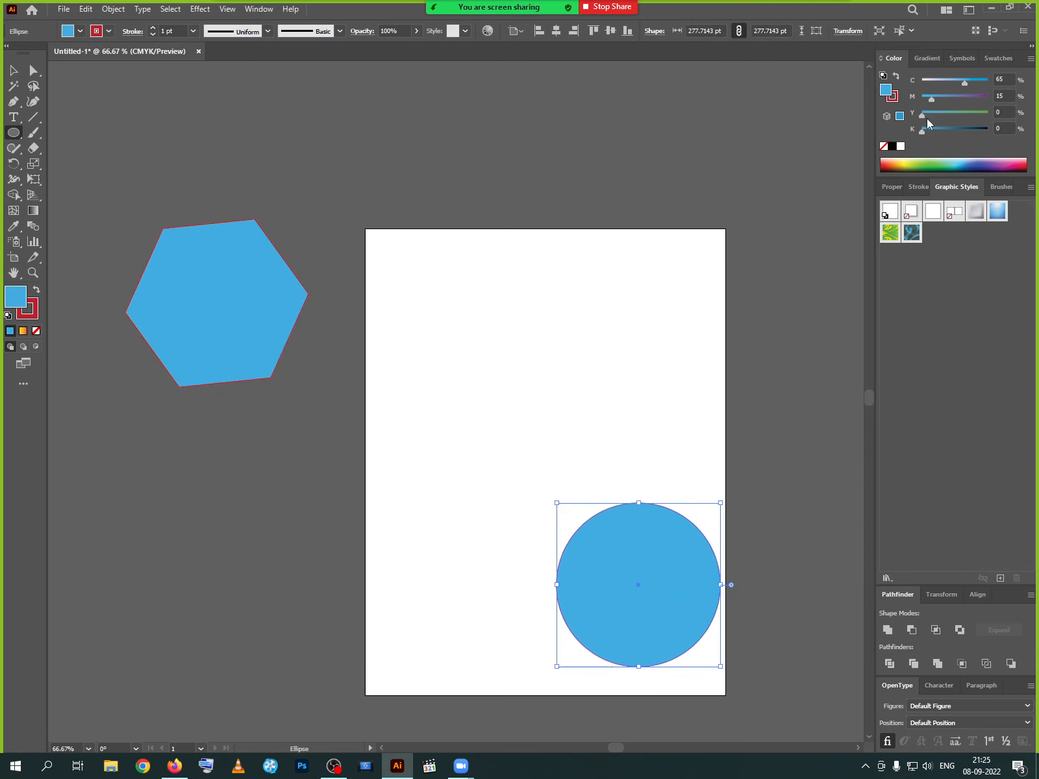
left_click(962, 113)
left_click_drag(938, 128, 909, 80)
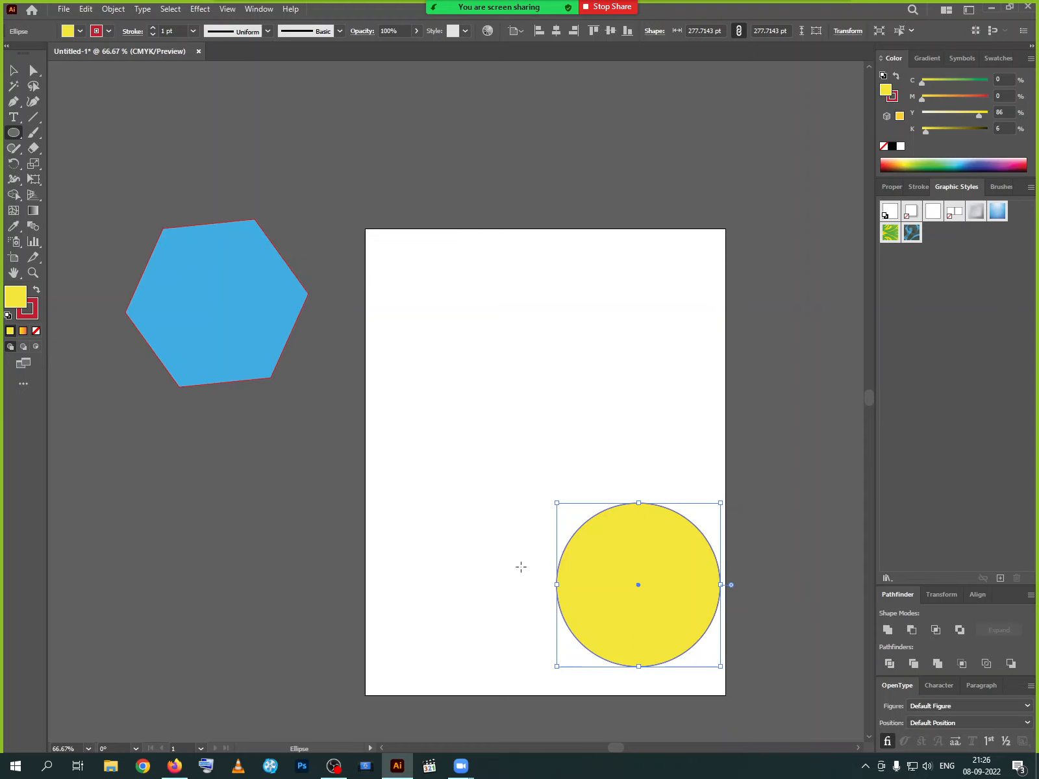
Select the hexagon and the yellow circle, blend them with the Blend tool, and deselect the result.
left_click(221, 368)
left_click(565, 407)
left_click(13, 70)
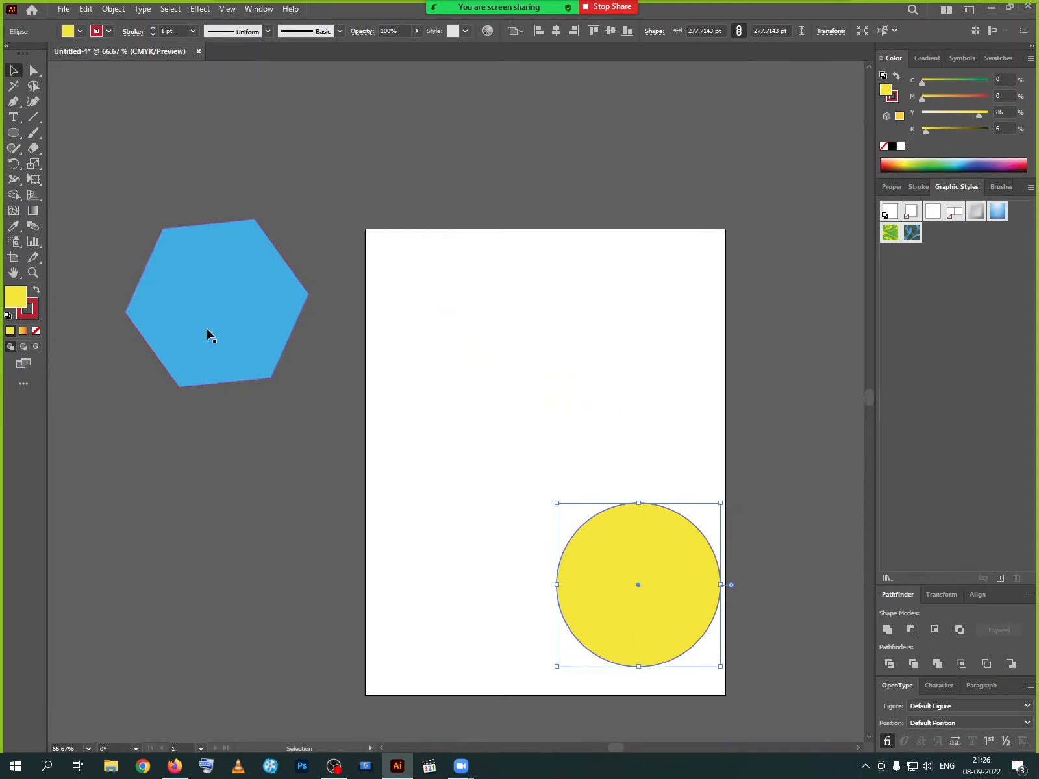
left_click(209, 337)
left_click(667, 638, "shift")
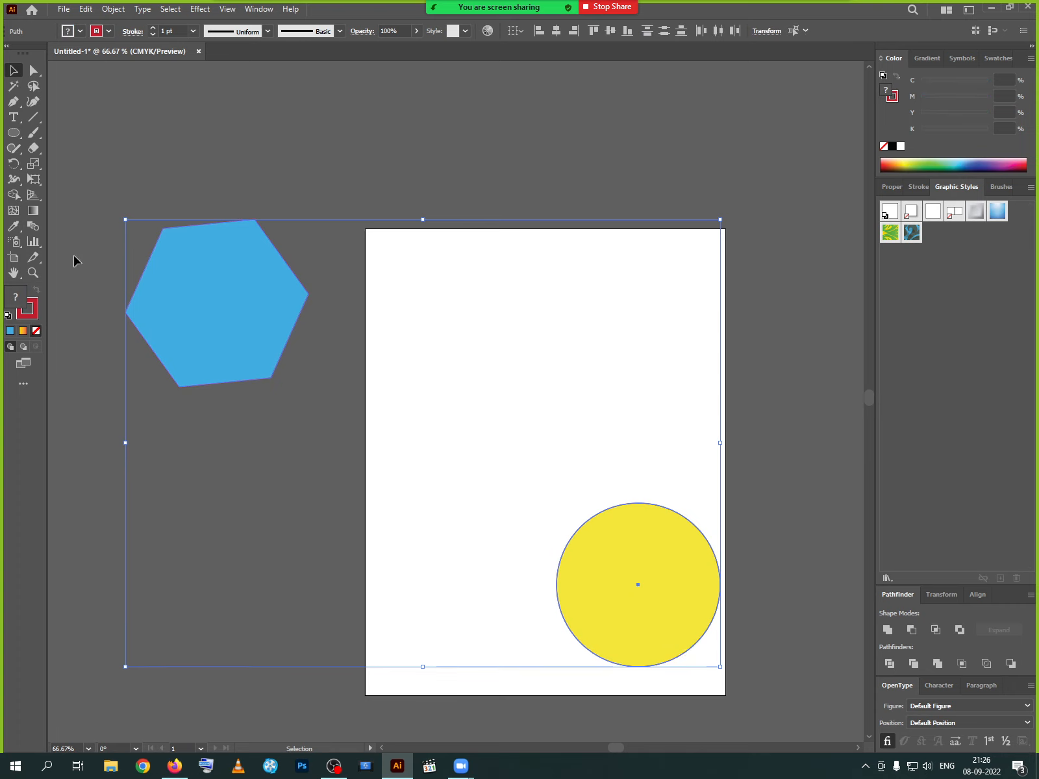
left_click(33, 226)
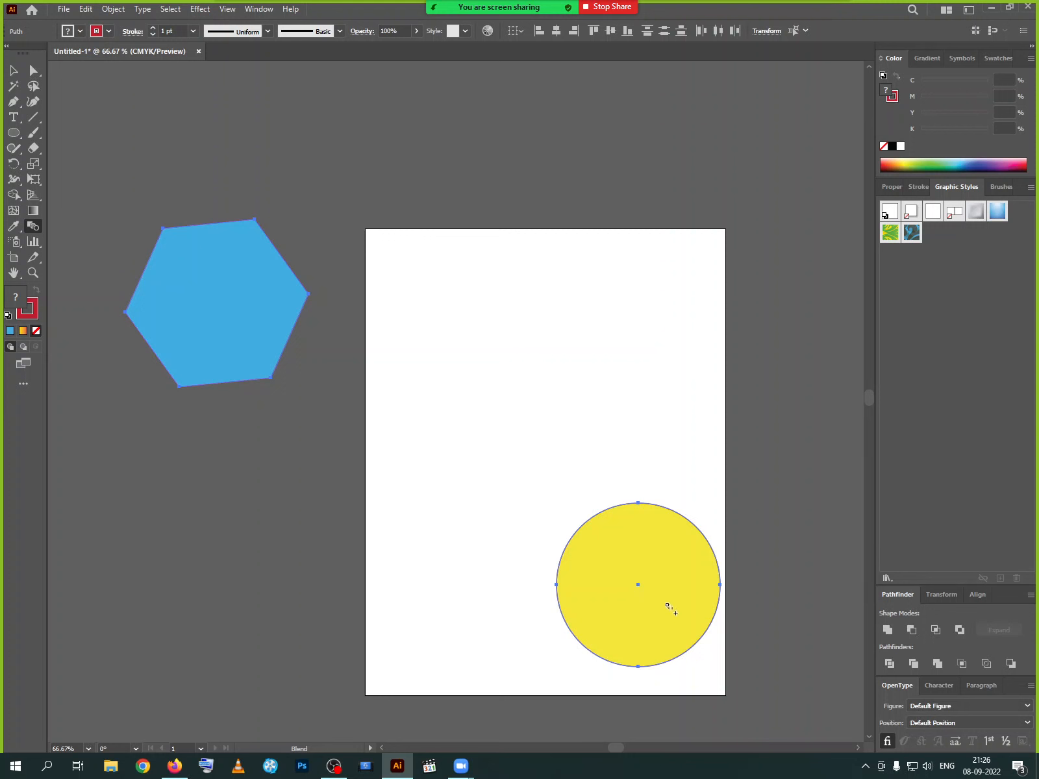
left_click(660, 605)
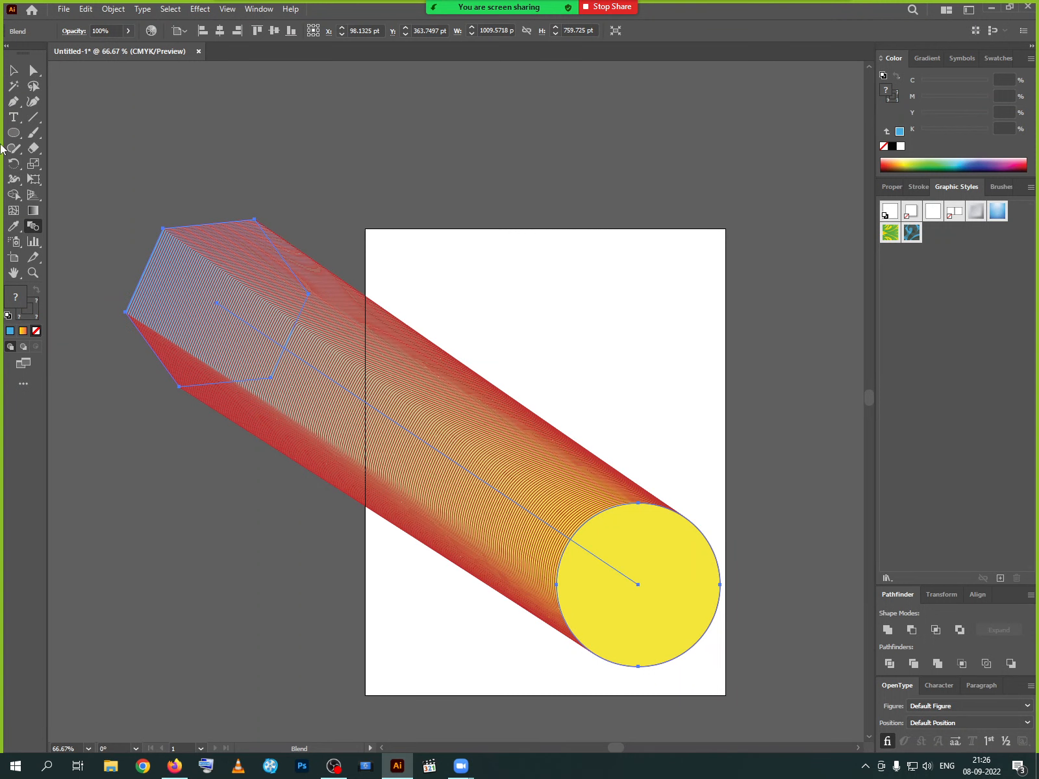
left_click(13, 70)
left_click(365, 188)
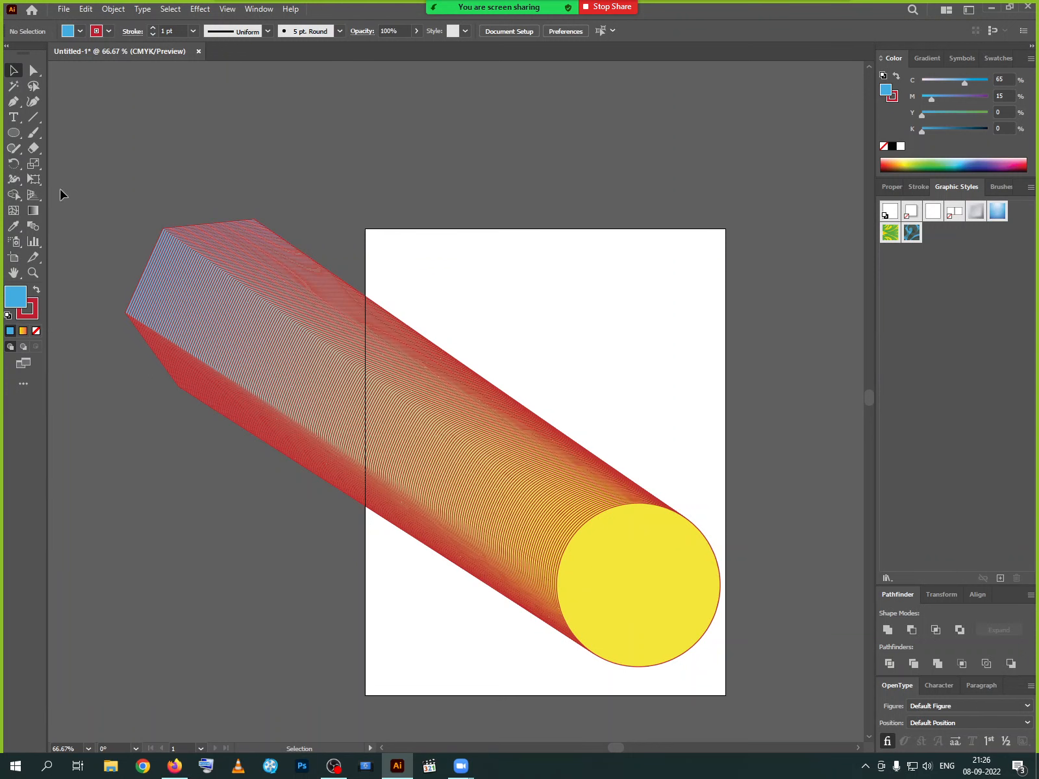
Set the Blend Options spacing to Specified Steps with 8 steps, keeping the Align to Page orientation.
double_click(34, 227)
left_click_drag(253, 362, 172, 356)
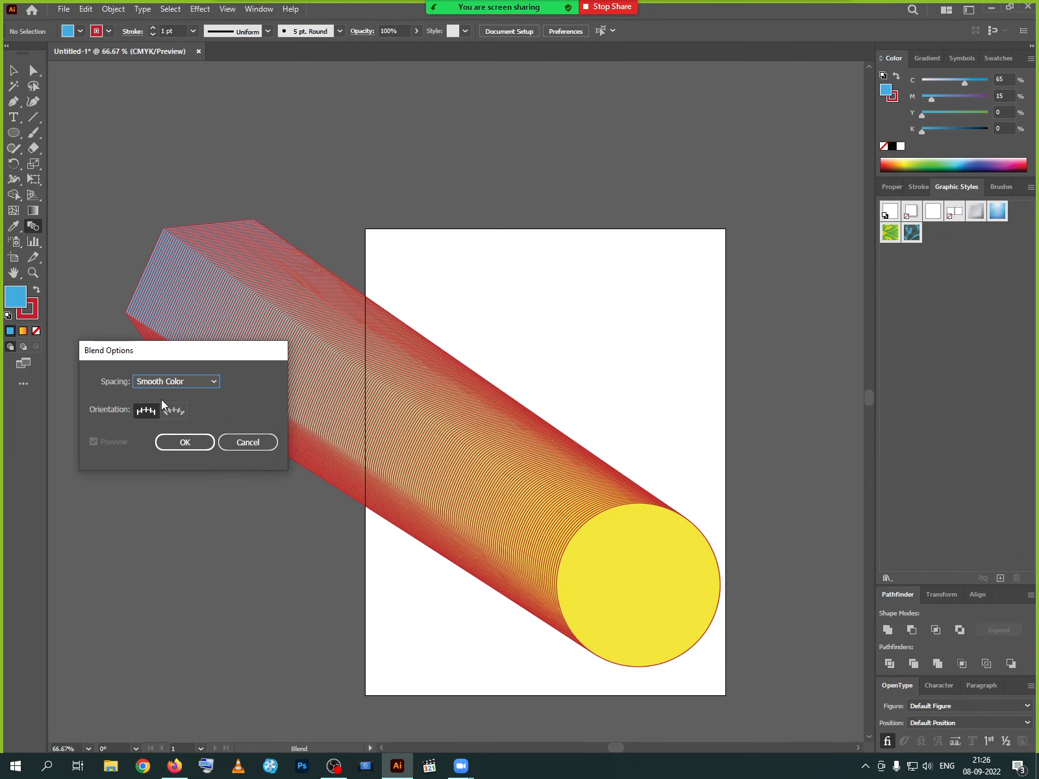
left_click(203, 382)
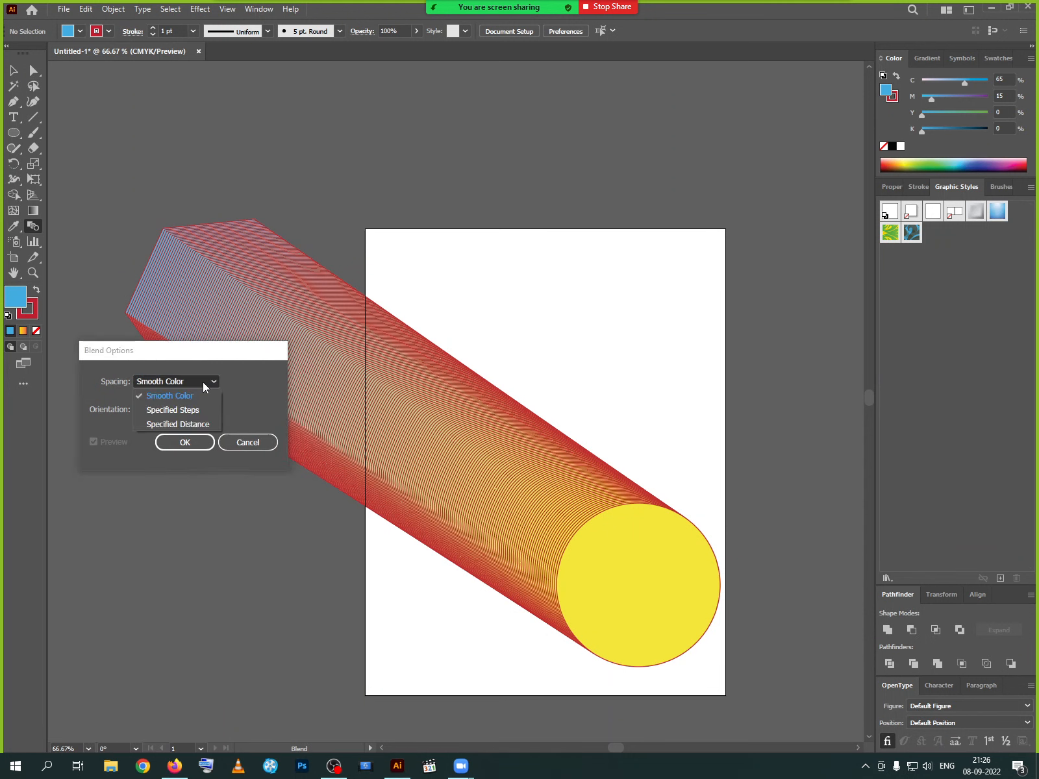
left_click(179, 408)
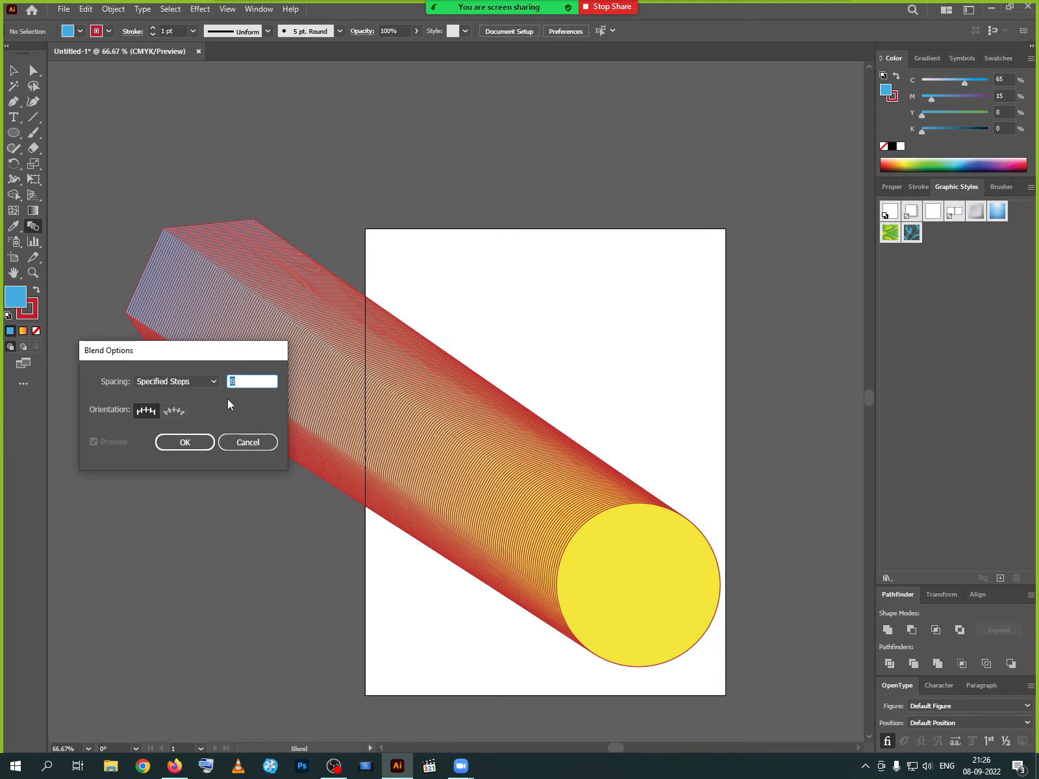
left_click(241, 382)
left_click(169, 416)
left_click(151, 416)
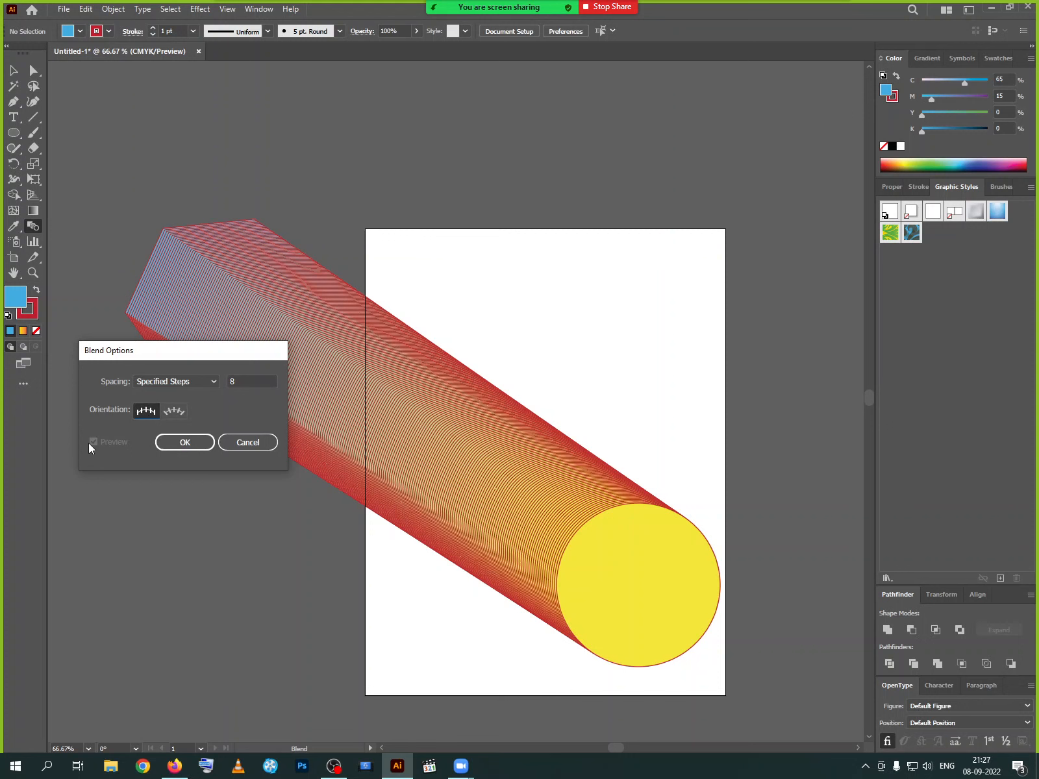
left_click(188, 442)
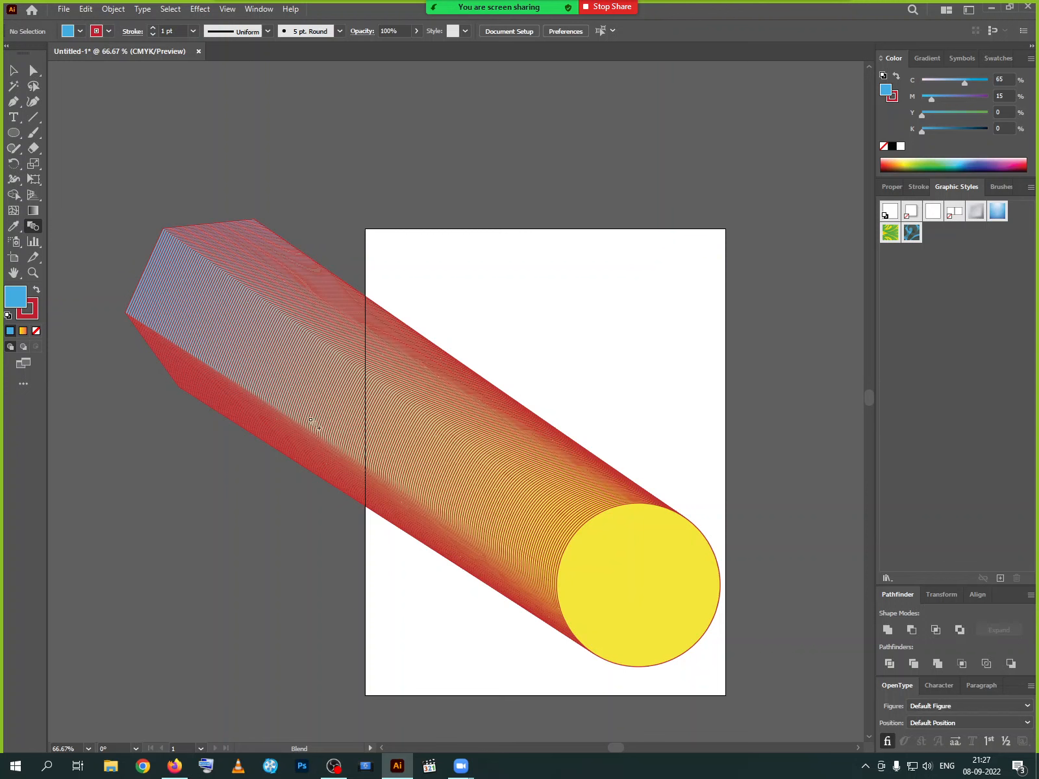
Set the Blend Options spacing to Specified Distance with a value of 4 pt.
double_click(36, 225)
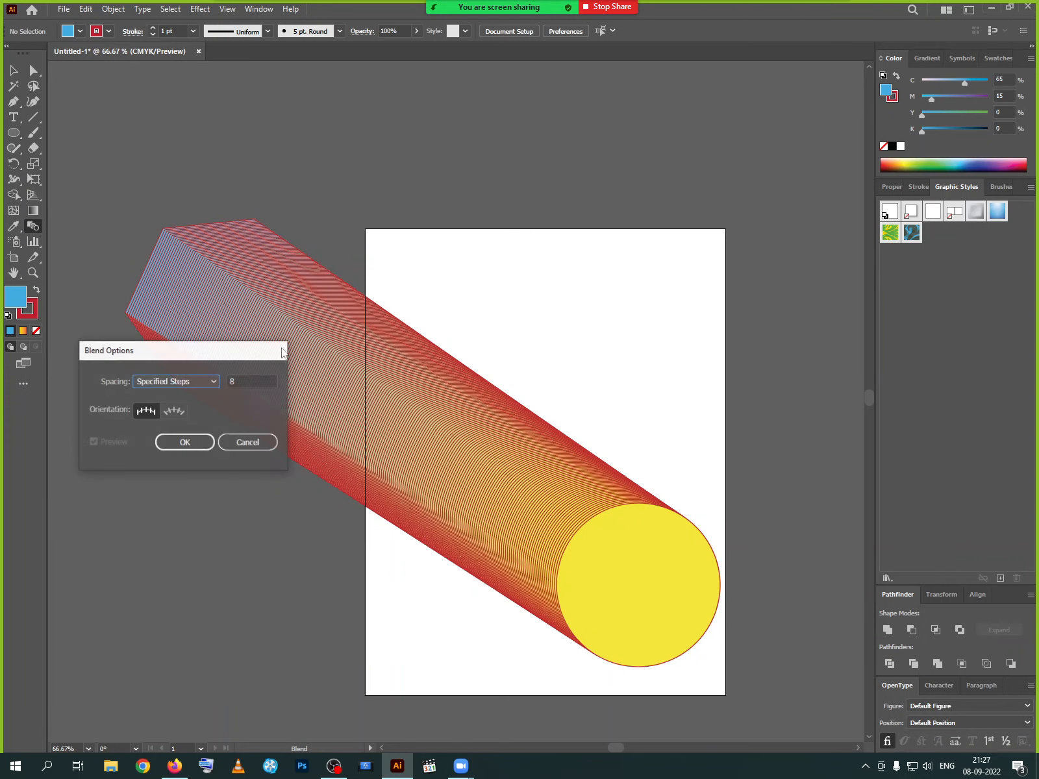
left_click(206, 382)
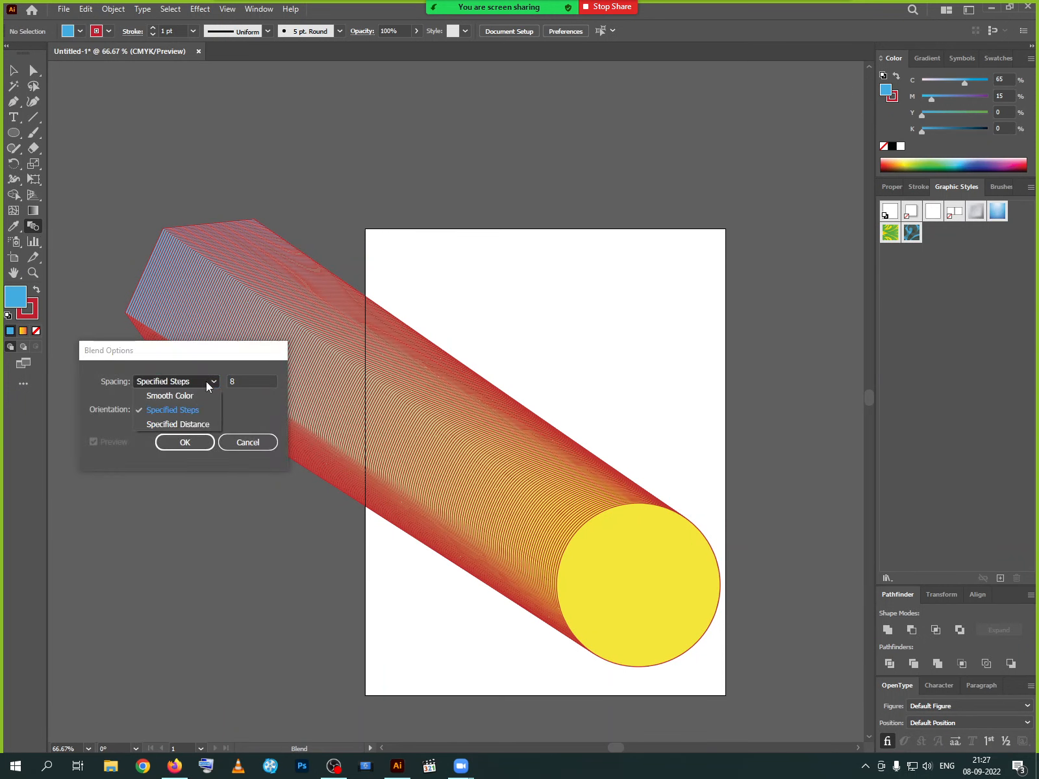
left_click(188, 421)
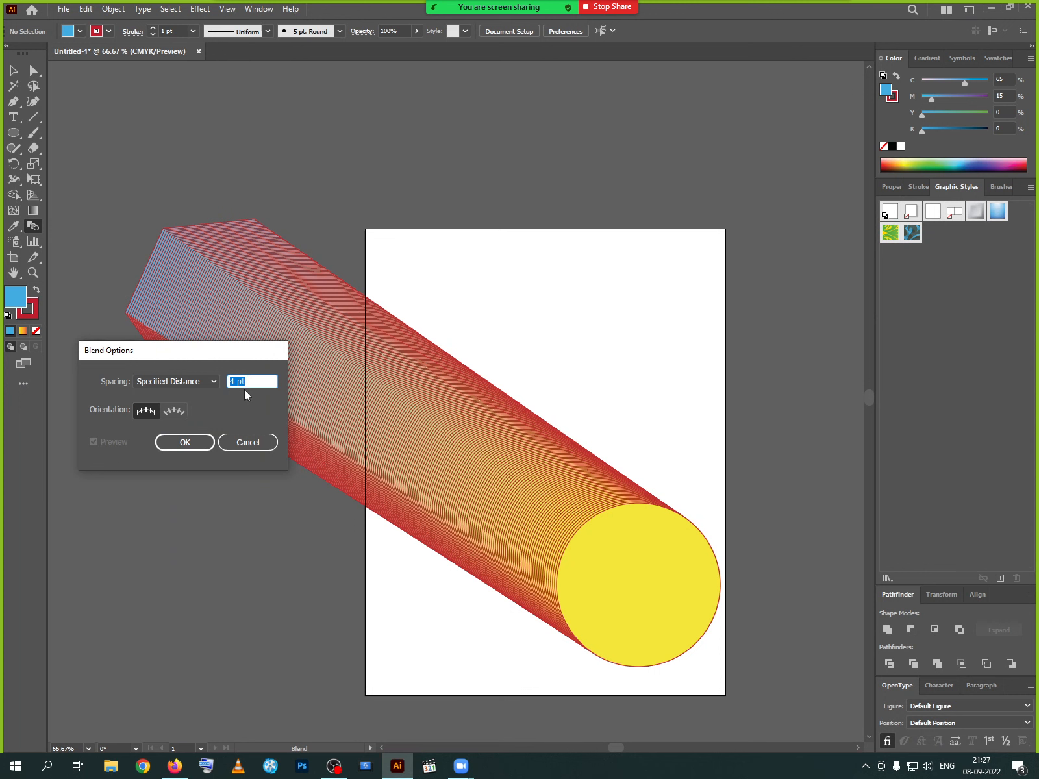
left_click(189, 445)
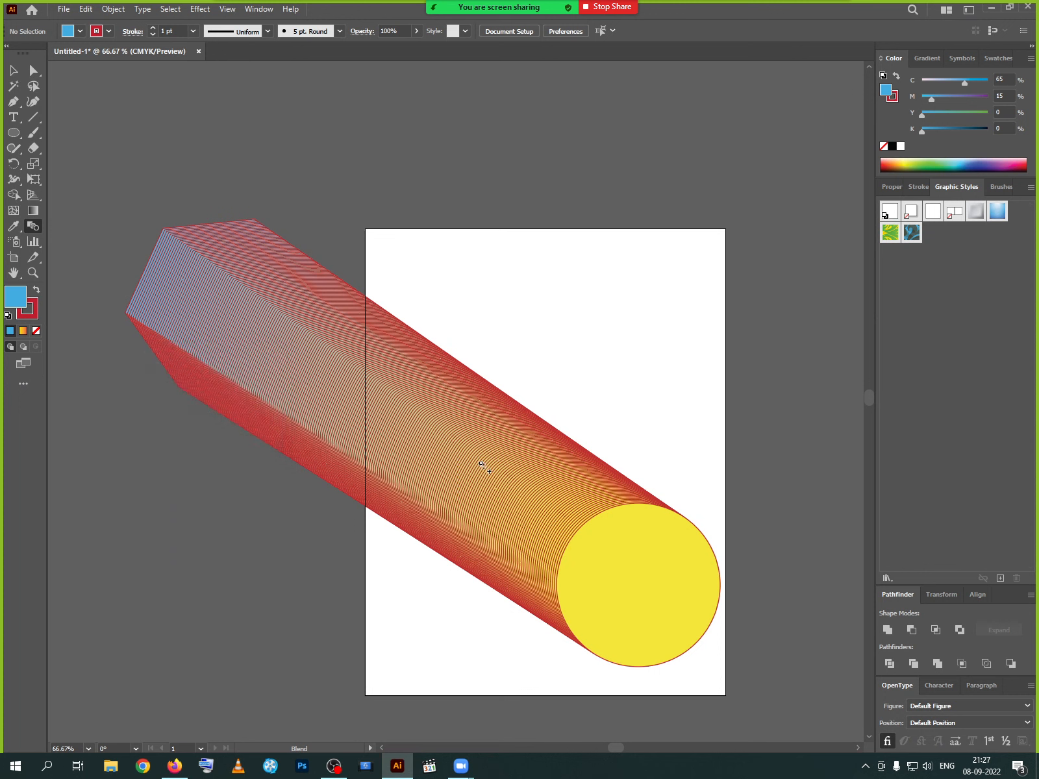
Review the spacing choices in the Blend Options while keeping Specified Distance.
double_click(30, 226)
left_click(252, 386)
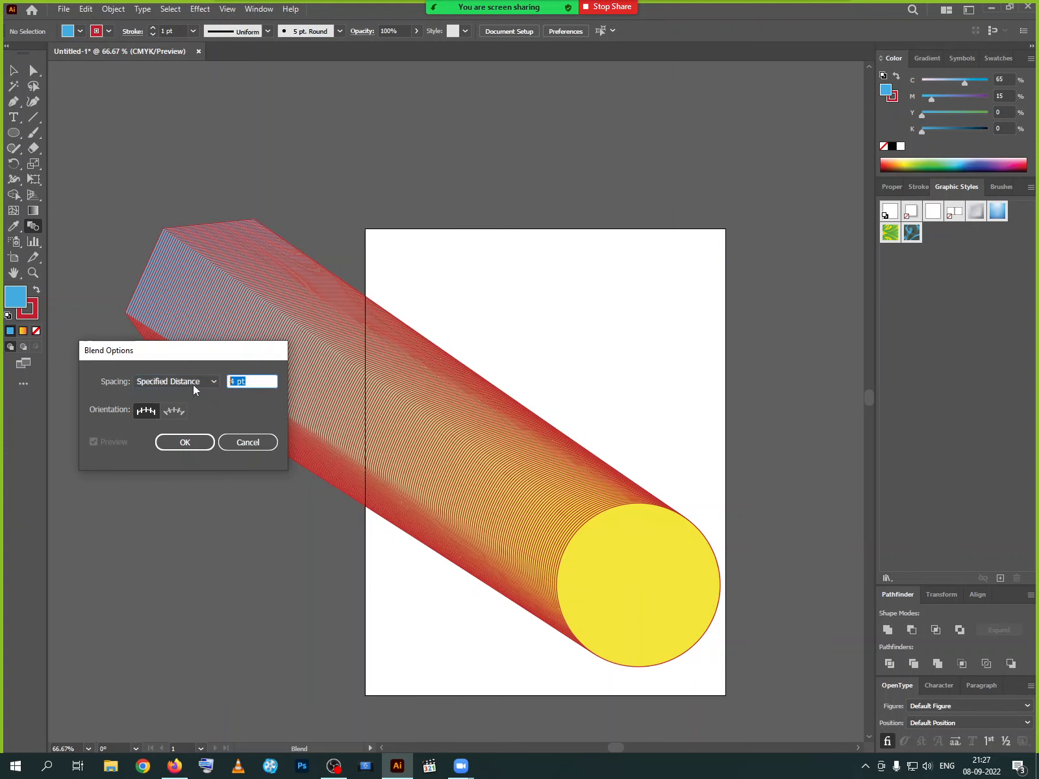
left_click(193, 384)
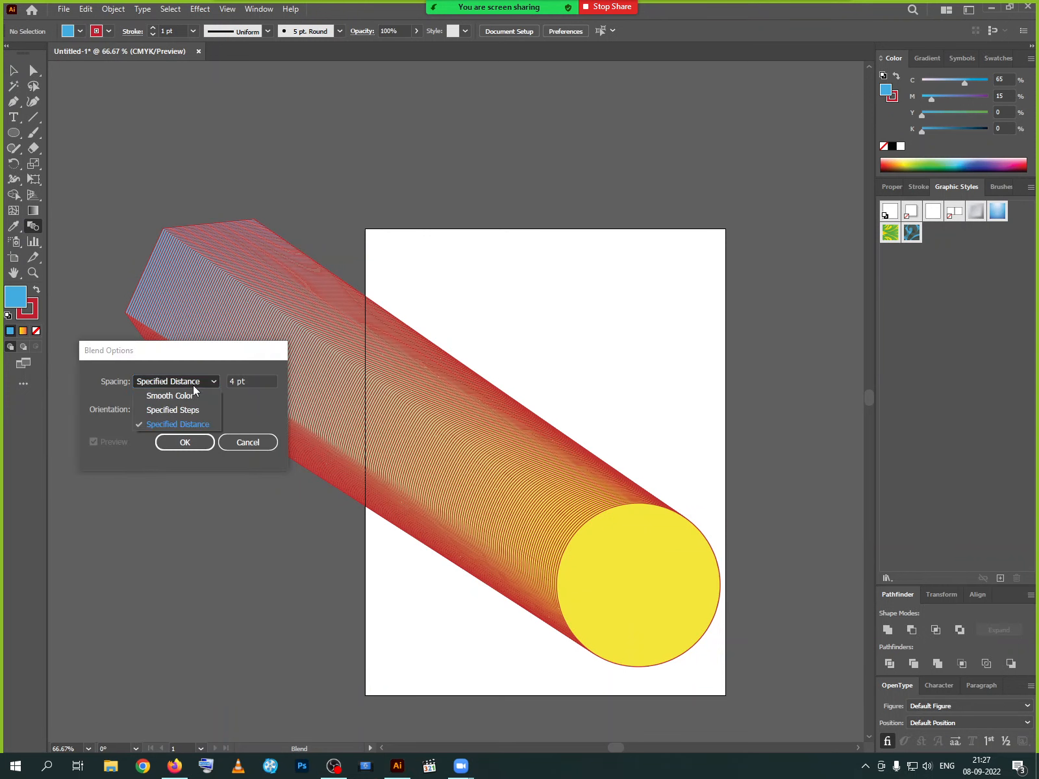
left_click(186, 444)
left_click(185, 443)
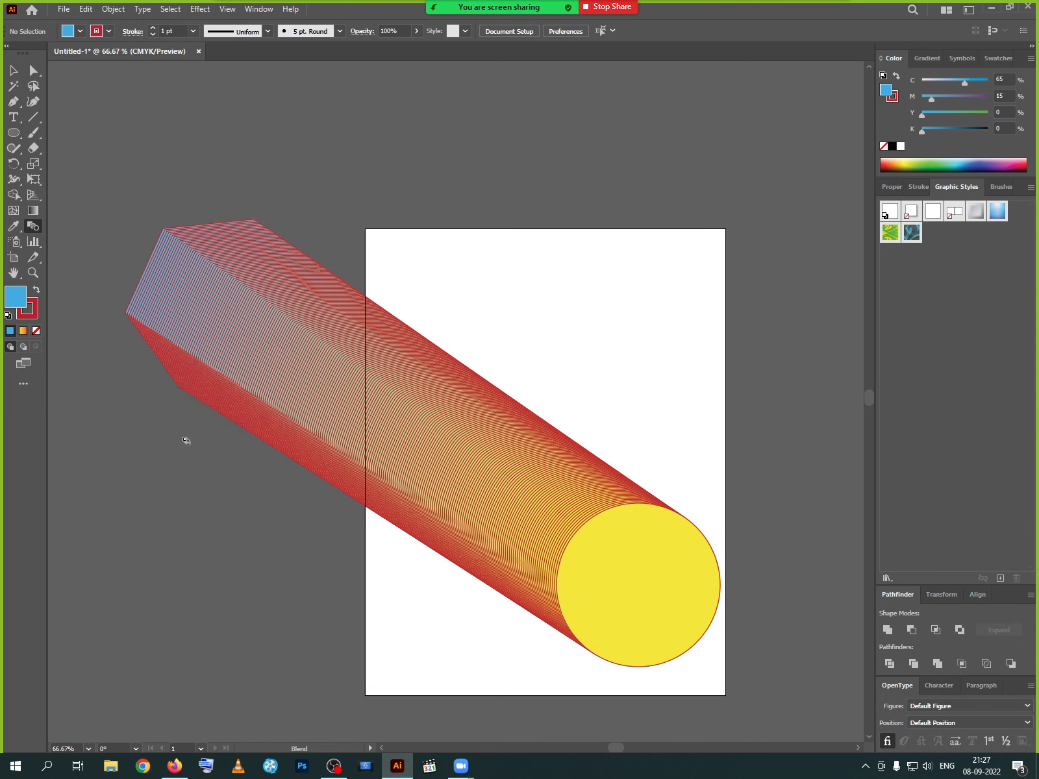
scroll(351, 469, "up", 2)
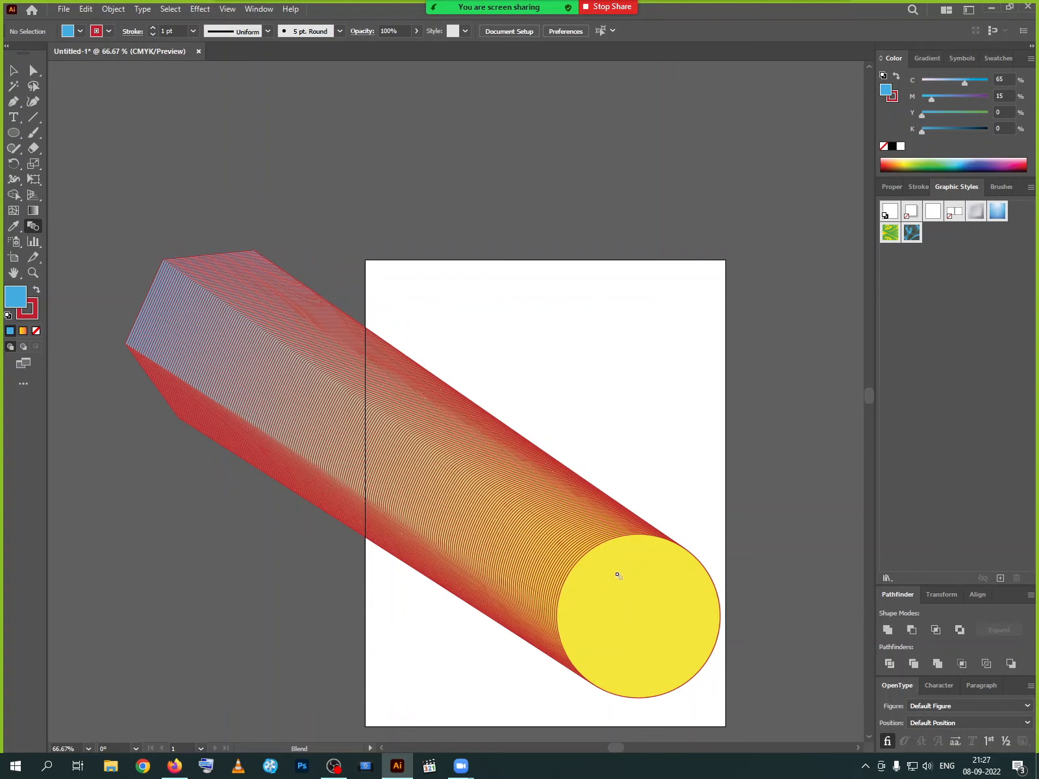
Try to set the blend's spacing to a Specified Distance of 0.5 pt with nothing selected.
double_click(37, 228)
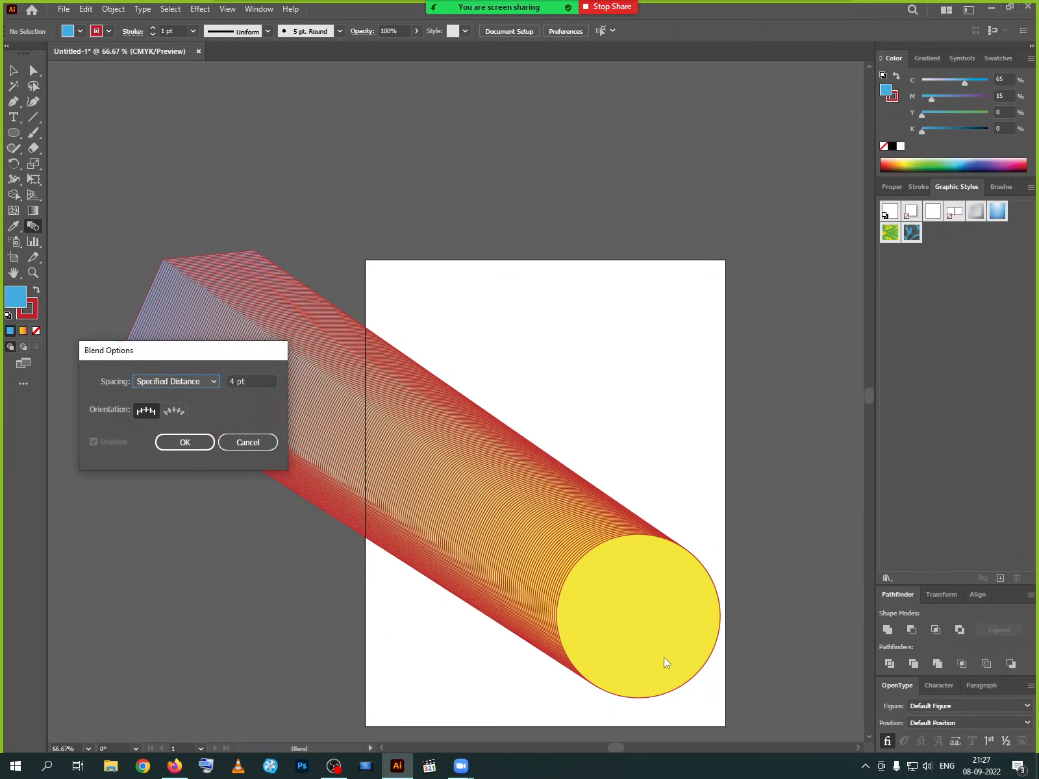
left_click(211, 382)
left_click(195, 418)
left_click_drag(254, 381, 226, 386)
type("0.5")
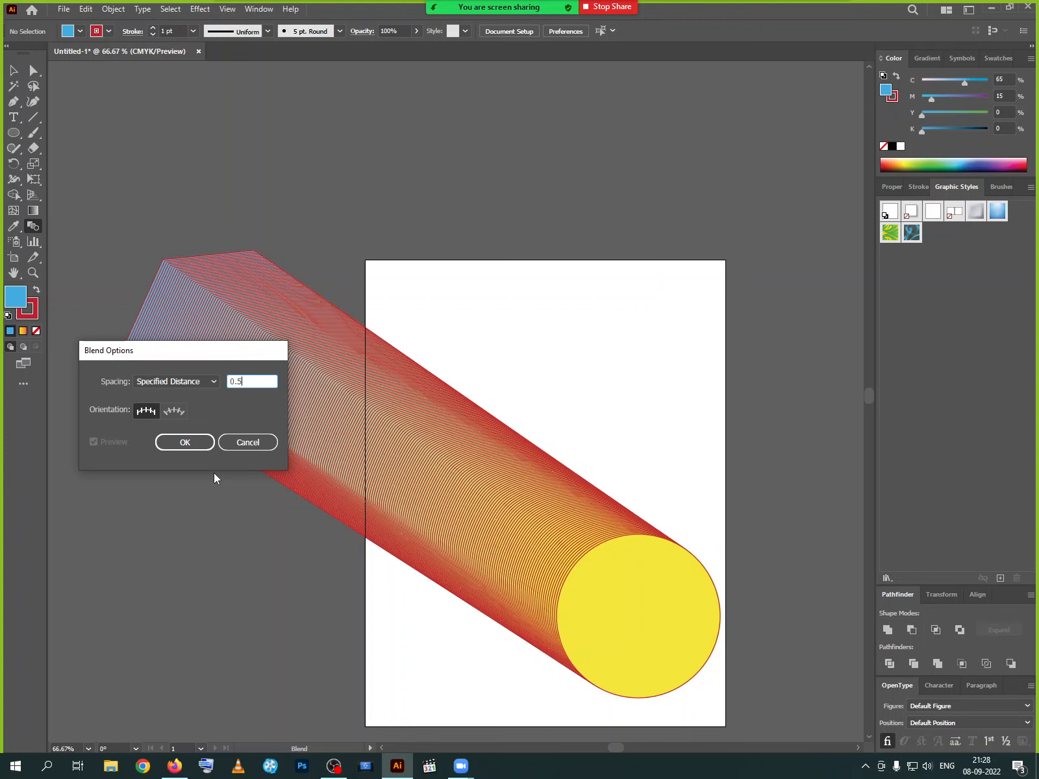
left_click(177, 446)
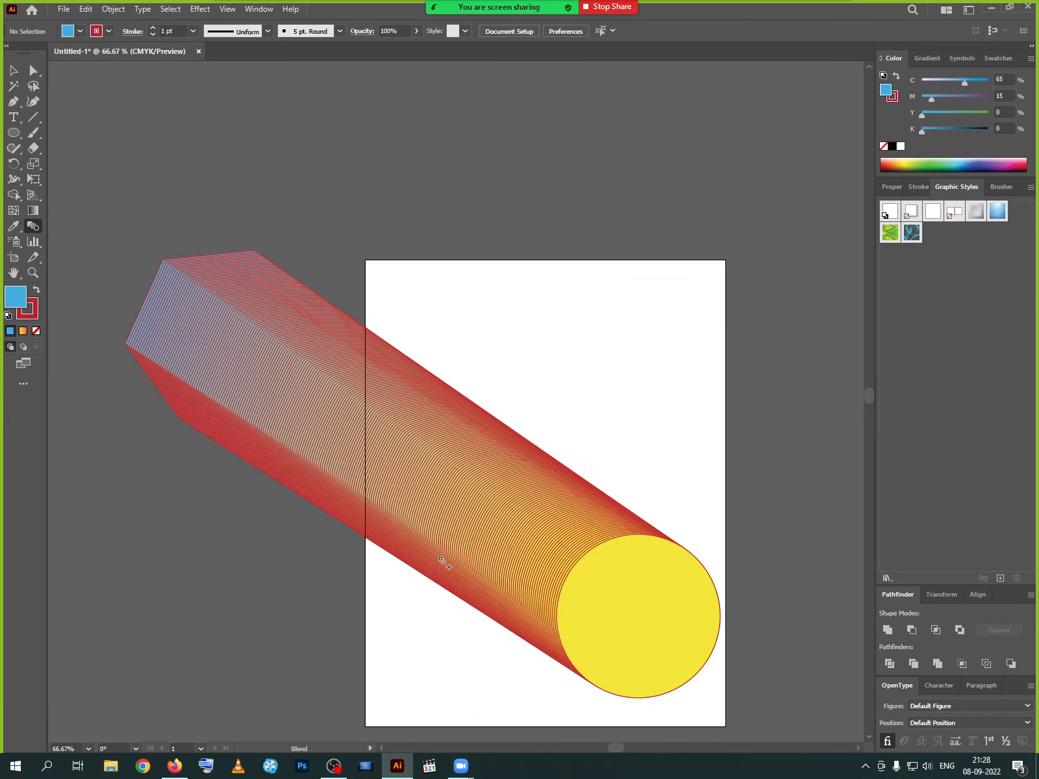
Select the hexagon-to-circle blend and move it up and to the left over the artboard.
left_click(13, 70)
left_click(593, 537)
left_click_drag(571, 540, 500, 425)
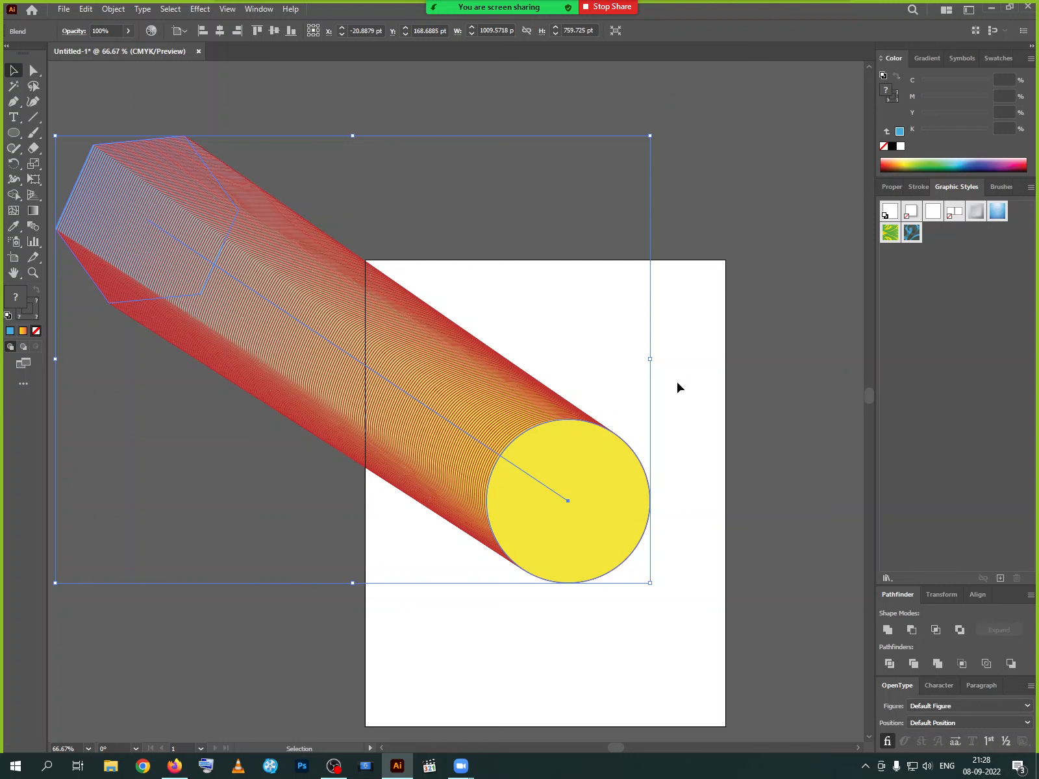
left_click_drag(678, 387, 536, 467)
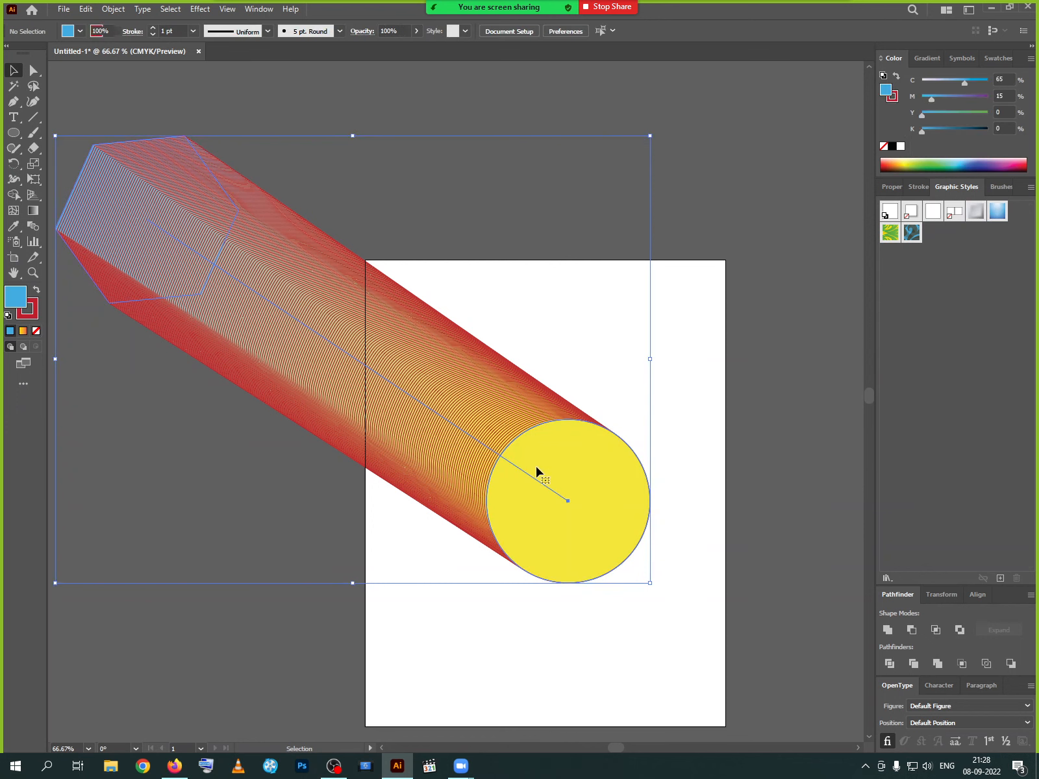
Set the selected blend's spacing to Specified Distance with a value of 0.5 pt.
double_click(30, 228)
left_click(205, 384)
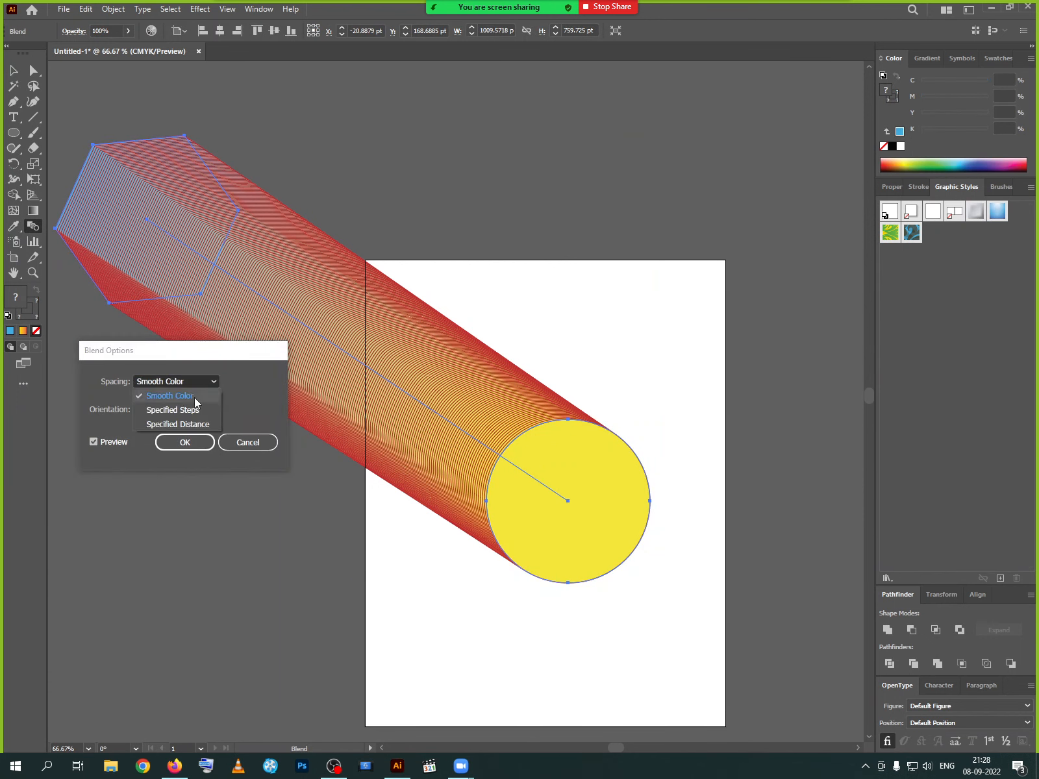
left_click(191, 426)
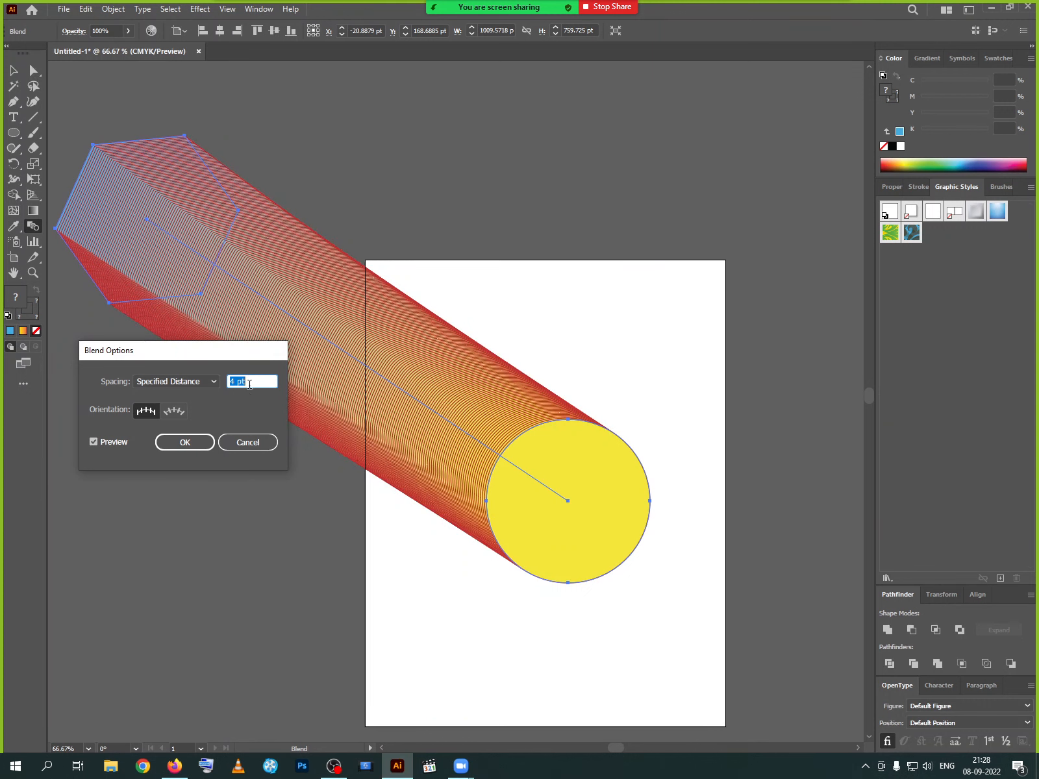
type("0.5")
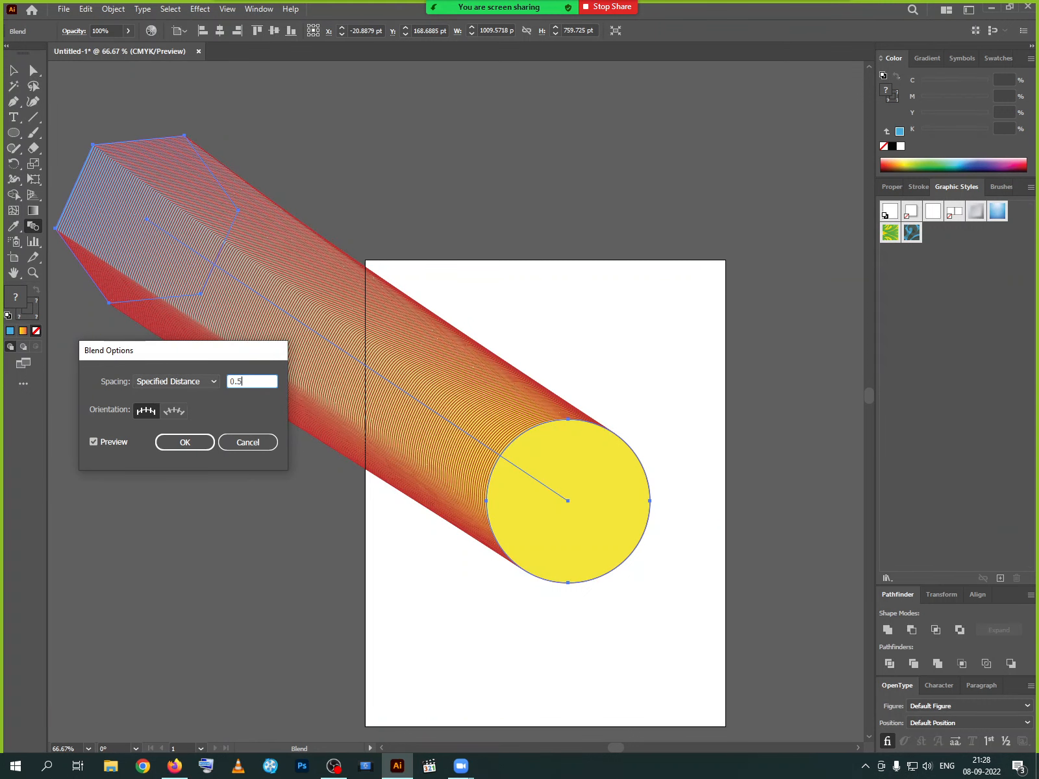
left_click(193, 448)
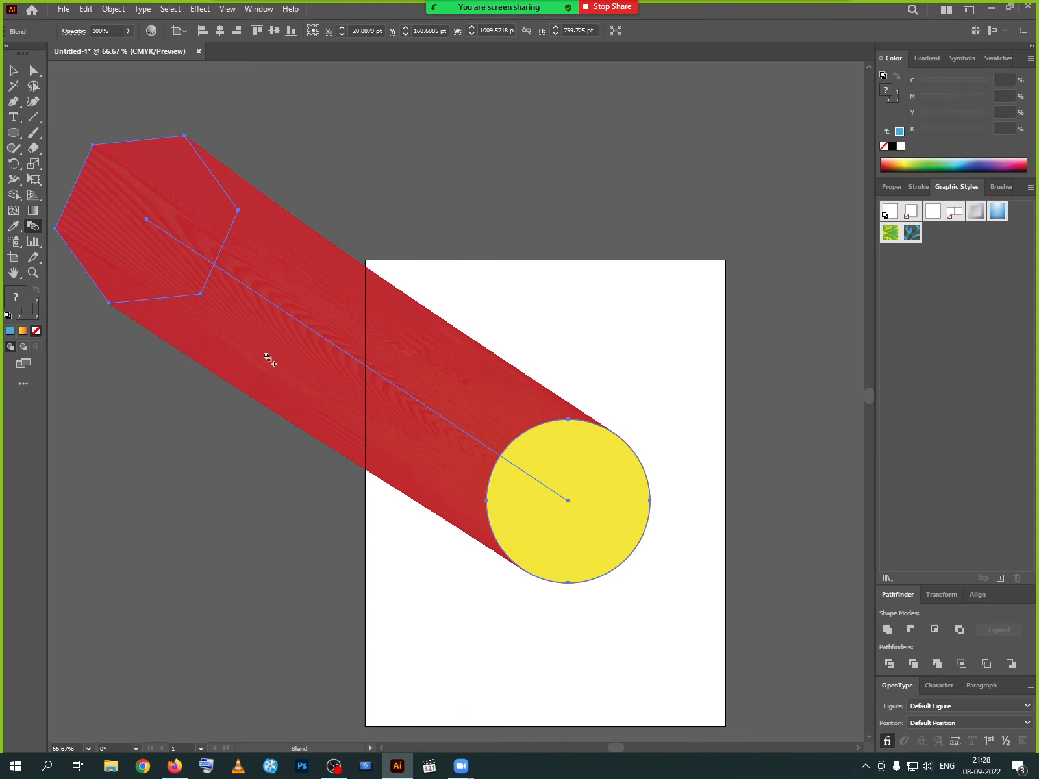
scroll(266, 357, "up", 1)
scroll(267, 357, "up", 1)
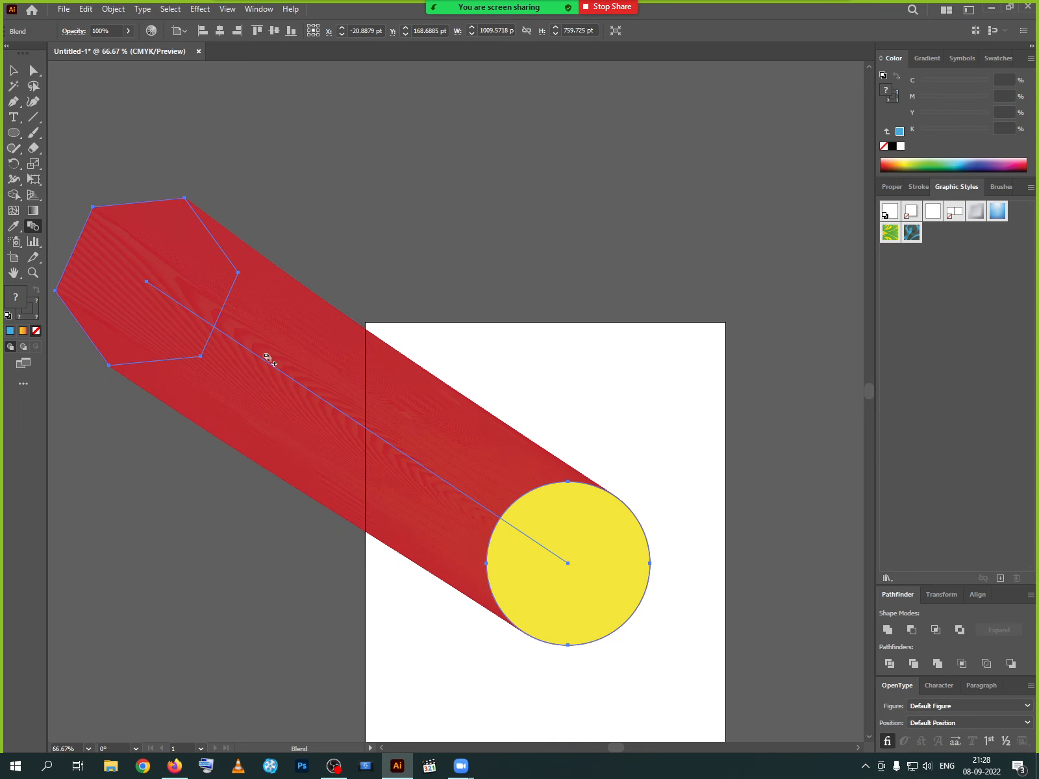
Reopen the selected blend's options and examine the spacing method choices and the distance value.
double_click(31, 228)
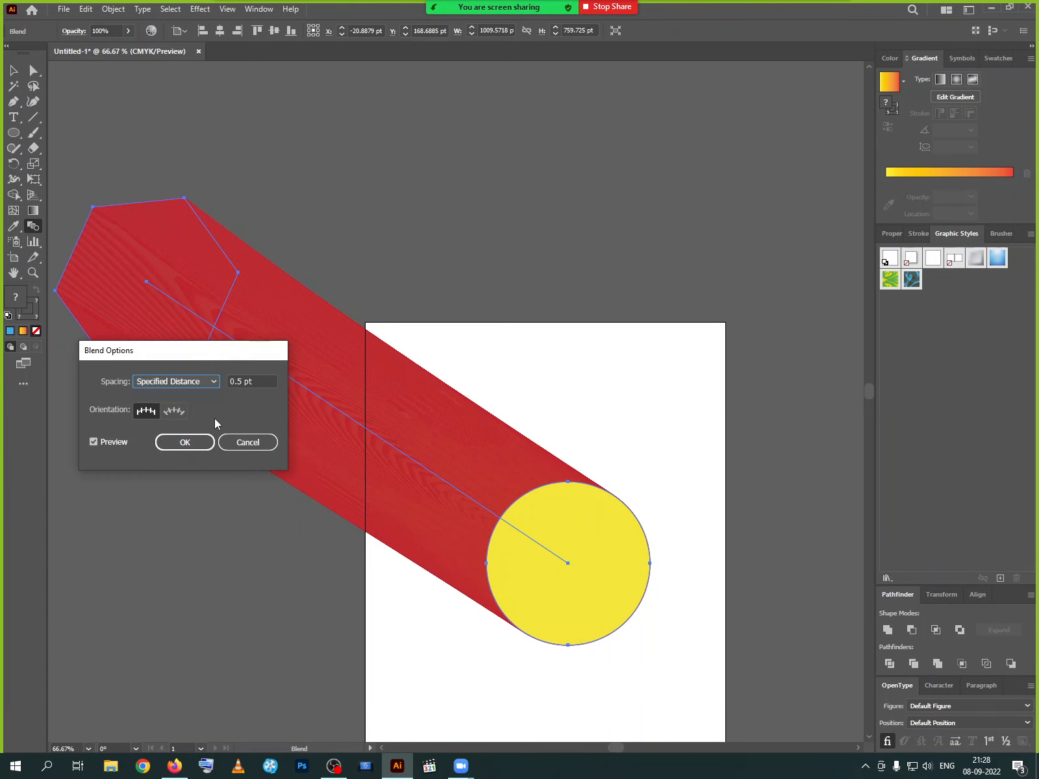
left_click_drag(254, 381, 247, 381)
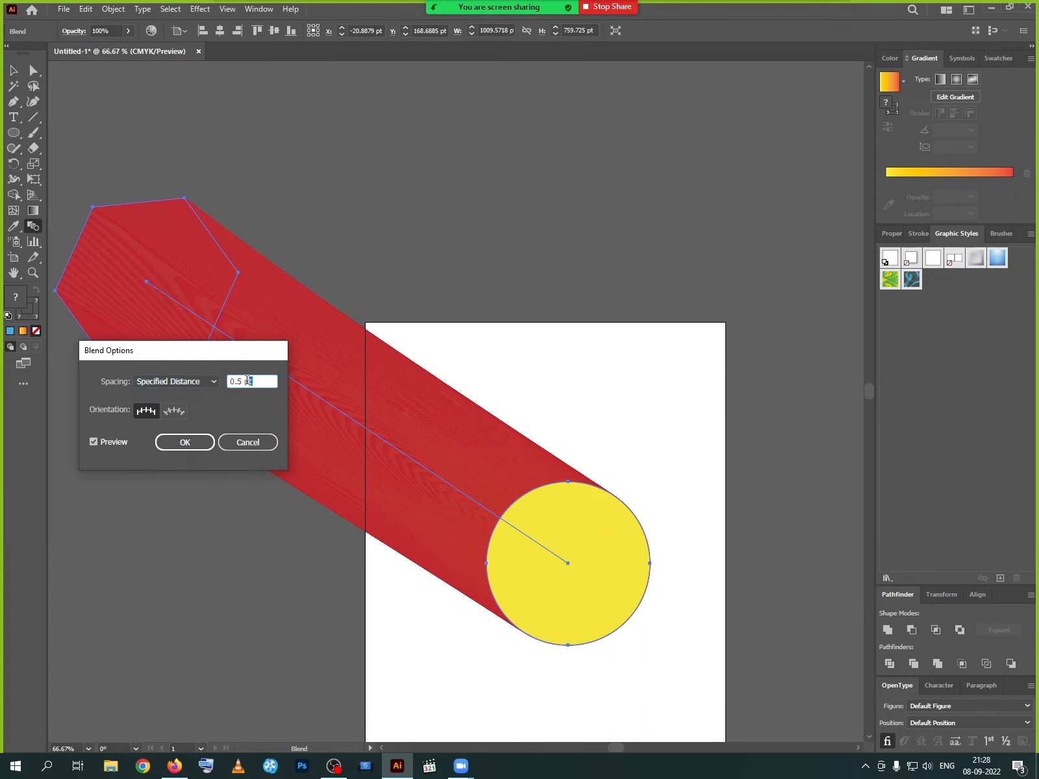
left_click(213, 383)
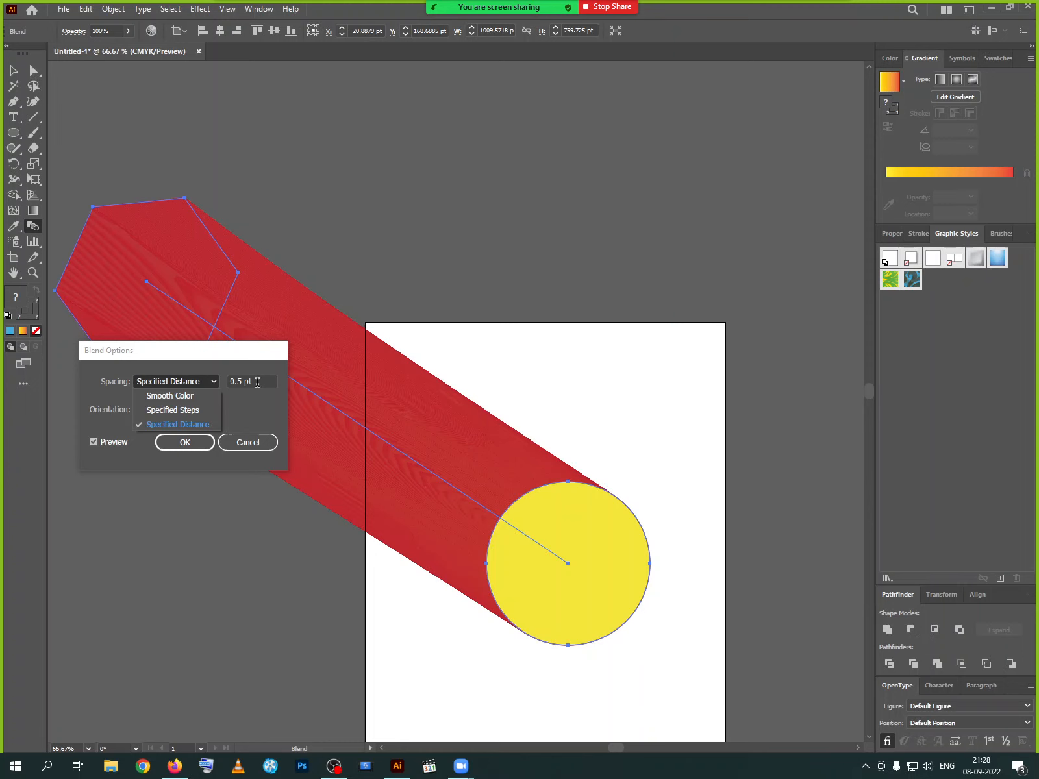
left_click(189, 382)
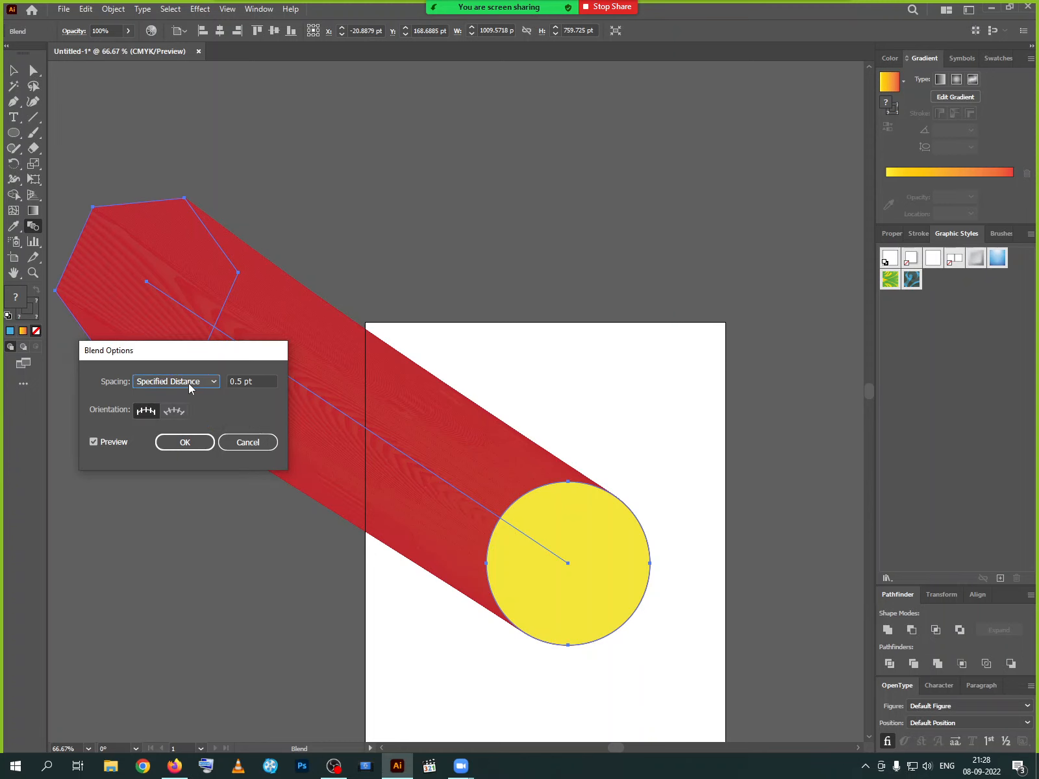
left_click_drag(254, 380, 223, 384)
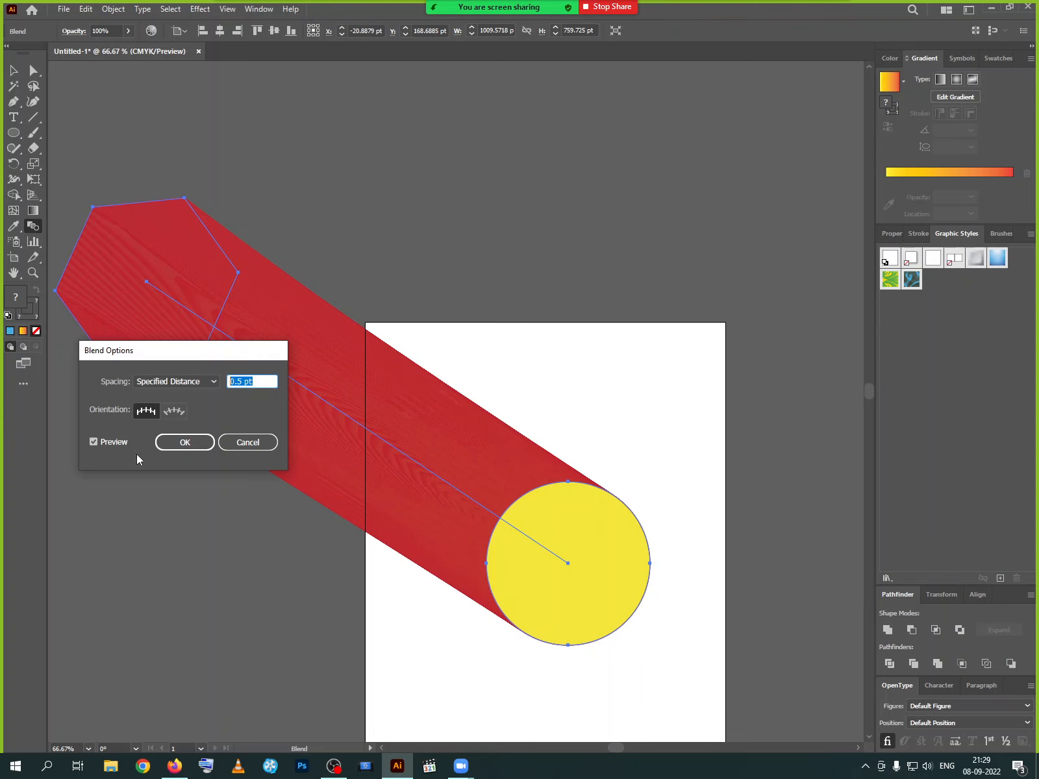
left_click(186, 443)
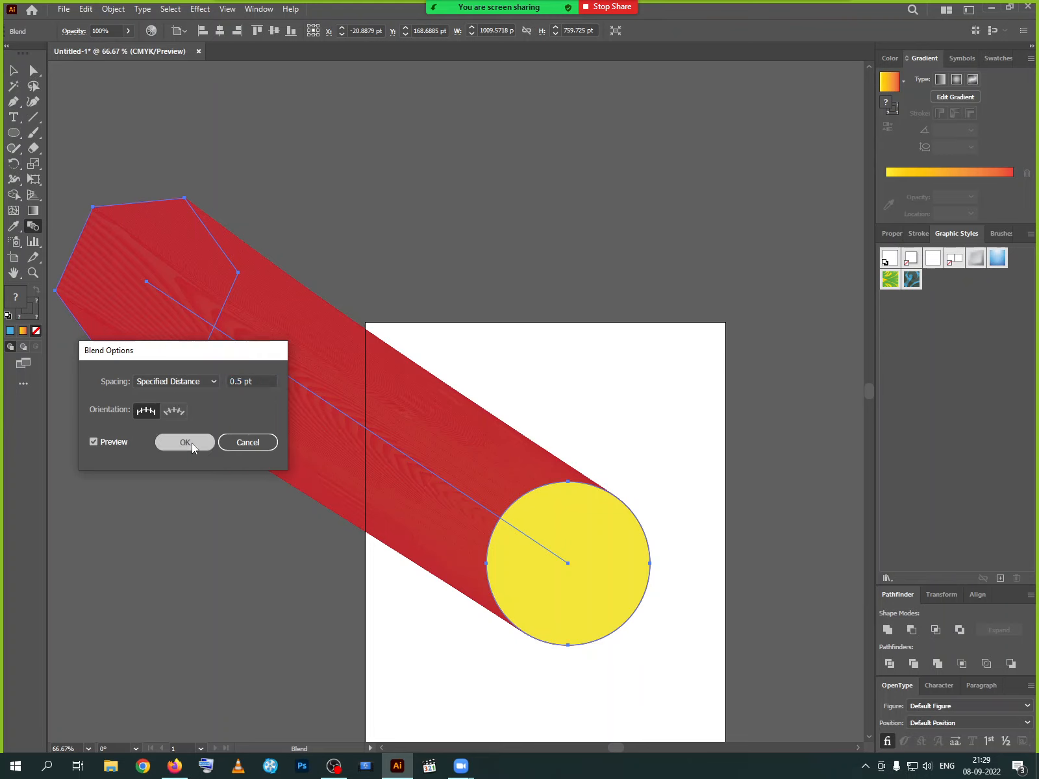
left_click(13, 70)
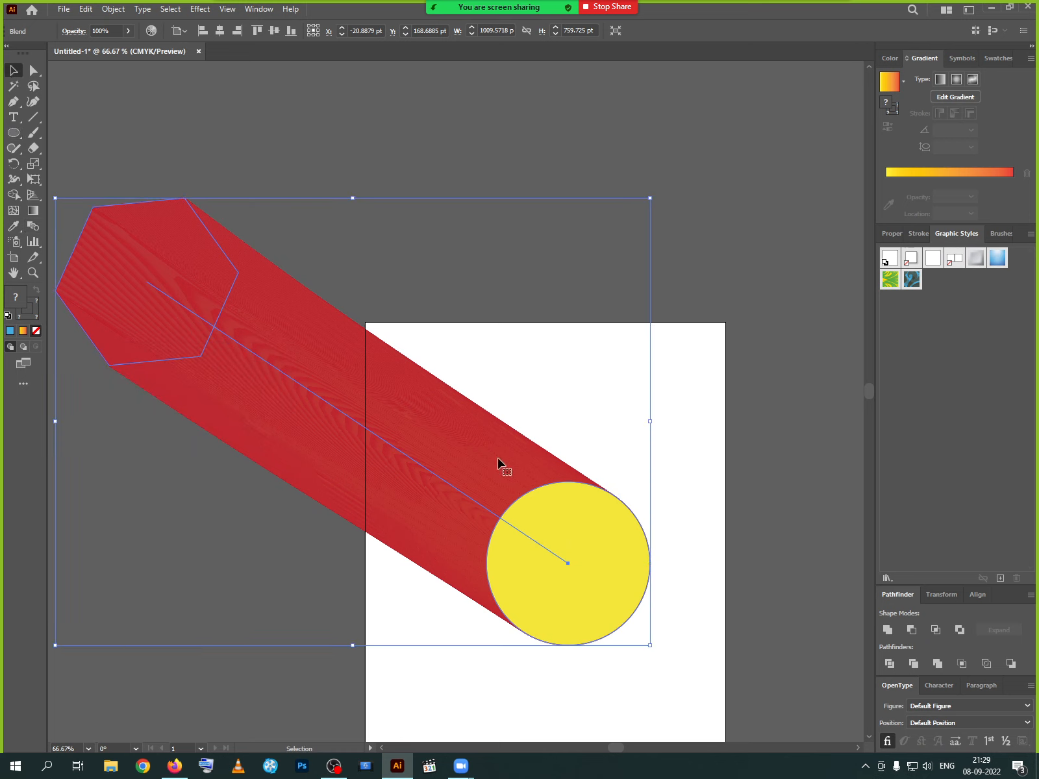
left_click(32, 228)
double_click(32, 230)
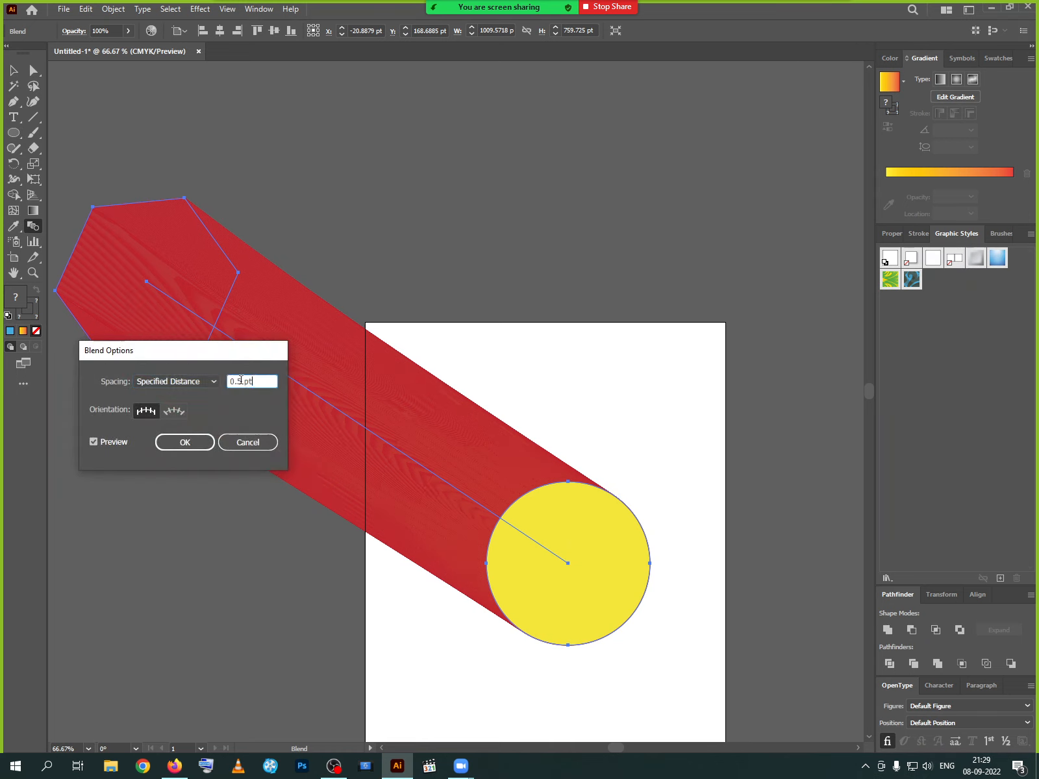
left_click(203, 384)
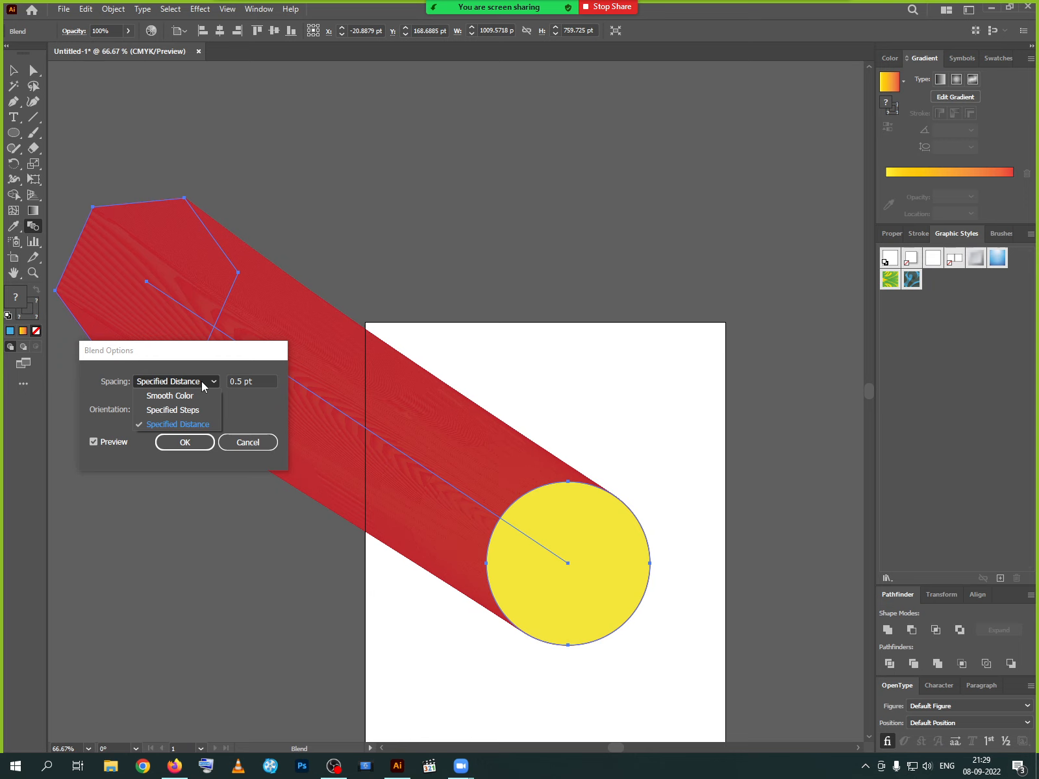
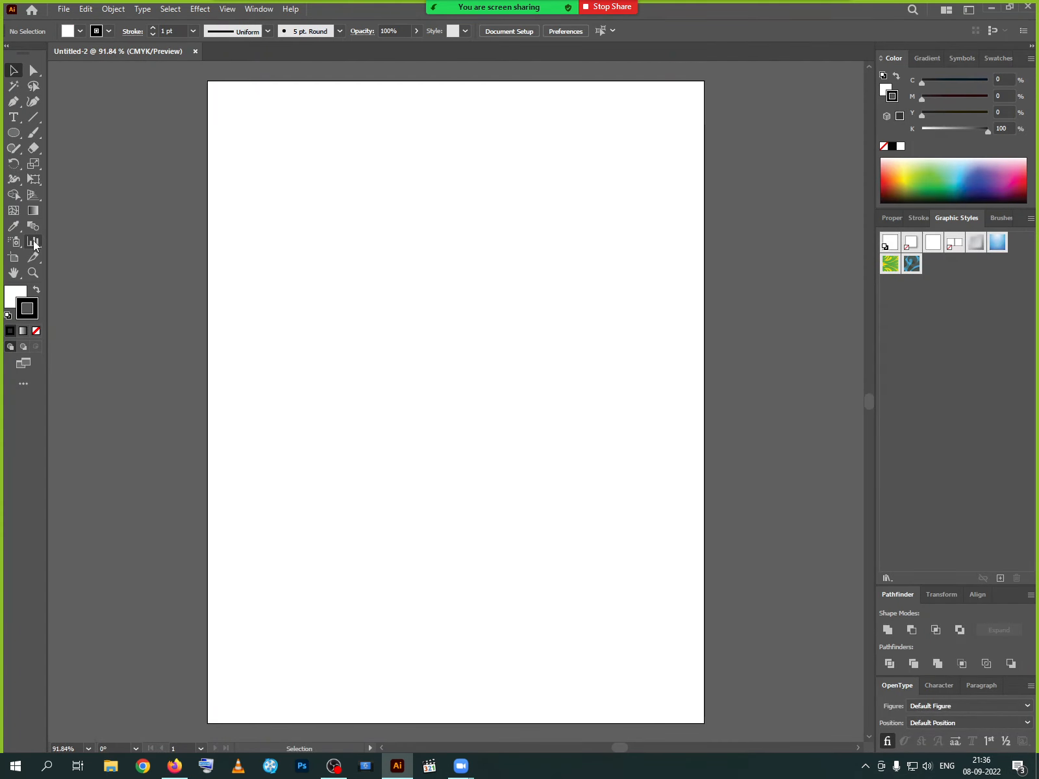
Activate the Symbol Sprayer tool and try spraying on the blank artboard without a symbol chosen.
left_click_drag(34, 242, 93, 275)
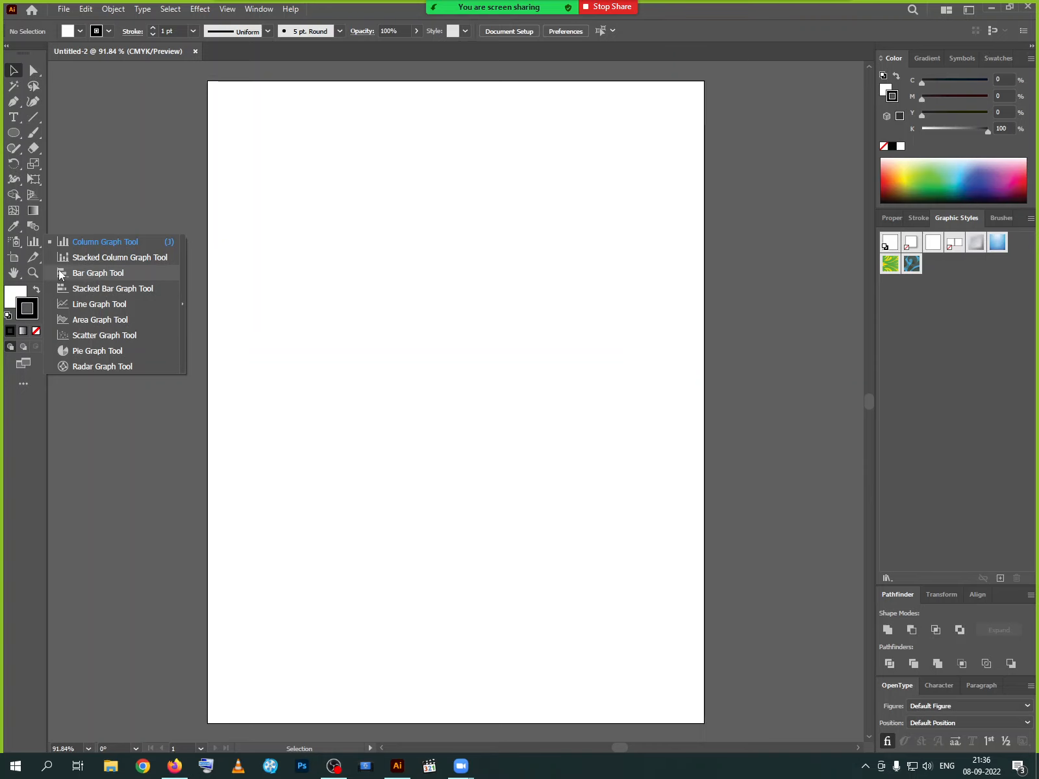
left_click(16, 242)
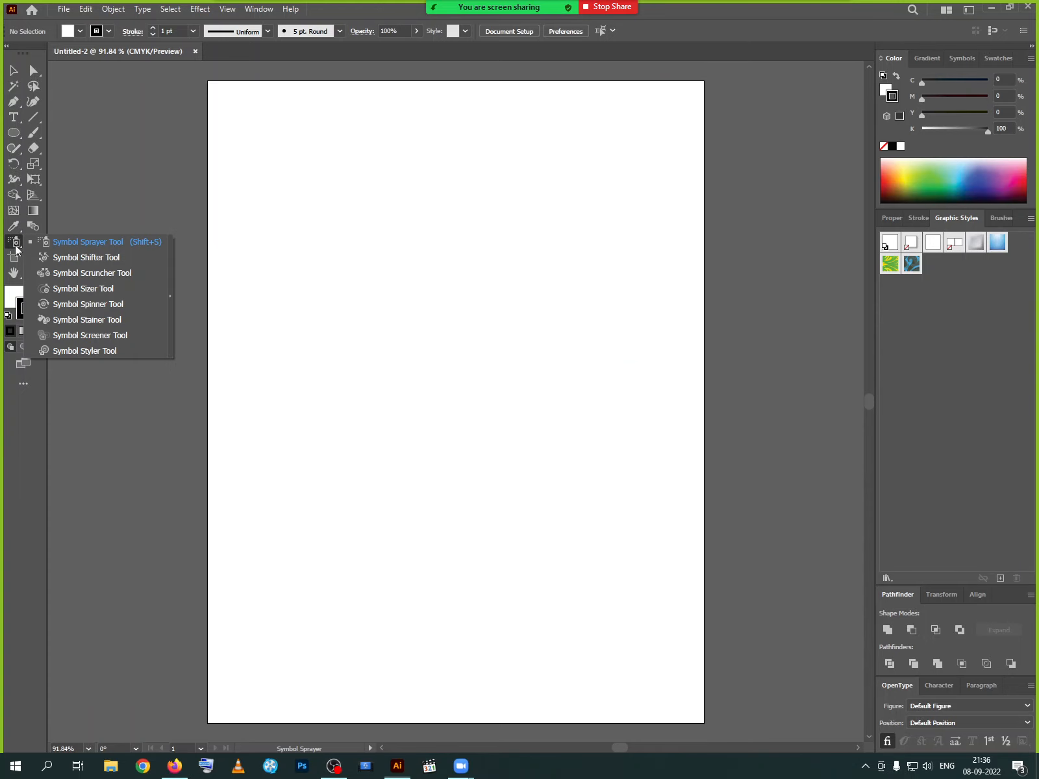
left_click(98, 243)
left_click(419, 287)
left_click(598, 401)
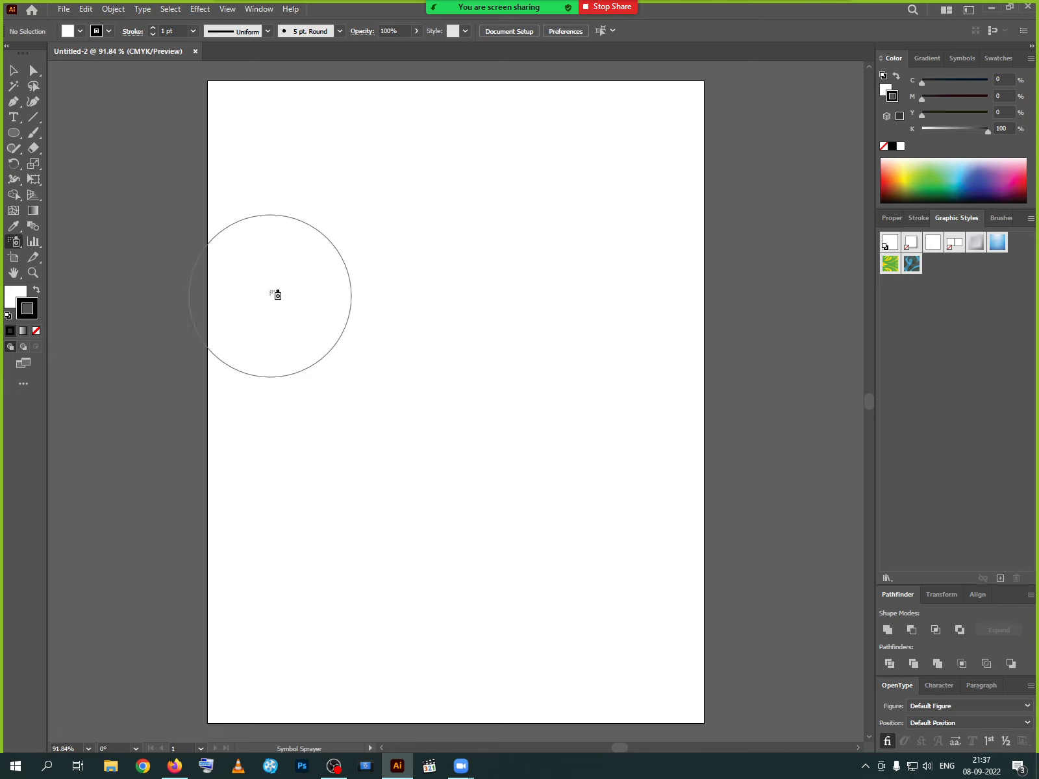
key("ctrl+1")
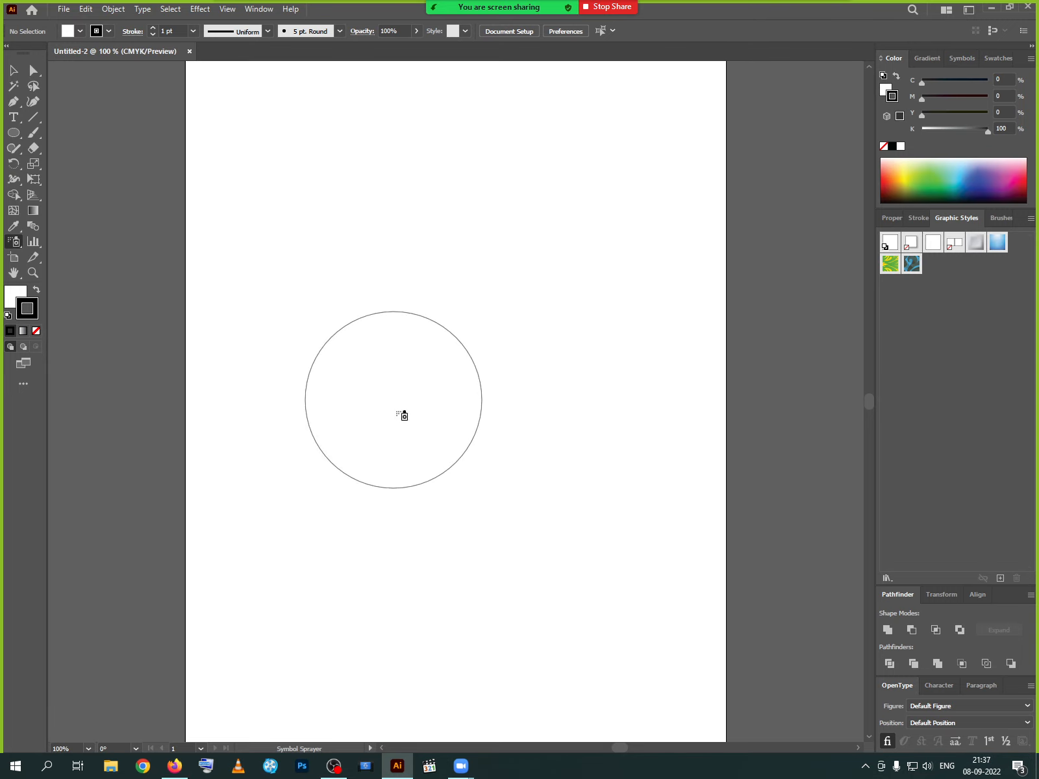
left_click(410, 327)
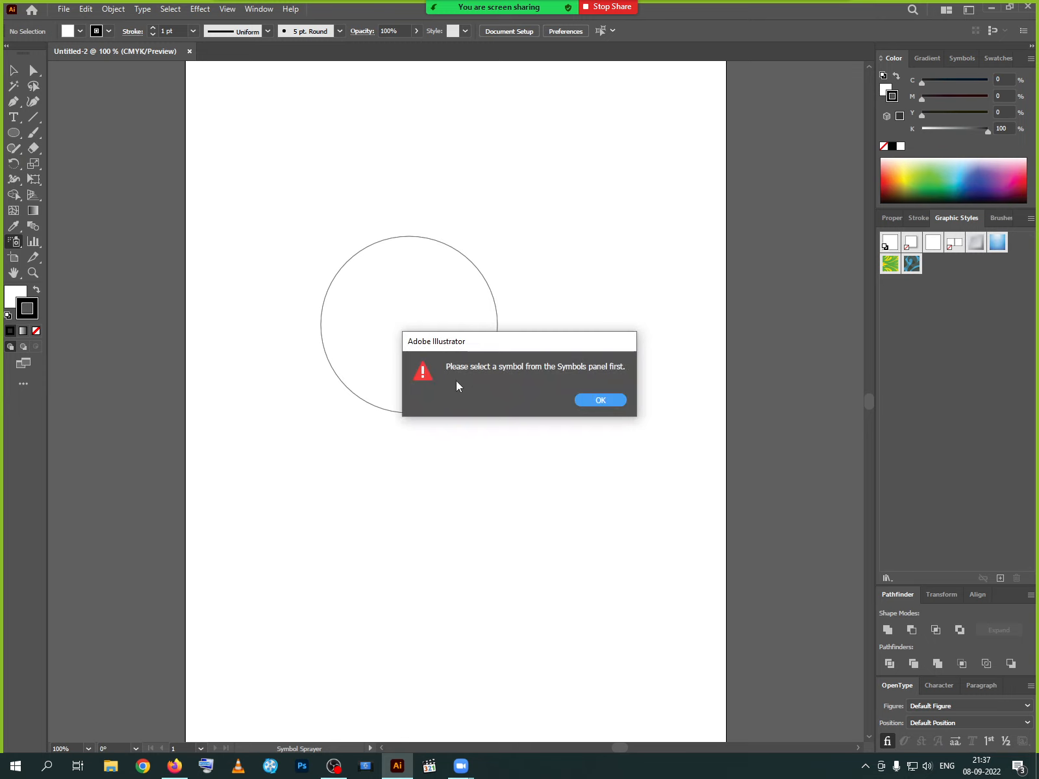
left_click(606, 399)
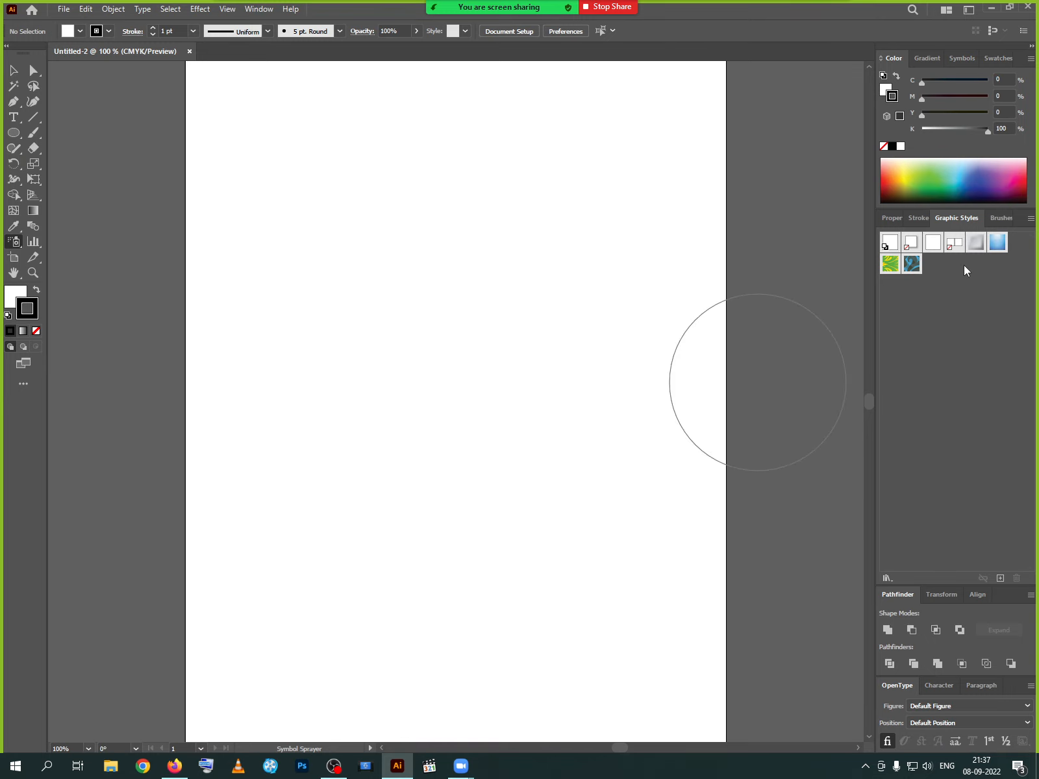
Choose the red daisy symbol, spray a cluster about 465 × 352 pt across the artboard's middle, and deselect it.
left_click(960, 59)
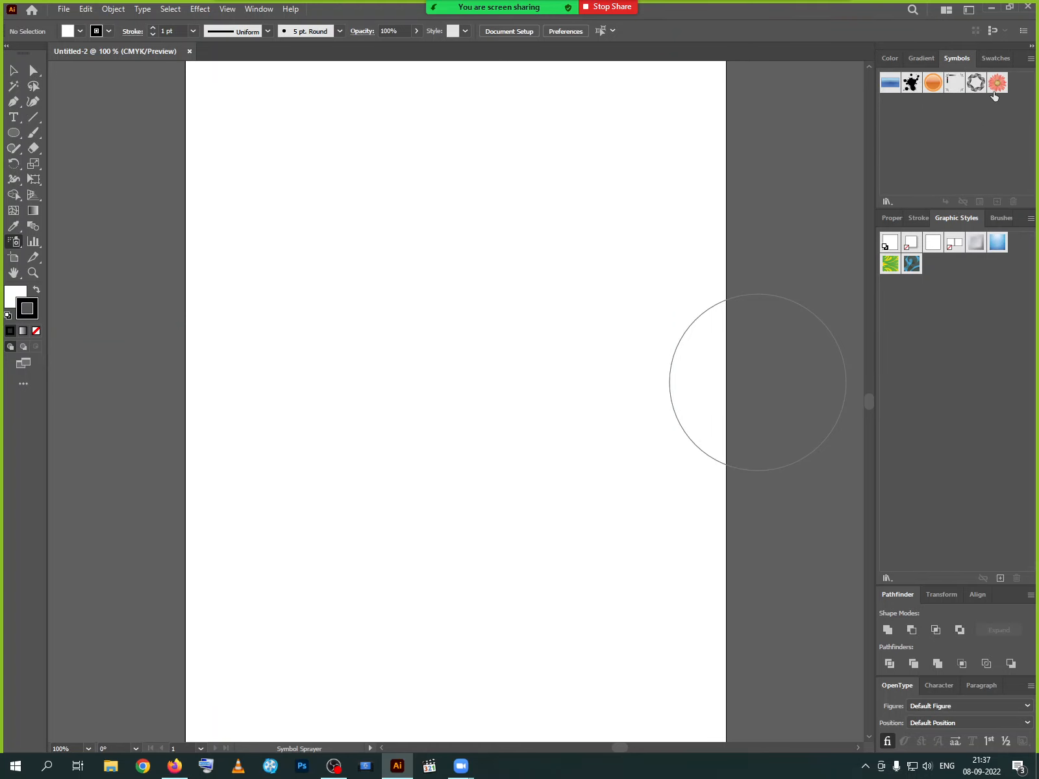
left_click(887, 201)
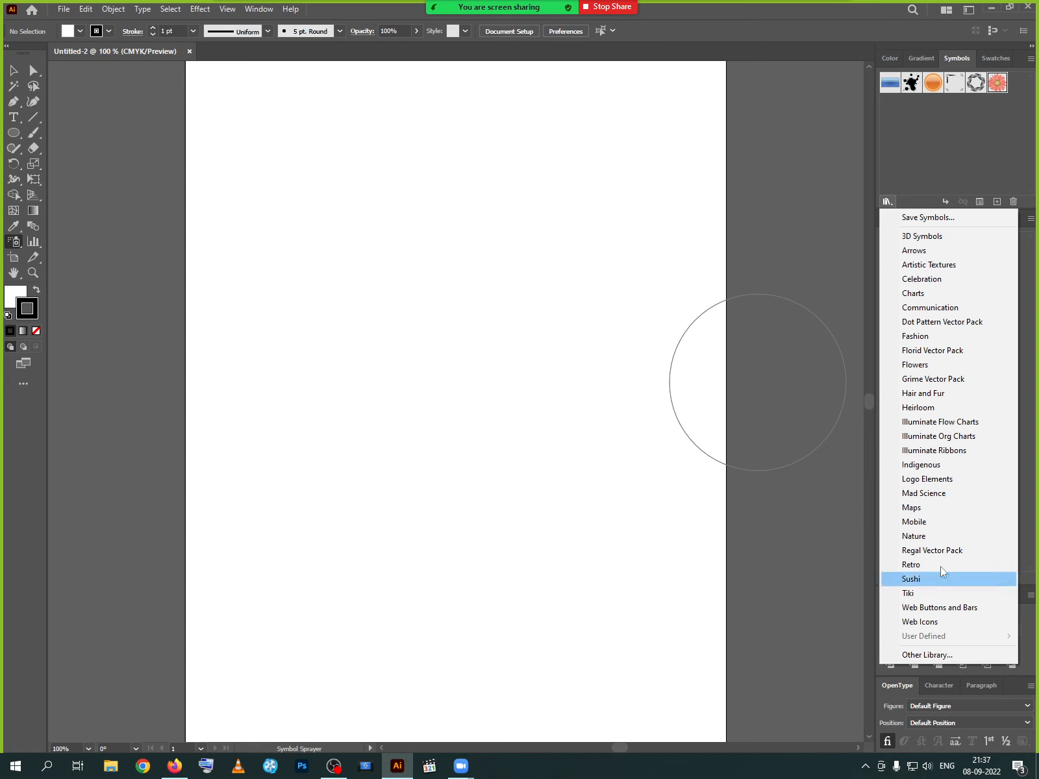
left_click(419, 362)
mouse_move(539, 370)
left_mouse_down()
mouse_move(363, 303)
mouse_move(318, 402)
mouse_move(470, 372)
mouse_move(396, 430)
mouse_move(350, 384)
mouse_move(522, 372)
mouse_move(350, 304)
mouse_move(415, 426)
mouse_move(576, 386)
mouse_move(344, 323)
mouse_move(397, 388)
mouse_move(531, 436)
mouse_move(571, 398)
mouse_move(441, 338)
mouse_move(455, 389)
left_mouse_up()
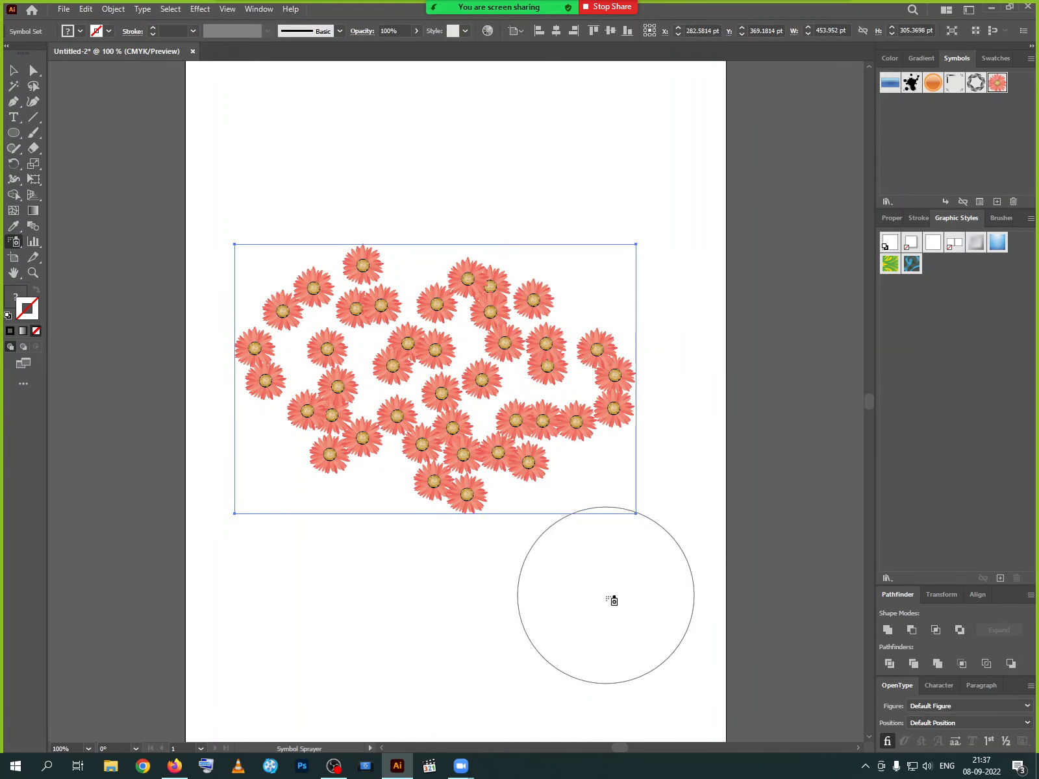
mouse_move(561, 471)
left_mouse_down()
mouse_move(580, 424)
mouse_move(529, 459)
mouse_move(443, 451)
left_mouse_up()
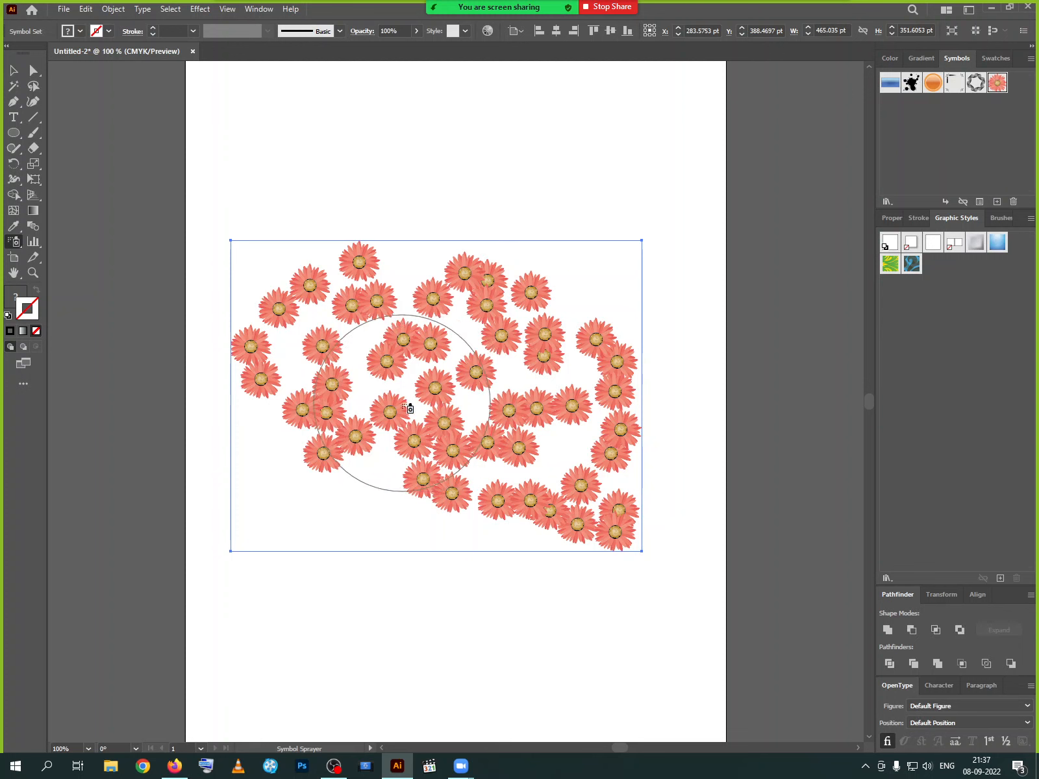
left_click(487, 154, "ctrl")
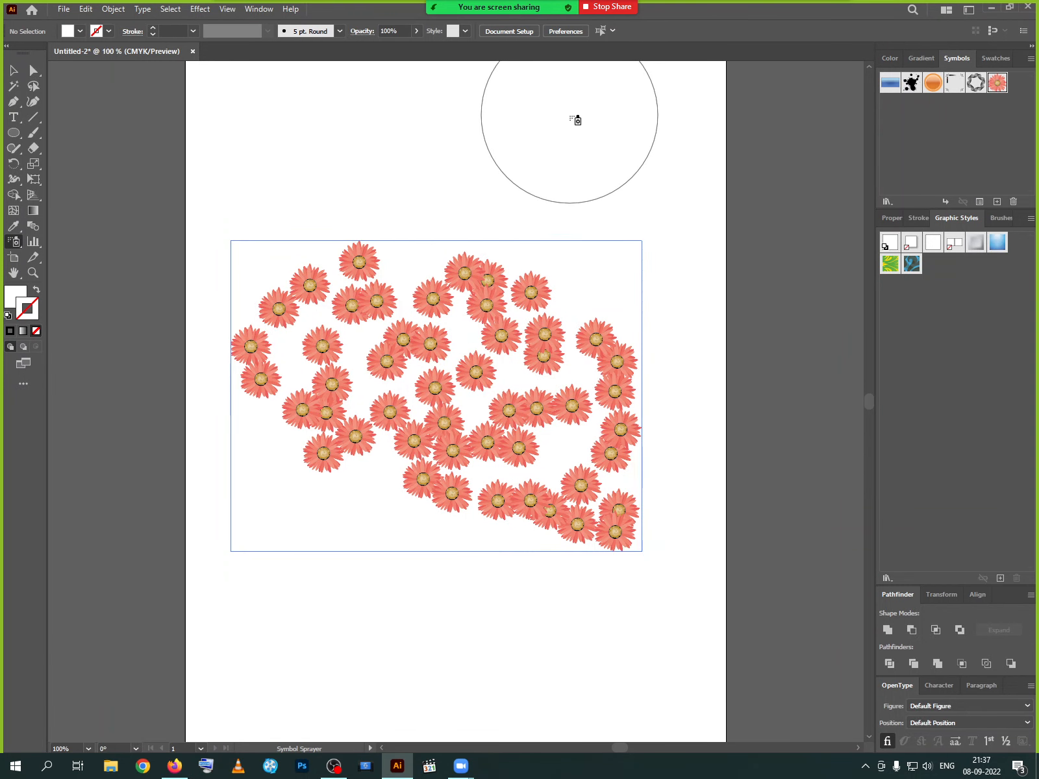
Spray a second daisy cluster about 169 × 144 pt near the artboard's top, move both clusters separately, and delete the new one.
mouse_move(575, 118)
left_mouse_down()
mouse_move(583, 143)
mouse_move(570, 127)
mouse_move(559, 133)
mouse_move(571, 150)
left_mouse_up()
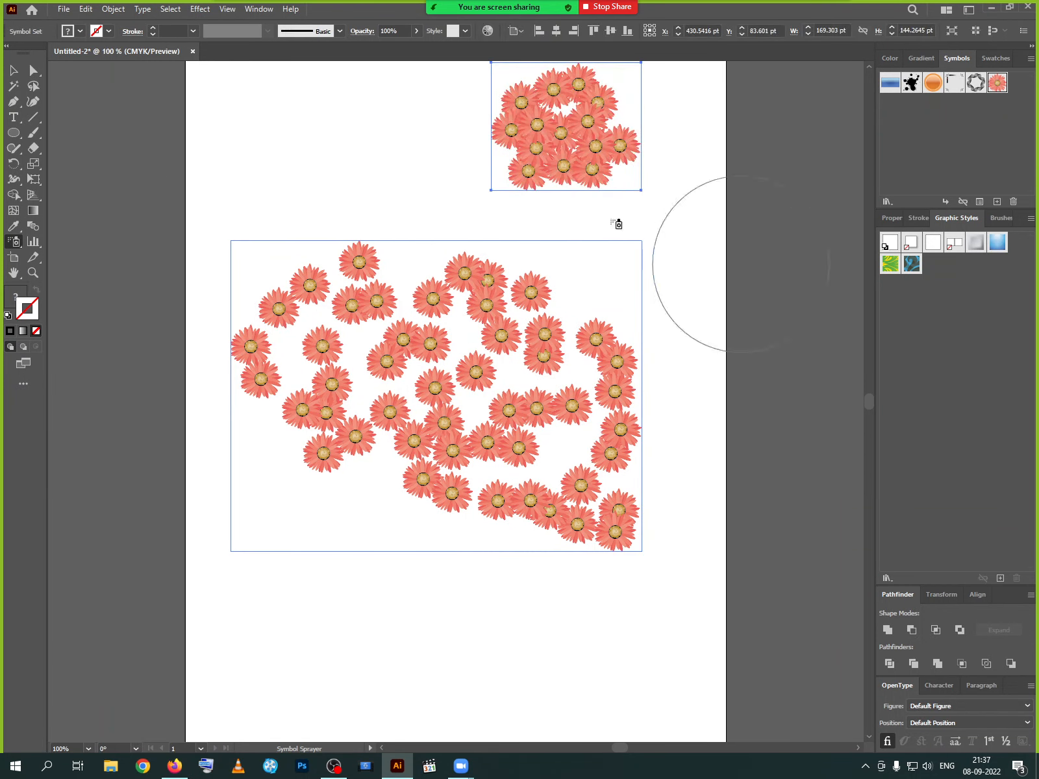
left_click(13, 70)
left_click_drag(442, 345, 397, 465)
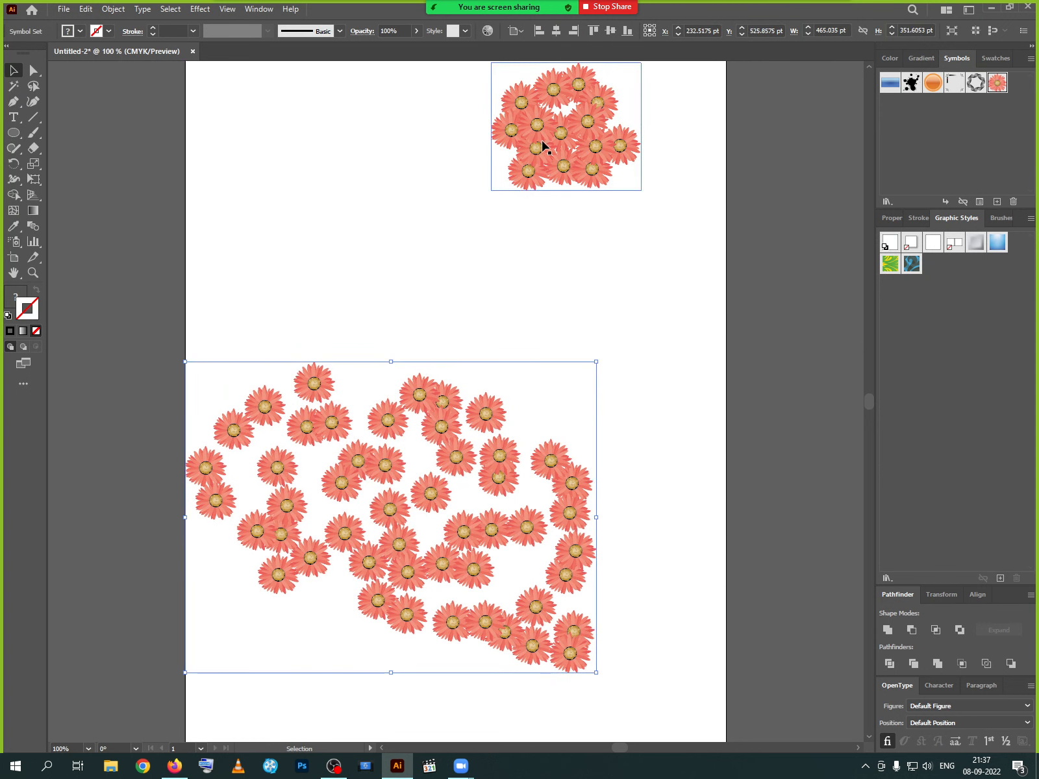
left_click_drag(541, 144, 505, 221)
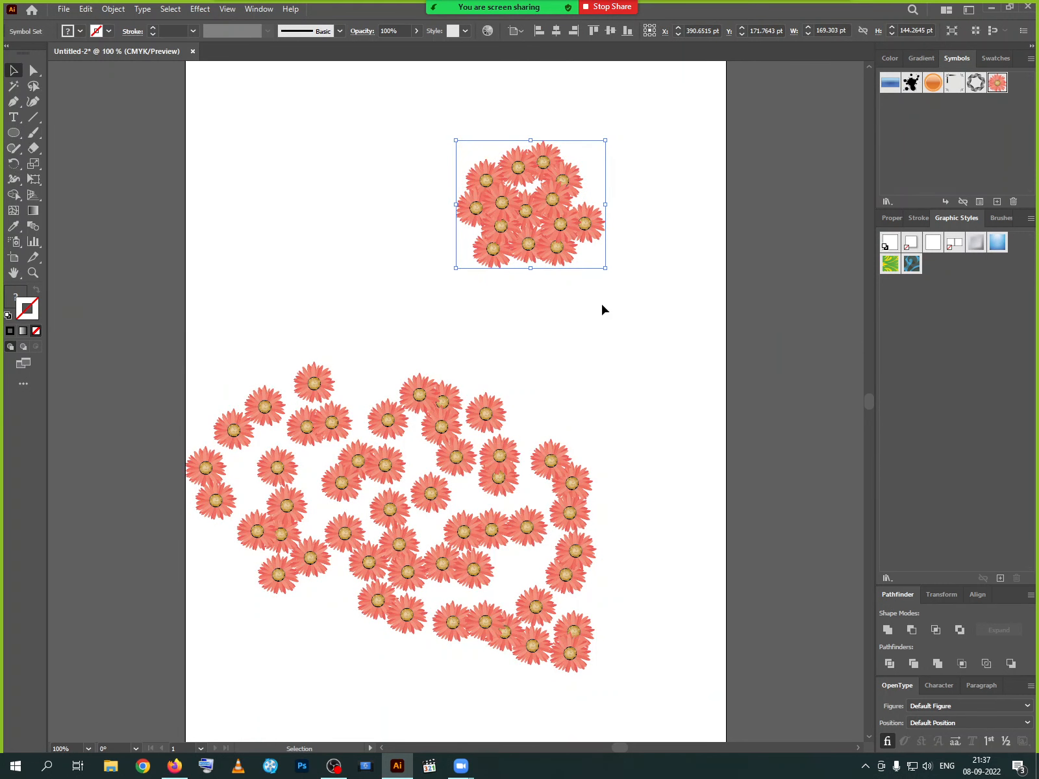
key("Delete")
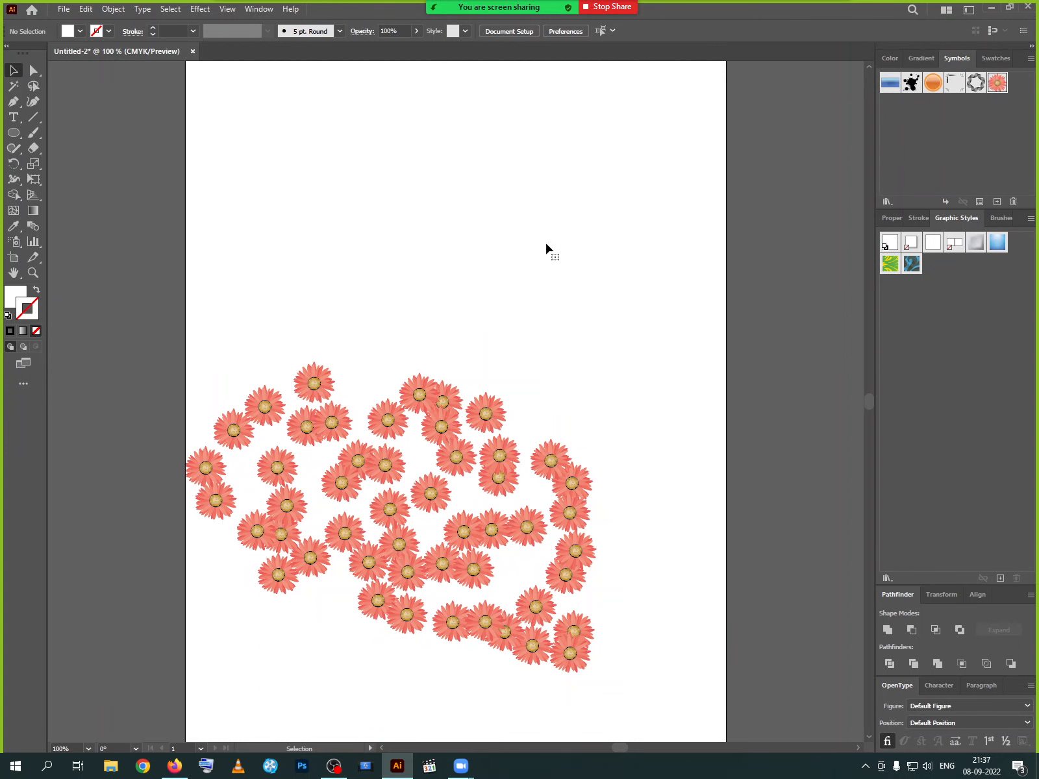
Move the remaining daisy cluster to the artboard's middle and spray orange circle symbols among its flowers.
left_click(448, 408)
left_click_drag(448, 409, 500, 325)
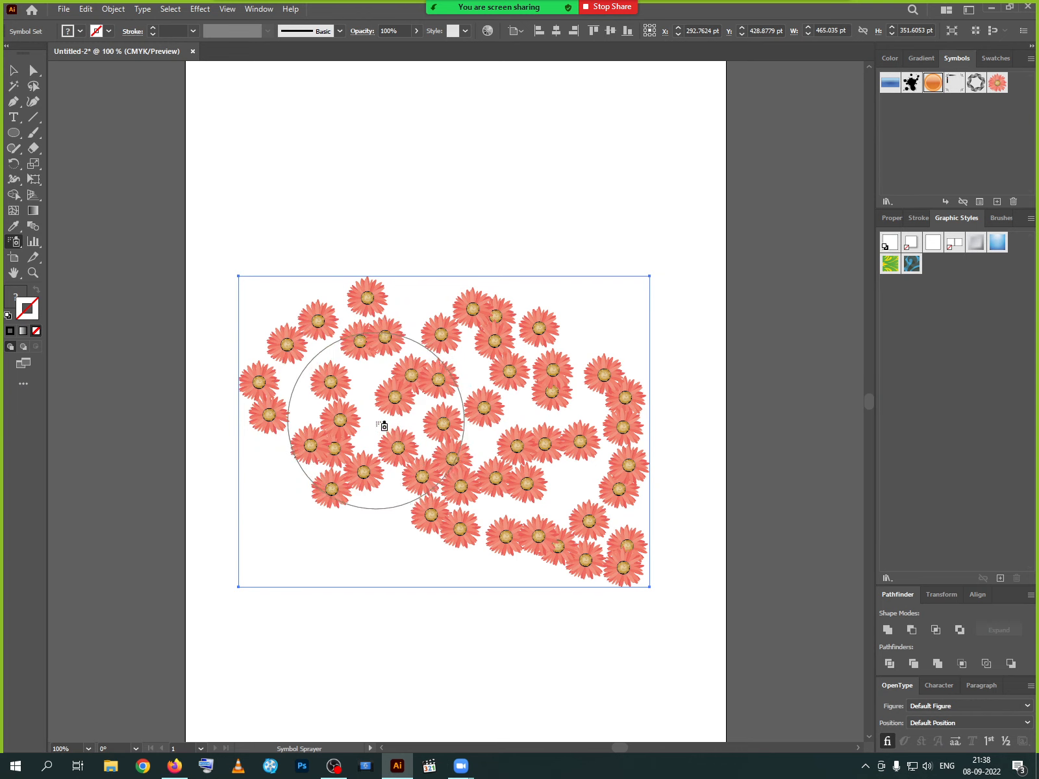
mouse_move(384, 426)
left_mouse_down()
mouse_move(393, 415)
mouse_move(319, 442)
mouse_move(572, 481)
mouse_move(449, 435)
mouse_move(481, 455)
left_mouse_up()
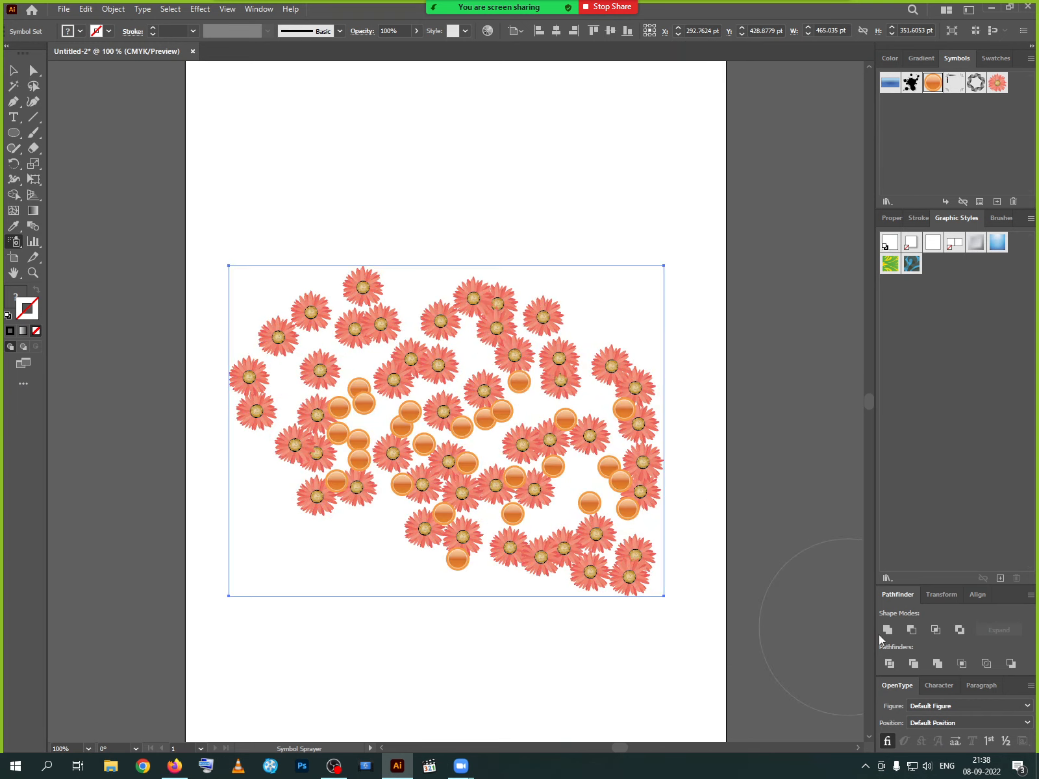
Use the Symbol Shifter tool to push the orange circles around within the set, mainly toward its upper-left and lower-right areas.
left_click(15, 243)
left_click(68, 258)
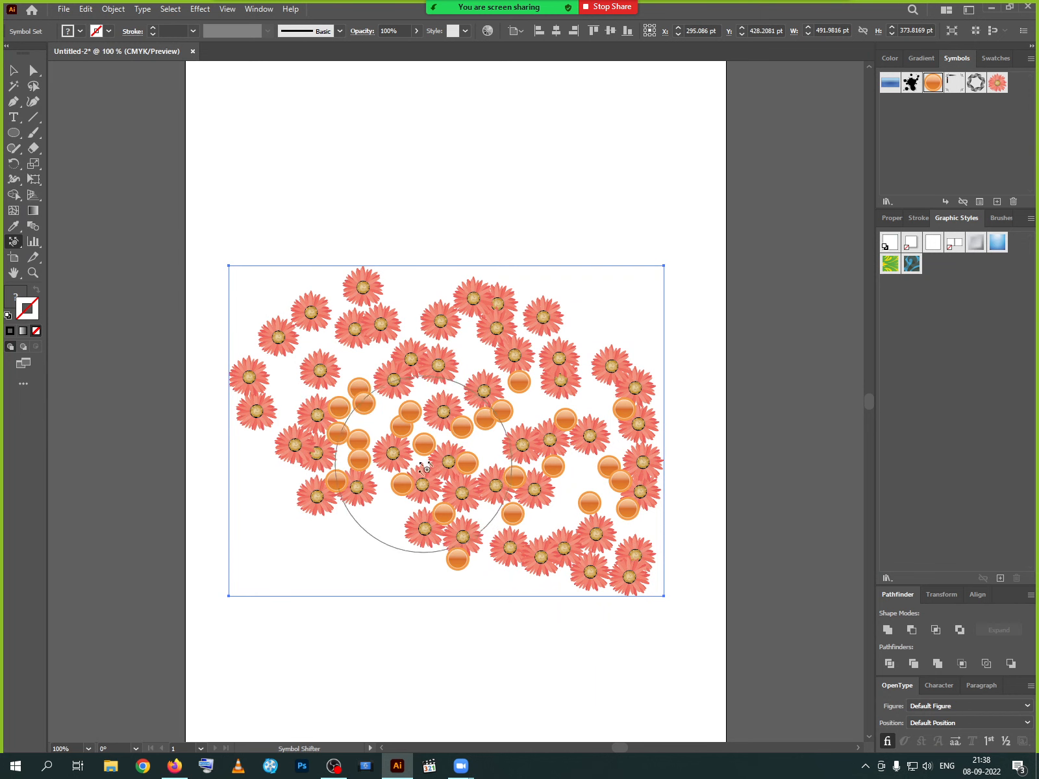
left_click_drag(425, 467, 414, 442)
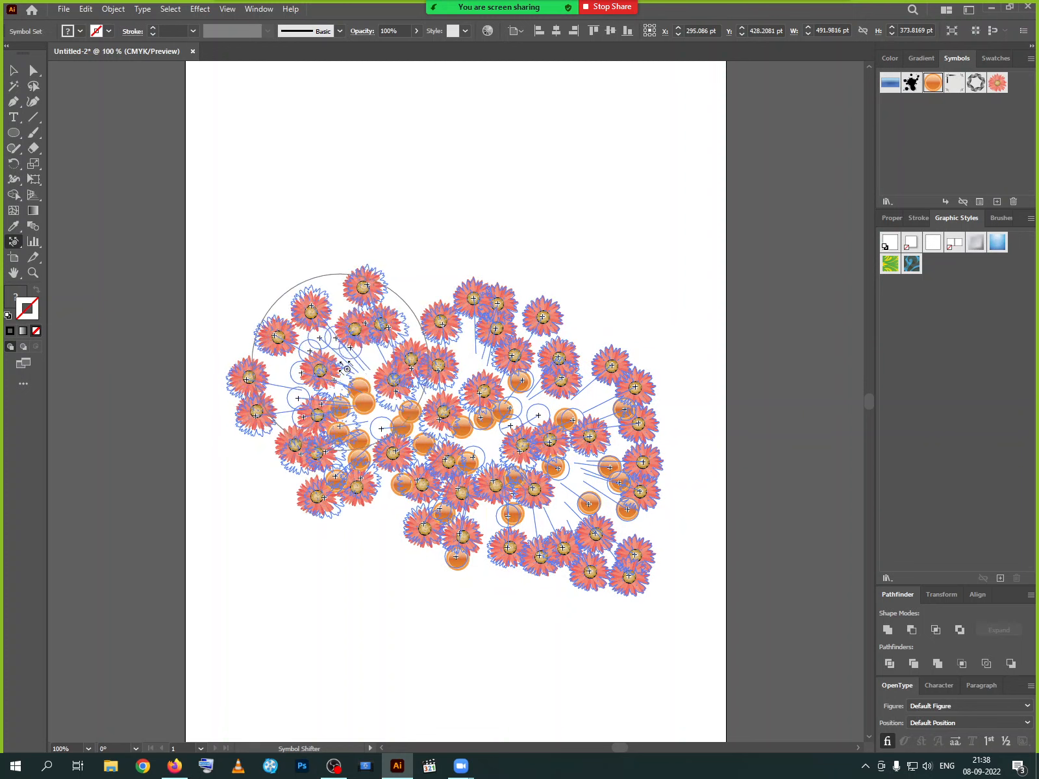
left_click_drag(346, 367, 404, 433)
mouse_move(367, 391)
left_mouse_down()
mouse_move(351, 360)
mouse_move(325, 350)
mouse_move(306, 376)
mouse_move(292, 344)
left_mouse_up()
left_click_drag(380, 430, 347, 350)
mouse_move(495, 419)
left_mouse_down()
mouse_move(517, 389)
mouse_move(511, 374)
mouse_move(472, 369)
mouse_move(476, 399)
mouse_move(425, 407)
mouse_move(488, 412)
mouse_move(439, 426)
left_mouse_up()
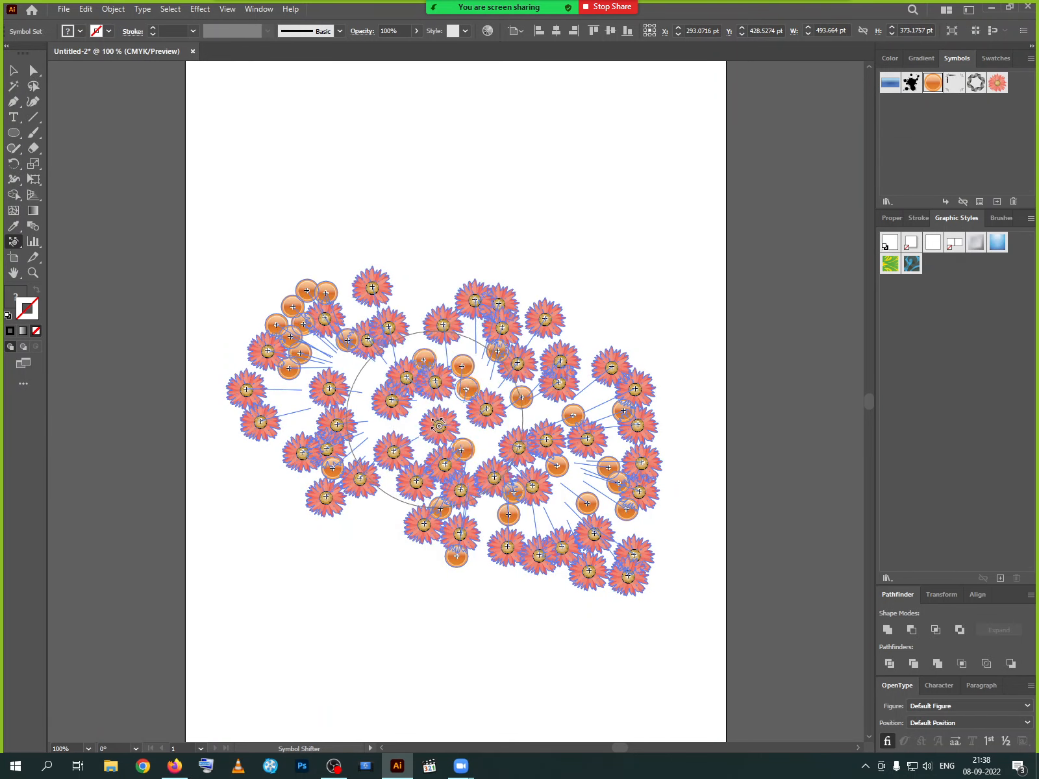
mouse_move(527, 392)
left_mouse_down()
mouse_move(526, 406)
mouse_move(390, 325)
mouse_move(305, 350)
mouse_move(311, 338)
left_mouse_up()
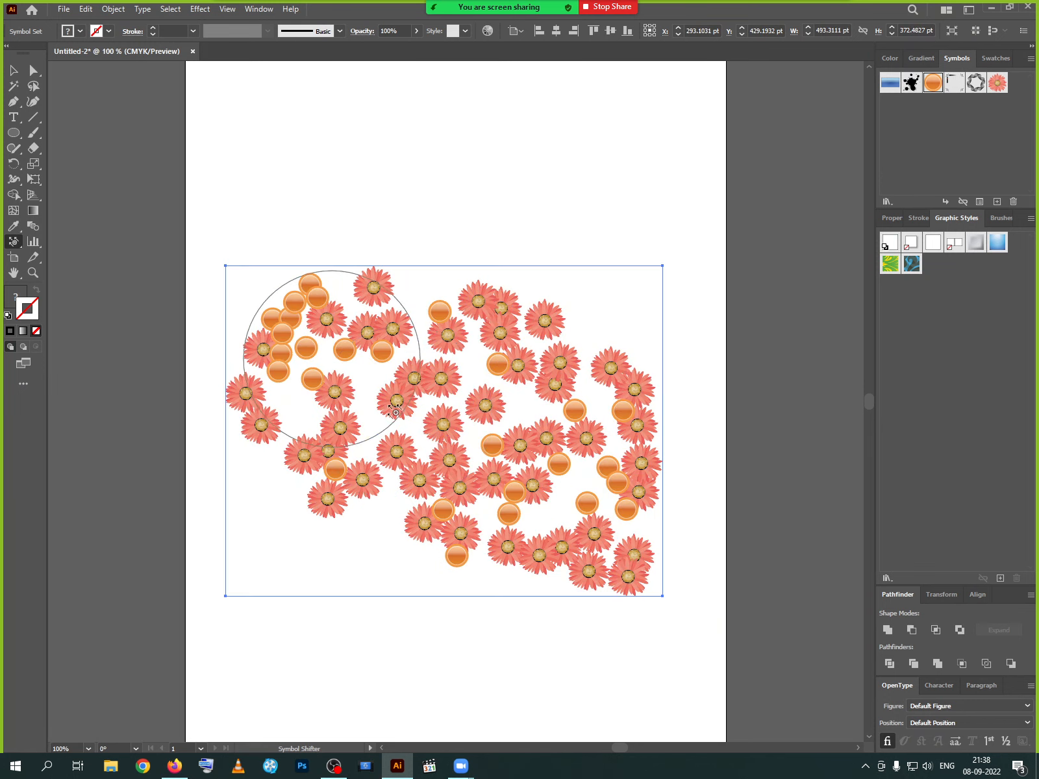
left_click_drag(503, 439, 565, 503)
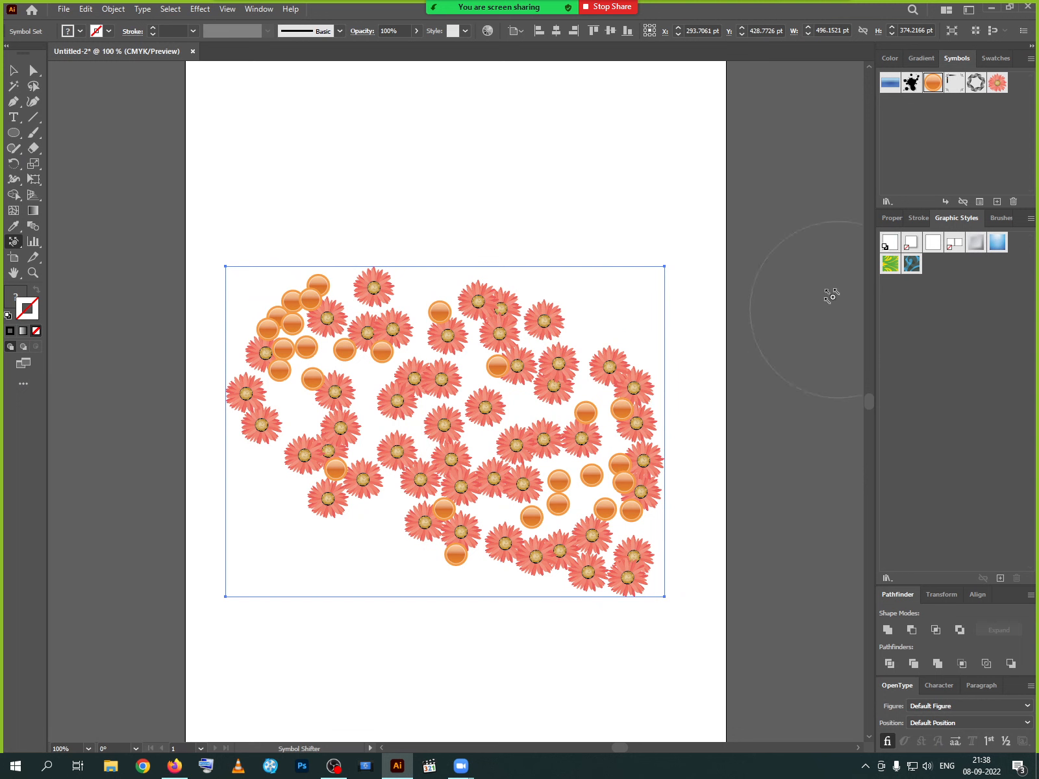
Detach the symbolism tools as a floating toolbar above the flowers and shift the upper-left orange circles with Symbol Shifter.
double_click(13, 228)
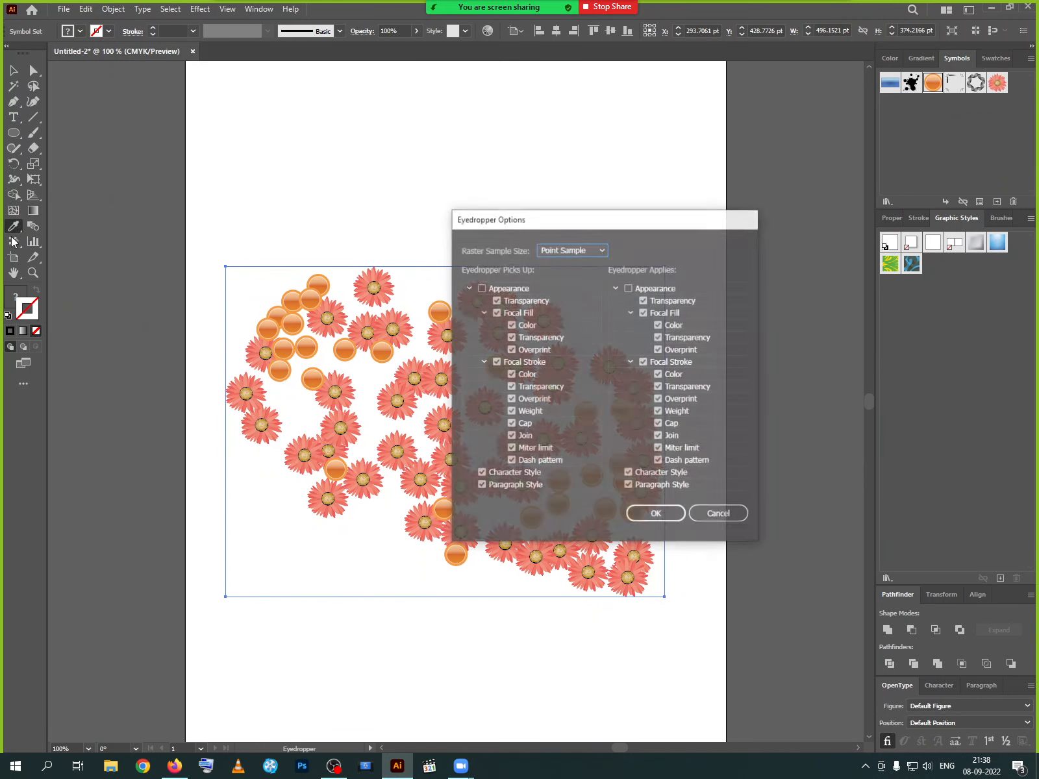
left_click(720, 515)
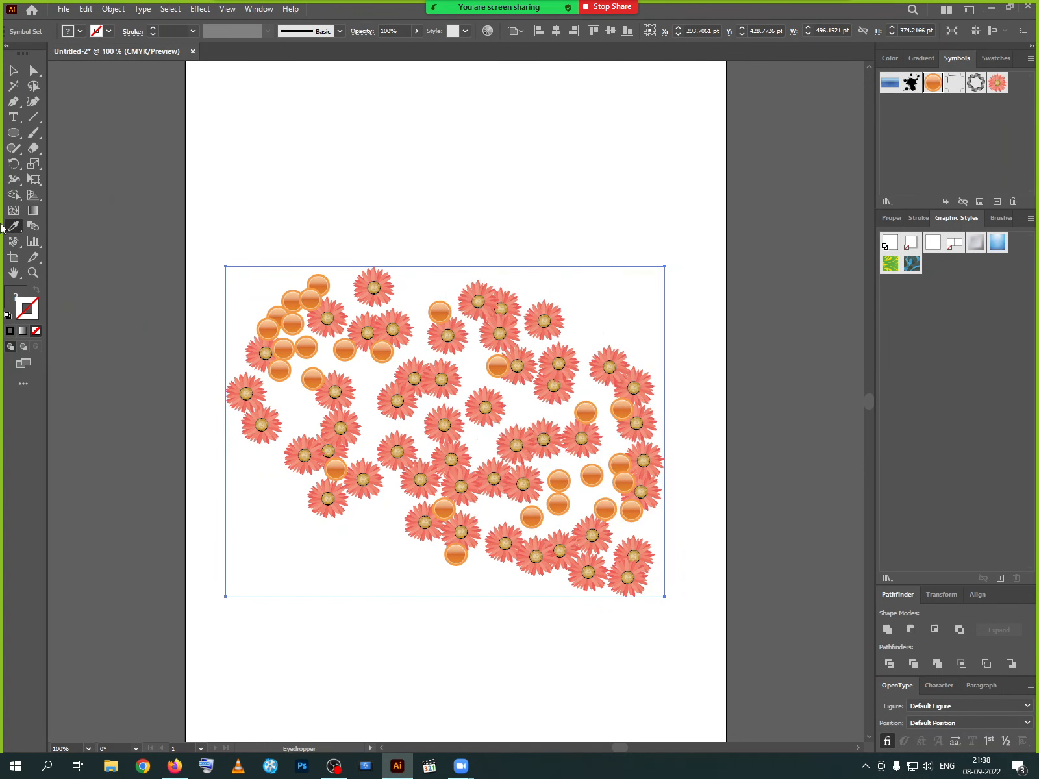
left_click(13, 242)
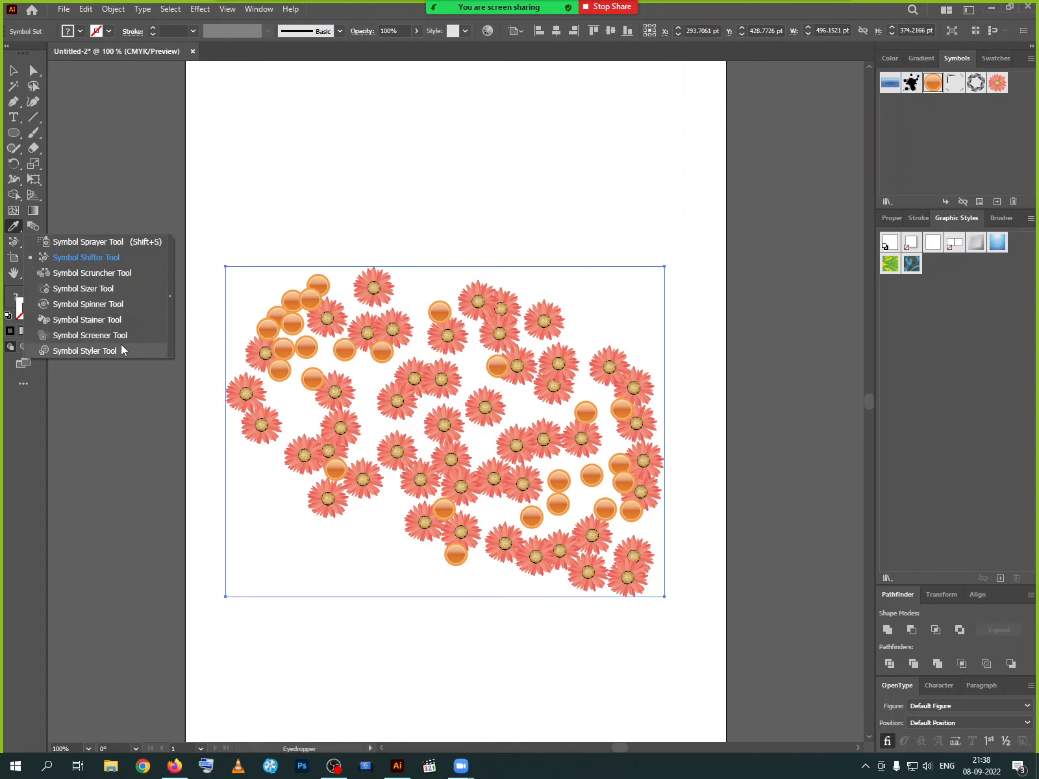
left_click(170, 296)
left_click_drag(89, 257, 406, 180)
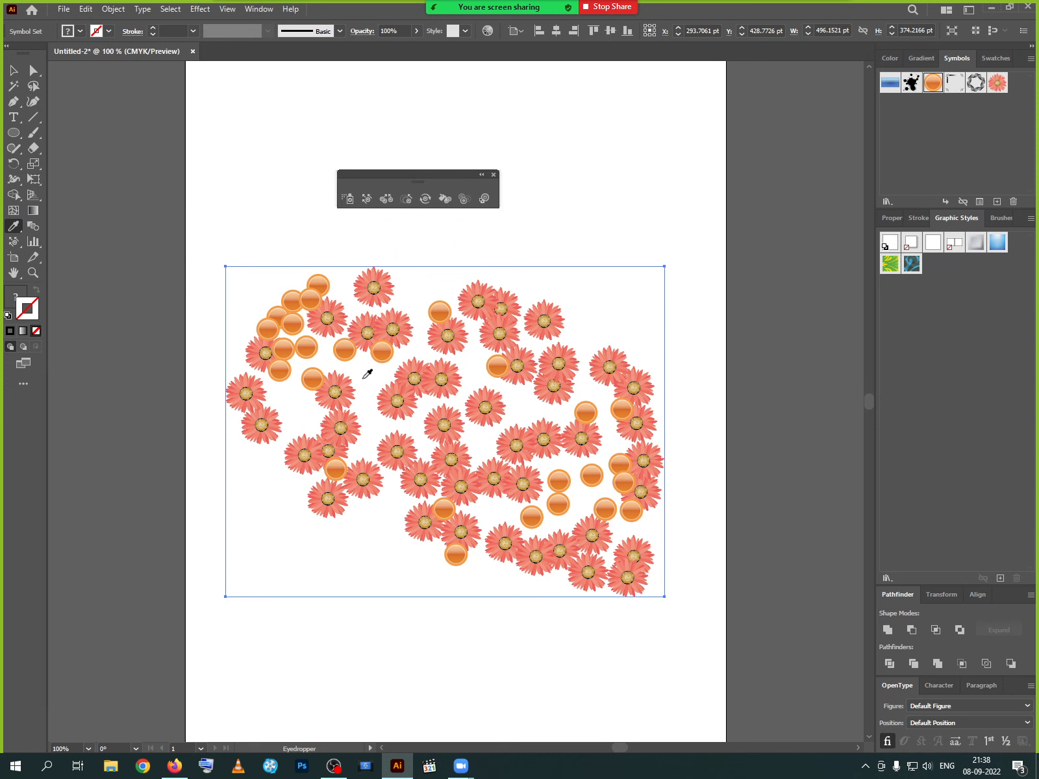
mouse_move(393, 336)
left_mouse_down()
mouse_move(345, 344)
mouse_move(467, 387)
mouse_move(406, 363)
left_mouse_up()
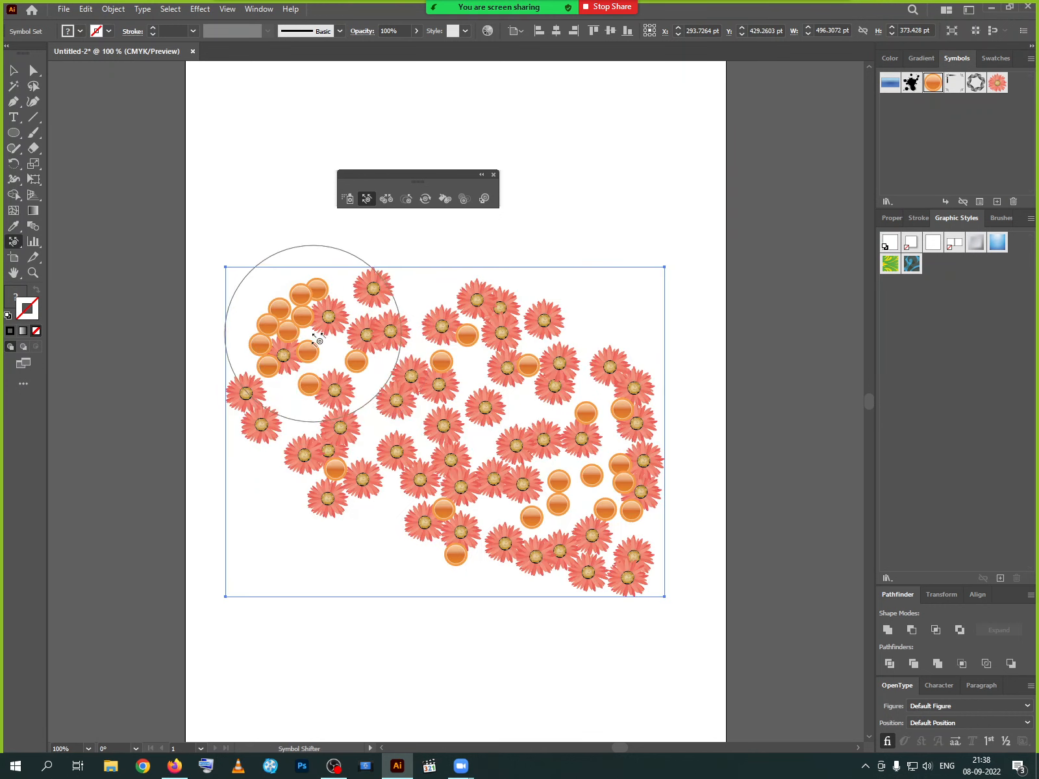
mouse_move(313, 332)
left_mouse_down()
mouse_move(357, 382)
mouse_move(390, 380)
left_mouse_up()
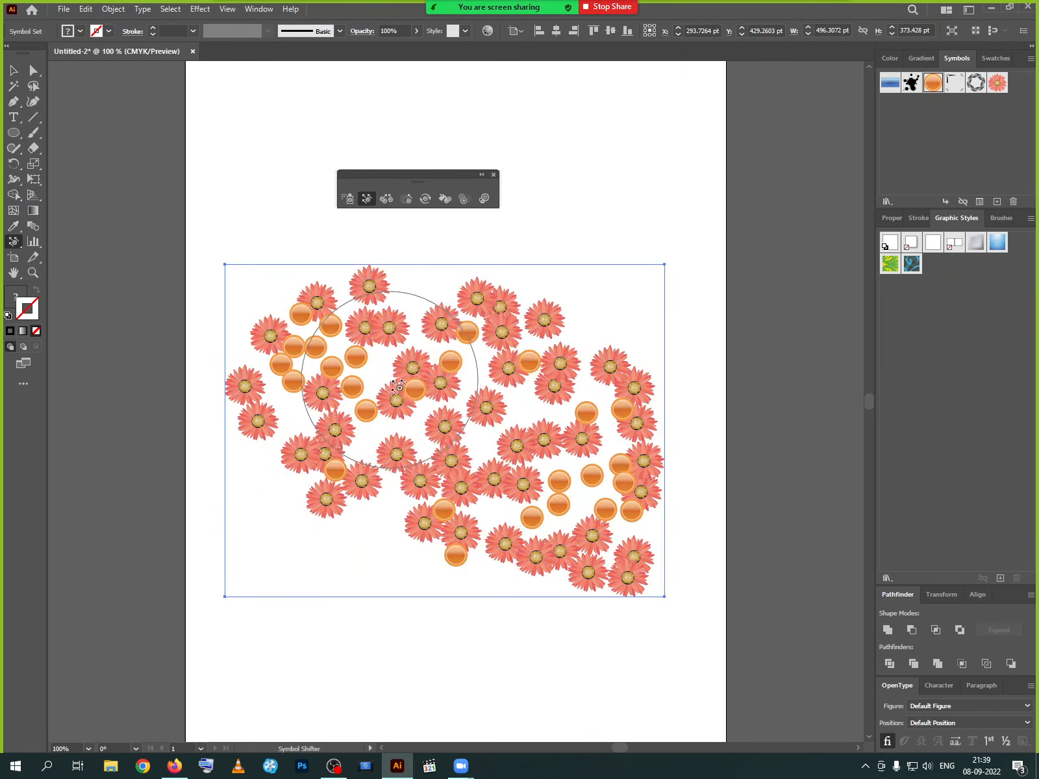
Pull the orange circles closer together with the Symbol Scruncher tool across the lower-right, upper-left and central areas of the set.
left_click(387, 199)
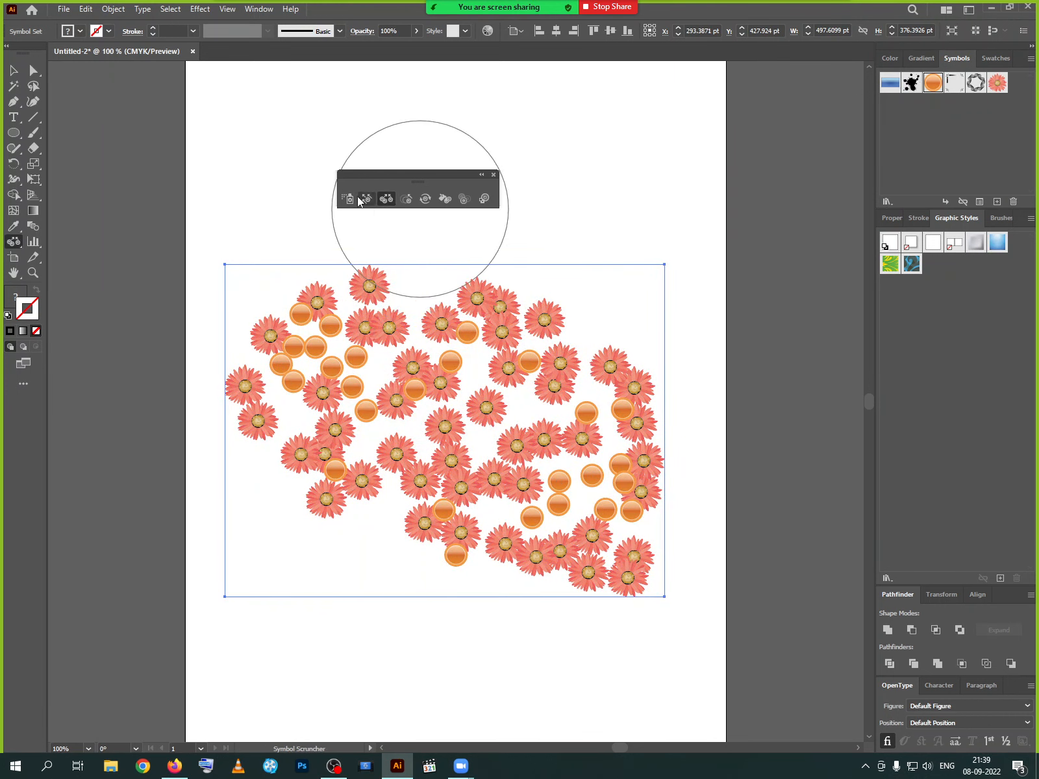
left_click_drag(581, 484, 584, 488)
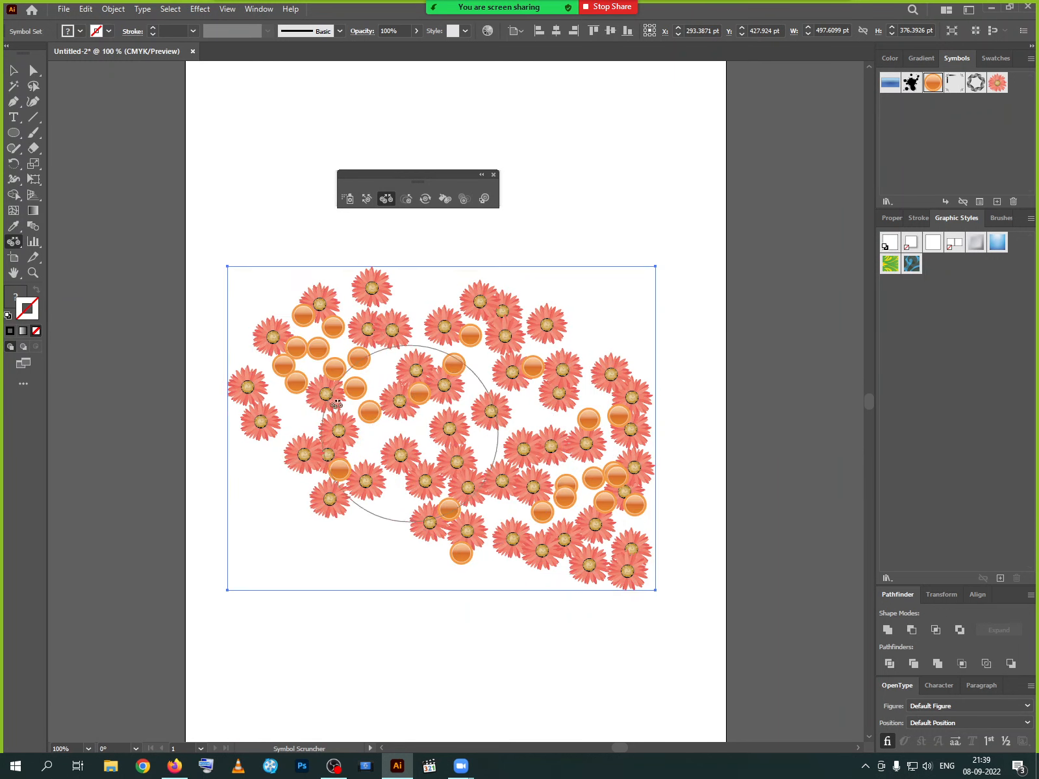
left_click_drag(291, 339, 304, 354)
left_click_drag(461, 363, 461, 363)
mouse_move(368, 398)
left_mouse_down()
mouse_move(304, 425)
mouse_move(508, 490)
mouse_move(589, 443)
mouse_move(324, 437)
mouse_move(462, 362)
mouse_move(475, 388)
left_mouse_up()
mouse_move(385, 361)
left_mouse_down()
mouse_move(419, 452)
mouse_move(388, 365)
left_mouse_up()
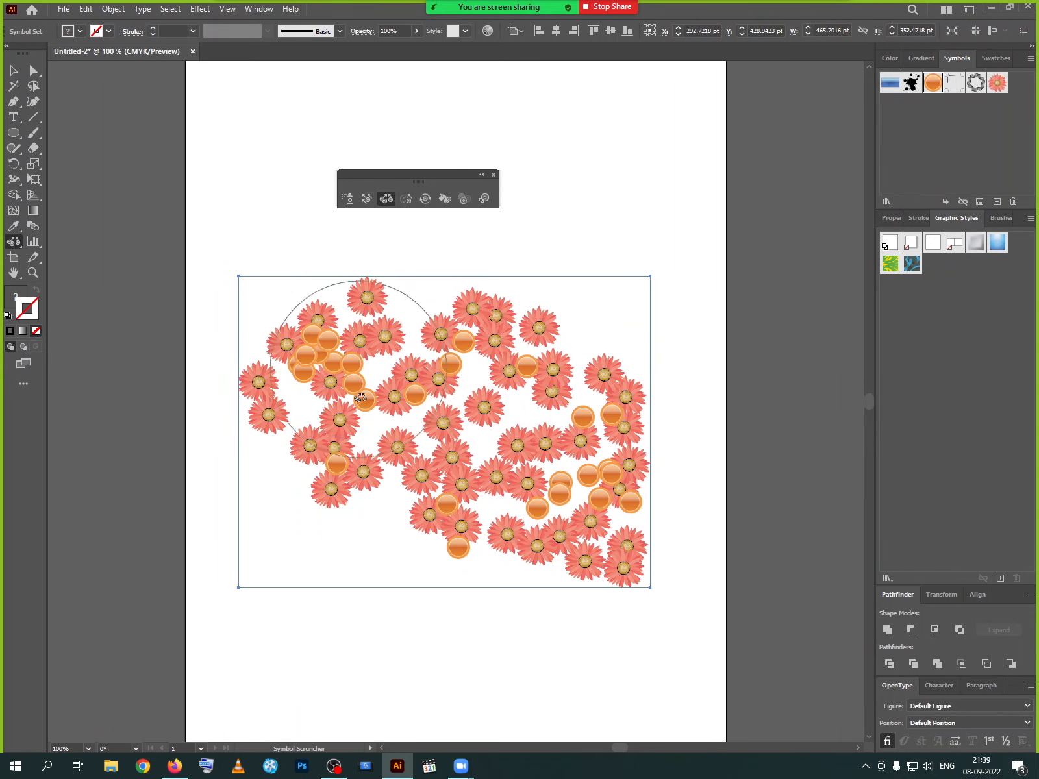
Enlarge the orange circles in the centre and on the right side of the set with the Symbol Sizer tool.
left_click(406, 199)
left_click_drag(451, 365, 452, 366)
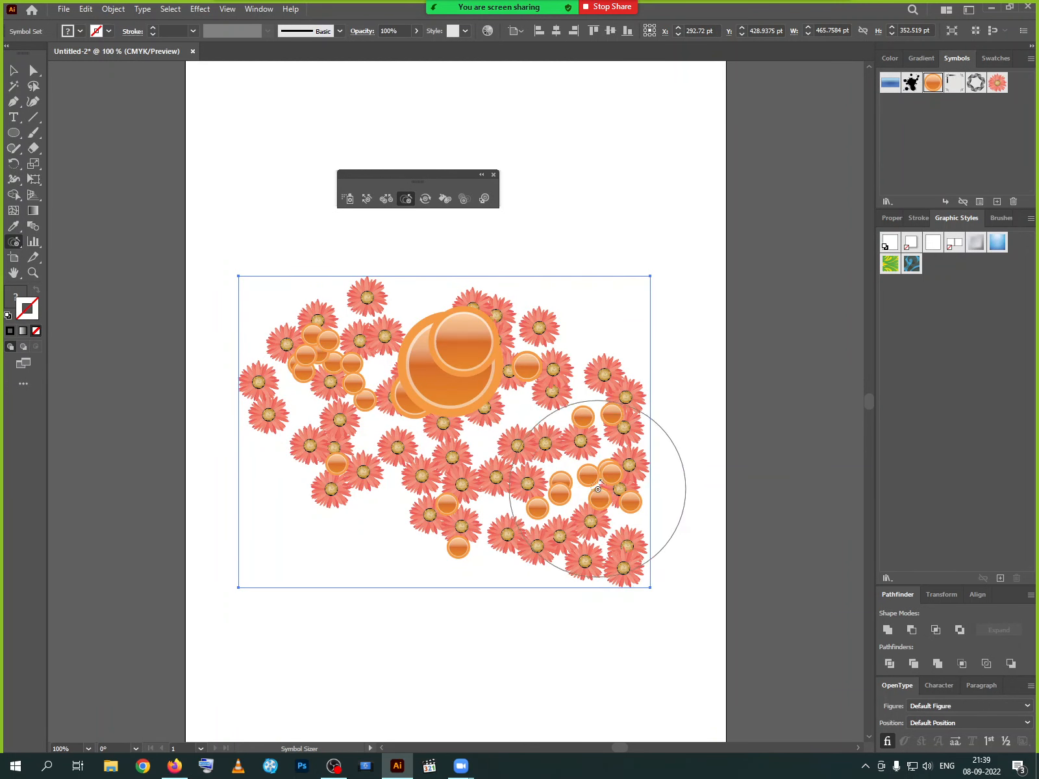
left_click_drag(606, 483, 594, 478)
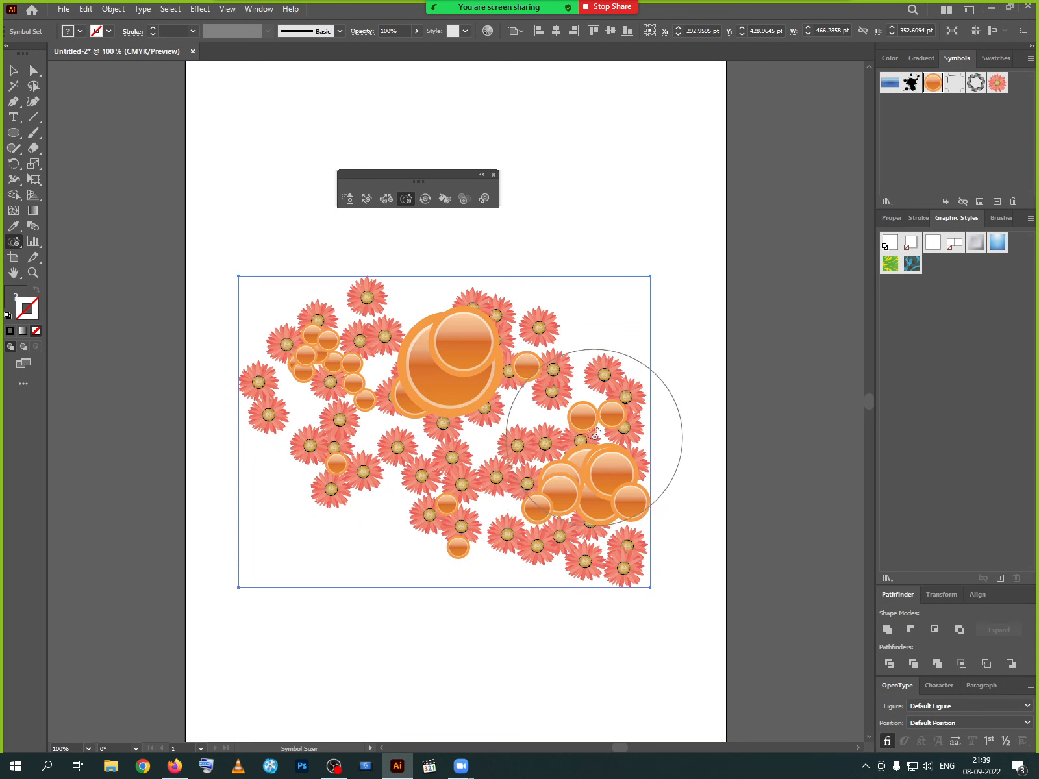
left_click_drag(593, 428, 594, 429)
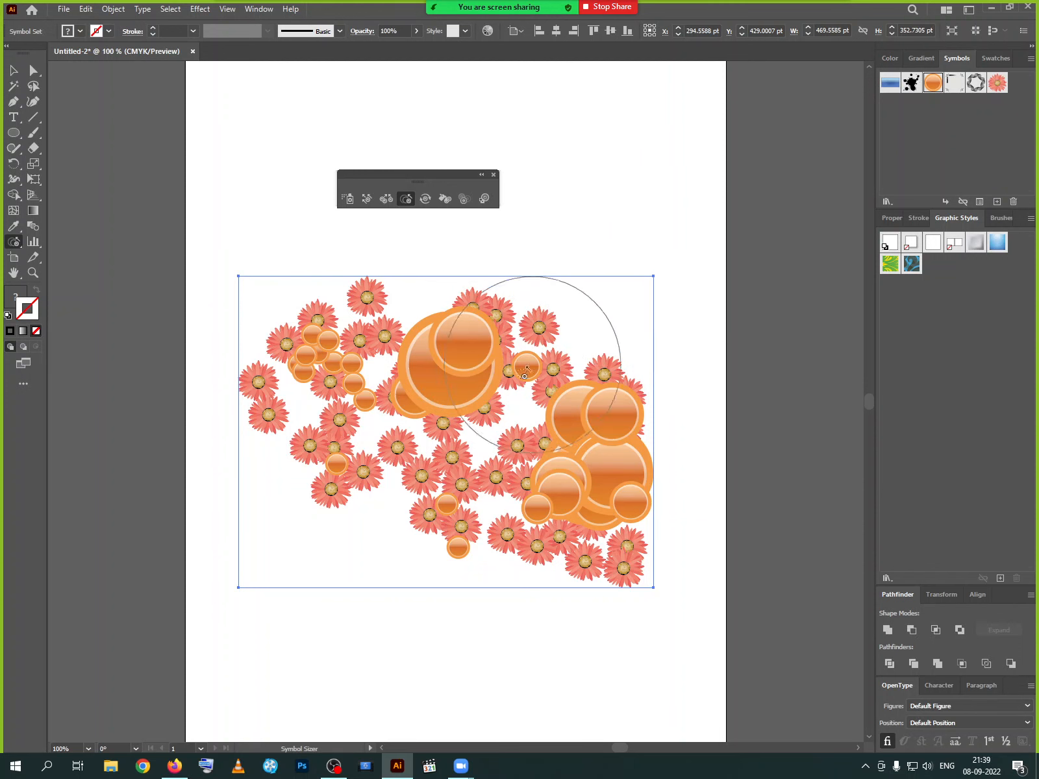
left_click_drag(531, 367, 531, 368)
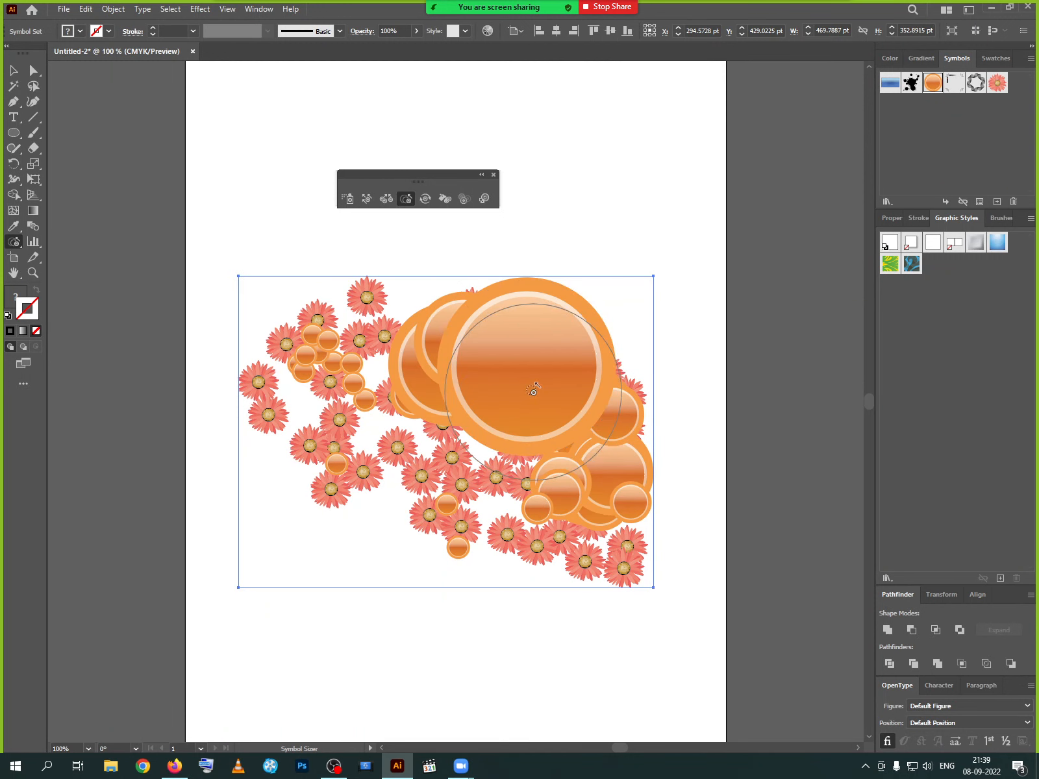
Shrink the enlarged orange circles and scale them up again to varied sizes across the set.
mouse_move(531, 388)
left_mouse_down()
mouse_move(422, 344)
mouse_move(585, 493)
mouse_move(599, 412)
mouse_move(442, 344)
mouse_move(406, 348)
mouse_move(626, 428)
mouse_move(611, 476)
mouse_move(617, 468)
mouse_move(364, 441)
left_mouse_up()
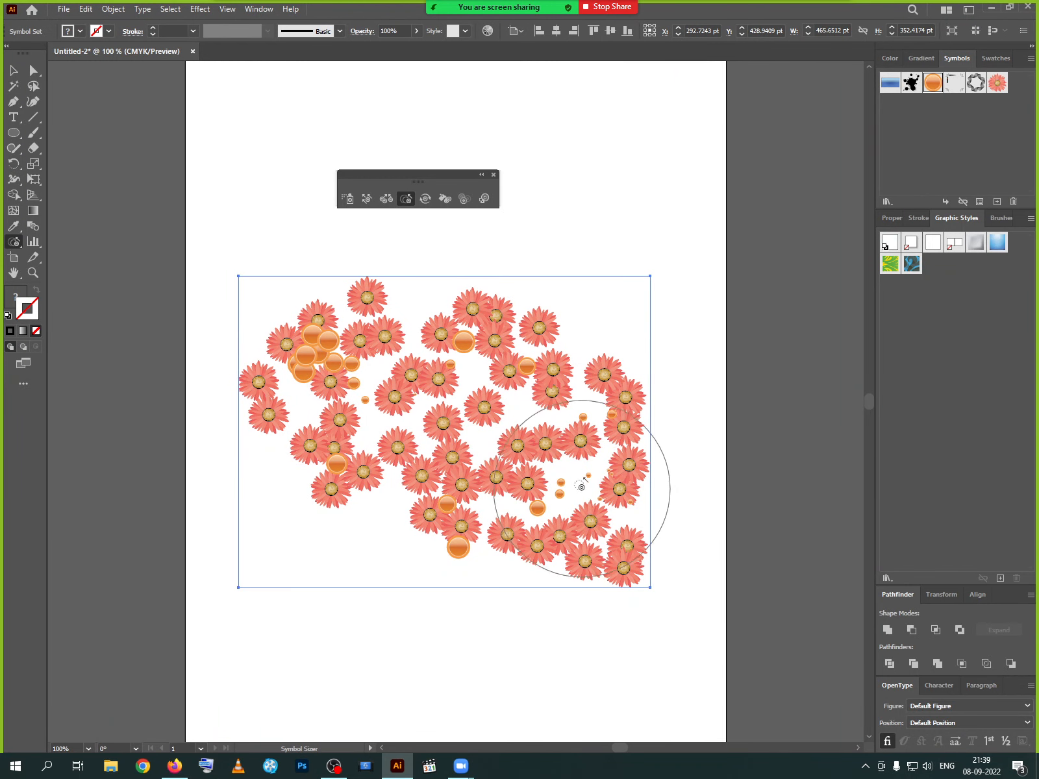
mouse_move(580, 480)
left_mouse_down()
mouse_move(531, 456)
mouse_move(514, 430)
mouse_move(577, 411)
mouse_move(581, 437)
mouse_move(480, 418)
mouse_move(406, 435)
mouse_move(456, 413)
mouse_move(522, 404)
mouse_move(572, 415)
mouse_move(557, 388)
mouse_move(451, 409)
mouse_move(353, 402)
mouse_move(337, 390)
mouse_move(375, 411)
mouse_move(306, 348)
left_mouse_up()
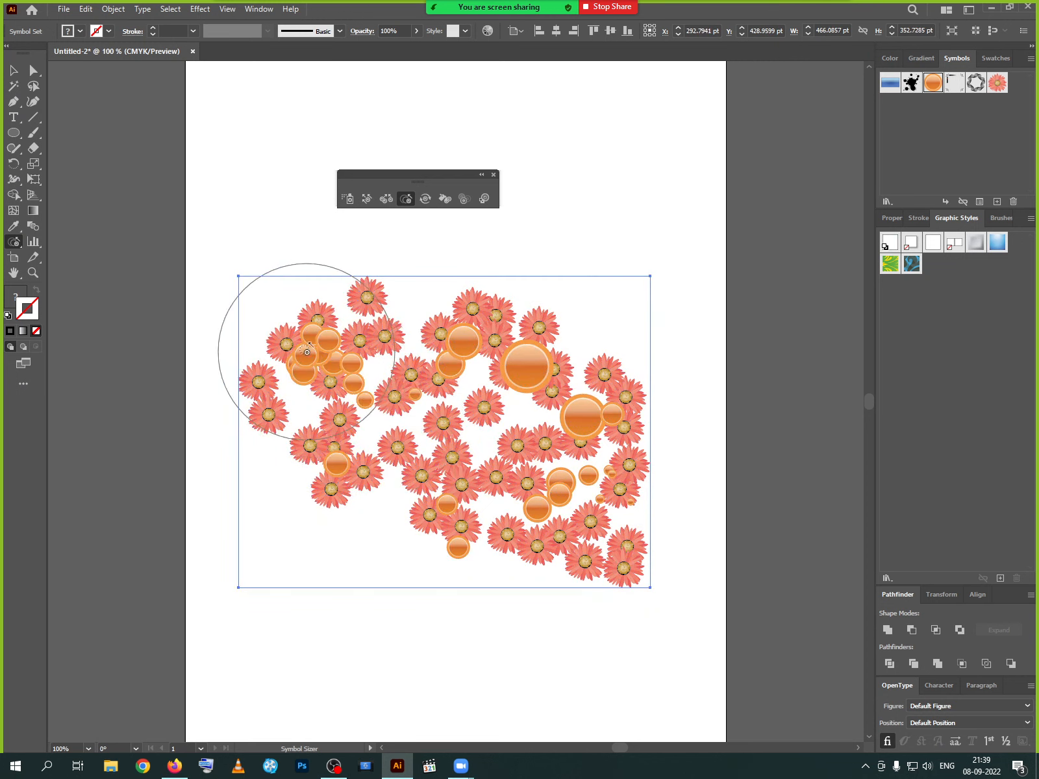
mouse_move(454, 351)
left_mouse_down()
mouse_move(559, 390)
mouse_move(593, 446)
mouse_move(571, 463)
mouse_move(562, 502)
mouse_move(462, 560)
left_mouse_up()
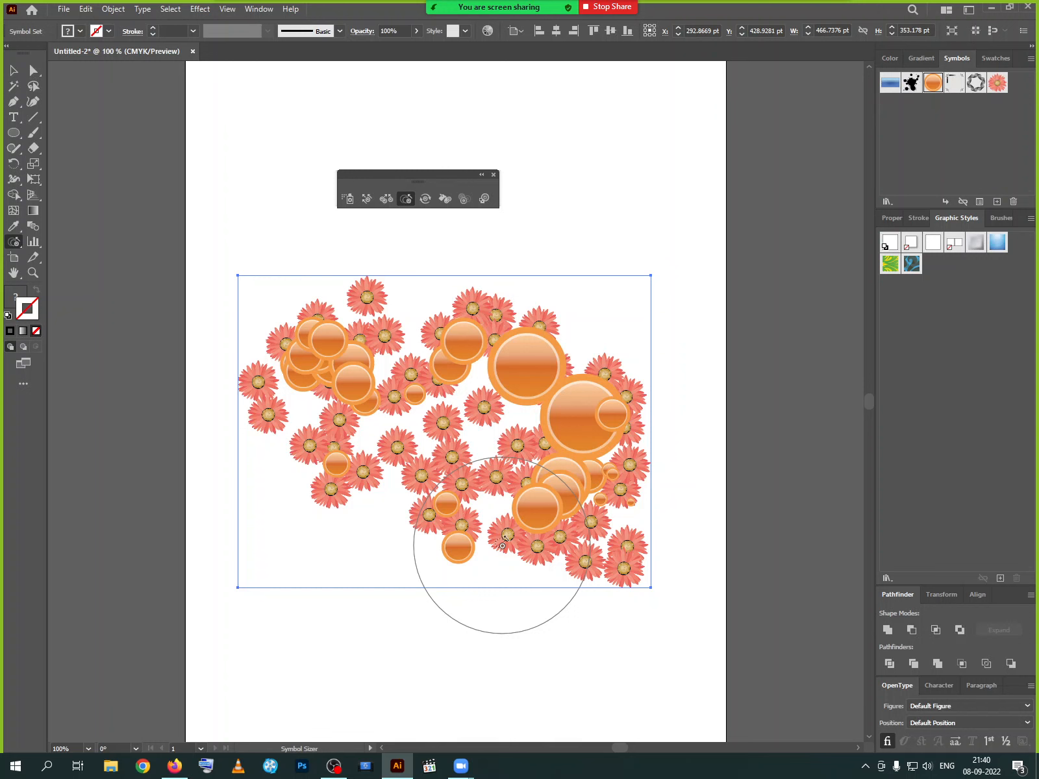
Rotate the orange circles in the upper centre and upper left of the set with the Symbol Spinner tool.
left_click(426, 199)
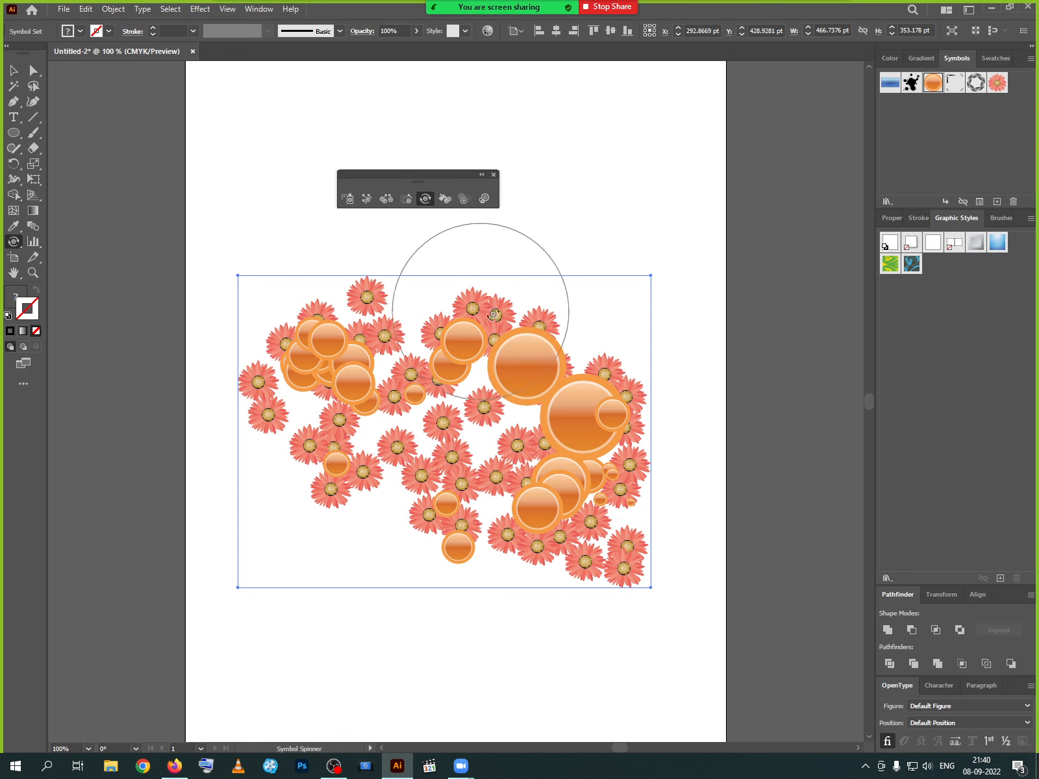
mouse_move(532, 349)
left_mouse_down()
mouse_move(541, 354)
mouse_move(535, 329)
mouse_move(515, 348)
mouse_move(517, 328)
mouse_move(527, 341)
mouse_move(489, 353)
mouse_move(522, 352)
mouse_move(506, 353)
mouse_move(504, 379)
mouse_move(518, 385)
mouse_move(506, 386)
mouse_move(492, 357)
left_mouse_up()
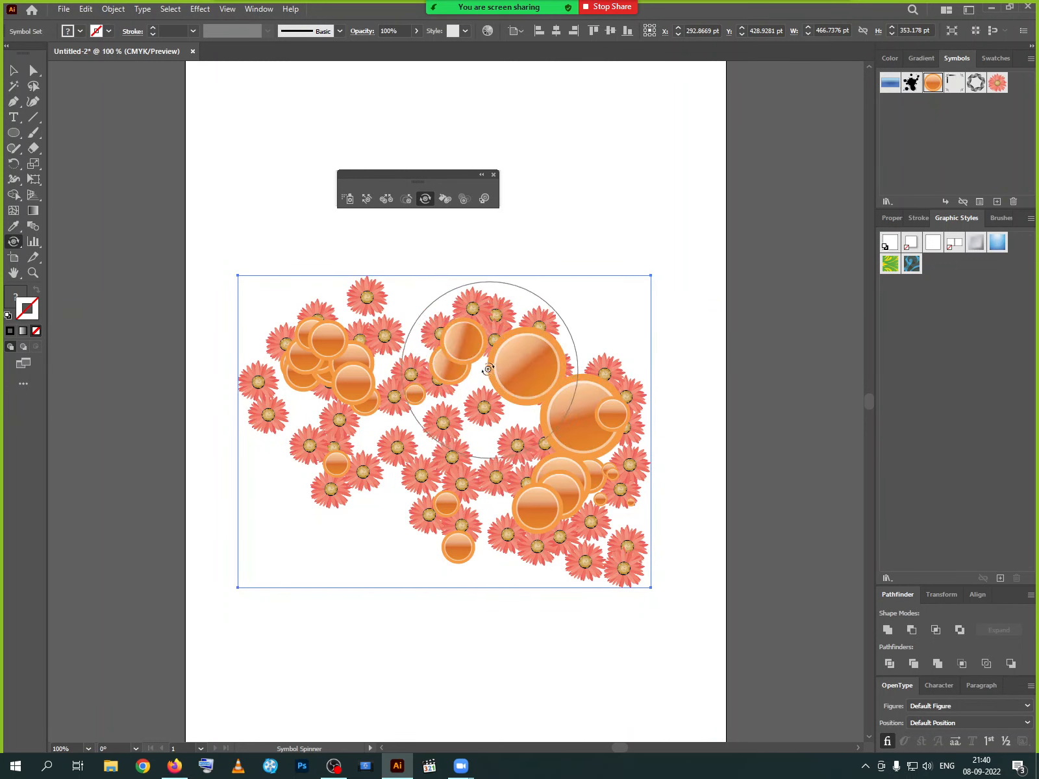
mouse_move(339, 357)
left_mouse_down()
mouse_move(365, 362)
mouse_move(353, 347)
mouse_move(369, 359)
mouse_move(353, 343)
mouse_move(385, 364)
mouse_move(354, 354)
left_mouse_up()
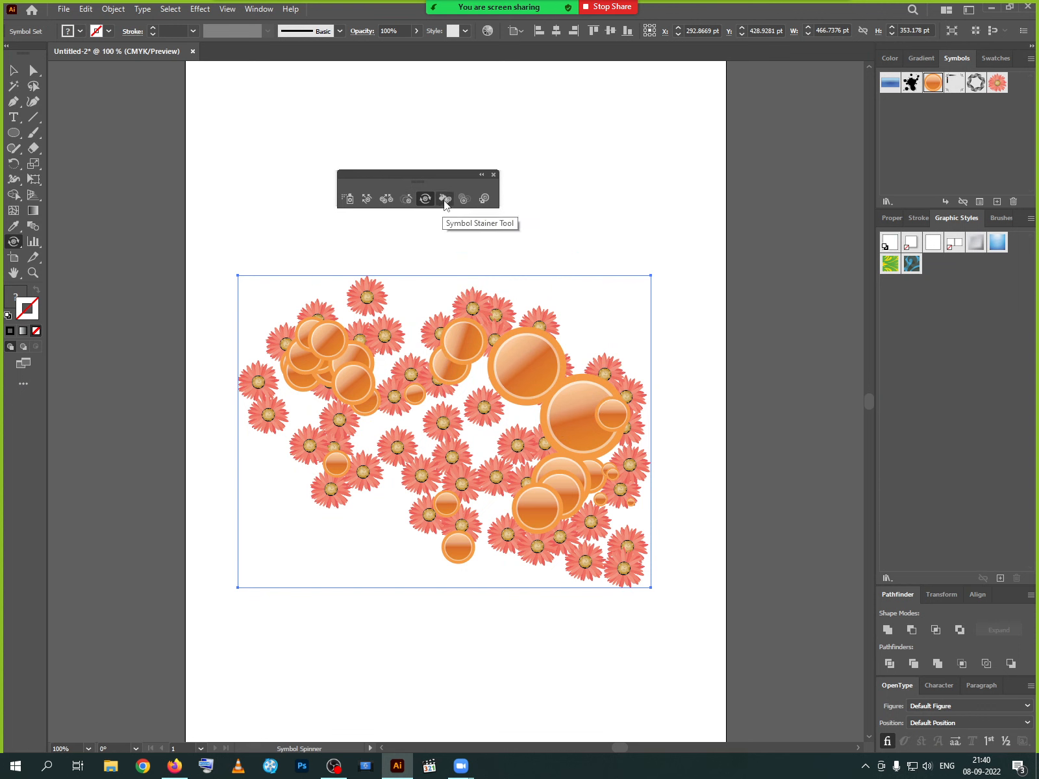
Tint the orange circles throughout the set to a pale, near-white shade with the Symbol Stainer tool.
left_click(445, 206)
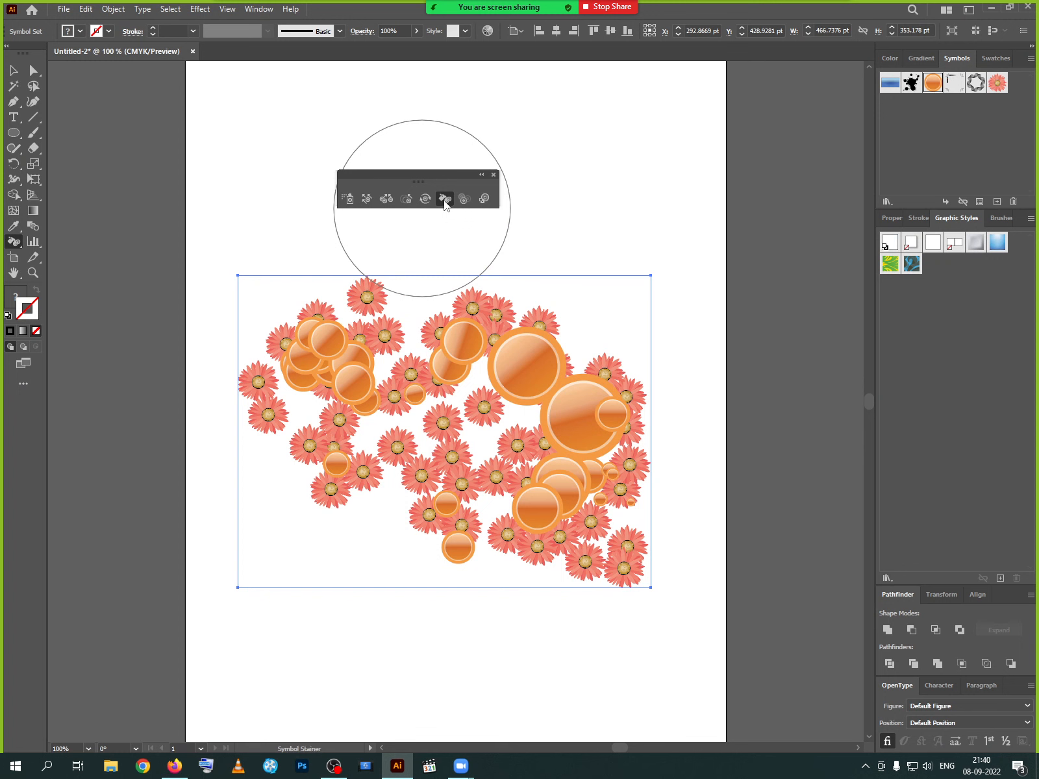
left_click(412, 393)
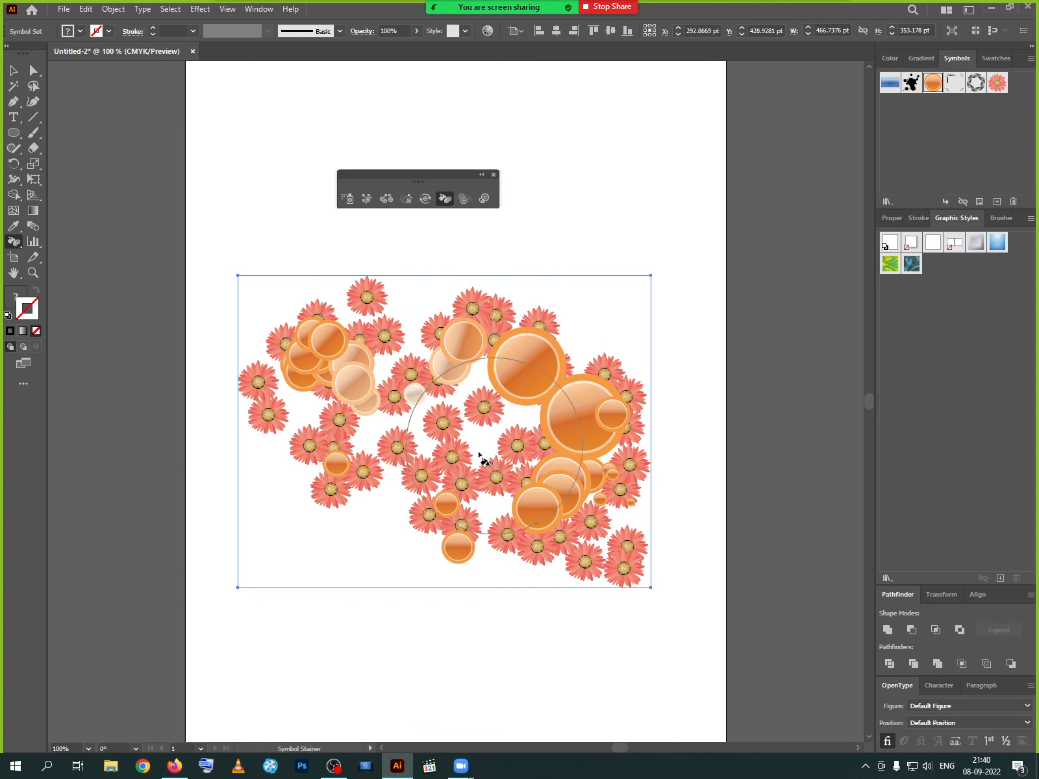
left_click(451, 450)
left_click(567, 474)
left_click(588, 414)
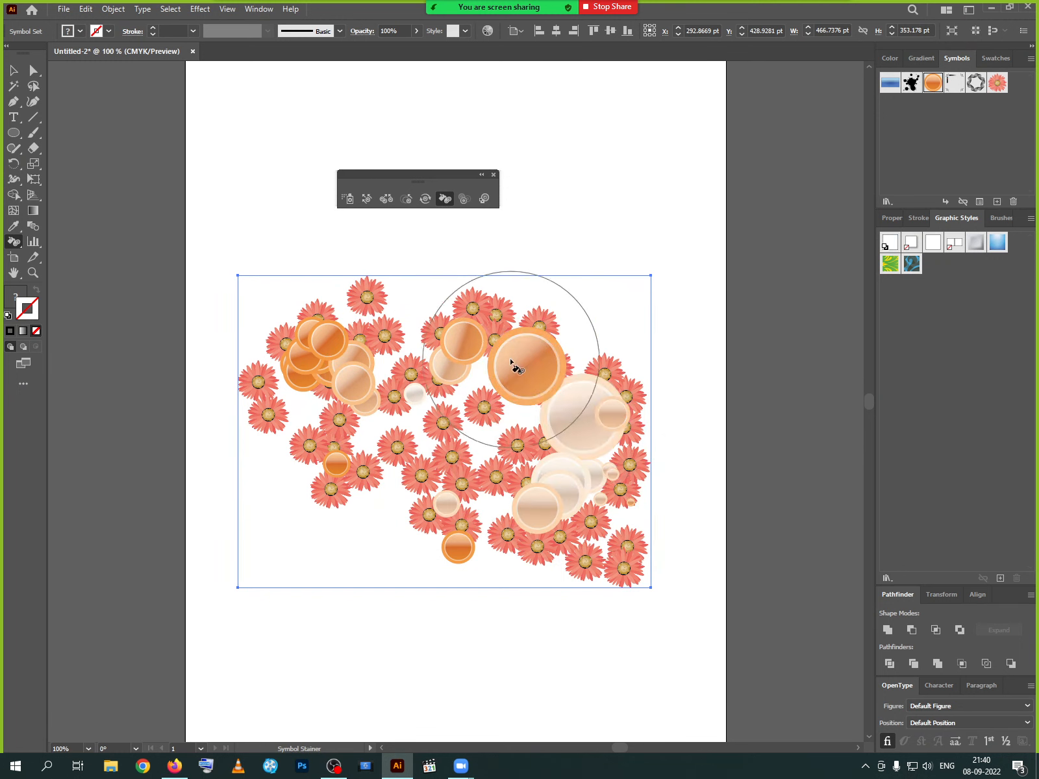
left_click(512, 361)
left_click(329, 365)
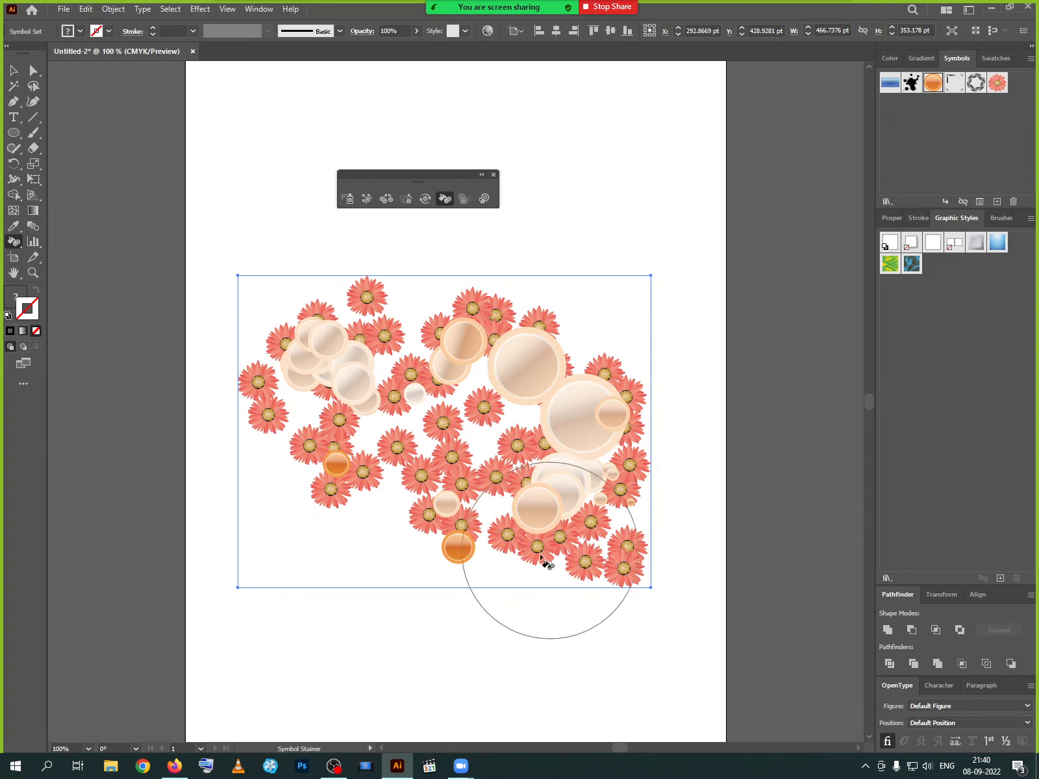
left_click(470, 561)
left_click(383, 528)
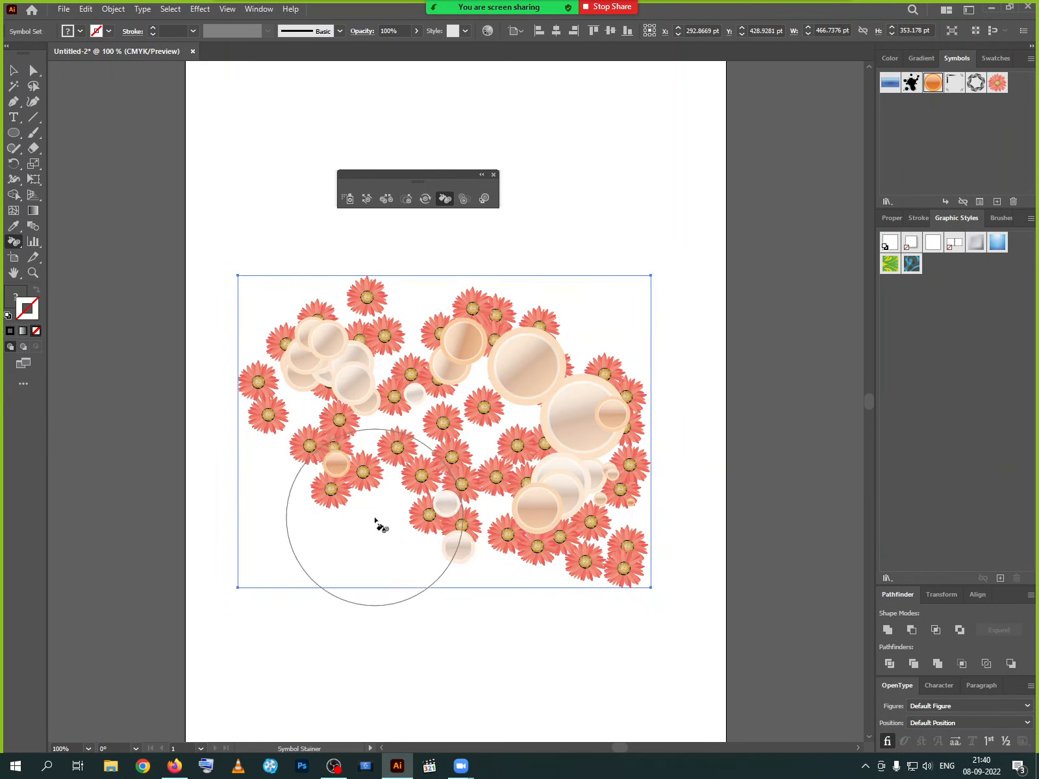
Lighten the orange circles further with the Symbol Stainer tool and delete the whole symbol set.
left_click(398, 457)
left_click(515, 413)
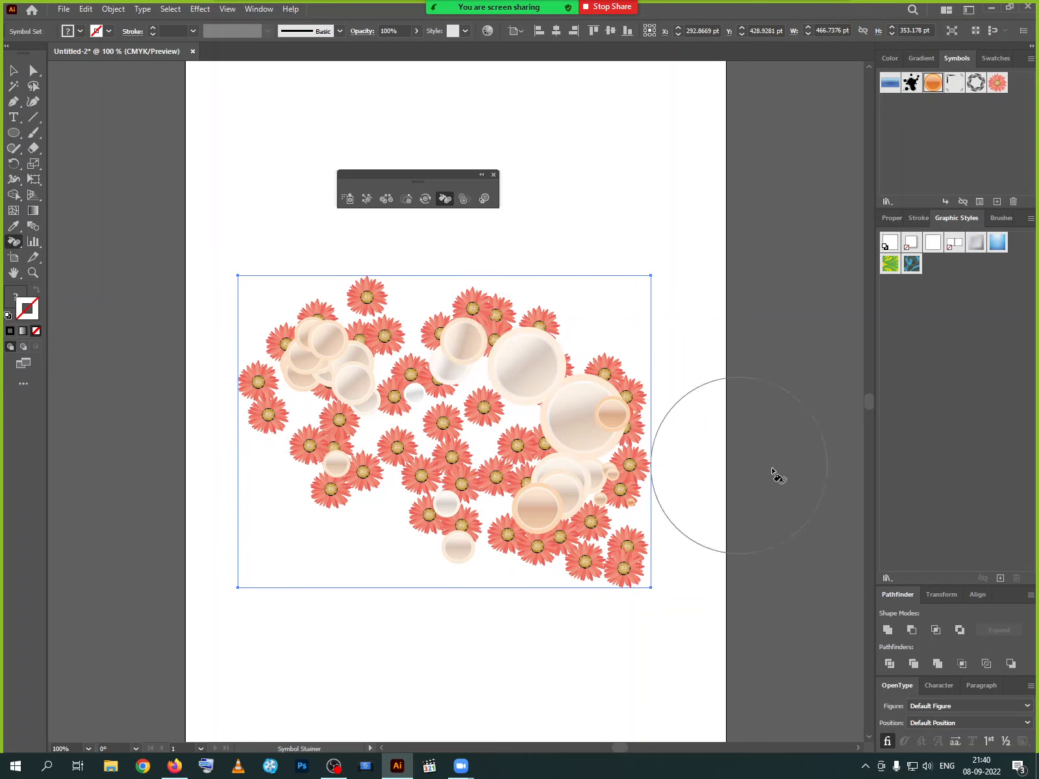
left_click(13, 72)
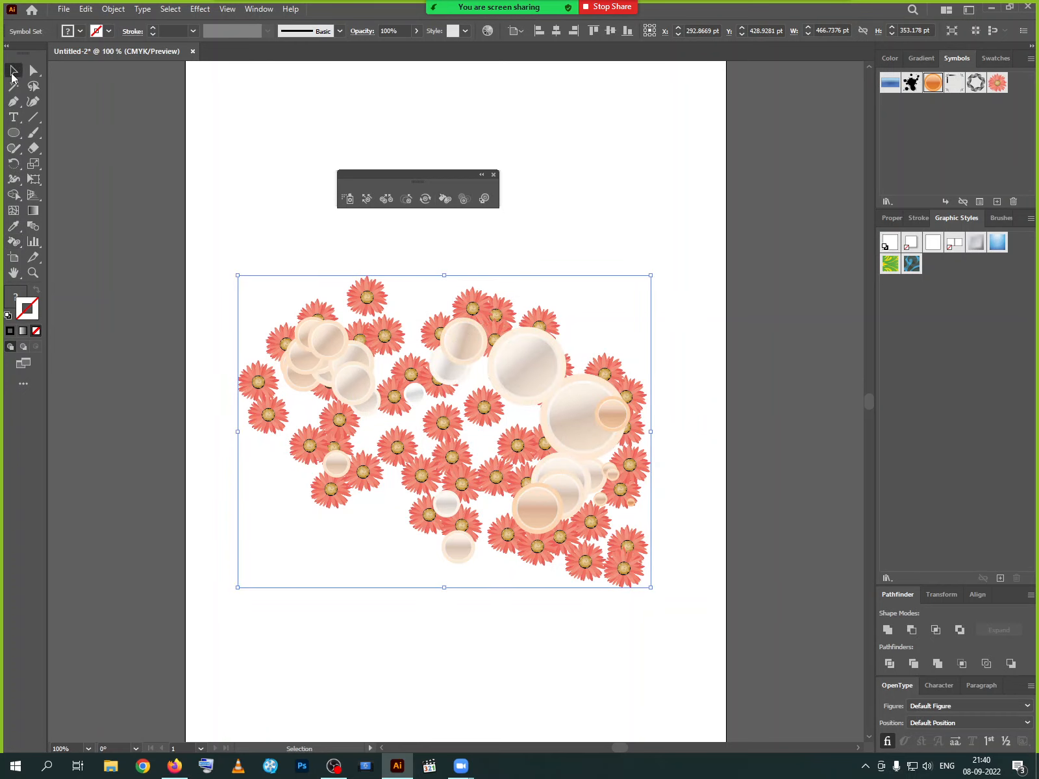
key("Delete")
Spray a new set of red flower symbols across the middle of the page with the Symbol Sprayer tool.
left_click(349, 199)
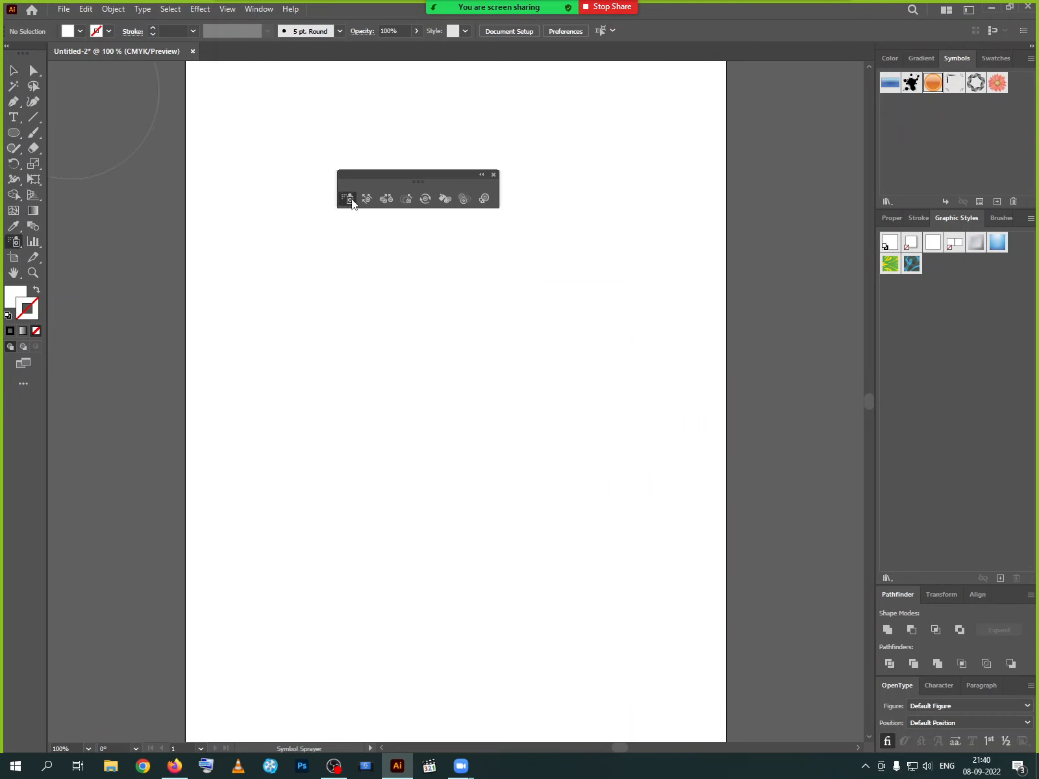
left_click(998, 83)
mouse_move(394, 334)
left_mouse_down()
mouse_move(306, 387)
mouse_move(452, 450)
mouse_move(491, 372)
mouse_move(376, 474)
mouse_move(473, 478)
mouse_move(577, 457)
mouse_move(437, 294)
left_mouse_up()
Move the flowers and pull them closer together with the Symbol Shifter and Symbol Scruncher tools.
left_click(367, 199)
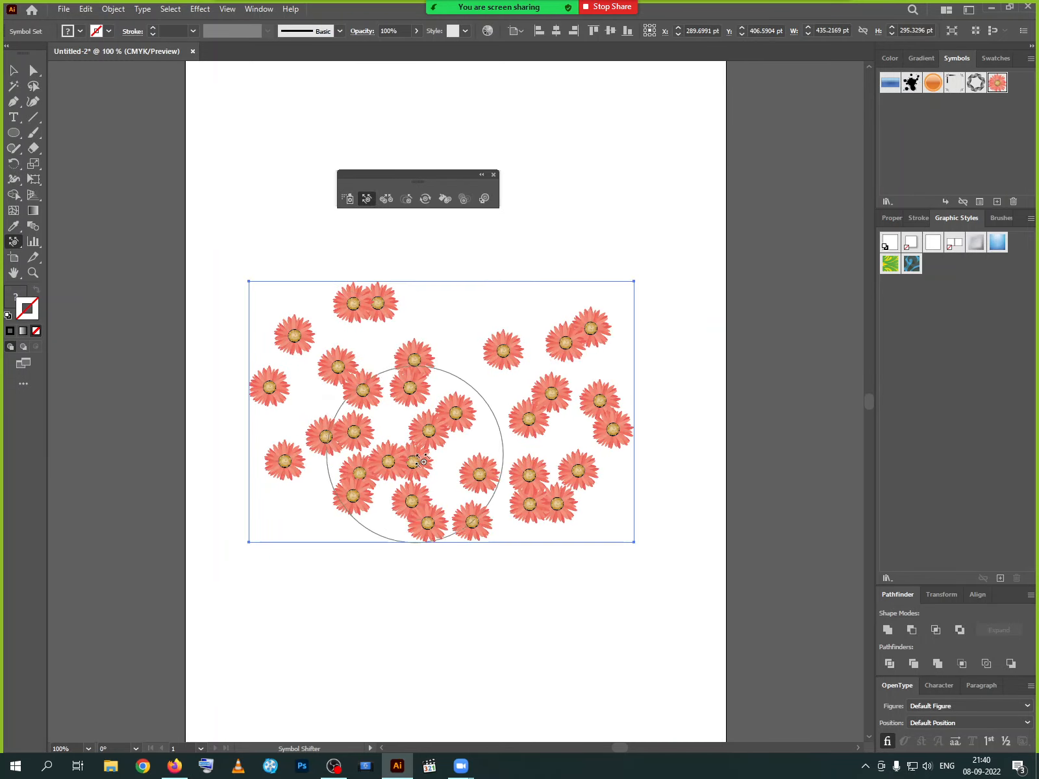
mouse_move(406, 442)
left_mouse_down()
mouse_move(397, 406)
mouse_move(430, 463)
mouse_move(376, 411)
mouse_move(423, 485)
mouse_move(557, 398)
mouse_move(478, 462)
mouse_move(324, 416)
mouse_move(448, 338)
left_mouse_up()
left_click(387, 198)
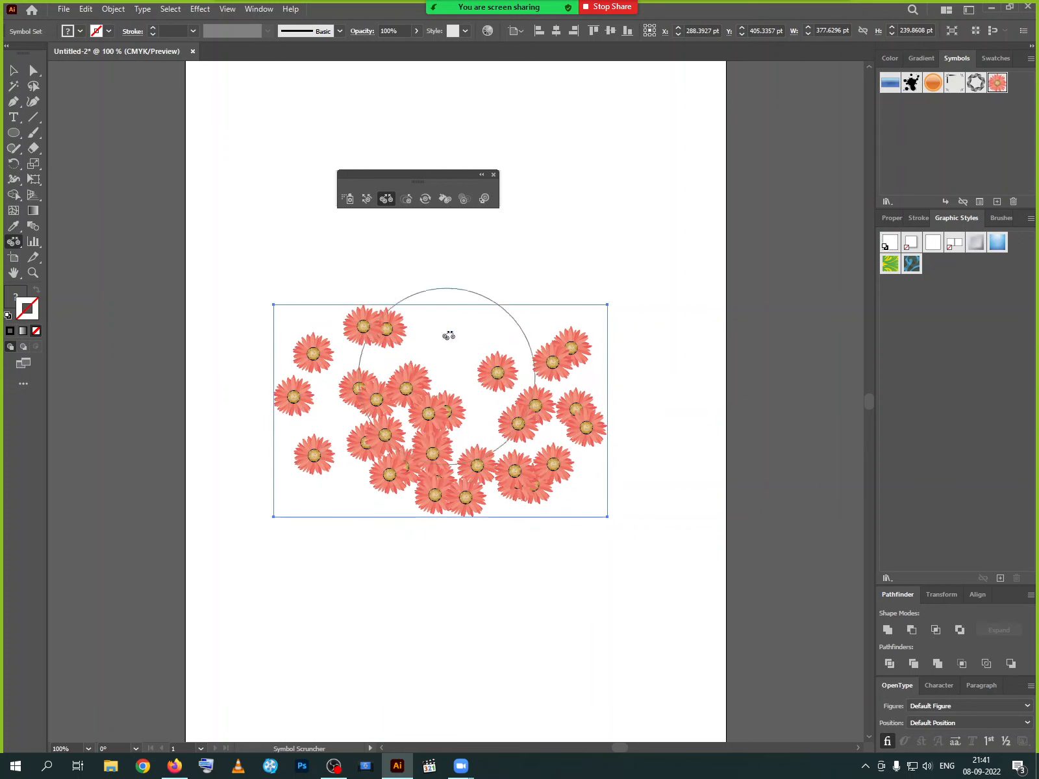
Shrink the flowers at the set's upper right with the Symbol Sizer and rotate some in the centre with the Symbol Spinner.
left_click(408, 199)
mouse_move(500, 390)
left_mouse_down()
mouse_move(487, 383)
mouse_move(510, 373)
mouse_move(499, 371)
mouse_move(497, 406)
mouse_move(473, 383)
mouse_move(389, 435)
left_mouse_up()
left_click(426, 198)
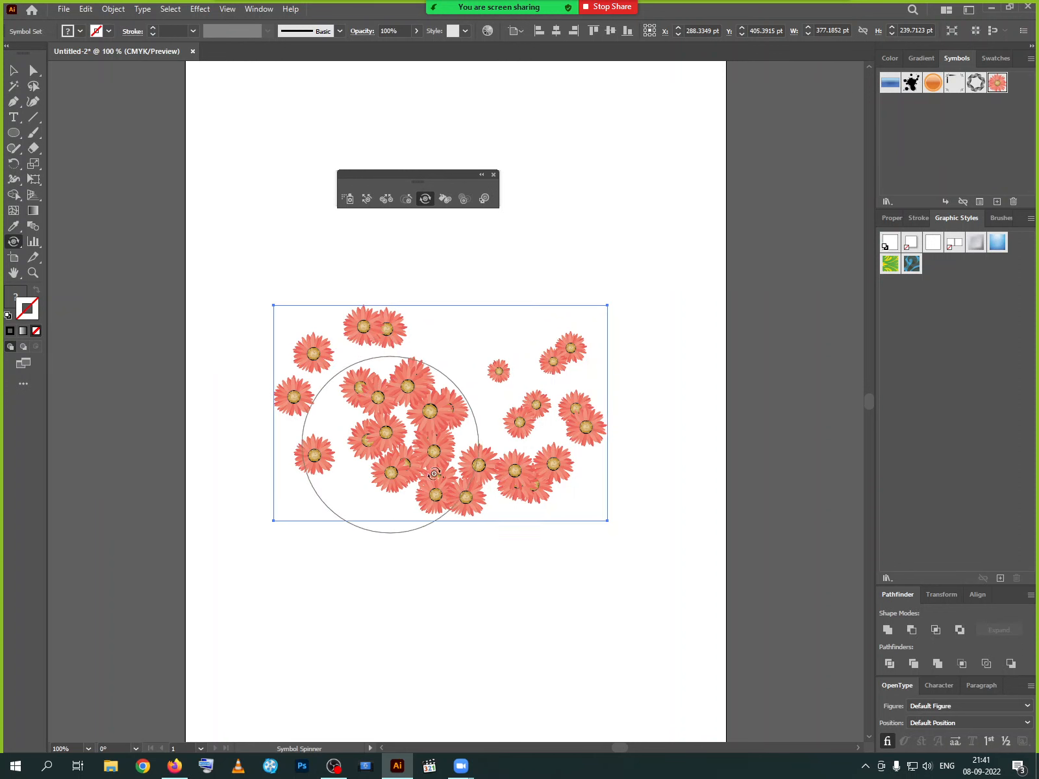
Tint the flowers in the centre-left and lower centre of the set towards white with the Symbol Stainer tool.
left_click(446, 198)
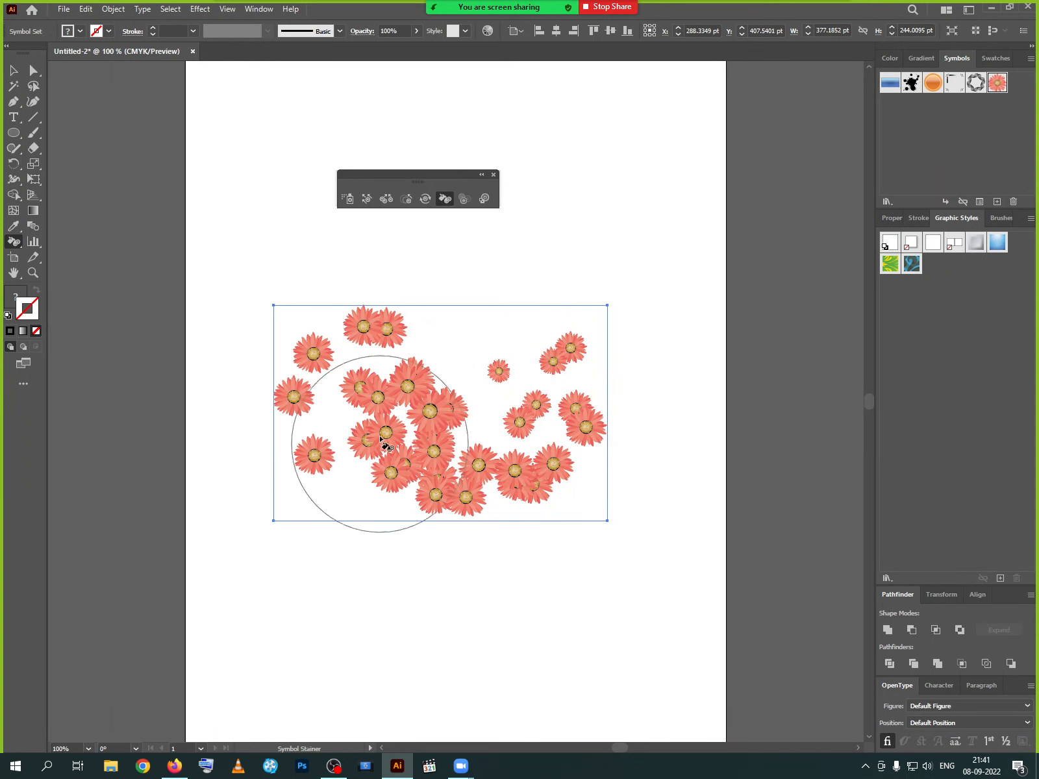
left_click_drag(371, 429, 380, 435)
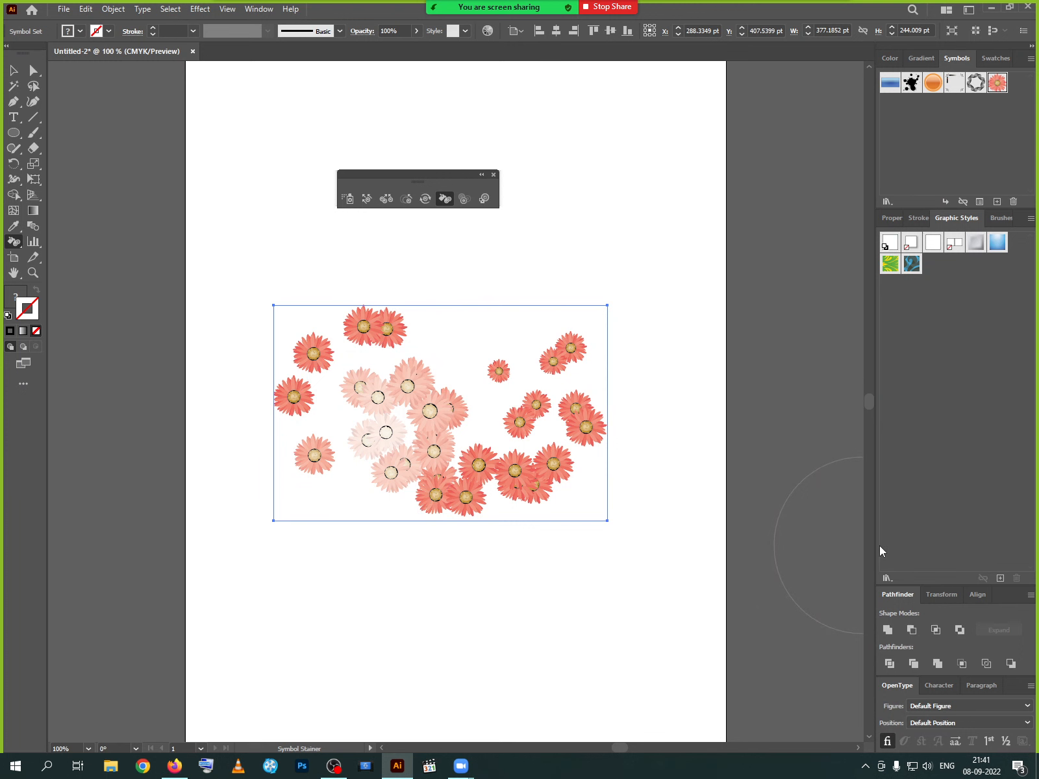
key("ctrl+equal")
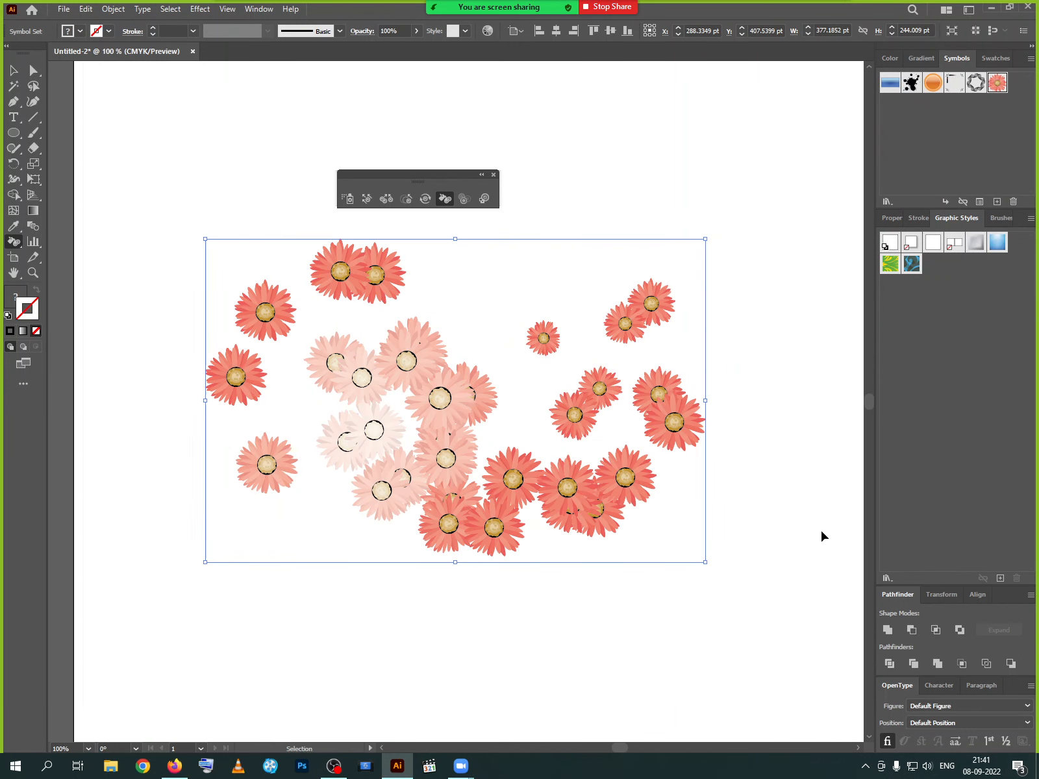
key("ctrl+equal")
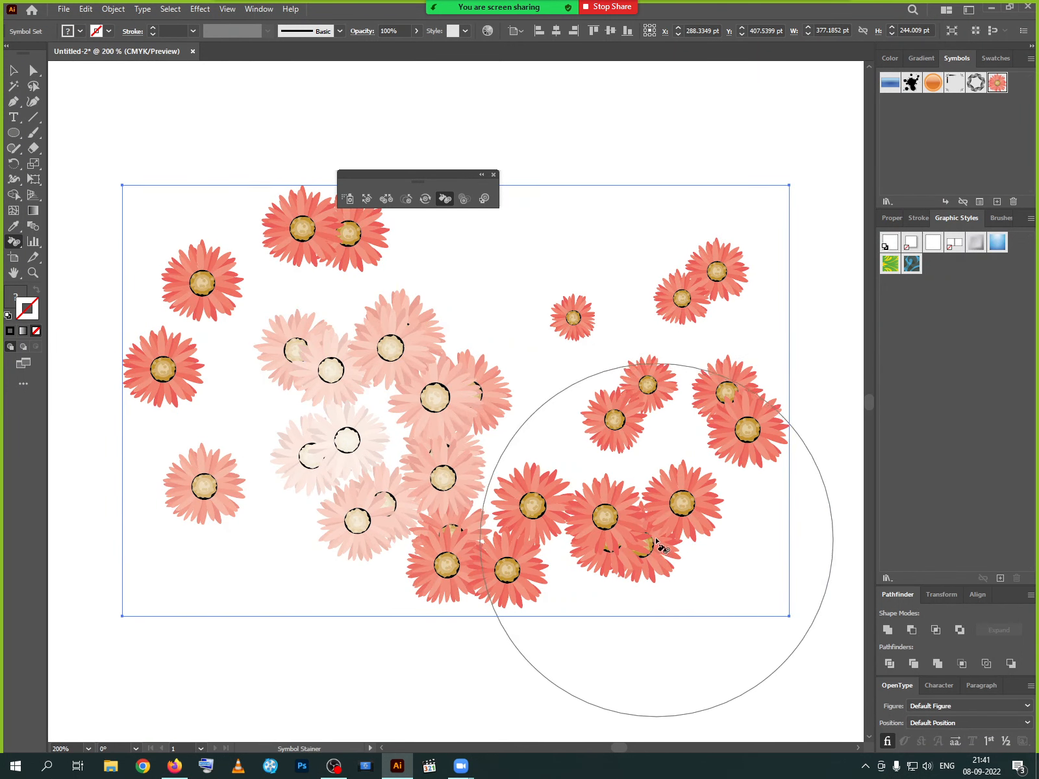
left_click(526, 488)
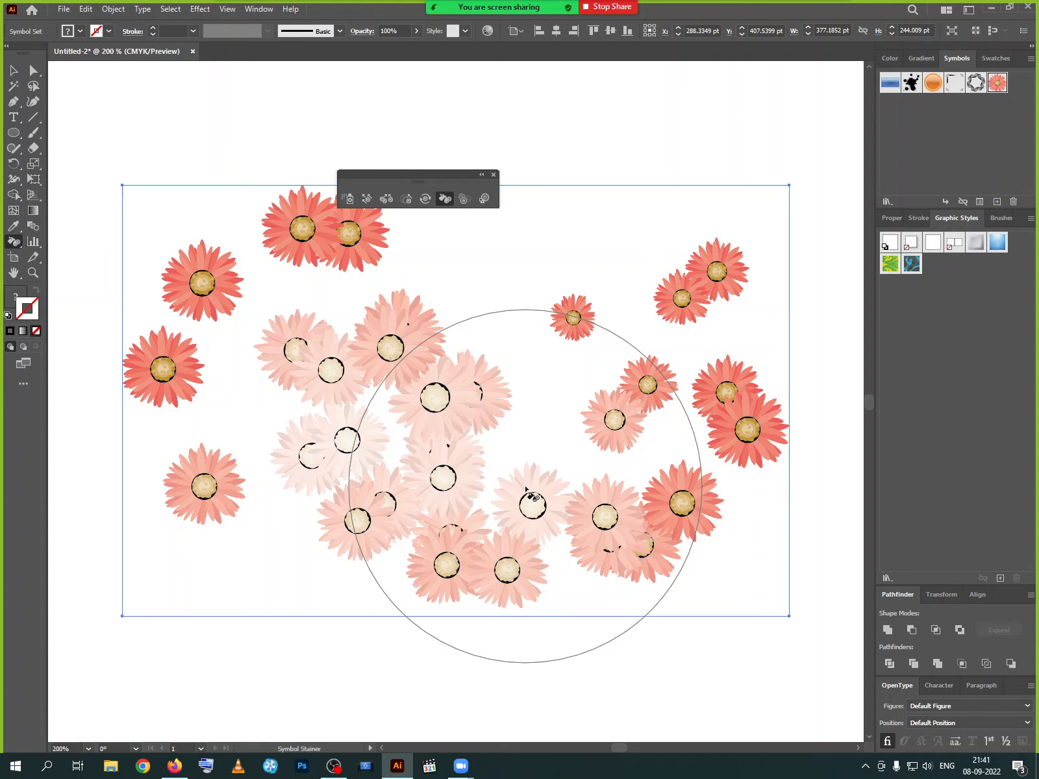
Make the flowers on the left, right and upper left of the set partly transparent with the Symbol Screener tool.
left_click(463, 198)
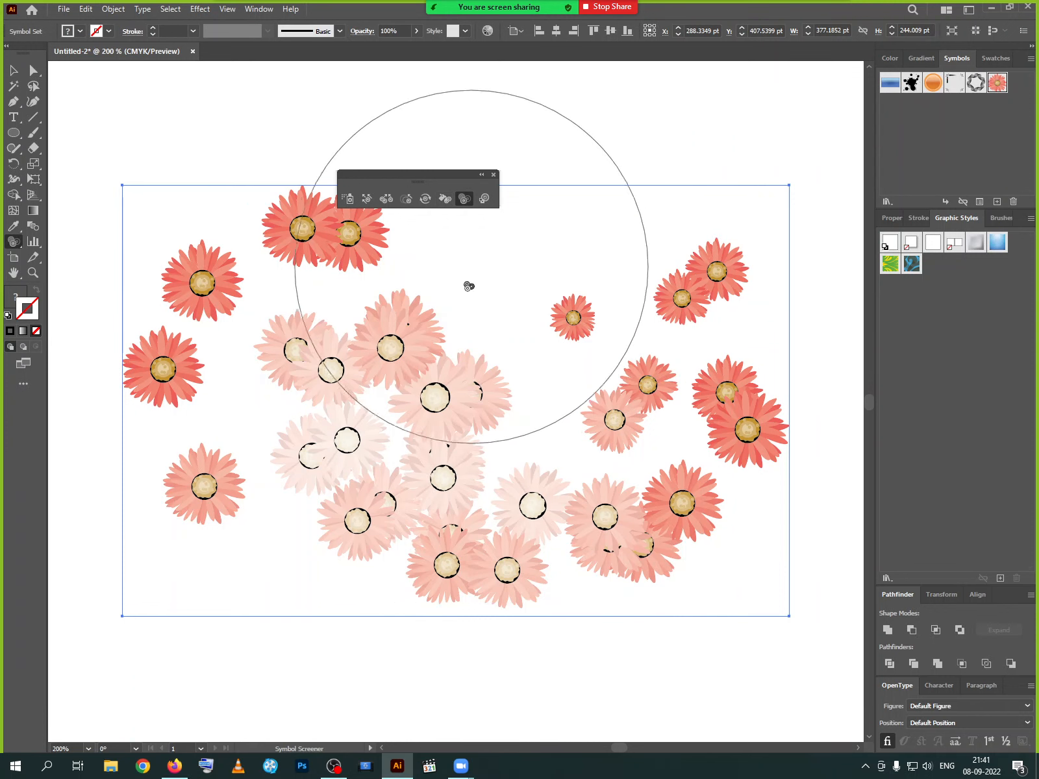
left_click(302, 420)
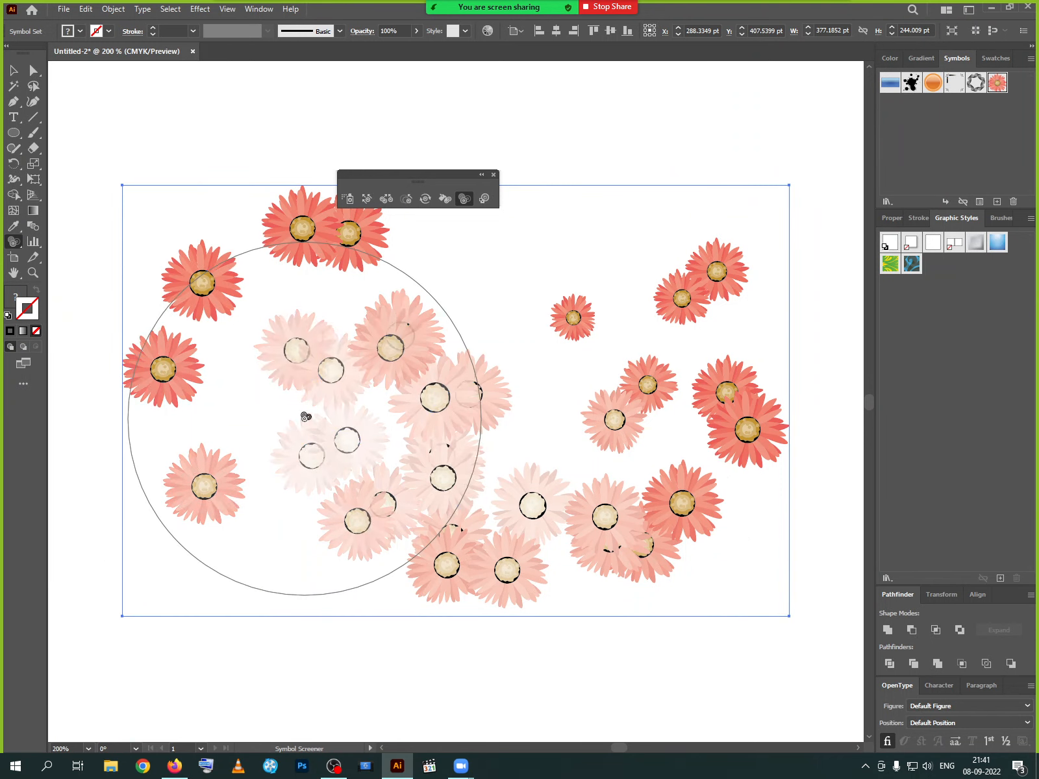
left_click(740, 492)
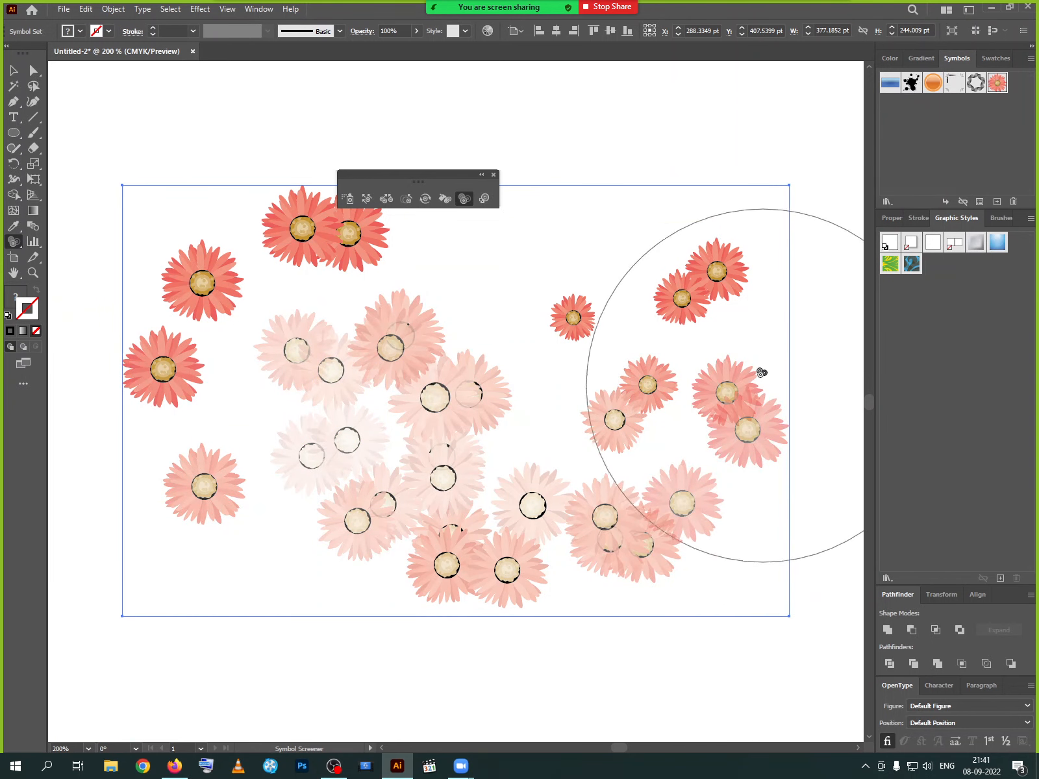
left_click(757, 350)
left_click_drag(135, 251, 265, 224)
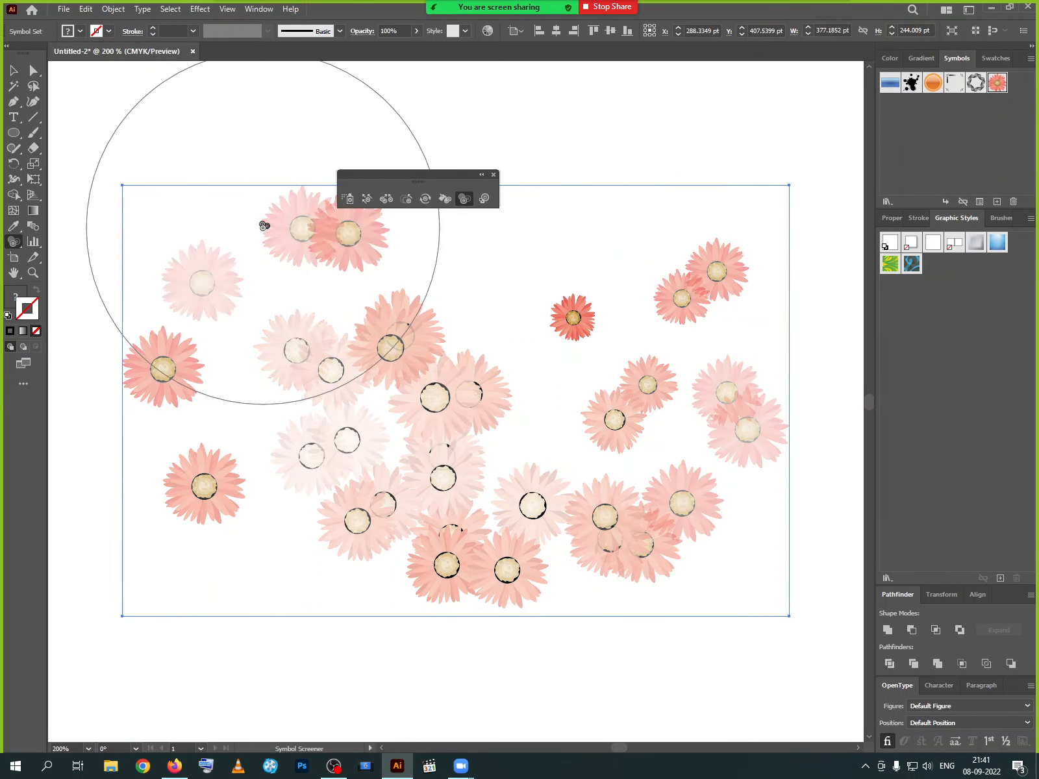
Delete the faded flower set and spray a dense new cluster of red flowers with the Symbol Sprayer tool.
left_click(14, 70)
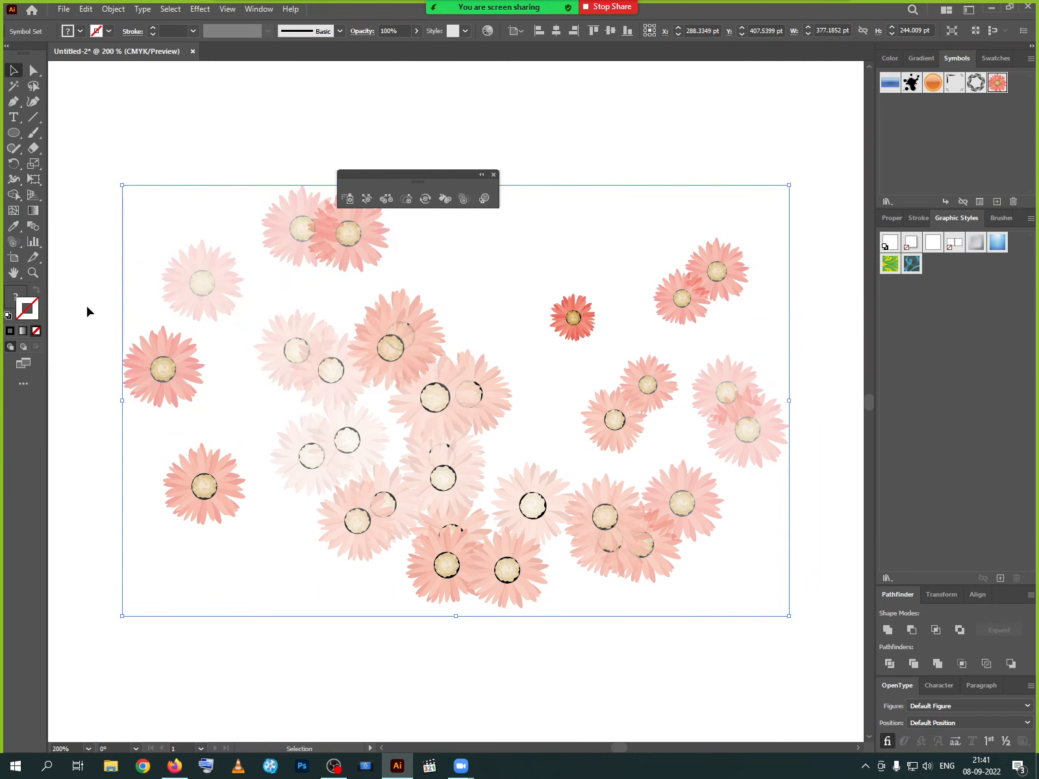
key("Delete")
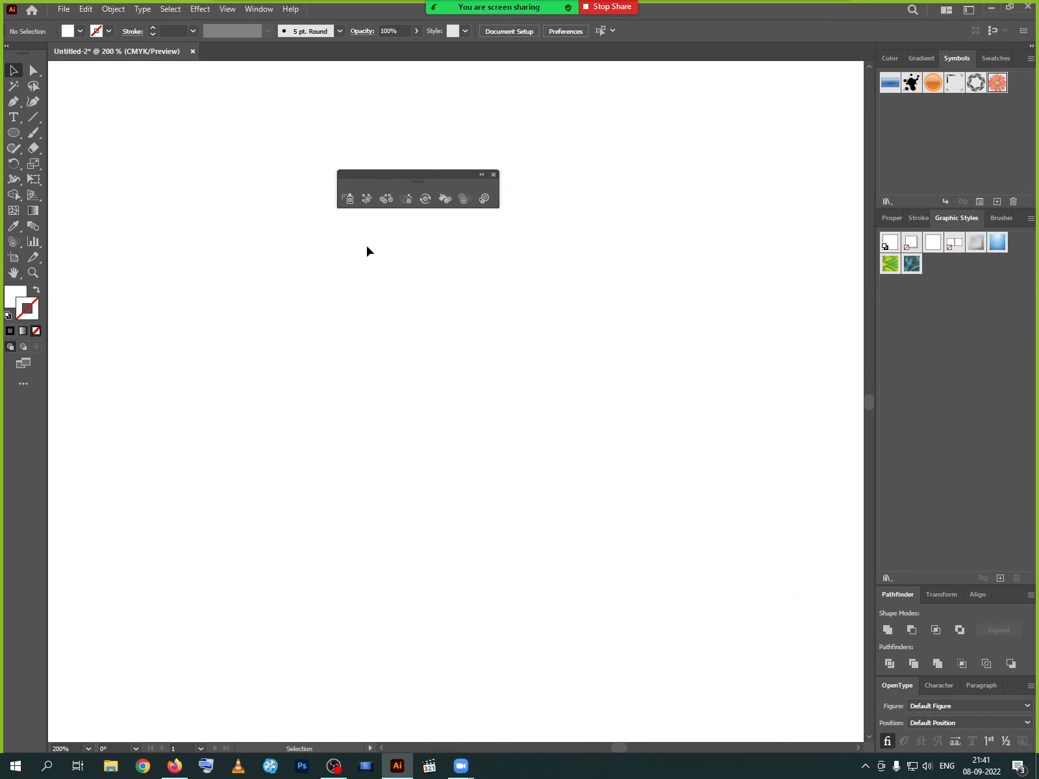
left_click(349, 198)
mouse_move(357, 338)
left_mouse_down()
mouse_move(302, 355)
mouse_move(505, 464)
mouse_move(394, 427)
mouse_move(344, 471)
mouse_move(425, 483)
mouse_move(428, 528)
mouse_move(401, 528)
left_mouse_up()
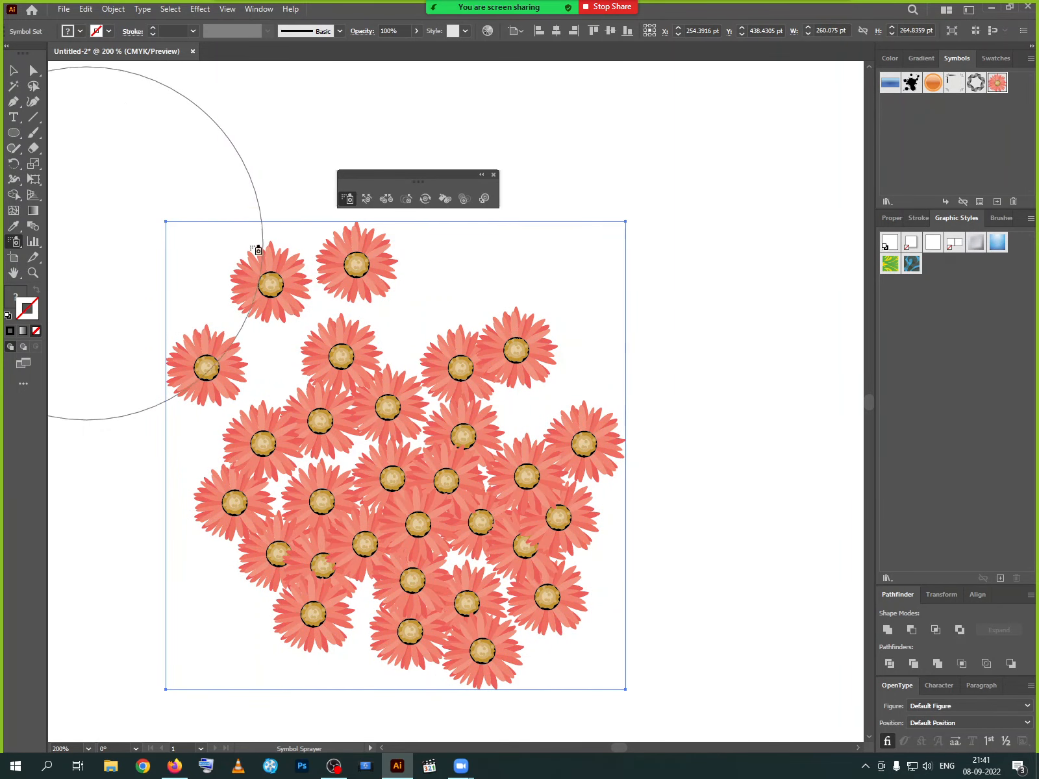
Fade the flowers throughout the cluster, most strongly in its centre, with the Symbol Screener tool.
left_click(462, 199)
mouse_move(492, 515)
left_mouse_down()
mouse_move(441, 510)
mouse_move(336, 457)
mouse_move(430, 550)
left_mouse_up()
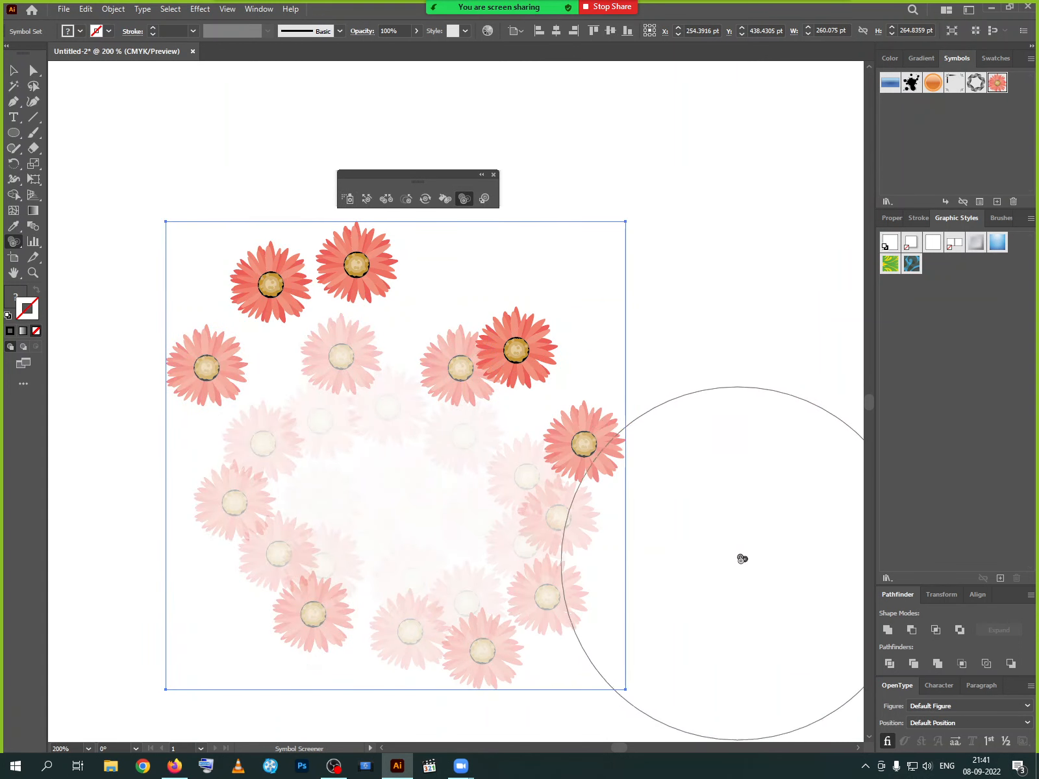
mouse_move(631, 466)
left_mouse_down()
mouse_move(622, 418)
mouse_move(576, 348)
mouse_move(314, 263)
mouse_move(312, 273)
left_mouse_up()
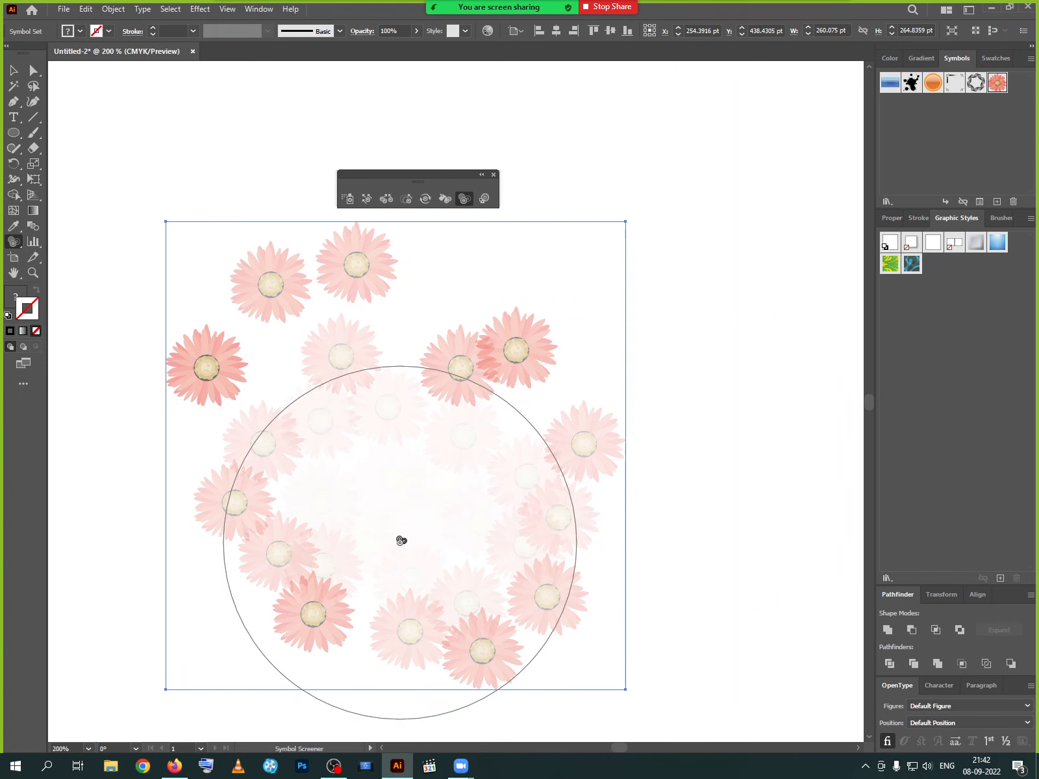
Undo all the Symbol Screener fading on the flower cluster.
key("ctrl+z")
key("ctrl+z")
key("ctrl+z")
key("ctrl+z")
key("ctrl+z")
key("ctrl+z")
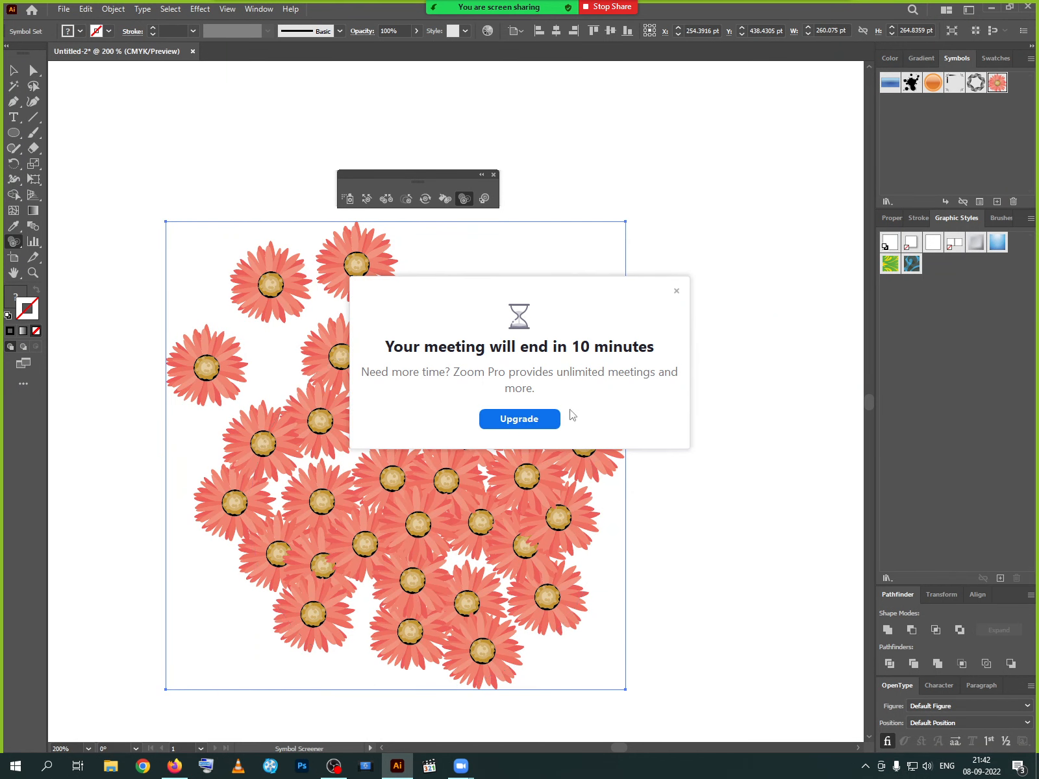
Dismiss the meeting notice and fade the cluster's flowers, most strongly on its left side, with the Symbol Screener tool.
left_click(676, 290)
mouse_move(434, 481)
left_mouse_down()
mouse_move(513, 608)
mouse_move(594, 645)
mouse_move(547, 543)
left_mouse_up()
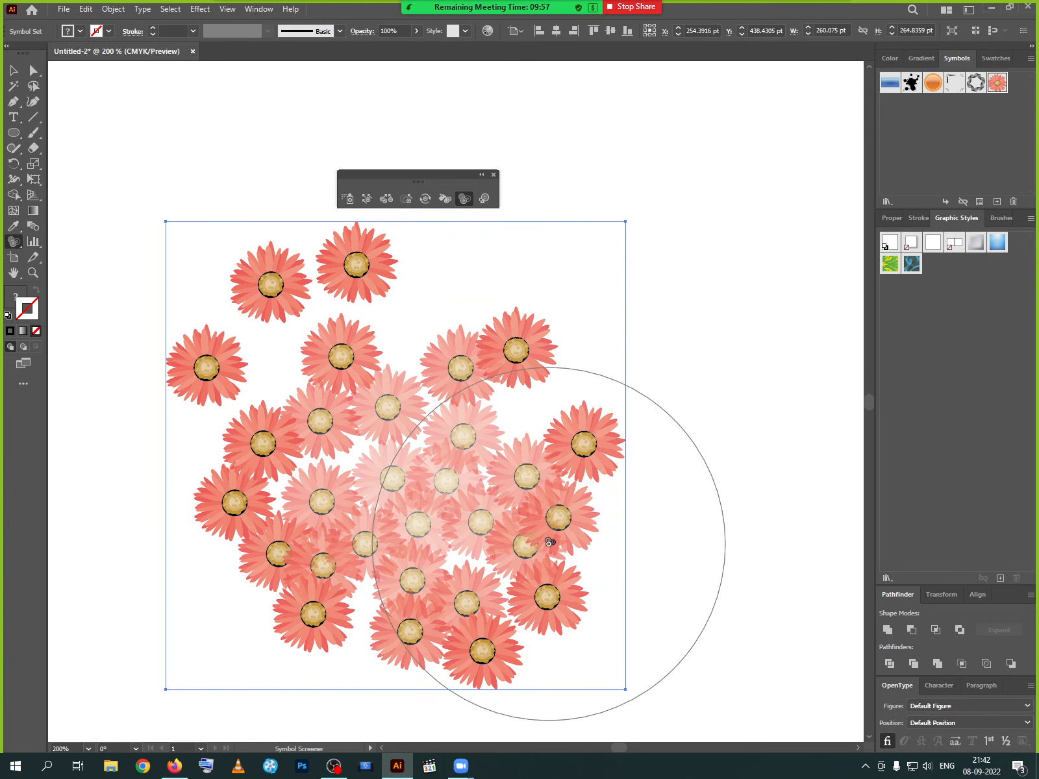
mouse_move(420, 448)
left_mouse_down()
mouse_move(419, 385)
mouse_move(394, 373)
mouse_move(316, 372)
mouse_move(221, 422)
mouse_move(234, 468)
mouse_move(244, 406)
left_mouse_up()
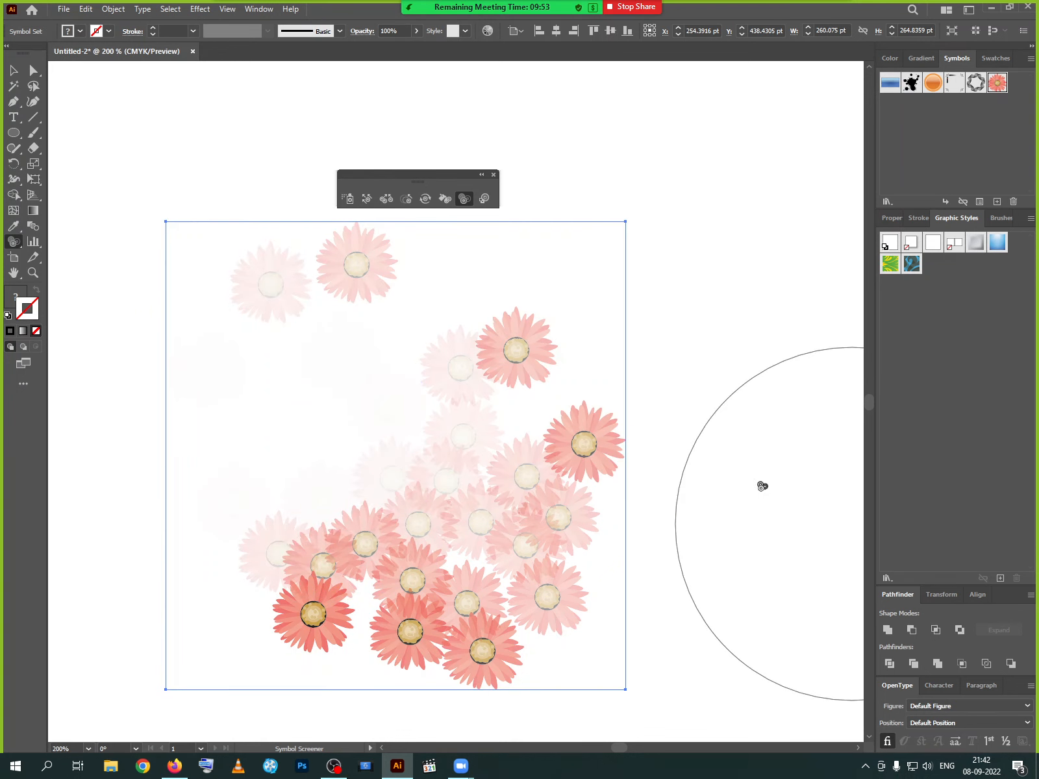
left_click(13, 71)
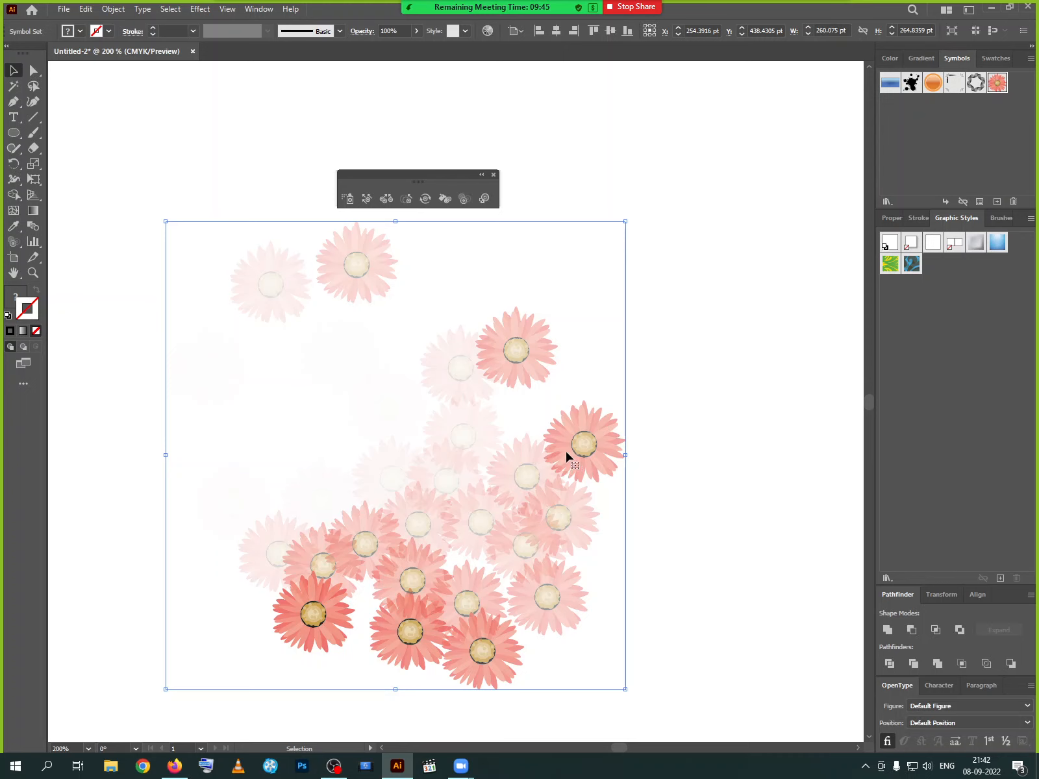
Try to apply a graphic style to the flowers on the cluster's right side with the Symbol Styler tool.
left_click(483, 200)
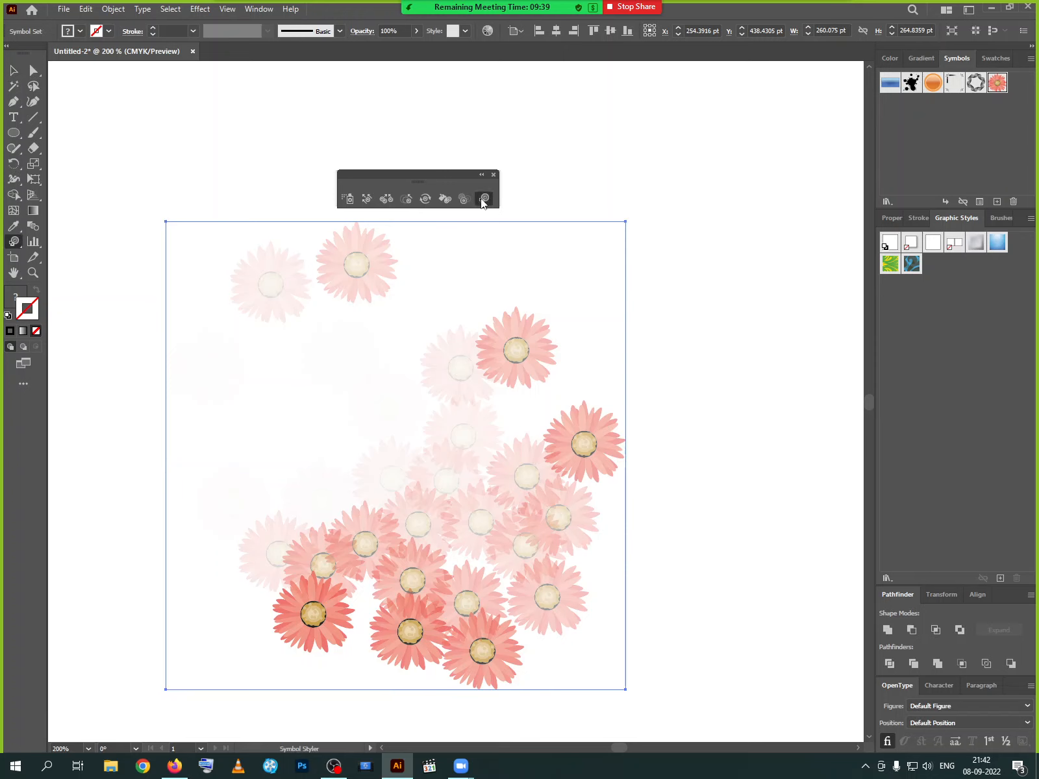
left_click(588, 461)
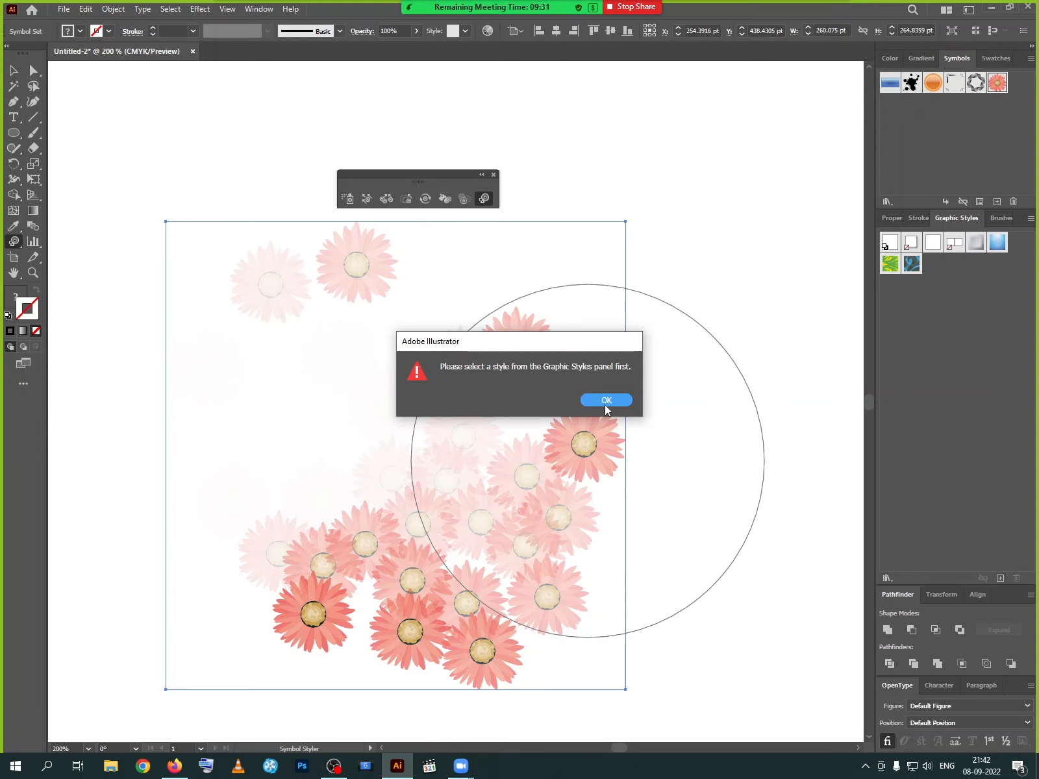
left_click(605, 402)
Delete the faded cluster and spray a new wide set of red flowers across the lower part of the view.
left_click(15, 73)
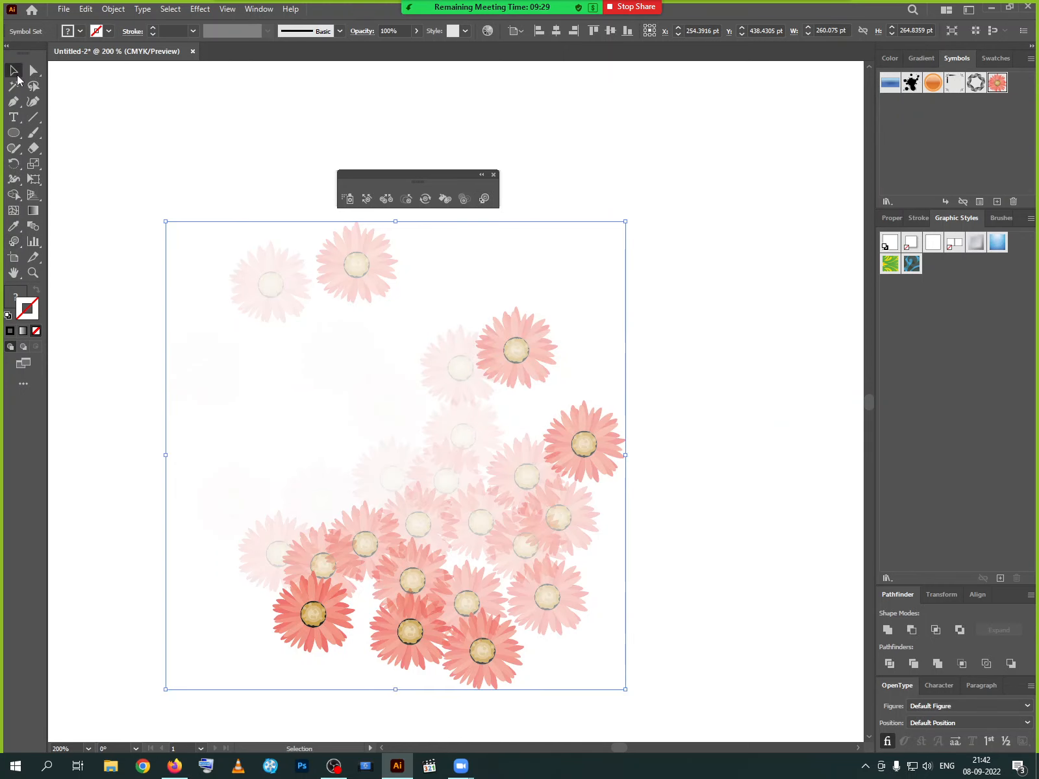
key("Delete")
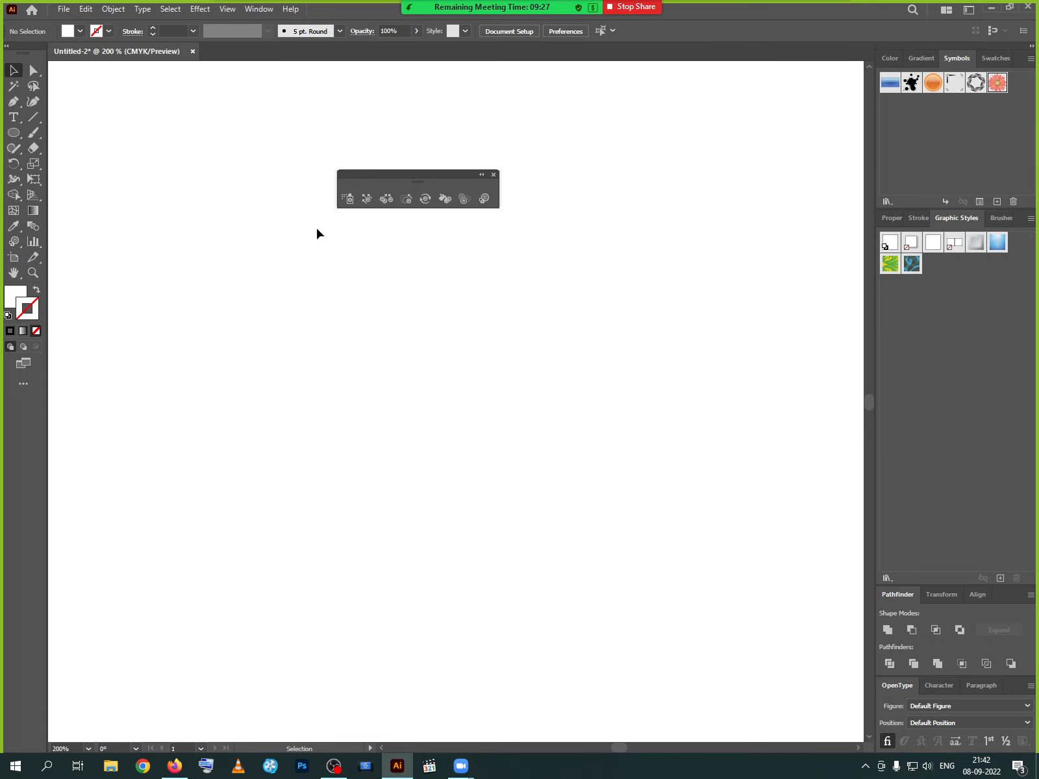
left_click(348, 198)
mouse_move(496, 425)
left_mouse_down()
mouse_move(383, 510)
mouse_move(557, 579)
mouse_move(548, 444)
mouse_move(579, 547)
mouse_move(452, 550)
mouse_move(709, 589)
mouse_move(746, 533)
mouse_move(732, 572)
left_mouse_up()
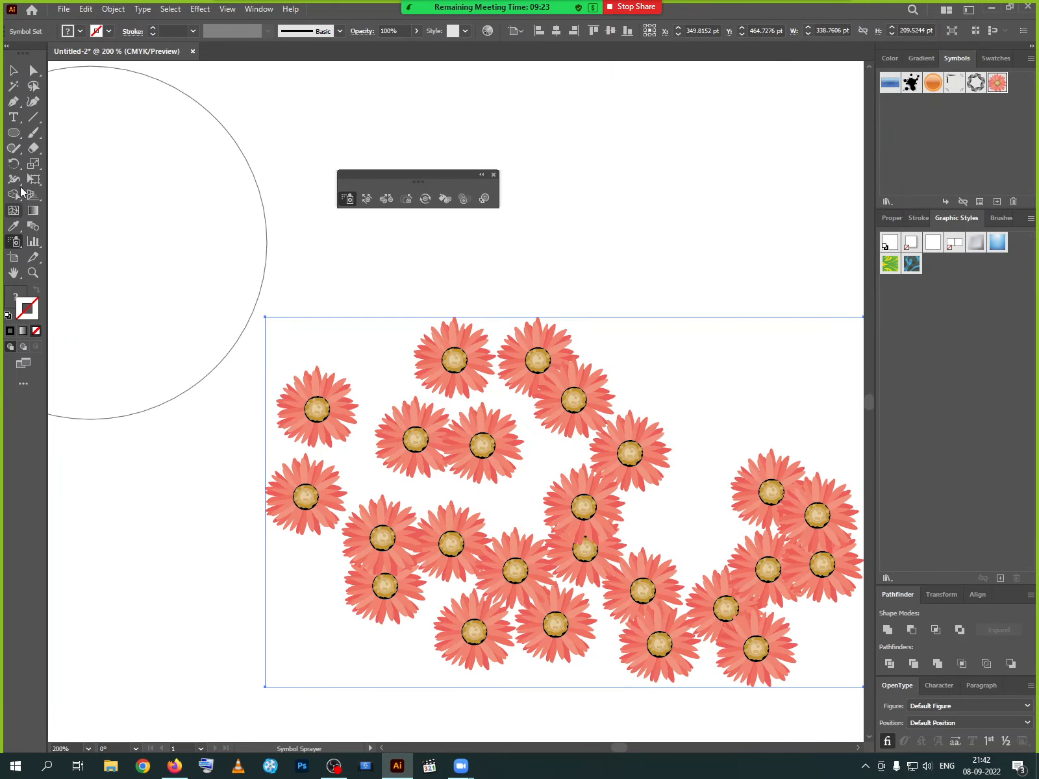
Apply a blue graphic style to flowers on the left, centre and right of the set with the Symbol Styler tool.
left_click(484, 199)
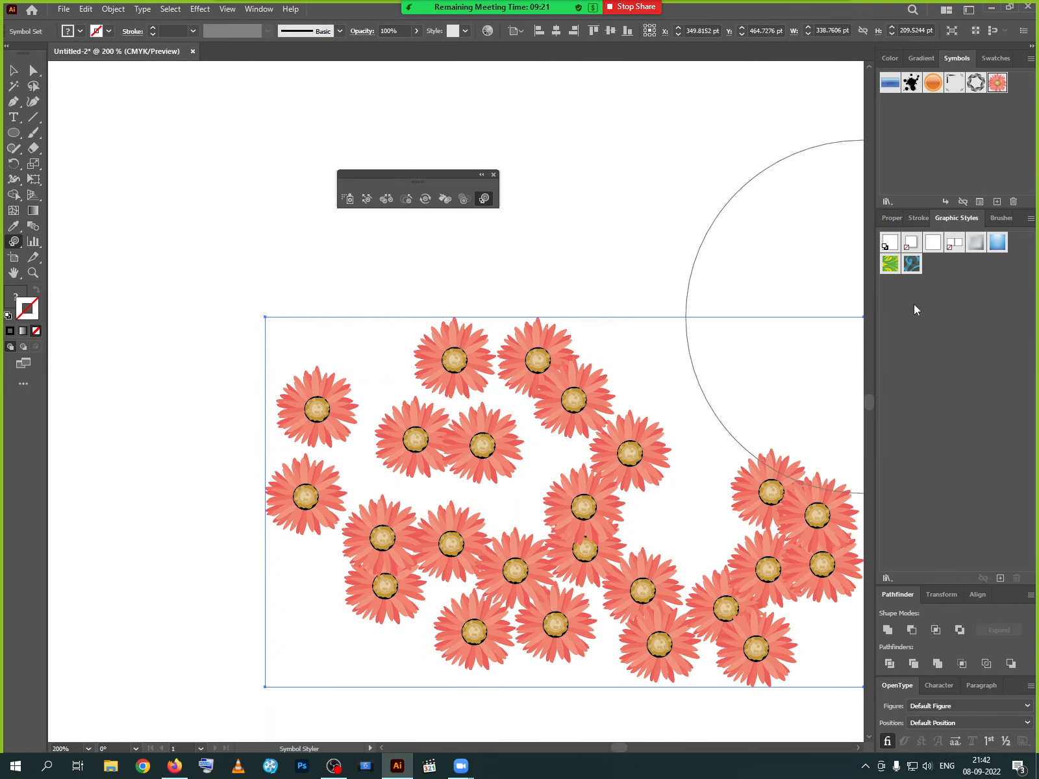
left_click(341, 410)
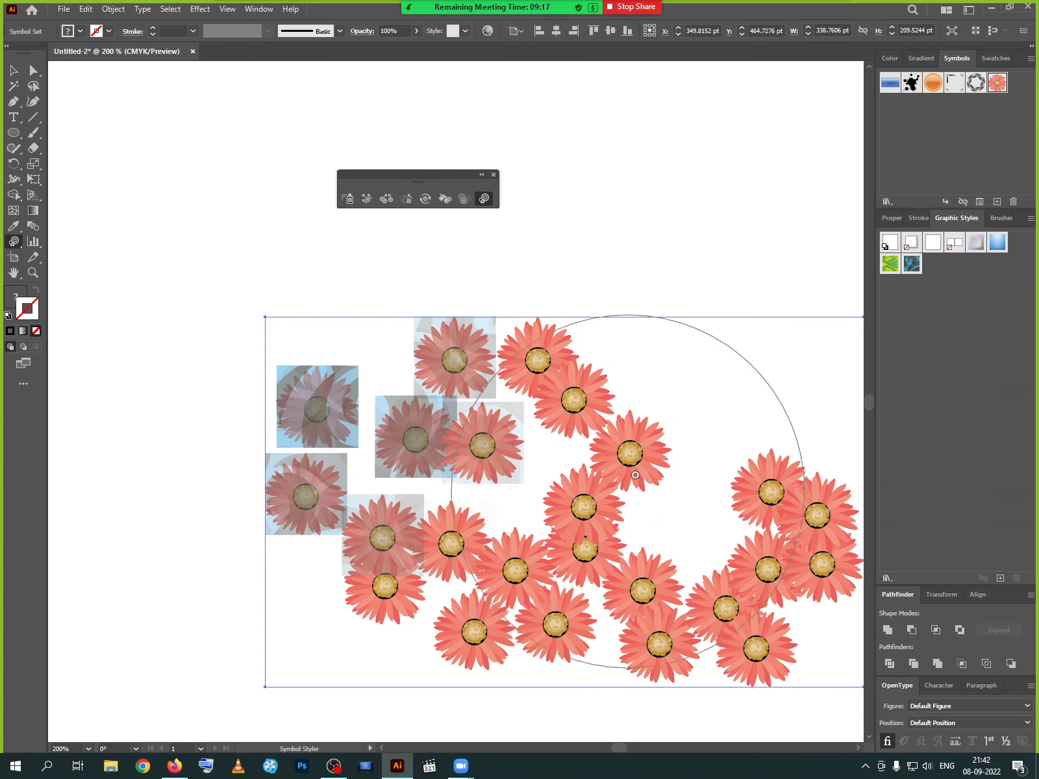
left_click_drag(631, 465, 637, 469)
left_click_drag(835, 641, 836, 641)
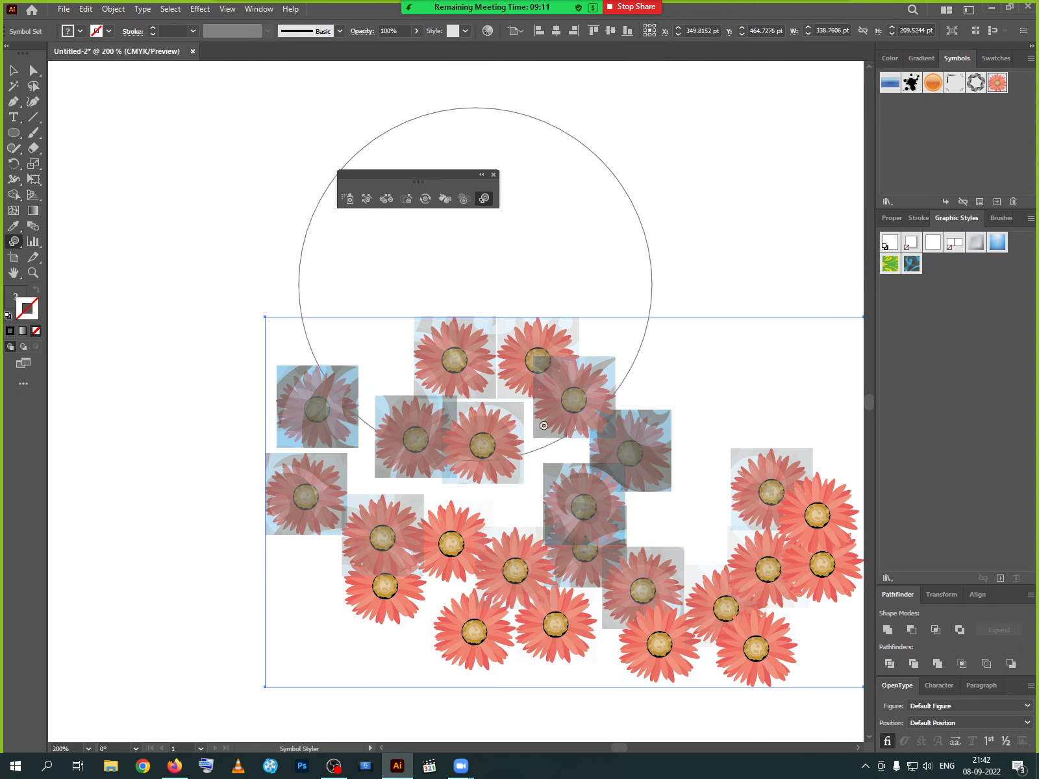
left_click(14, 71)
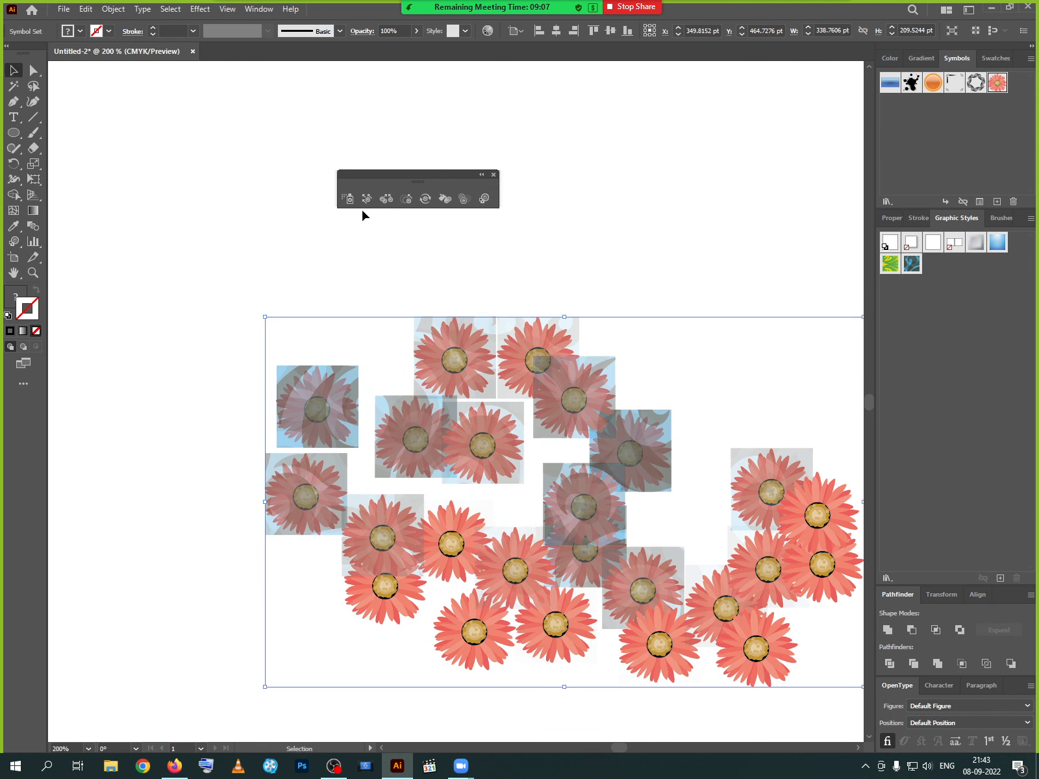
Close the floating set of symbolism tools and open the flower symbol set in isolation mode.
left_click(492, 175)
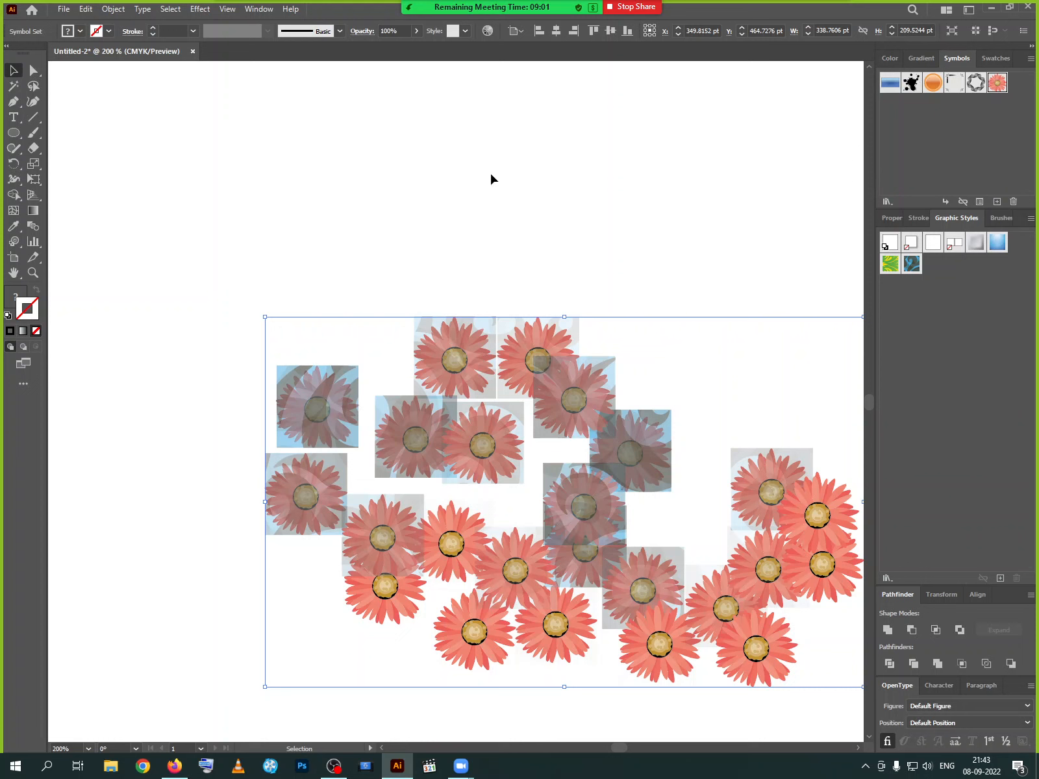
double_click(464, 409)
left_click(463, 404)
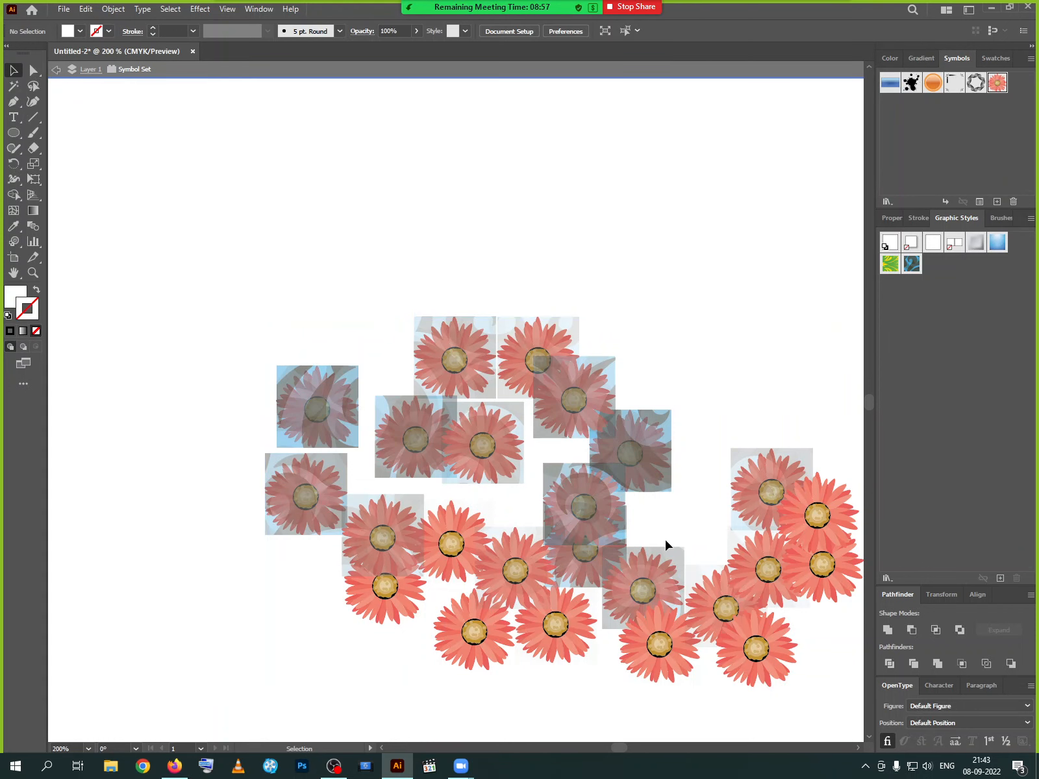
Delete the flower symbol set and leave isolation mode, returning to the whole empty artboard.
left_click(658, 554)
key("Delete")
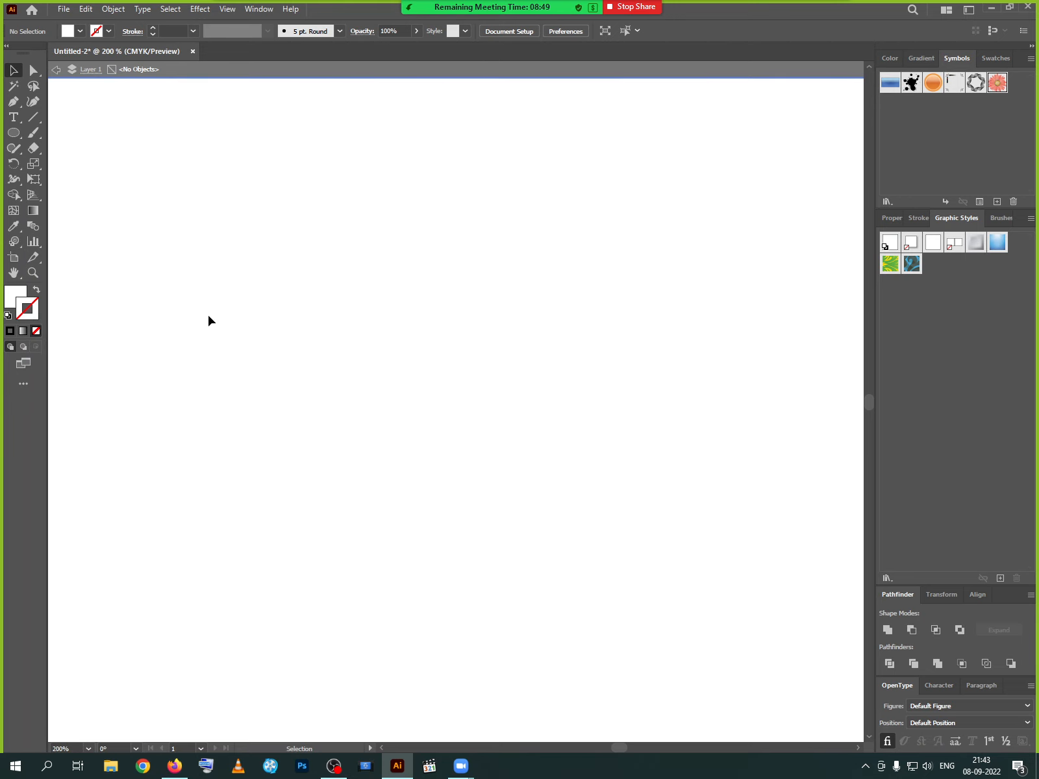
key("ctrl+minus")
key("ctrl+minus")
key("ctrl+minus")
key("ctrl+minus")
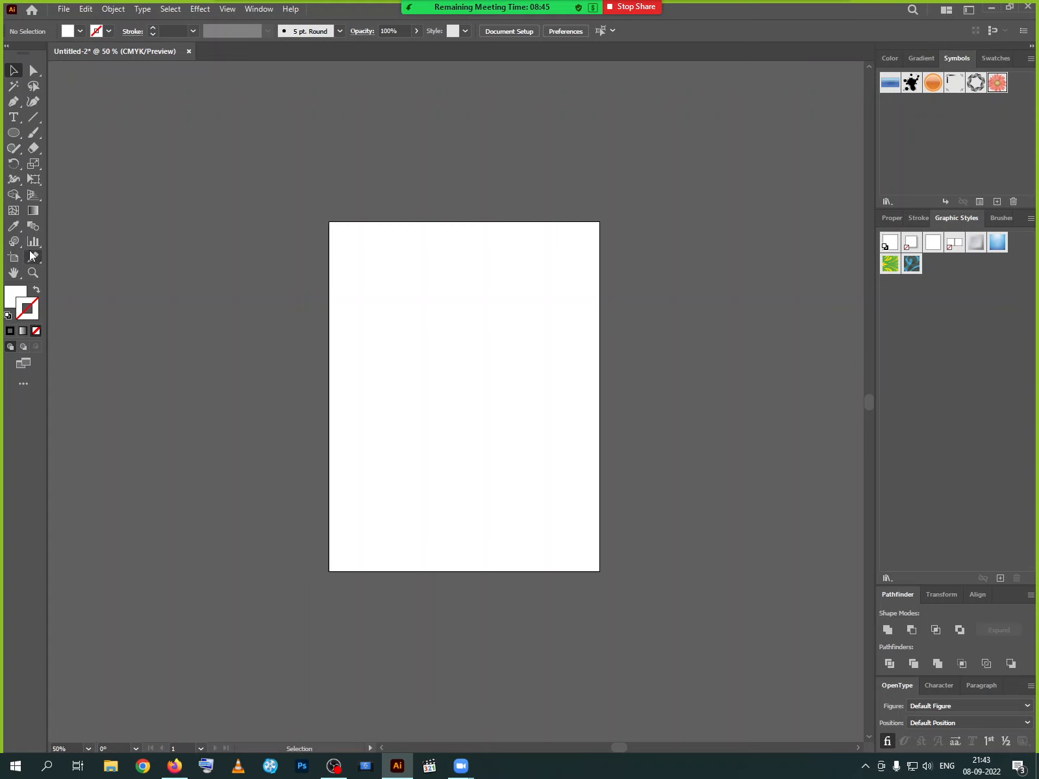
Narrow the artboard from both sides with the Artboard tool to a width of about 407 pt.
left_click(14, 258)
left_click_drag(328, 404, 386, 399)
left_click_drag(602, 402, 565, 399)
Set the artboard to the A4 preset size in landscape orientation.
left_click(123, 32)
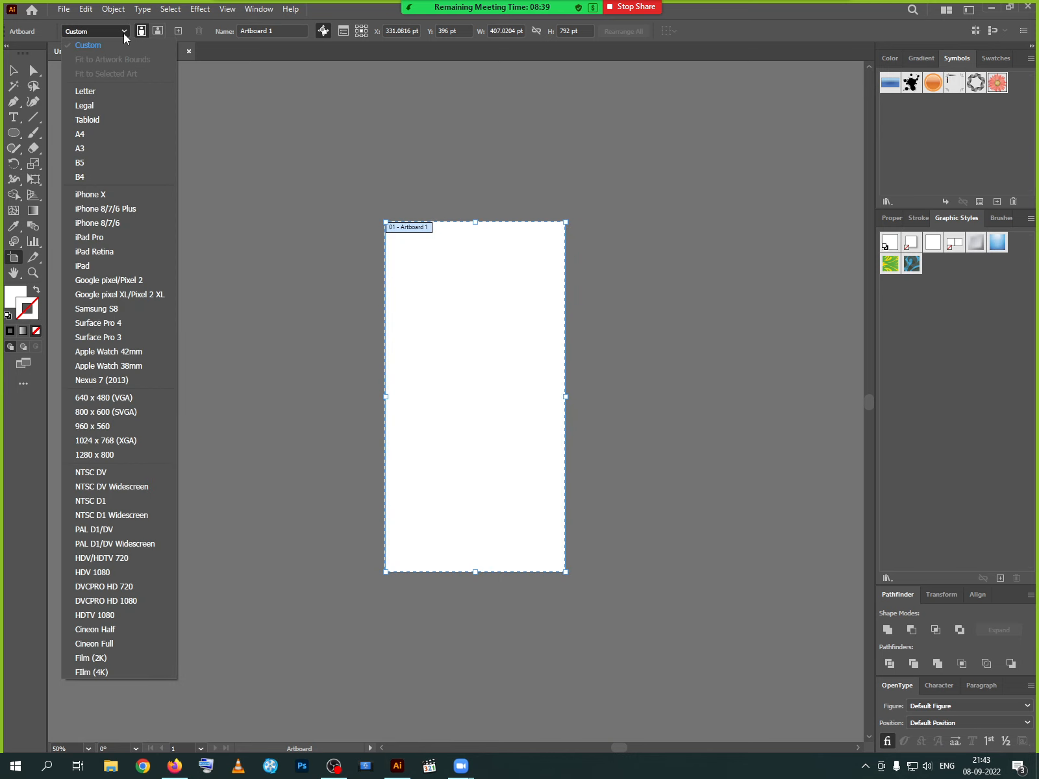
left_click(90, 134)
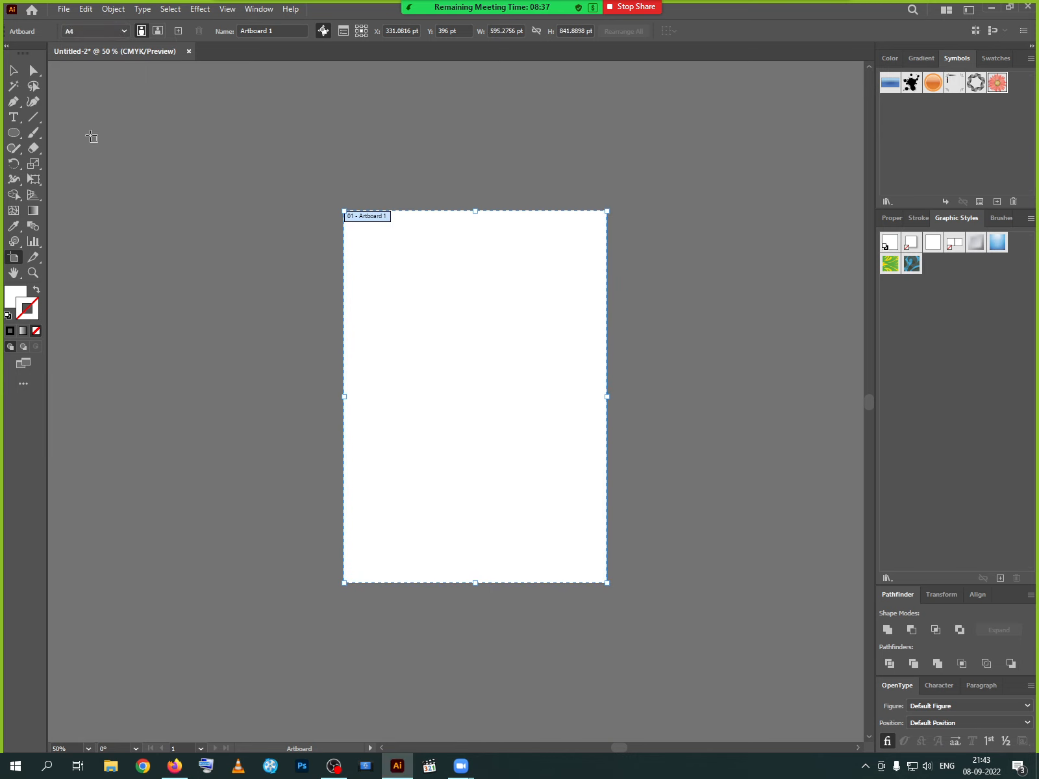
left_click(157, 31)
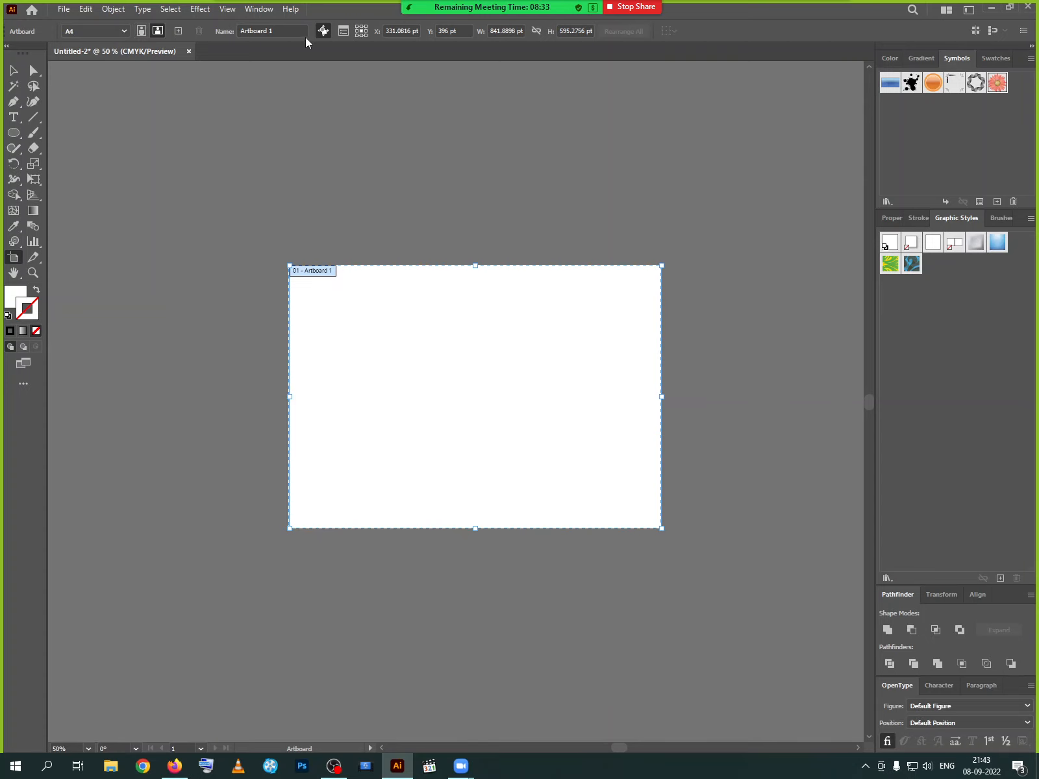
left_click(288, 31)
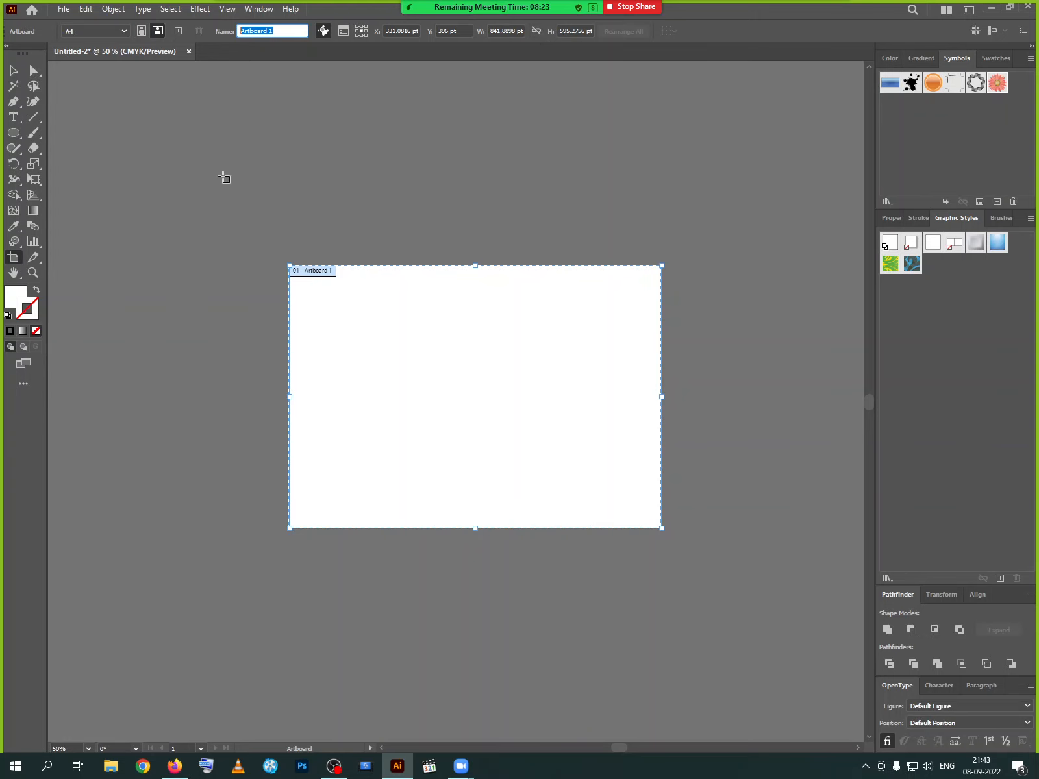
Magnify the landscape artboard to 100% with the Zoom tool and shift the view with the Hand tool.
left_click(15, 272)
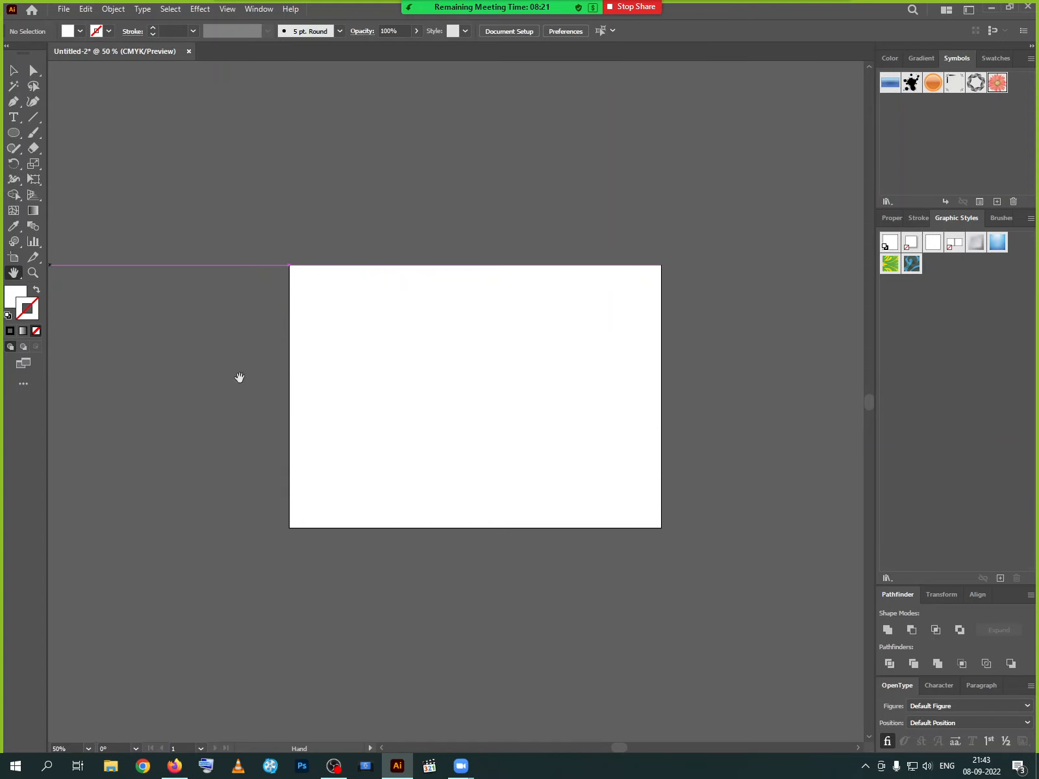
left_click(33, 272)
left_click(459, 390)
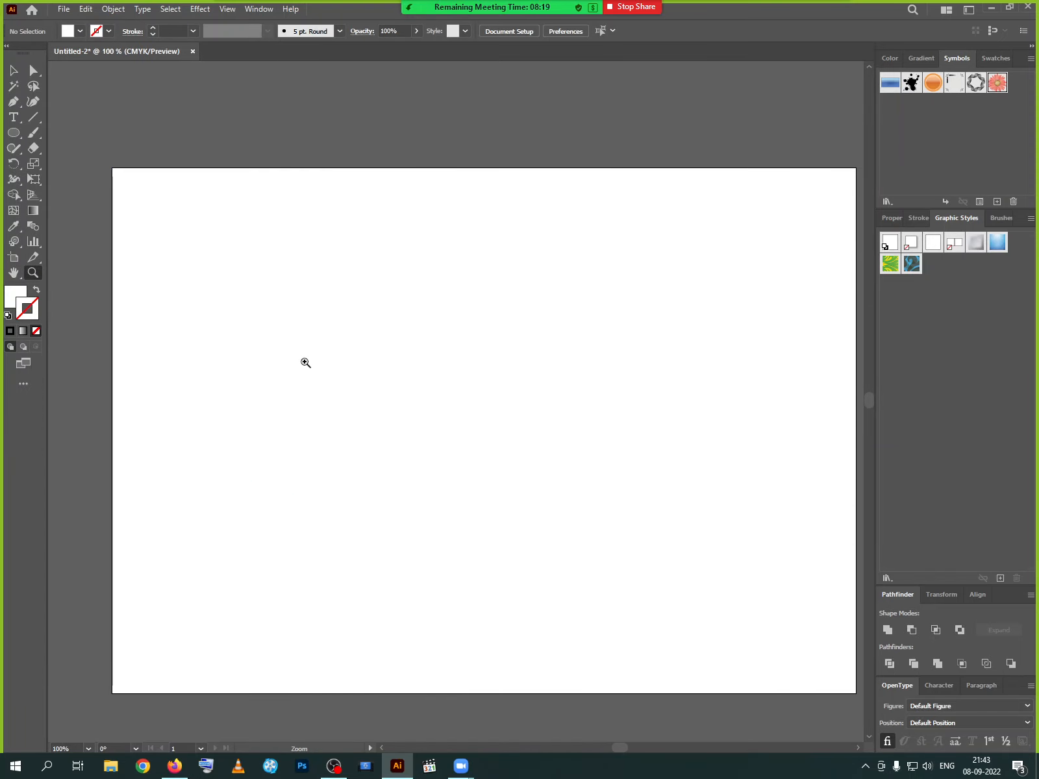
left_click(14, 273)
left_click_drag(121, 325, 275, 312)
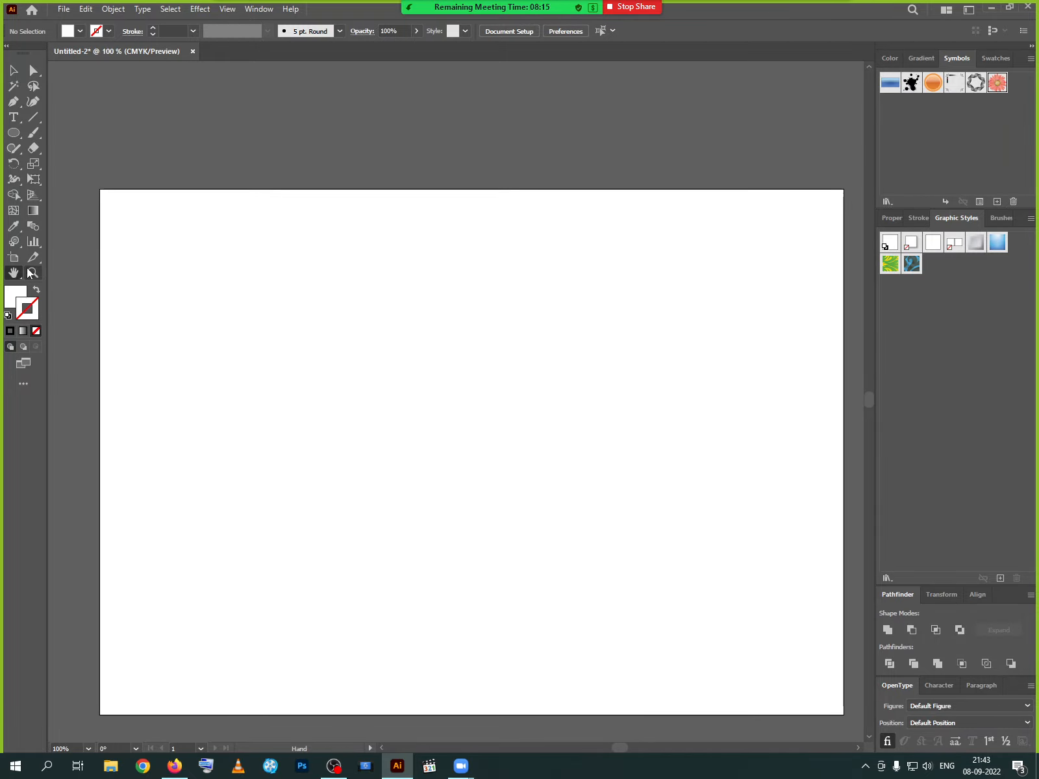